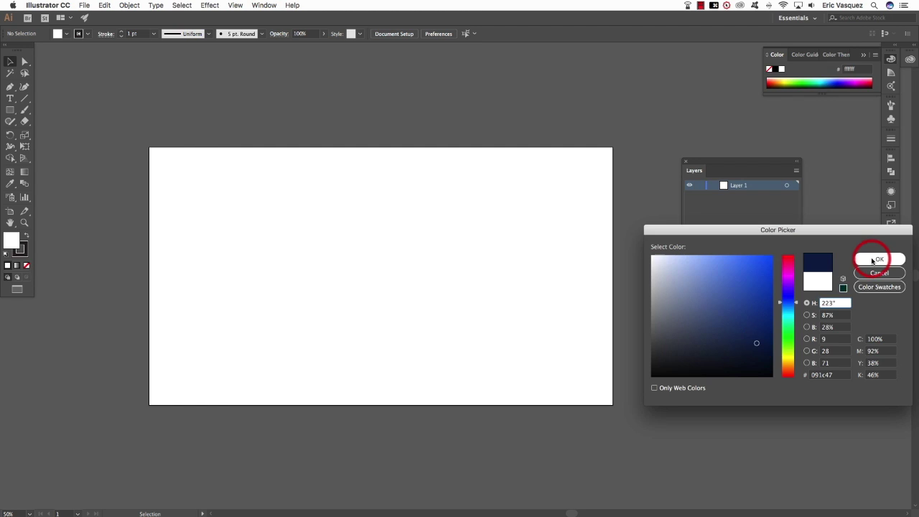
# - Draw a navy 091c47 rectangle about 1938 x 1078 pt over the artboard and remove its stroke
pyautogui.press('m')
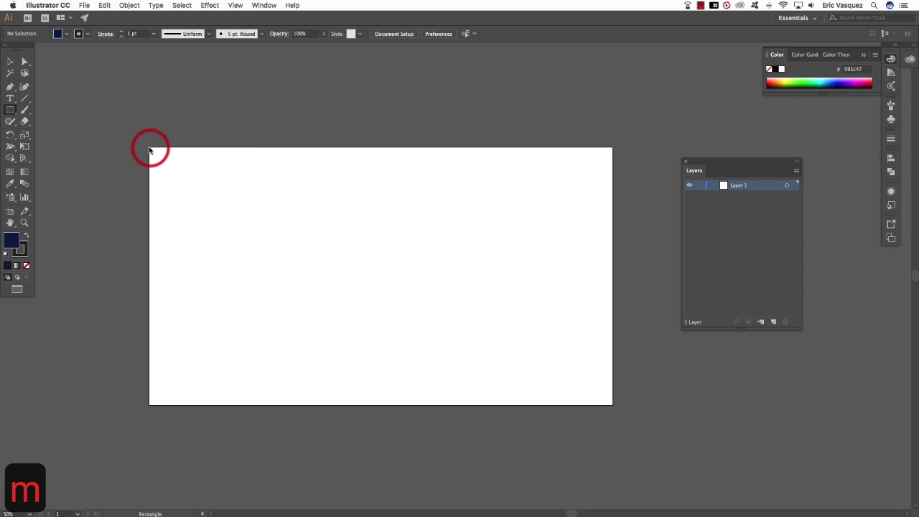
pyautogui.moveTo(148, 149)
pyautogui.mouseDown()
pyautogui.moveTo(363, 290)
pyautogui.moveTo(538, 379)
pyautogui.moveTo(612, 404)
pyautogui.mouseUp()
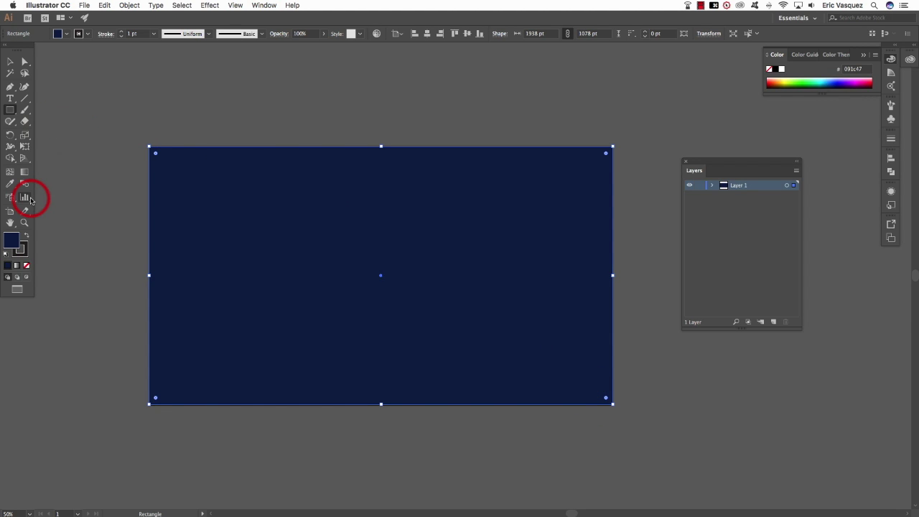
pyautogui.press('x')
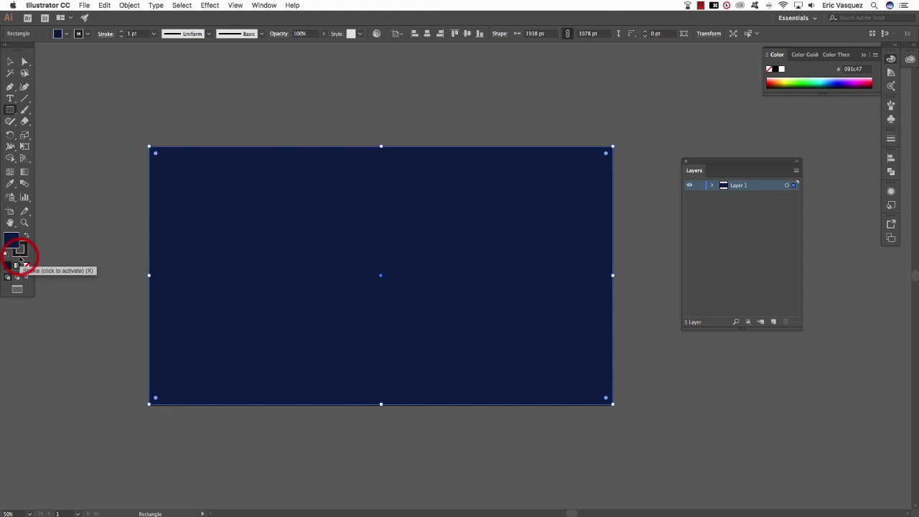
pyautogui.click(22, 248)
pyautogui.press('x')
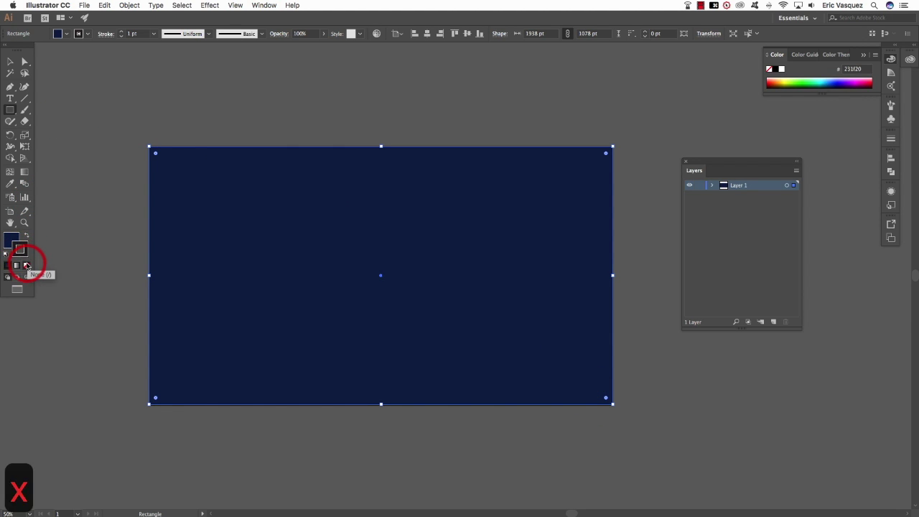
pyautogui.click(27, 267)
pyautogui.click(10, 61)
pyautogui.click(276, 121)
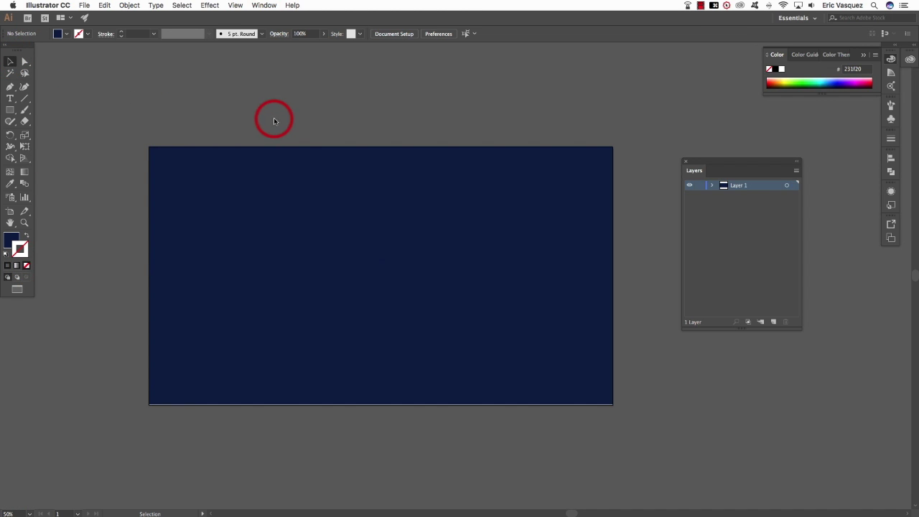
# - Rename the layer containing the background rectangle as BG
pyautogui.click(529, 195)
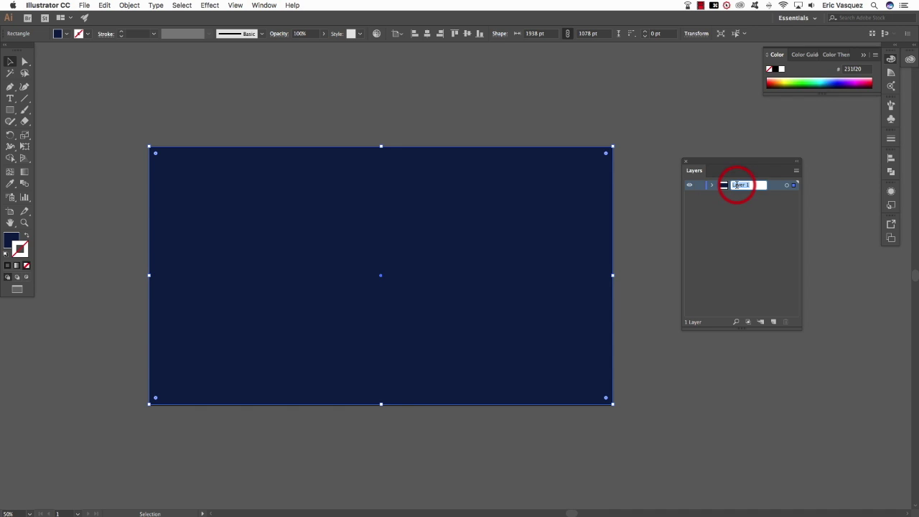
pyautogui.write('BG')
pyautogui.press('Return')
pyautogui.click(654, 416)
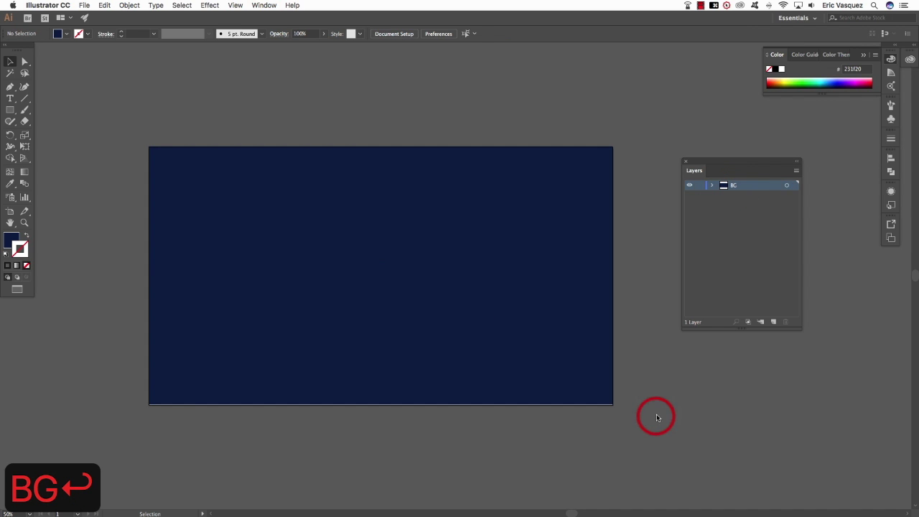
# - Nudge the background rectangle down to cover the artboard's lower edge, and lock the BG layer
pyautogui.click(593, 369)
pyautogui.press('shift+super+a')
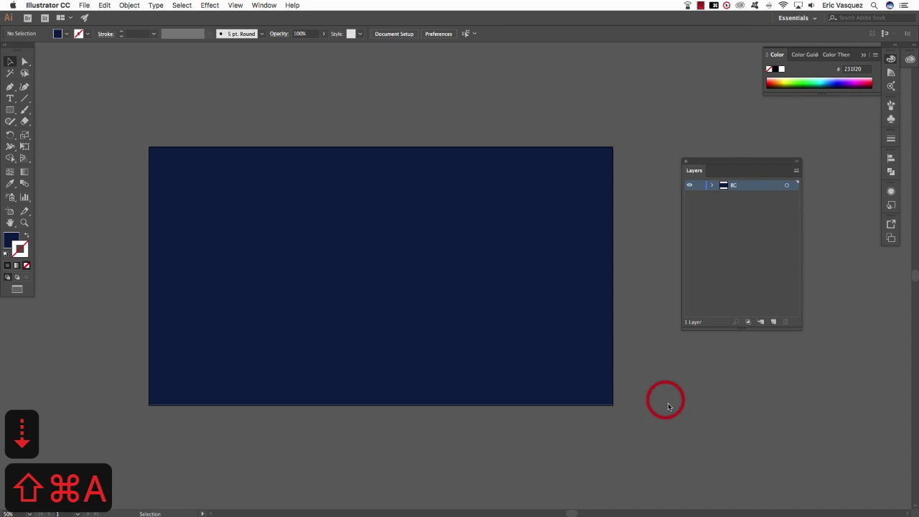
pyautogui.click(558, 378)
pyautogui.press('shift+super+a')
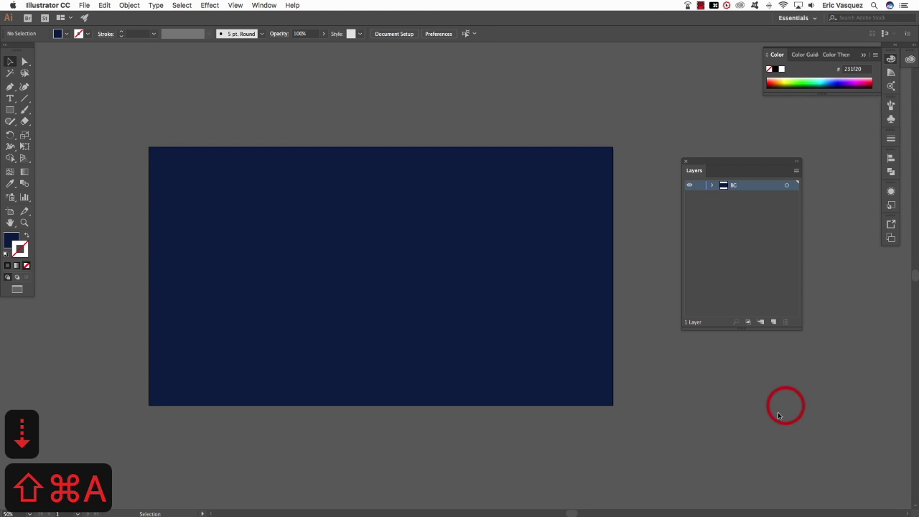
pyautogui.click(699, 185)
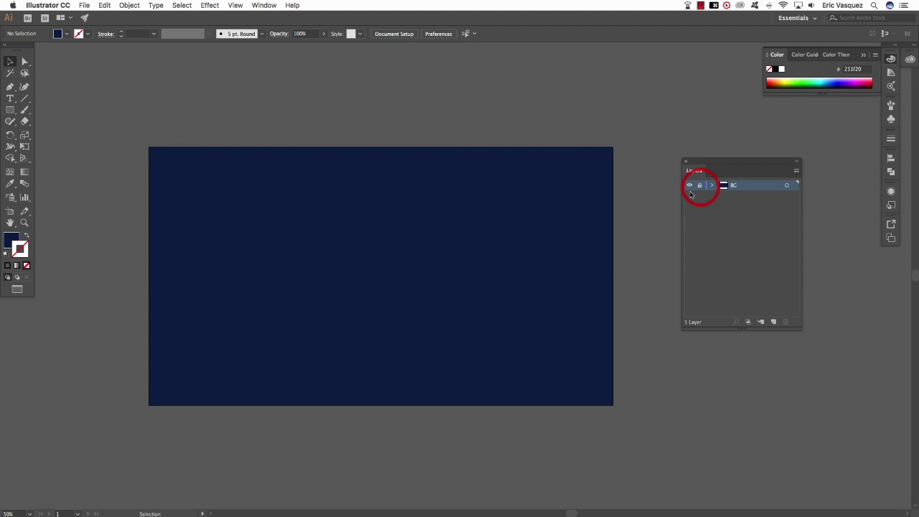
# - Add a new layer above BG and create the point text "OMG" on it
pyautogui.click(772, 322)
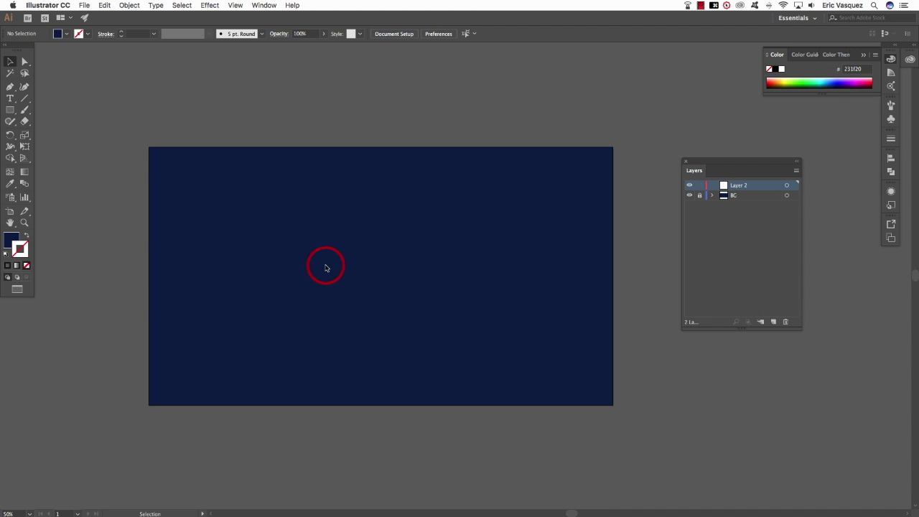
pyautogui.press('t')
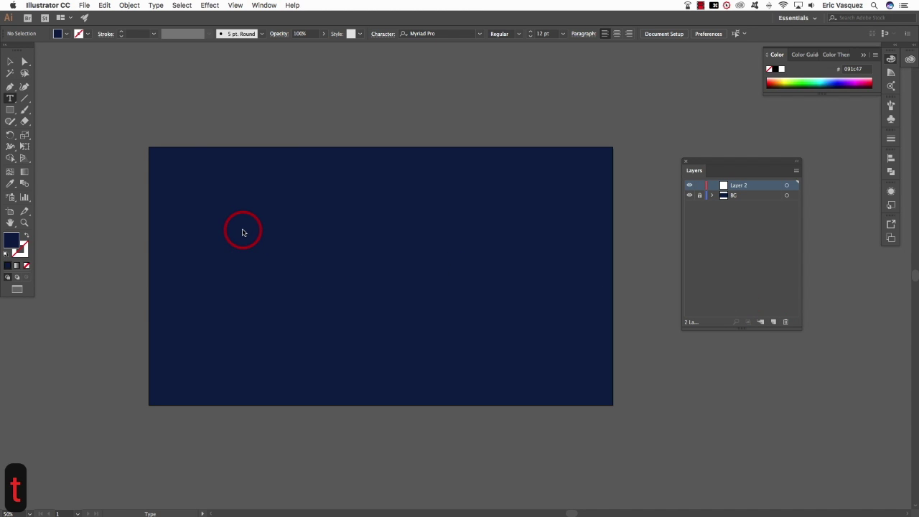
pyautogui.click(242, 232)
pyautogui.write('OMG')
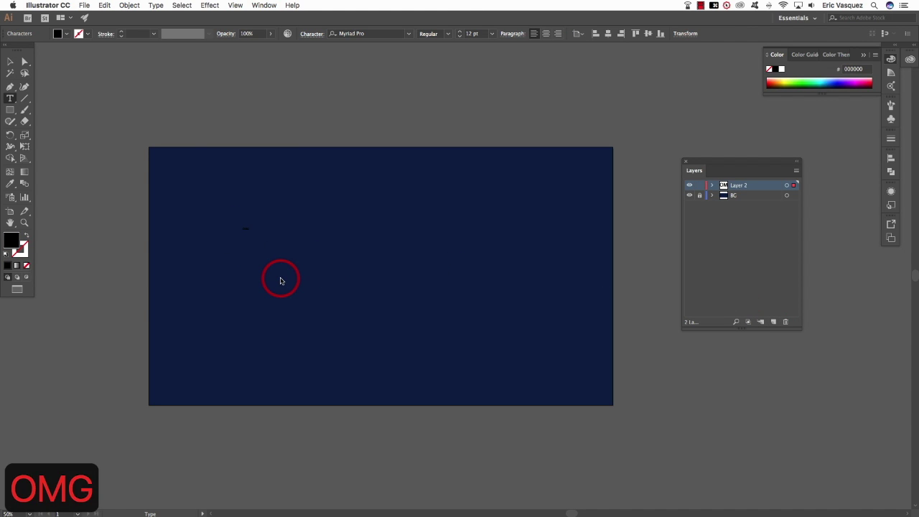
pyautogui.click(10, 62)
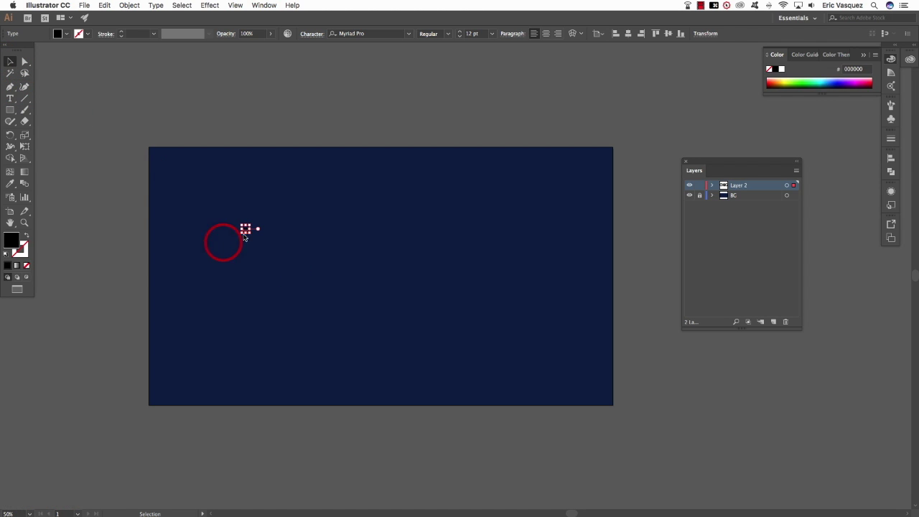
# - Scale the OMG text up to about 786 pt and position it to span most of the artboard
pyautogui.moveTo(250, 232); pyautogui.dragTo(640, 405)
pyautogui.moveTo(330, 314); pyautogui.dragTo(336, 253)
pyautogui.moveTo(405, 287); pyautogui.dragTo(556, 379)
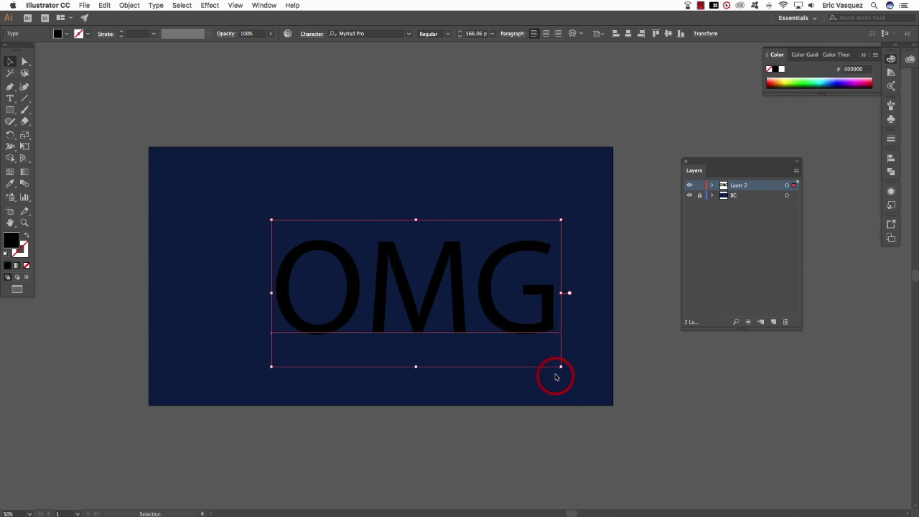
pyautogui.press('super+equal')
pyautogui.press('space')
pyautogui.moveTo(306, 240); pyautogui.dragTo(271, 229)
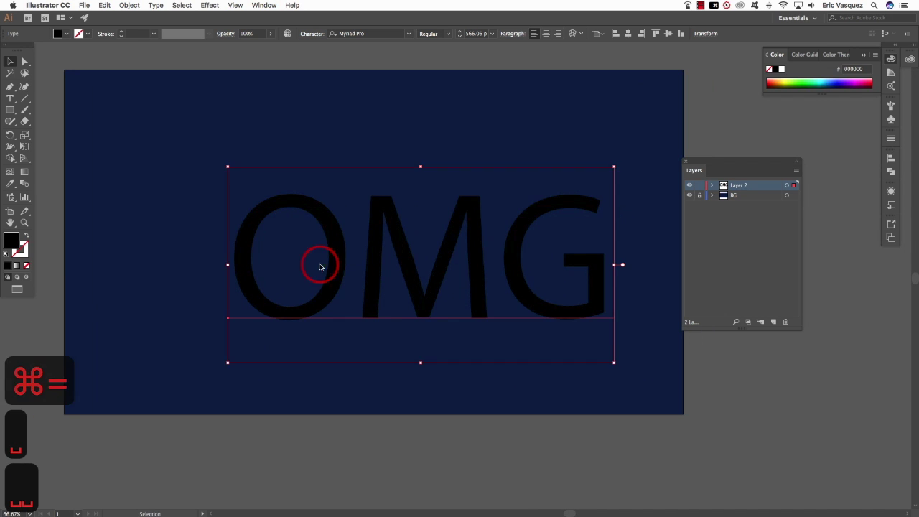
pyautogui.moveTo(320, 266); pyautogui.dragTo(275, 230)
pyautogui.moveTo(185, 326); pyautogui.dragTo(109, 386)
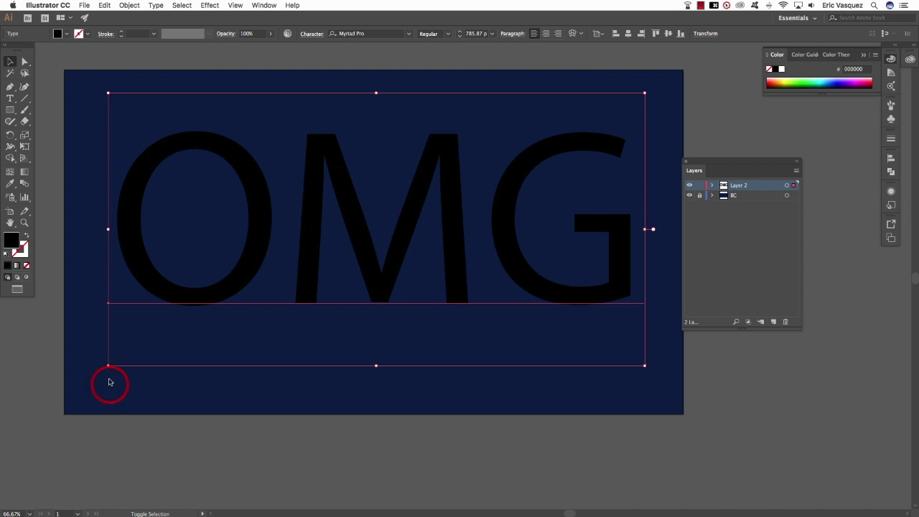
# - Give the OMG text a white fill with no stroke
pyautogui.click(7, 254)
pyautogui.click(22, 250)
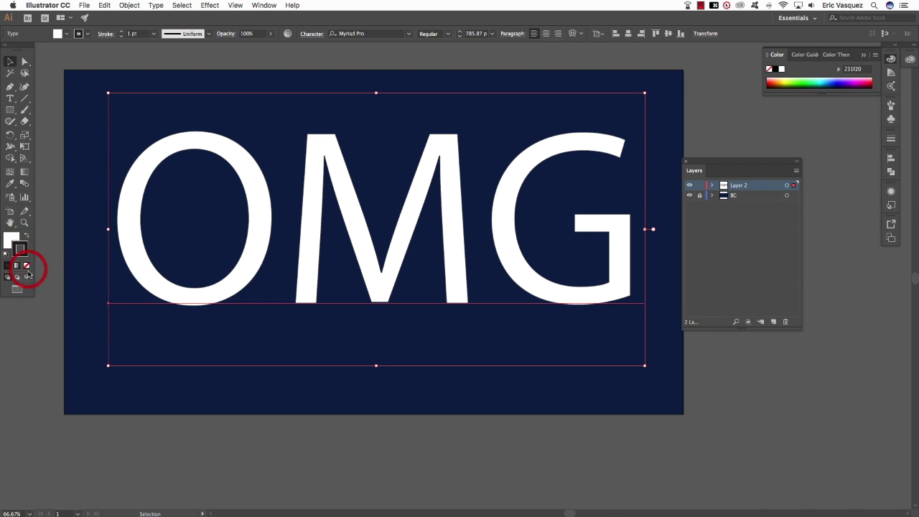
pyautogui.click(26, 264)
# - Set the OMG text's font to Gotham Black
pyautogui.click(362, 33)
pyautogui.write('gotham')
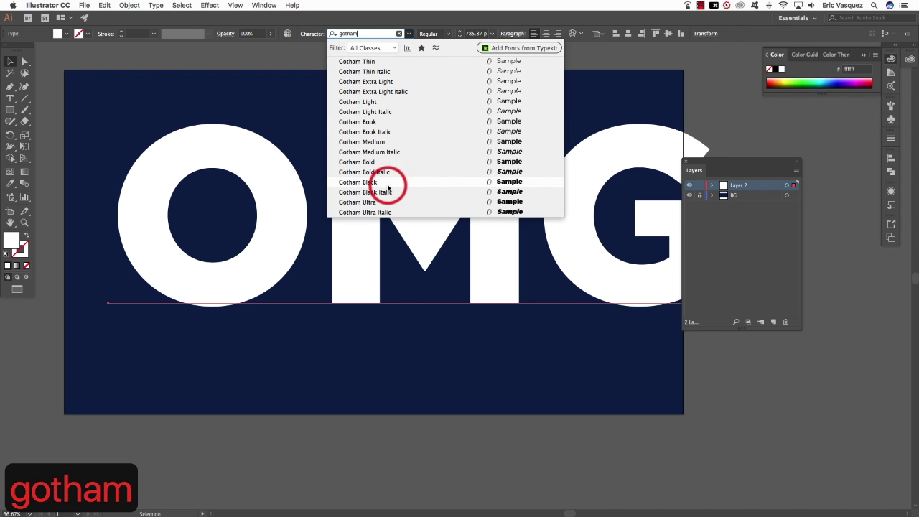
pyautogui.click(388, 182)
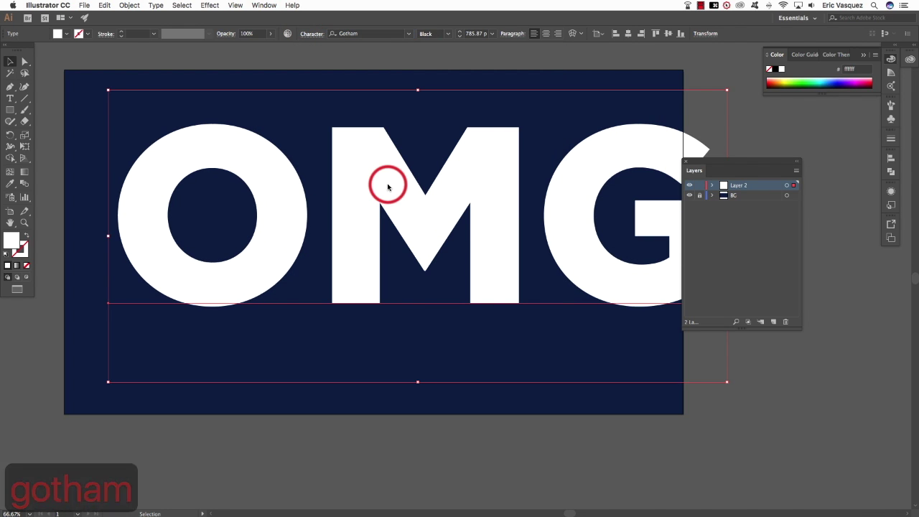
pyautogui.click(10, 62)
pyautogui.click(249, 80)
# - Scale the OMG text down to 578 pt and position it near the middle of the artboard
pyautogui.hscroll(5, 280, 86)
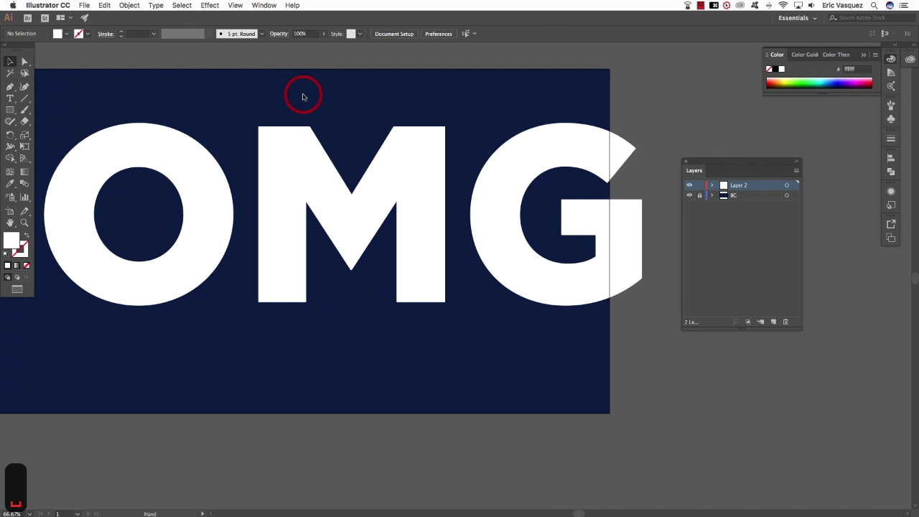
pyautogui.moveTo(385, 137); pyautogui.dragTo(371, 148)
pyautogui.moveTo(626, 105); pyautogui.dragTo(579, 128)
pyautogui.press('space')
pyautogui.moveTo(416, 153); pyautogui.dragTo(486, 152)
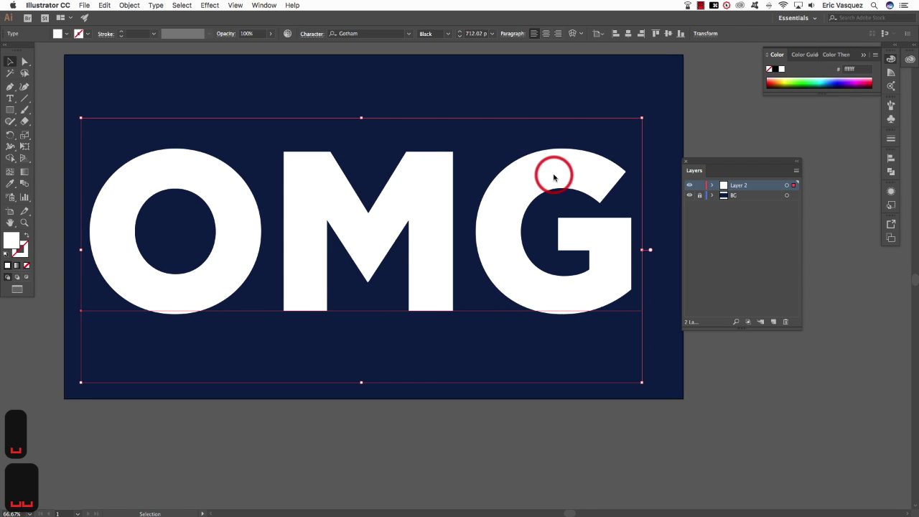
pyautogui.moveTo(646, 112); pyautogui.dragTo(593, 135)
pyautogui.hscroll(1, 477, 227)
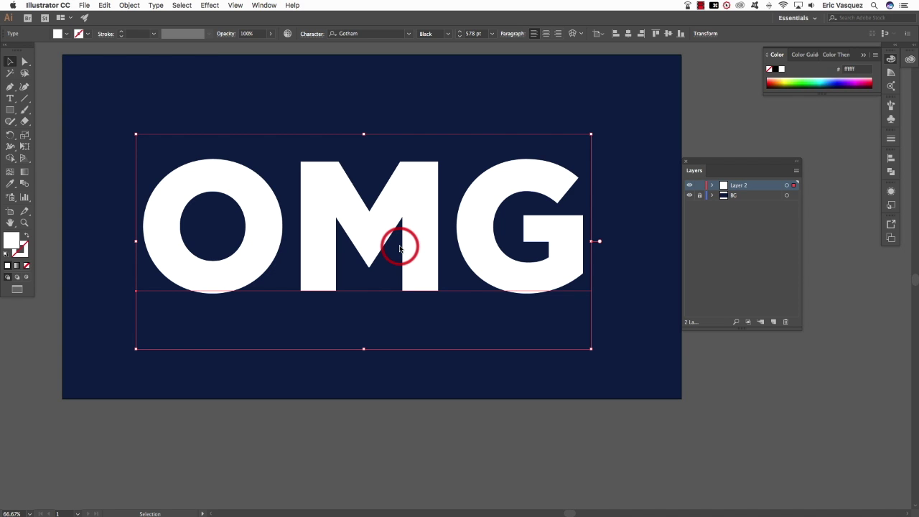
# - Copy the OMG text in place onto a new layer above Layer 2, with Layer 2 hidden
pyautogui.press('super+c')
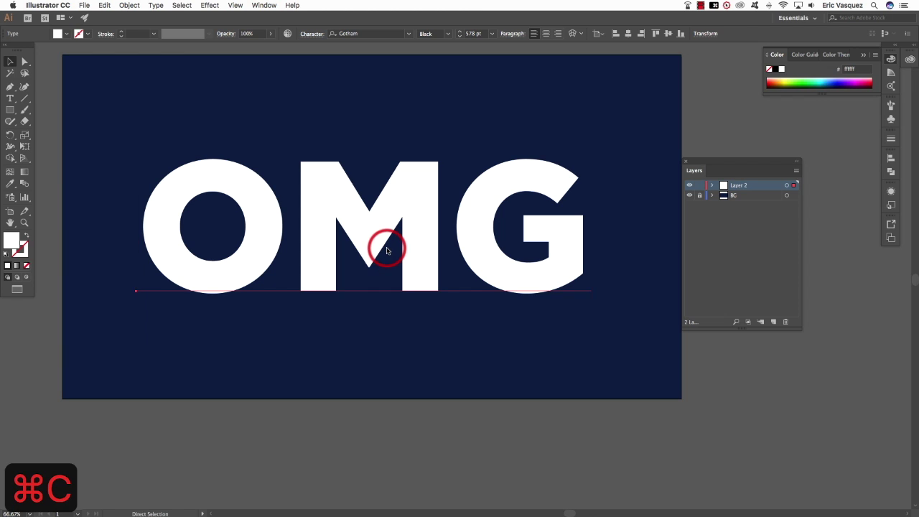
pyautogui.click(771, 321)
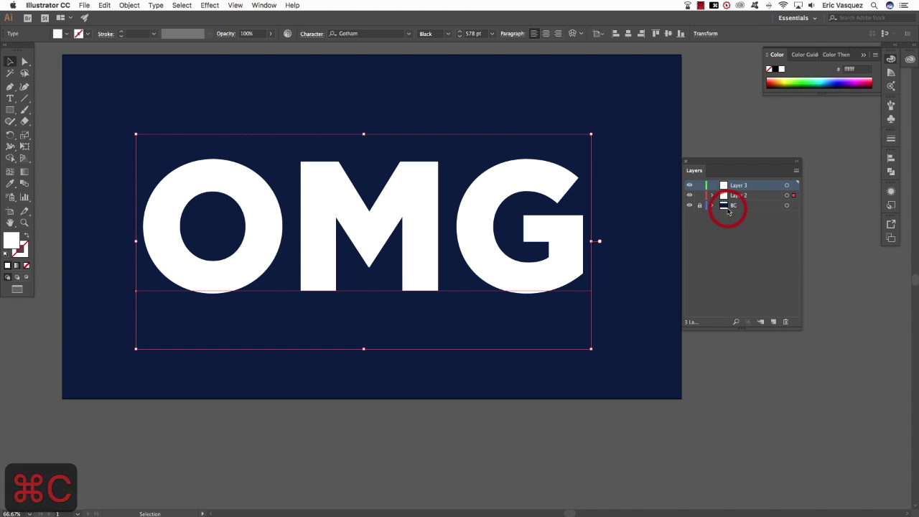
pyautogui.click(689, 196)
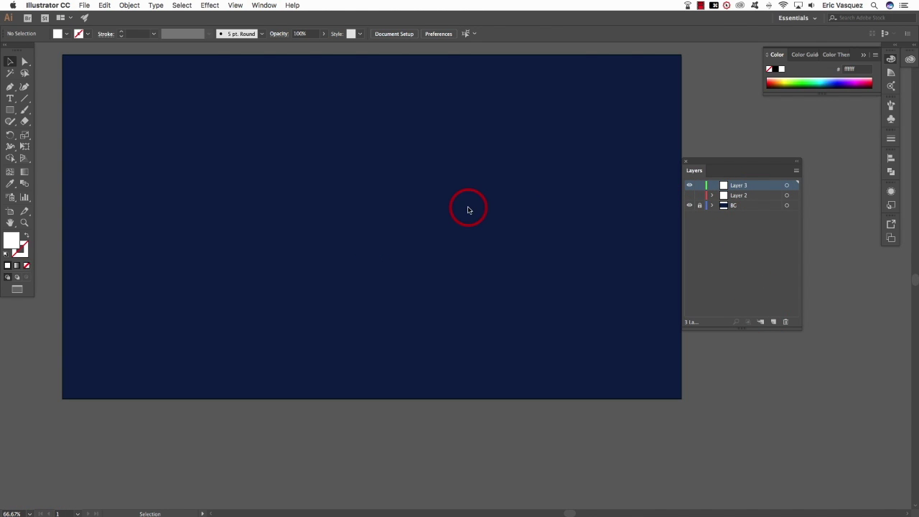
pyautogui.press('super+f')
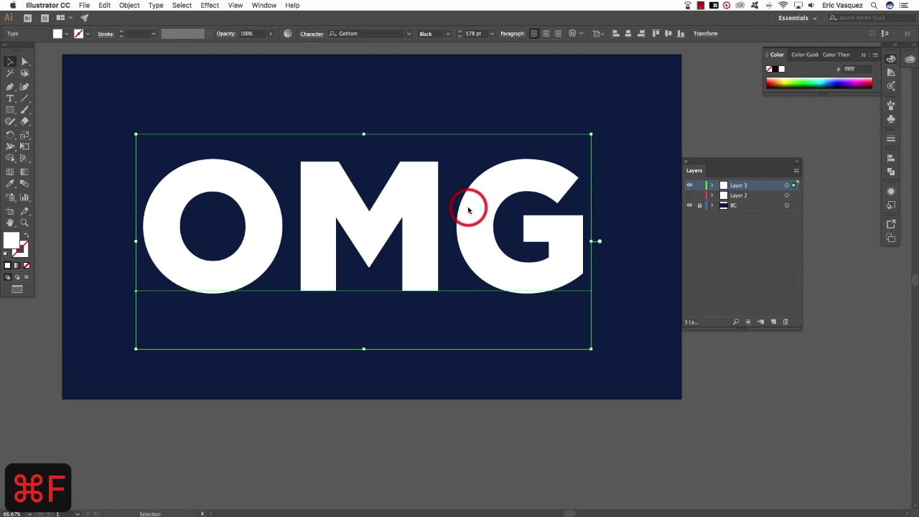
# - Rename Layer 3 as LIVE TYPE, and lock and hide it as a backup of the editable text
pyautogui.doubleClick(739, 186)
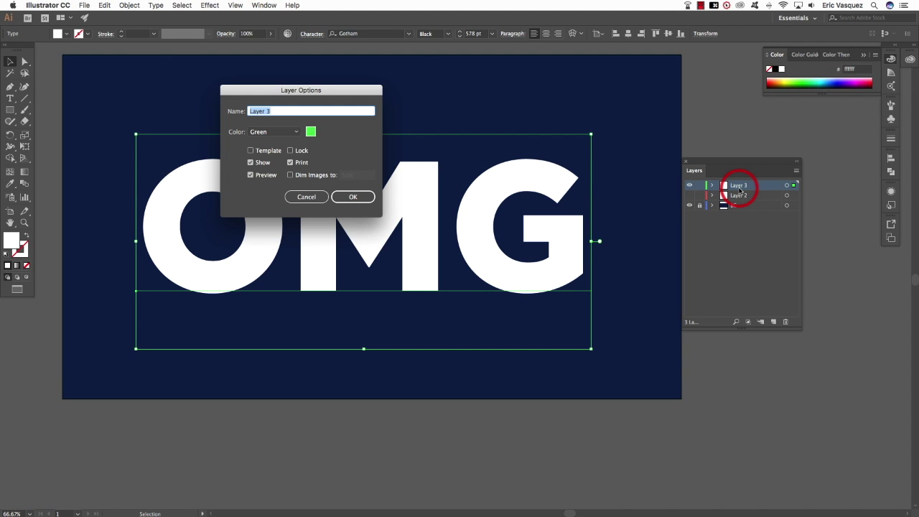
pyautogui.write('LIVE TYPE')
pyautogui.press('Return')
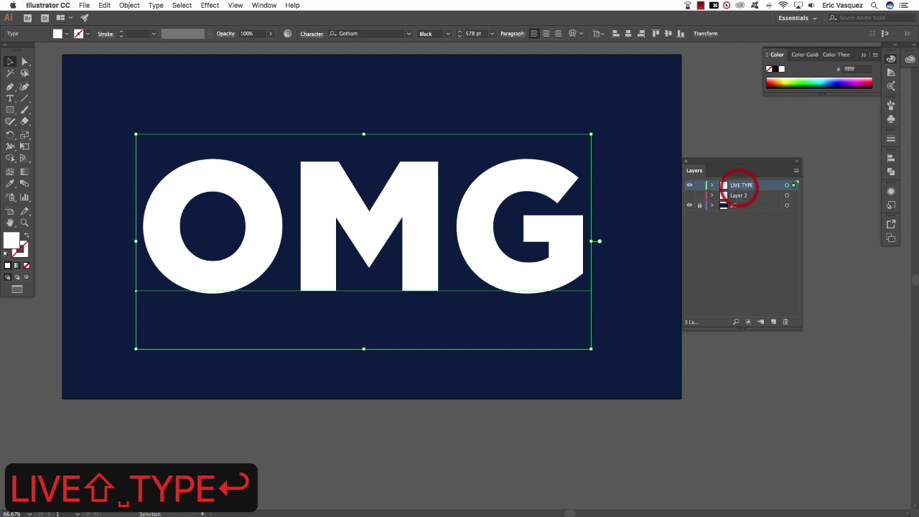
pyautogui.click(699, 186)
pyautogui.click(689, 185)
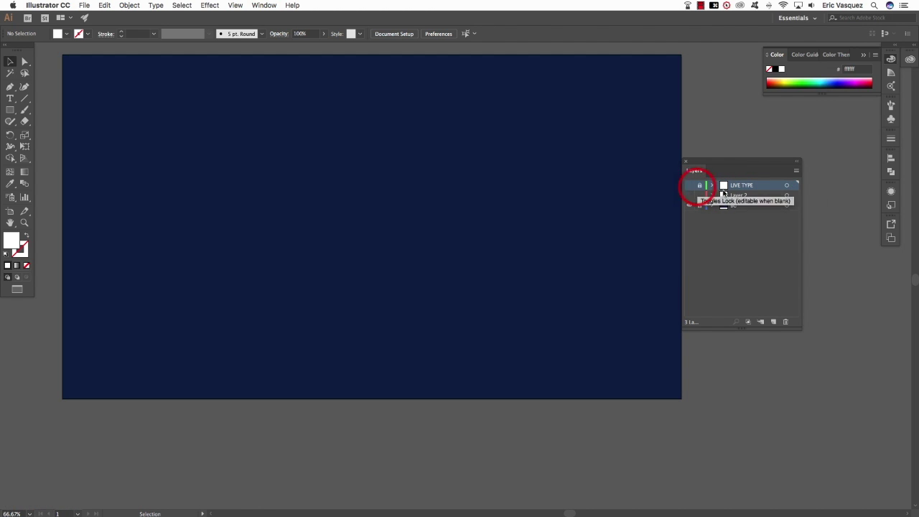
# - Show Layer 2 again and rename it as OL
pyautogui.click(689, 196)
pyautogui.click(738, 196)
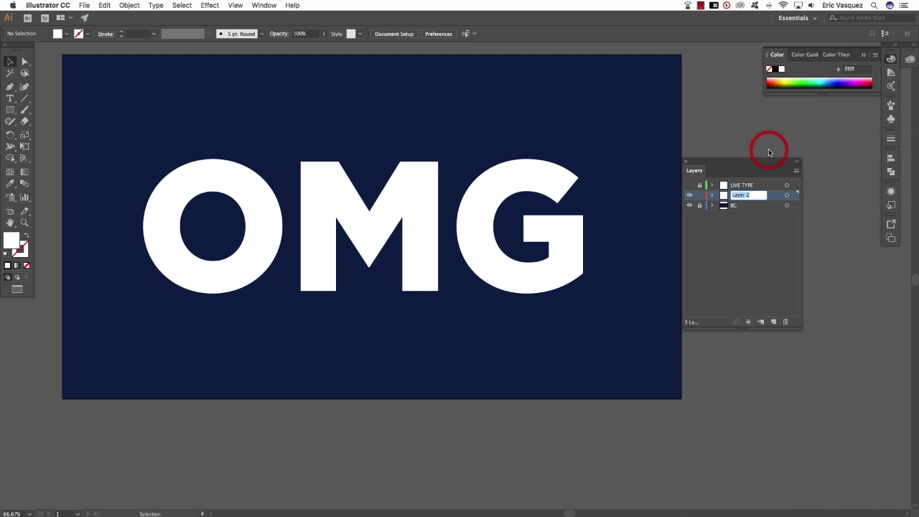
pyautogui.write('OL')
pyautogui.press('Return')
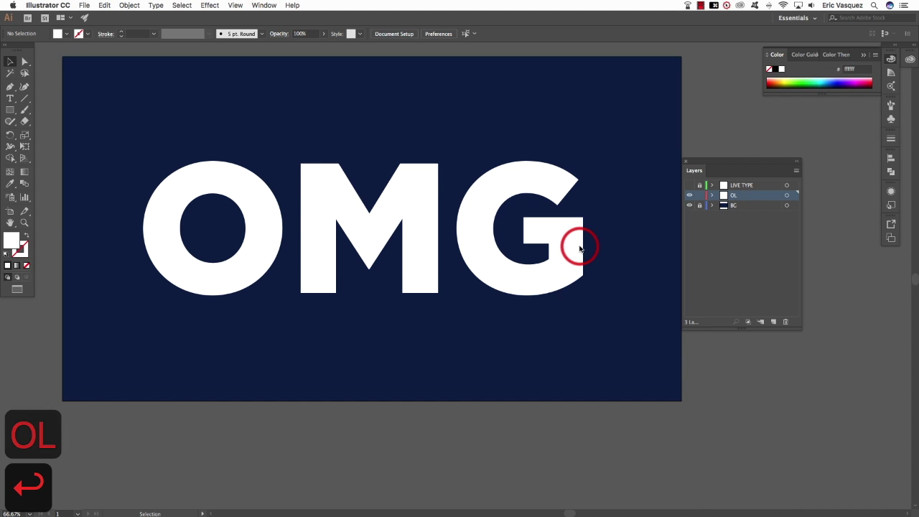
# - Convert the OMG text on the OL layer to outlines
pyautogui.click(476, 260)
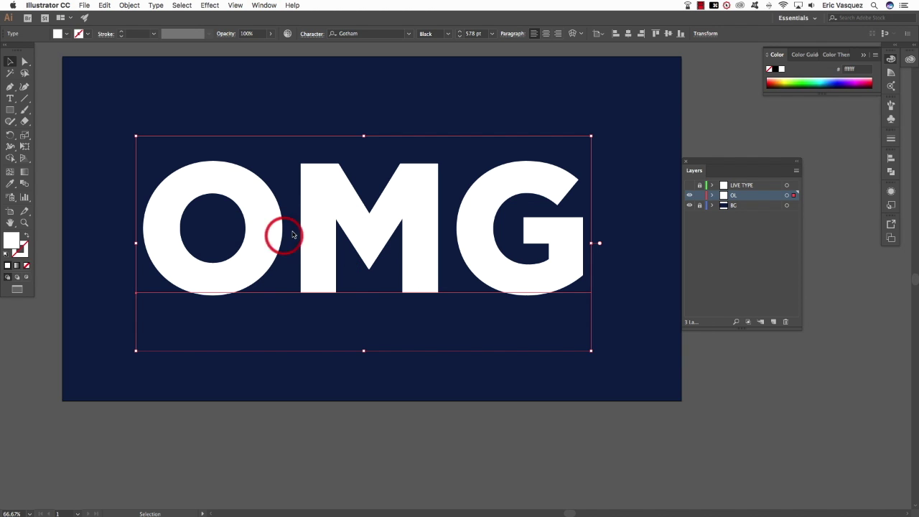
pyautogui.click(157, 5)
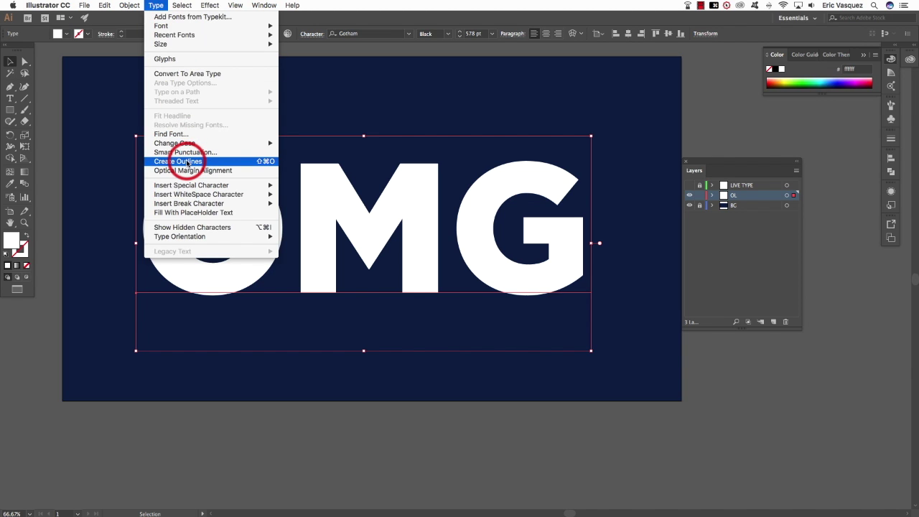
pyautogui.click(351, 111)
pyautogui.press('shift+super+o')
pyautogui.click(277, 104)
pyautogui.click(259, 206)
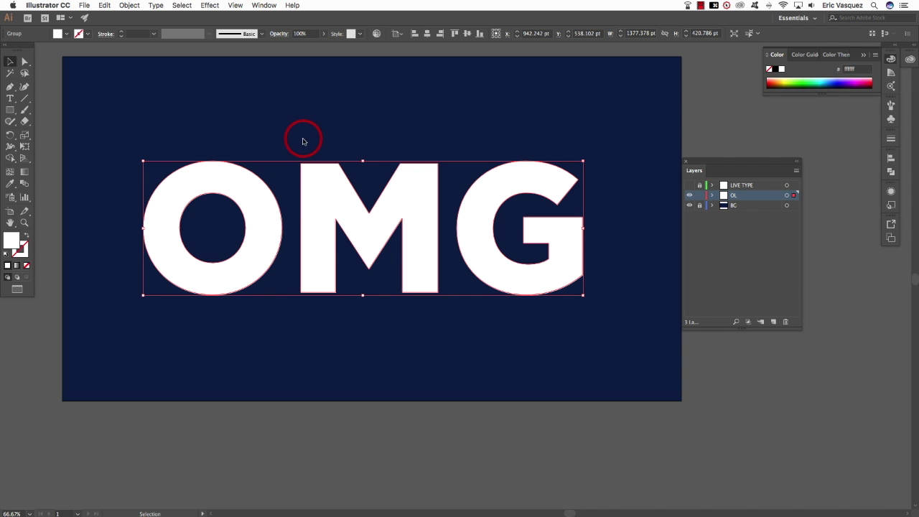
# - Ungroup the outlined OMG lettering into separate letters
pyautogui.click(277, 122)
pyautogui.click(239, 187)
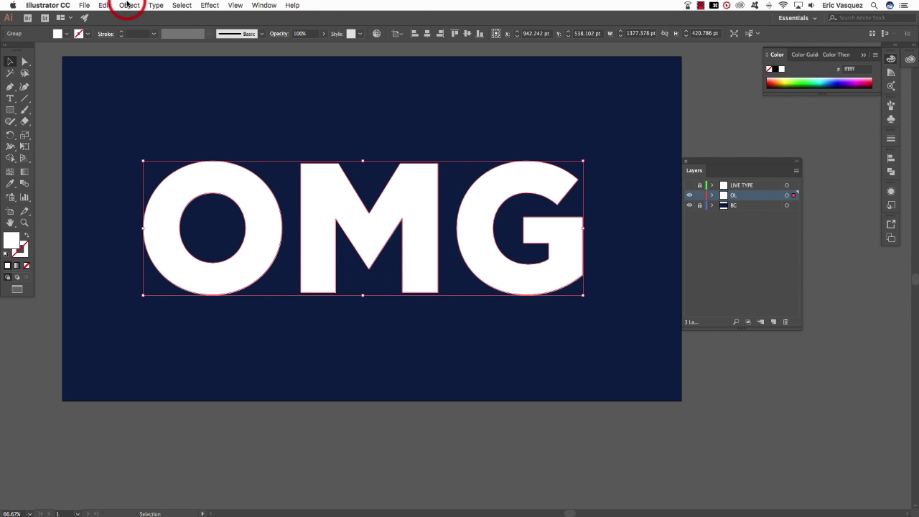
pyautogui.click(126, 4)
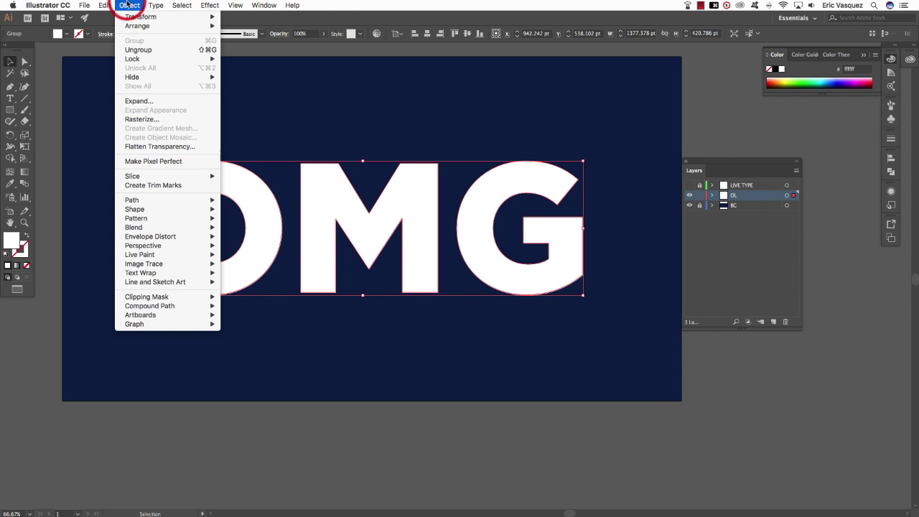
pyautogui.click(142, 50)
# - Try moving the separated G away from the M, and undo the move
pyautogui.click(235, 113)
pyautogui.click(242, 199)
pyautogui.click(326, 192)
pyautogui.moveTo(490, 189); pyautogui.dragTo(560, 192)
pyautogui.press('super+z')
pyautogui.click(436, 133)
pyautogui.moveTo(280, 159); pyautogui.dragTo(307, 162)
# - Copy all three white letters in place in front and nudge the copy 30 pt to the left
pyautogui.moveTo(216, 89); pyautogui.dragTo(664, 389)
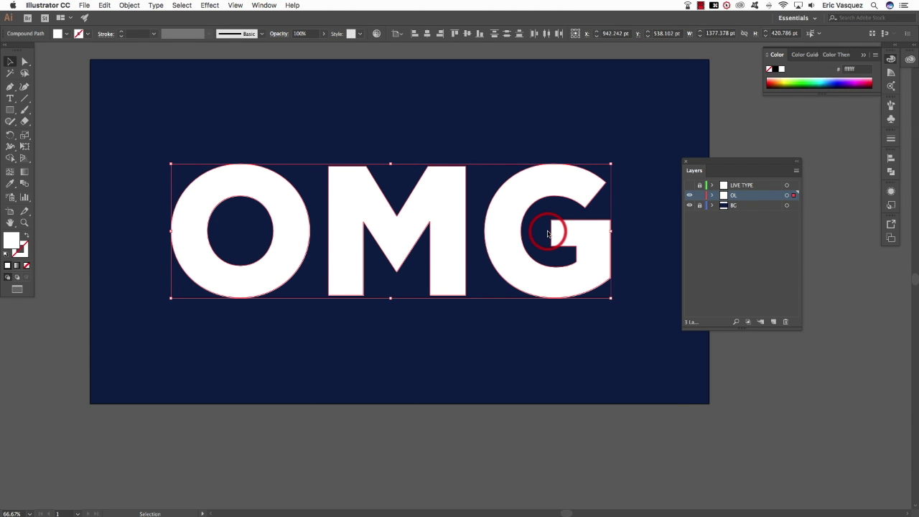
pyautogui.press('super+c')
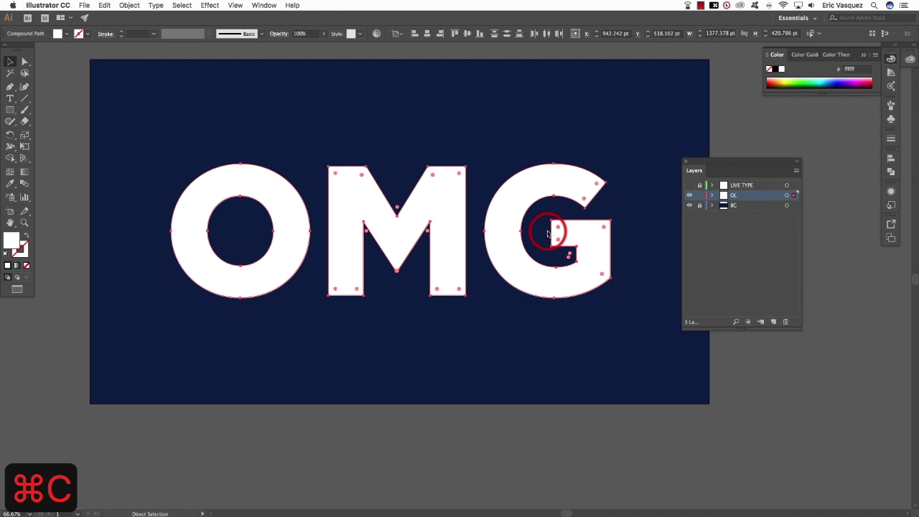
pyautogui.press('super+f')
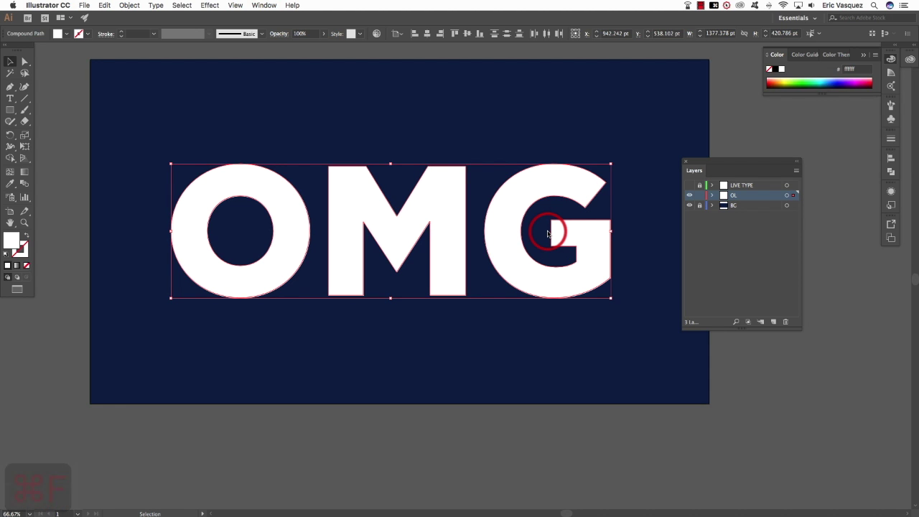
pyautogui.hotkey('shift', 'Left')
pyautogui.hotkey('shift', 'Left')
pyautogui.hotkey('shift', 'Left')
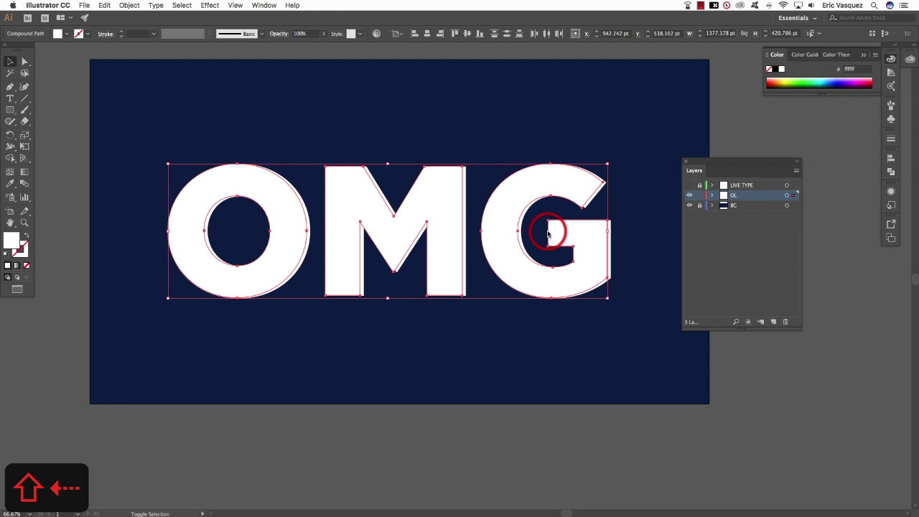
# - Fill the offset copy of the letters with yellow-green ceff00
pyautogui.click(11, 241)
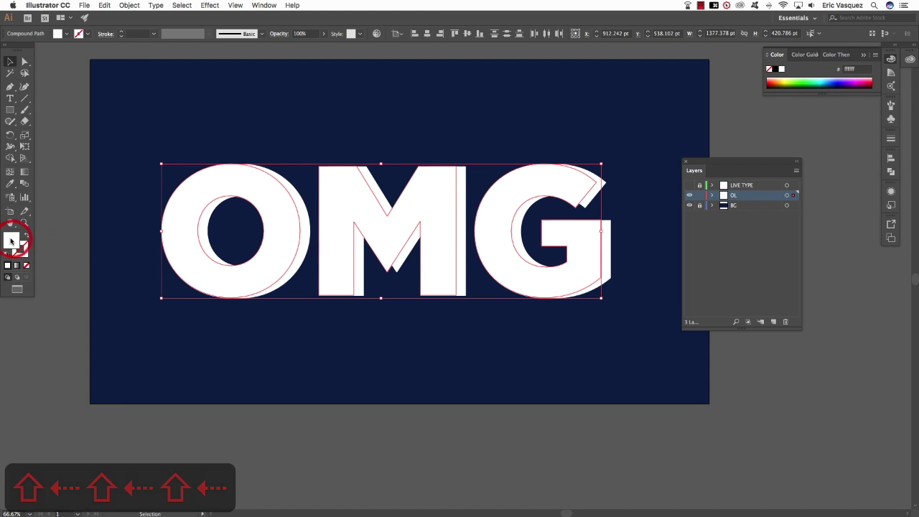
pyautogui.doubleClick(11, 241)
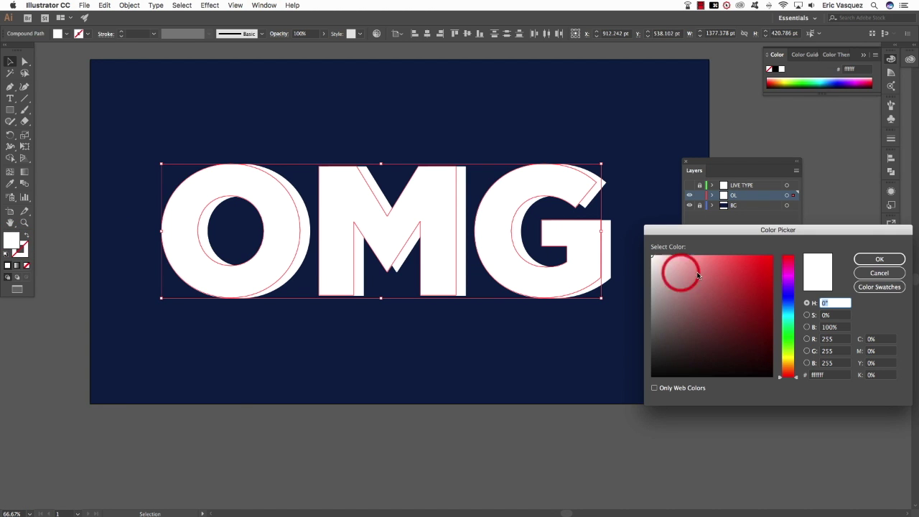
pyautogui.moveTo(771, 267); pyautogui.dragTo(778, 249)
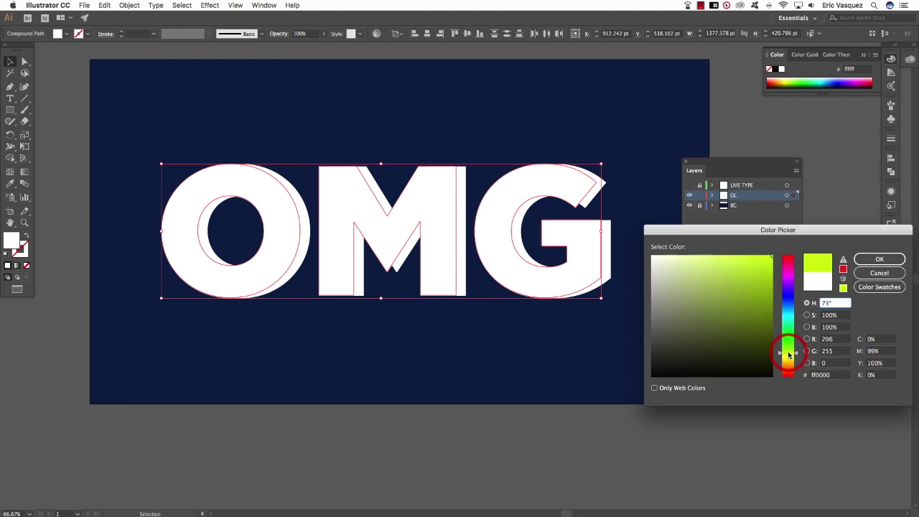
pyautogui.click(867, 259)
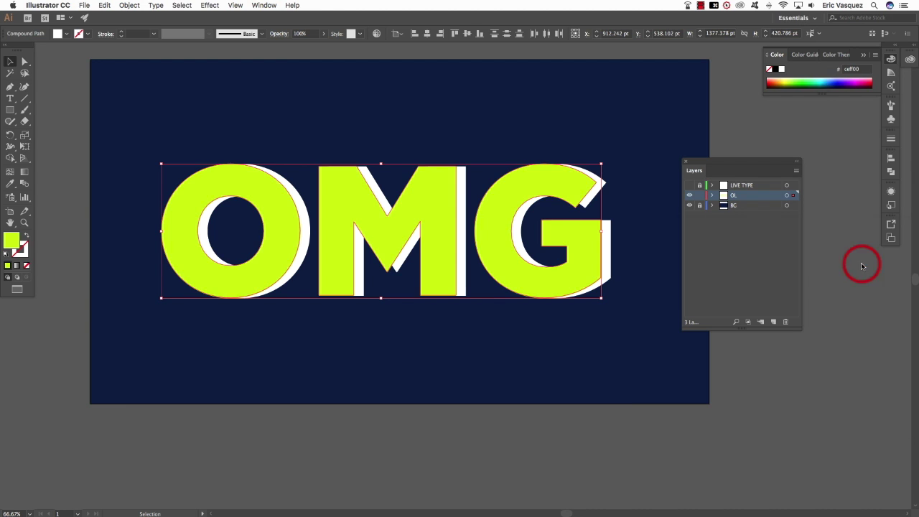
# - Send the yellow-green copy backward until it sits behind the white letters
pyautogui.hscroll(1, 310, 176)
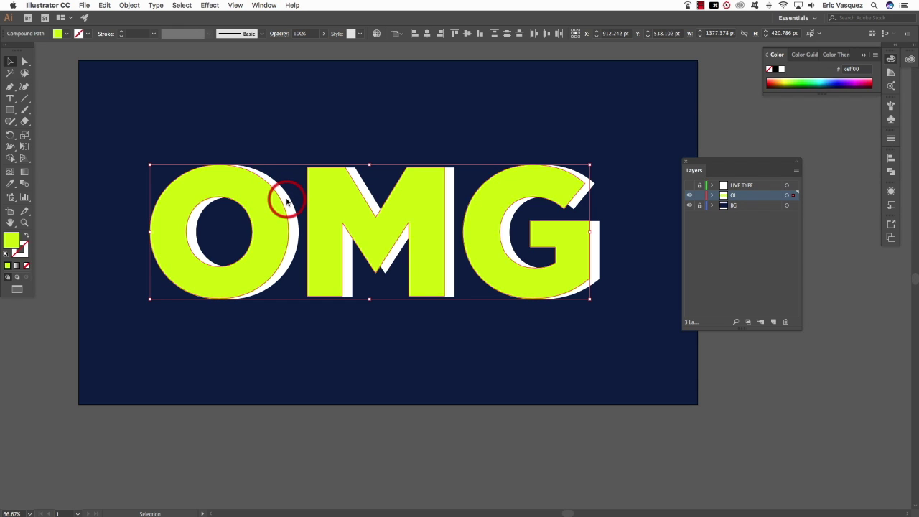
pyautogui.click(130, 5)
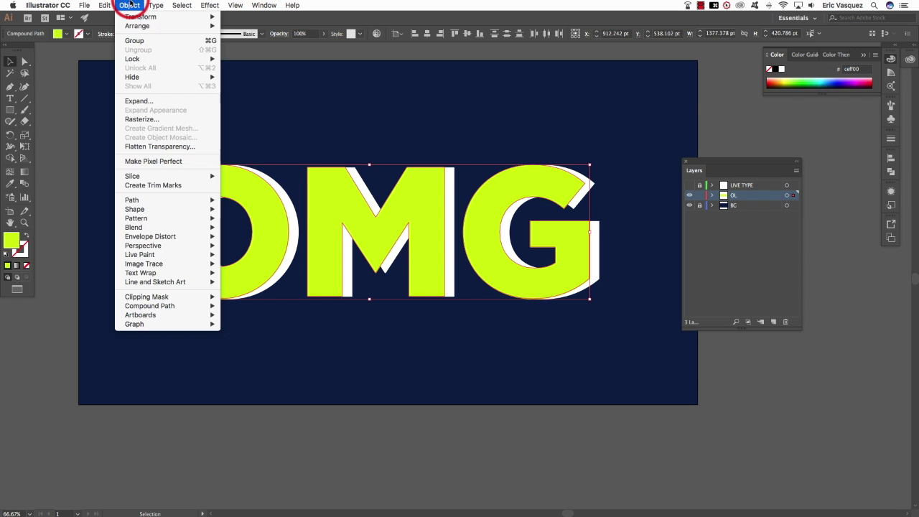
pyautogui.moveTo(140, 26)
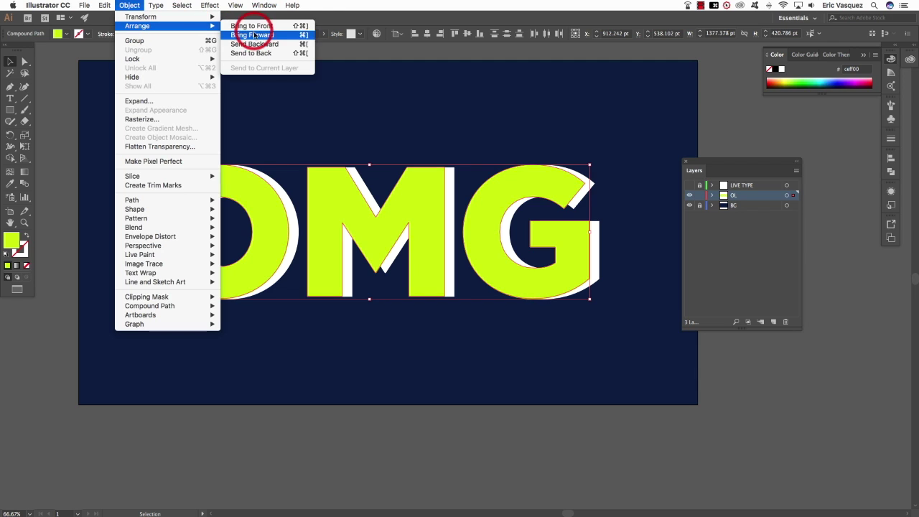
pyautogui.click(304, 45)
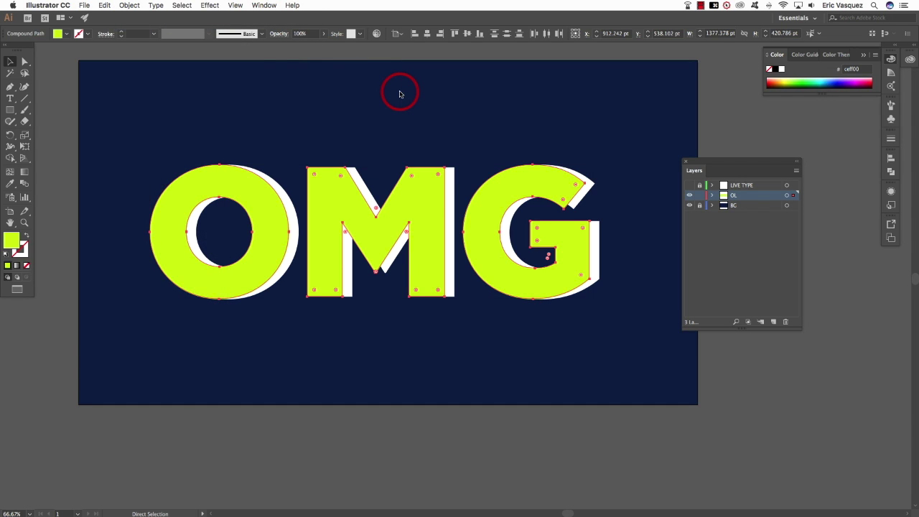
pyautogui.press('super+bracketleft')
pyautogui.press('super+bracketleft')
pyautogui.press('super+bracketleft')
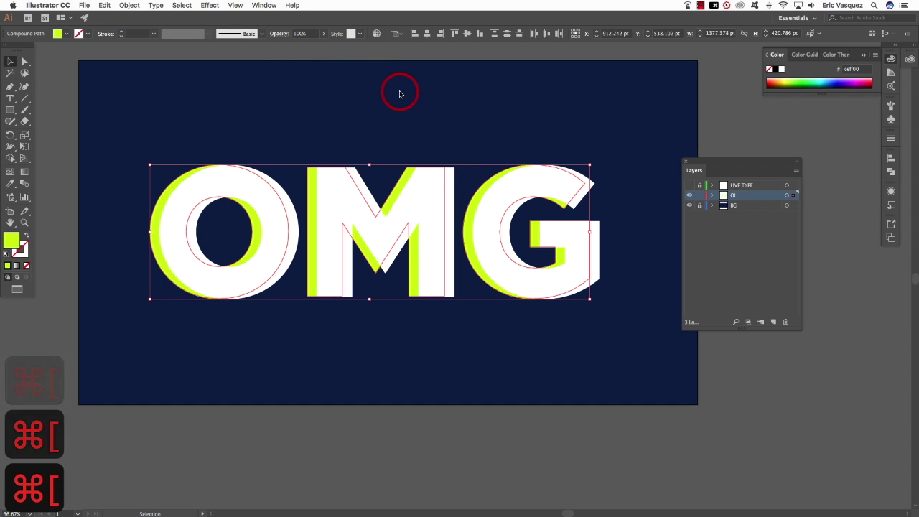
# - Nudge the yellow-green copy another 5 pt to the left and deselect it
pyautogui.press('Left')
pyautogui.press('Left')
pyautogui.press('Left')
pyautogui.press('Left')
pyautogui.press('Left')
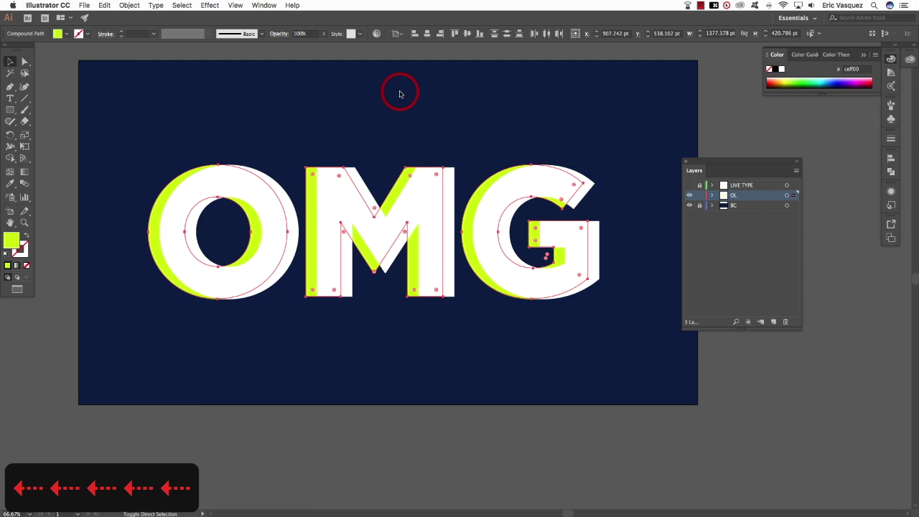
pyautogui.press('shift+super+a')
# - Move the white O together with its yellow-green copy 30 pt to the left to widen the letter spacing
pyautogui.hscroll(-3, 327, 114)
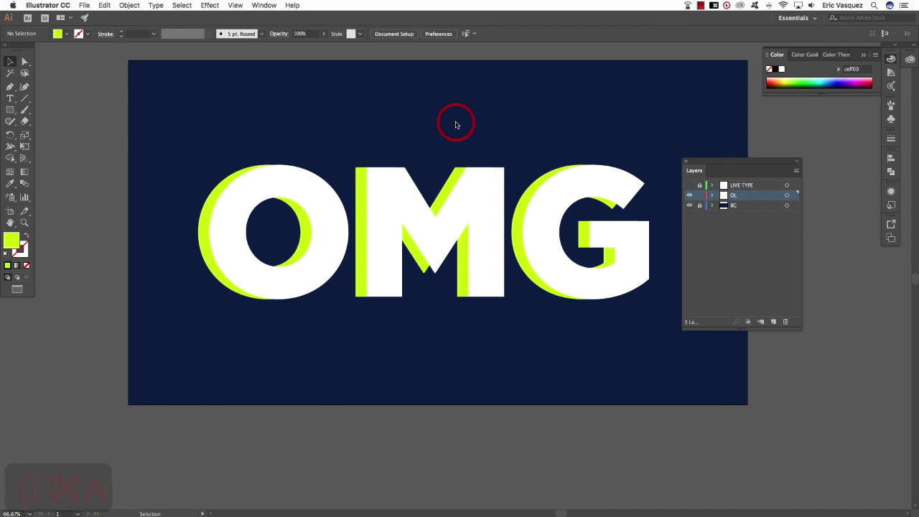
pyautogui.moveTo(237, 114); pyautogui.dragTo(289, 354)
pyautogui.moveTo(363, 145); pyautogui.dragTo(363, 147)
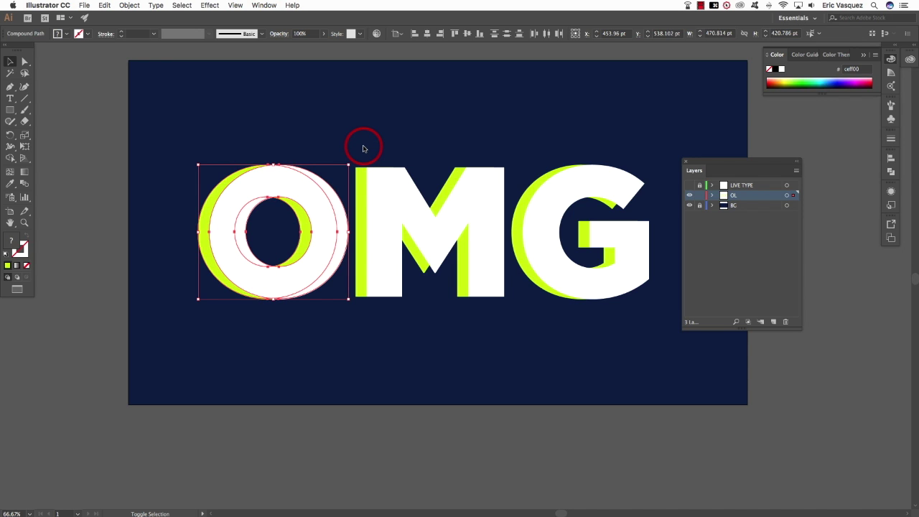
pyautogui.hotkey('shift', 'Left')
pyautogui.hotkey('shift', 'Left')
pyautogui.hotkey('shift', 'Left')
# - Move the white G together with its yellow-green copy 30 pt to the right to widen the letter spacing
pyautogui.scroll(-3, 380, 145)
pyautogui.scroll(-10, 388, 142)
pyautogui.moveTo(406, 97); pyautogui.dragTo(400, 295)
pyautogui.click(523, 149)
pyautogui.moveTo(555, 126); pyautogui.dragTo(660, 404)
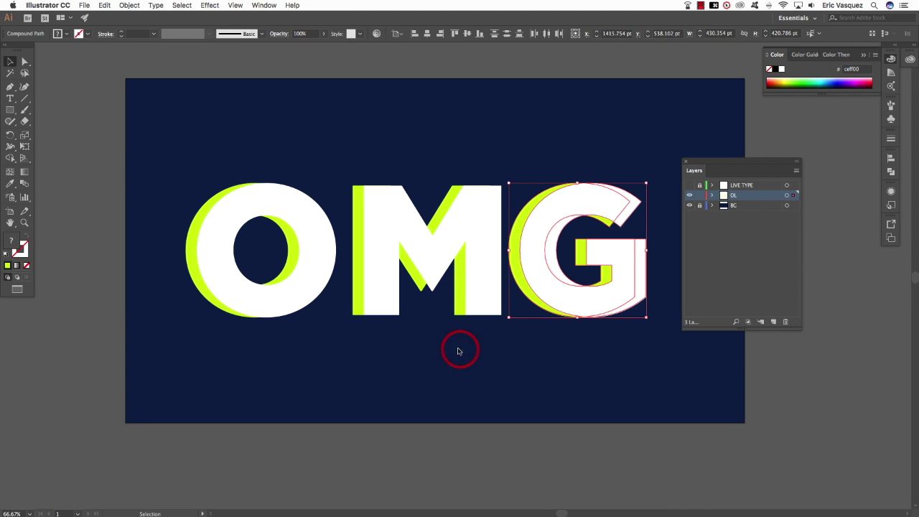
pyautogui.hotkey('shift', 'Right')
pyautogui.hotkey('shift', 'Right')
pyautogui.hotkey('shift', 'Right')
pyautogui.click(492, 390)
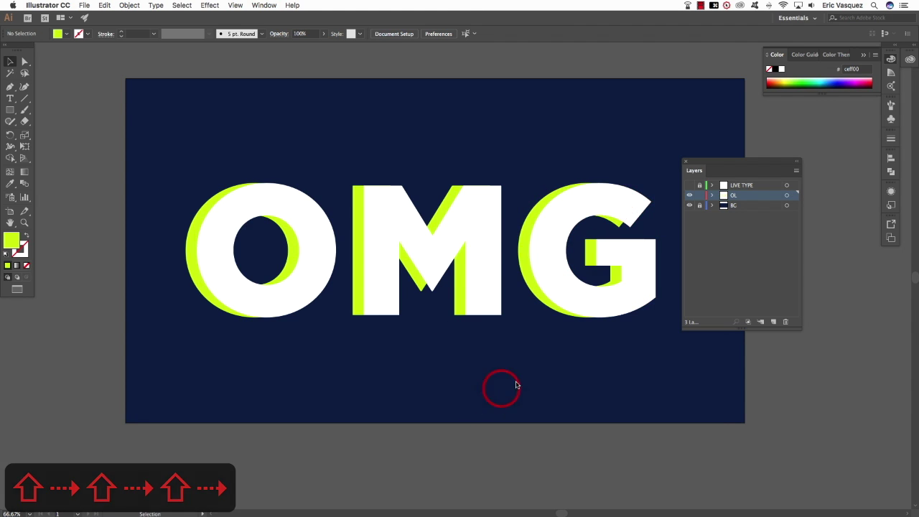
# - Copy the yellow-green M, G and O shapes in place directly in front of themselves
pyautogui.hscroll(2, 492, 384)
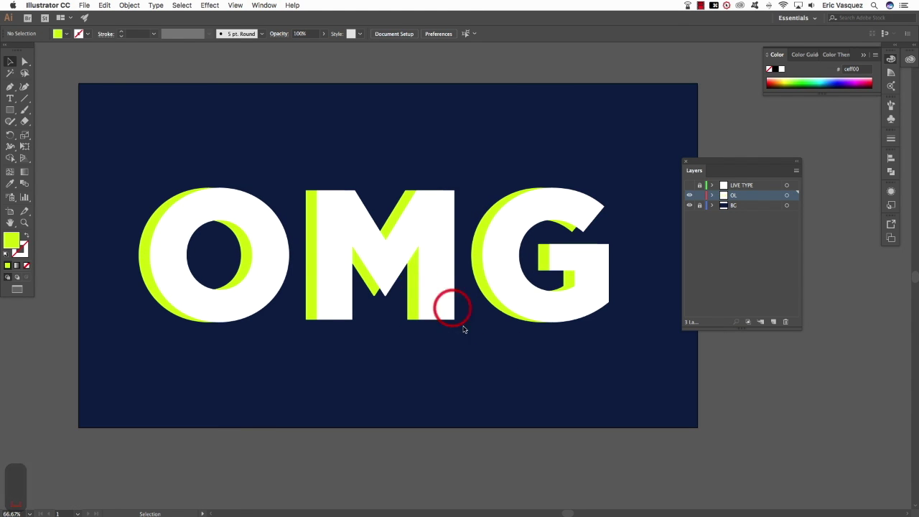
pyautogui.click(410, 313)
pyautogui.keyDown('shift'); pyautogui.click(484, 292); pyautogui.keyUp('shift')
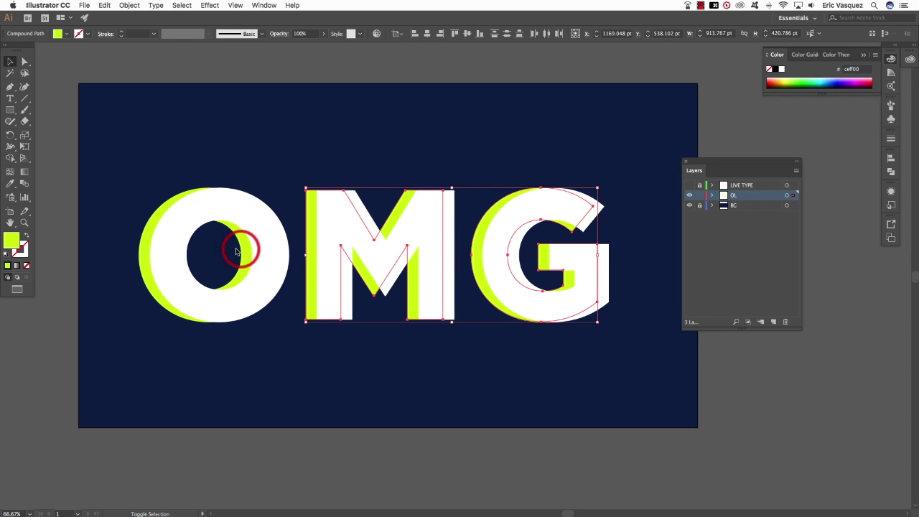
pyautogui.keyDown('shift'); pyautogui.click(240, 251); pyautogui.keyUp('shift')
pyautogui.press('super+c')
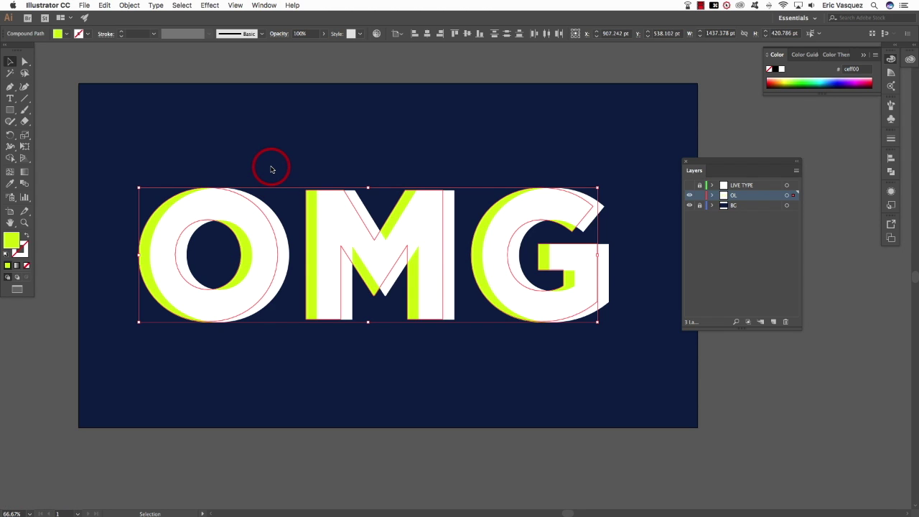
pyautogui.press('super+f')
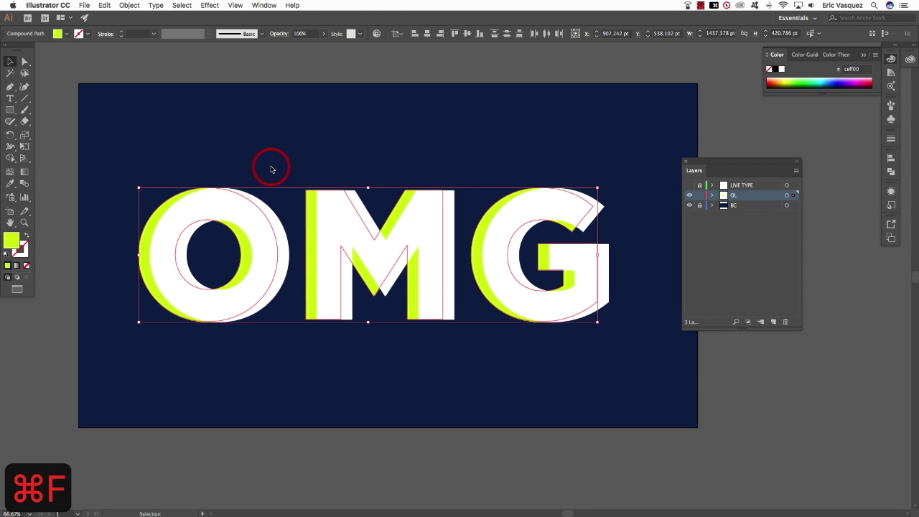
# - Fill the new copy of the shadow letters with cyan 00edff
pyautogui.doubleClick(10, 240)
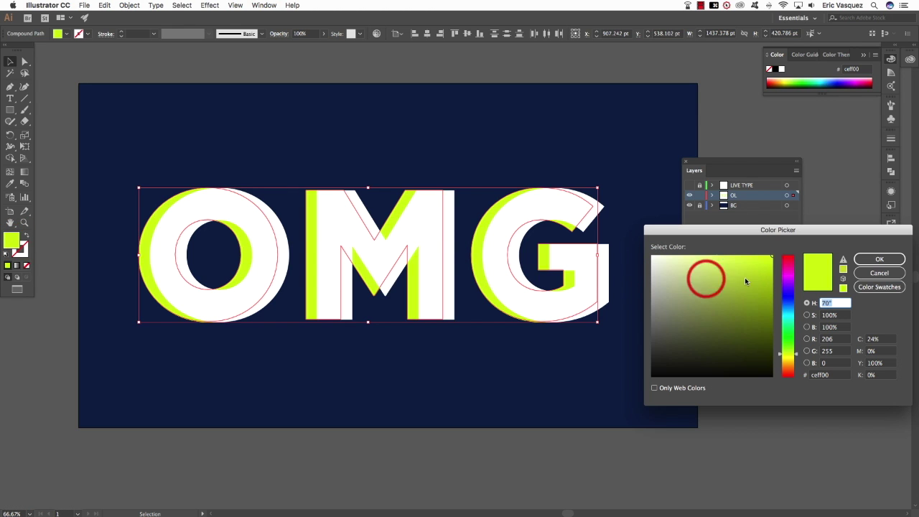
pyautogui.moveTo(787, 274); pyautogui.dragTo(787, 317)
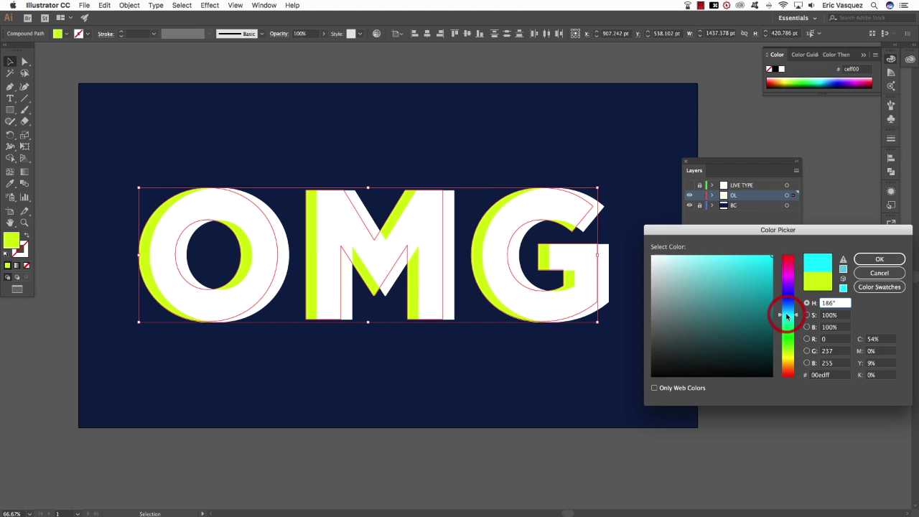
pyautogui.click(877, 257)
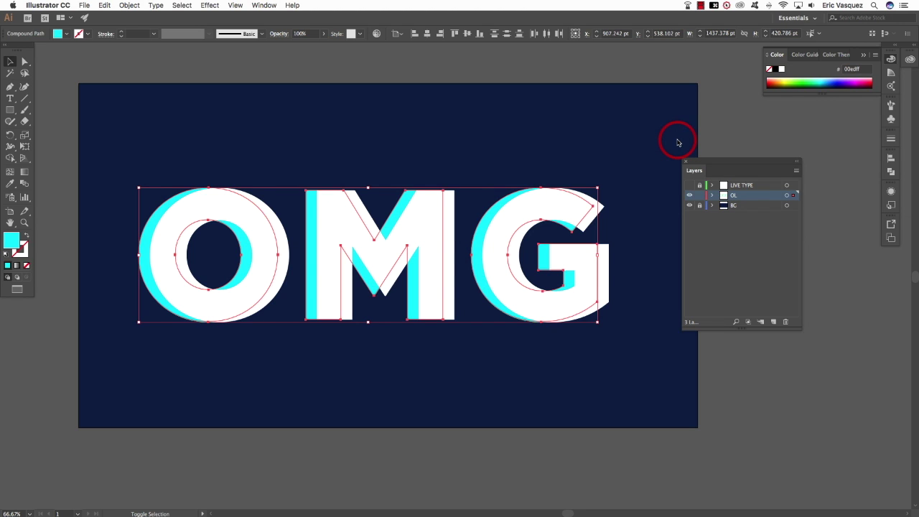
# - Nudge the cyan letters 70 pt to the right and deselect them
pyautogui.hotkey('shift', 'Right')
pyautogui.hotkey('shift', 'Right')
pyautogui.hotkey('shift', 'Right')
pyautogui.hotkey('shift', 'Right')
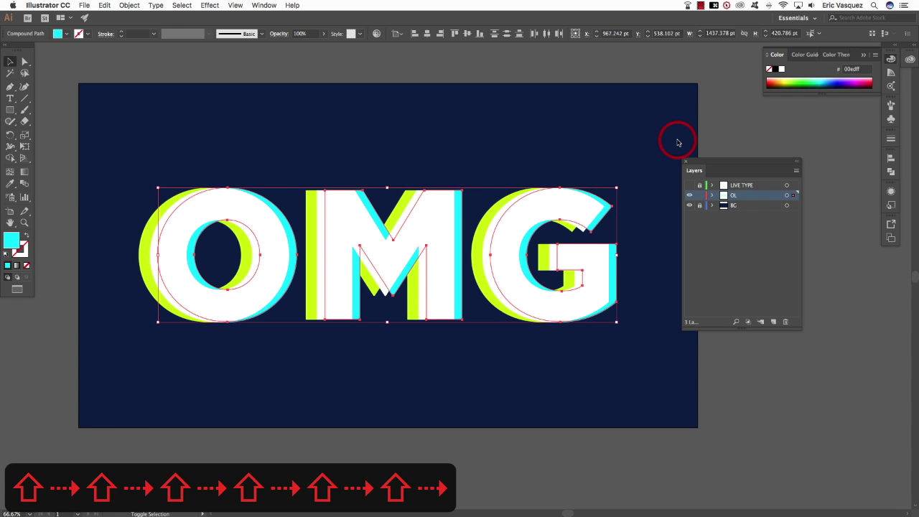
pyautogui.hotkey('shift', 'Right')
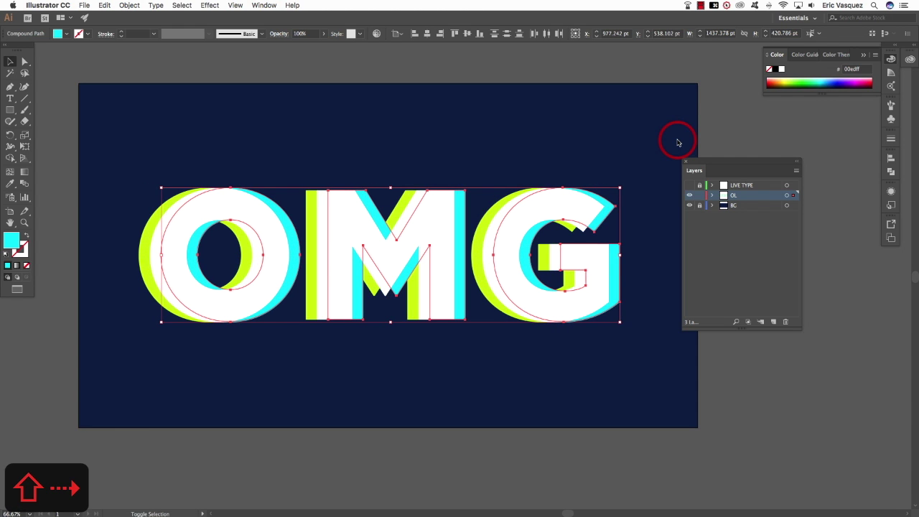
pyautogui.click(450, 126)
# - Examine up close where the yellow-green and cyan copies meet around the M
pyautogui.moveTo(627, 145); pyautogui.dragTo(573, 138)
pyautogui.press('super+equal')
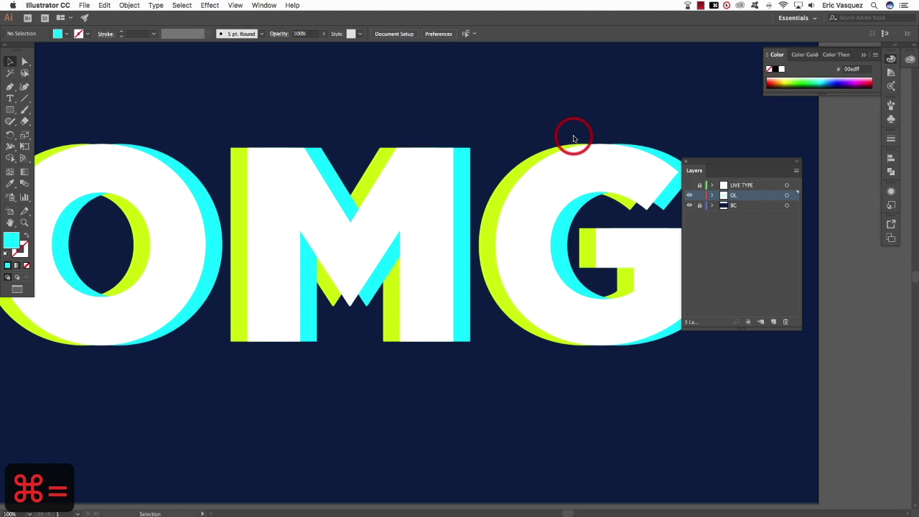
pyautogui.moveTo(359, 185); pyautogui.dragTo(455, 180)
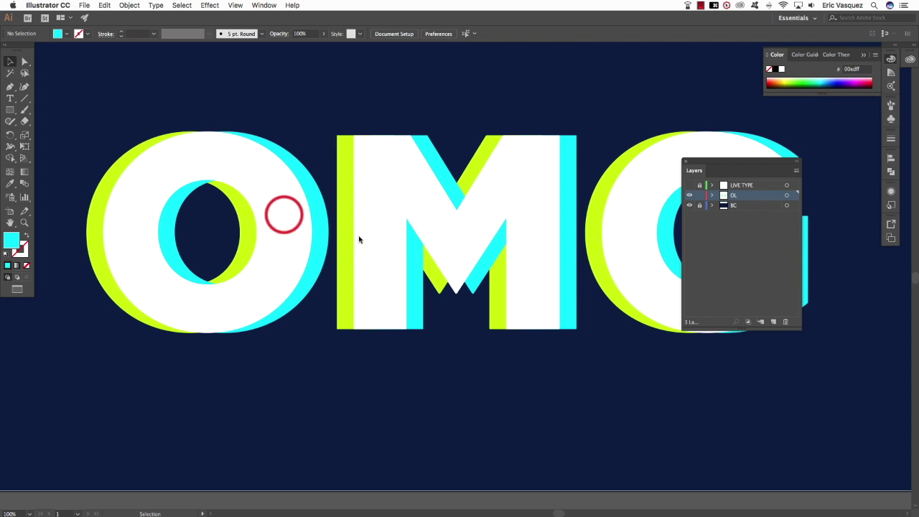
pyautogui.click(501, 289)
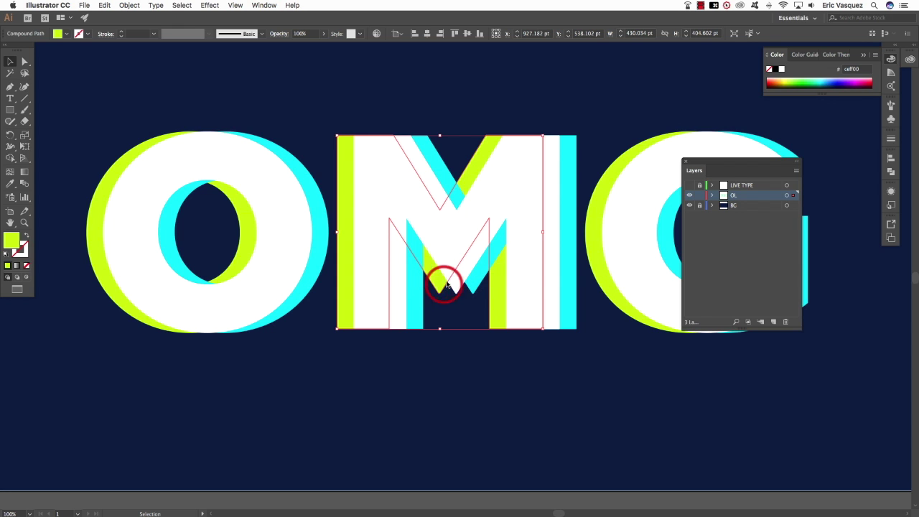
pyautogui.click(490, 375)
pyautogui.press('space')
pyautogui.moveTo(516, 310); pyautogui.dragTo(484, 339)
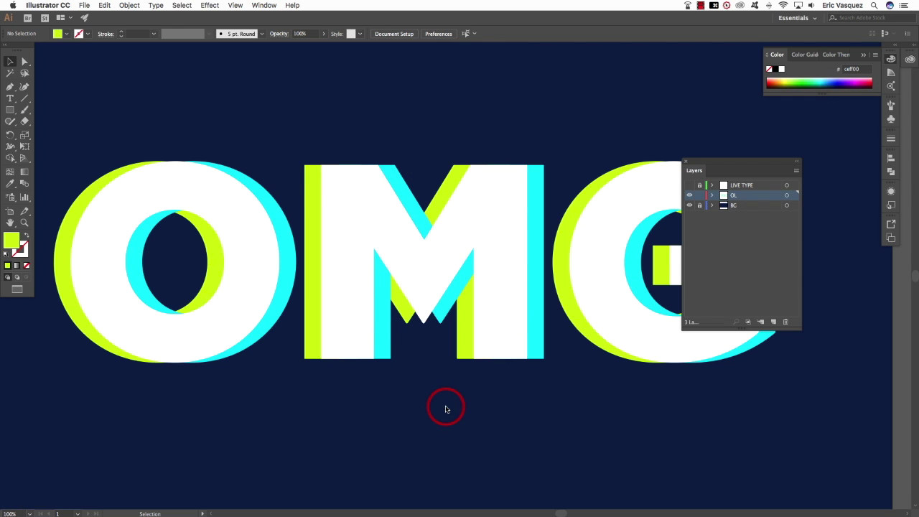
# - Select the cyan M, O and G together and send them backward behind the yellow-green letters, leaving them deselected
pyautogui.click(445, 308)
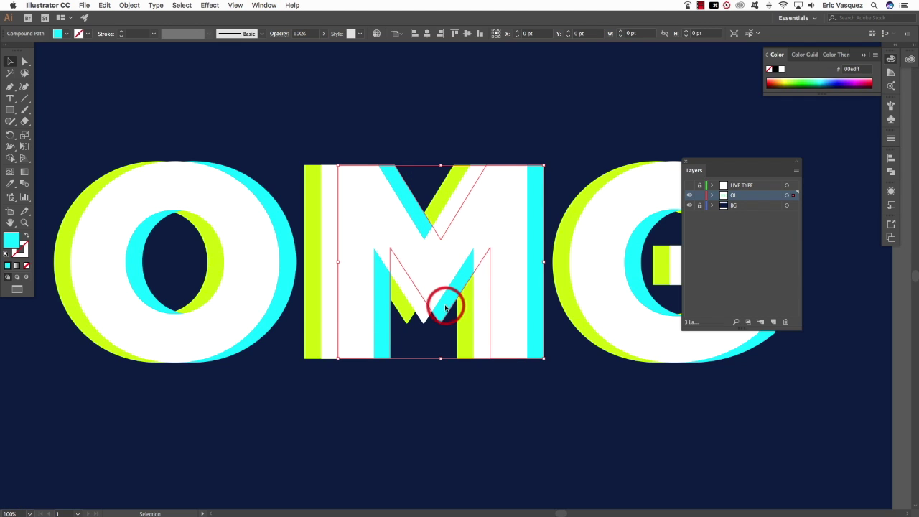
pyautogui.keyDown('shift'); pyautogui.click(280, 303); pyautogui.keyUp('shift')
pyautogui.keyDown('shift'); pyautogui.click(601, 273); pyautogui.keyUp('shift')
pyautogui.press('space')
pyautogui.moveTo(630, 260); pyautogui.dragTo(539, 261)
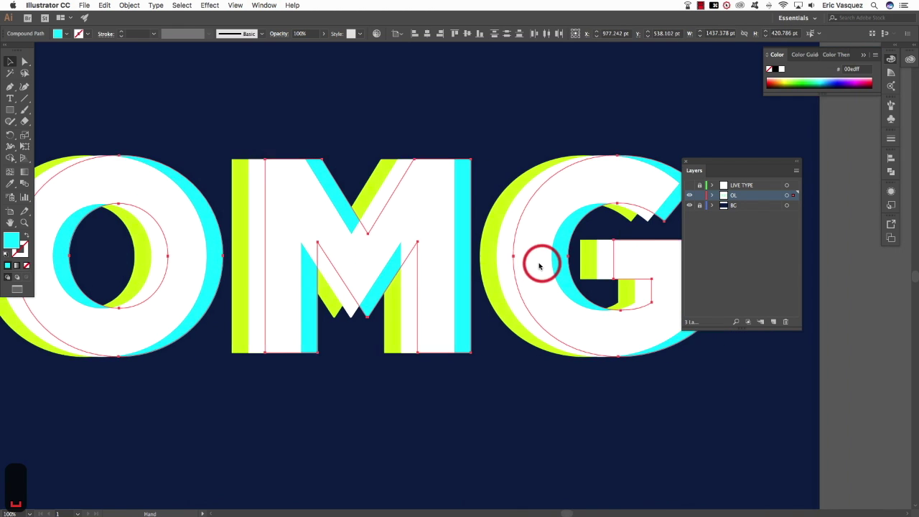
pyautogui.press('super+bracketleft')
pyautogui.press('super+bracketleft')
pyautogui.press('super+bracketleft')
pyautogui.press('super+bracketleft')
pyautogui.press('super+bracketleft')
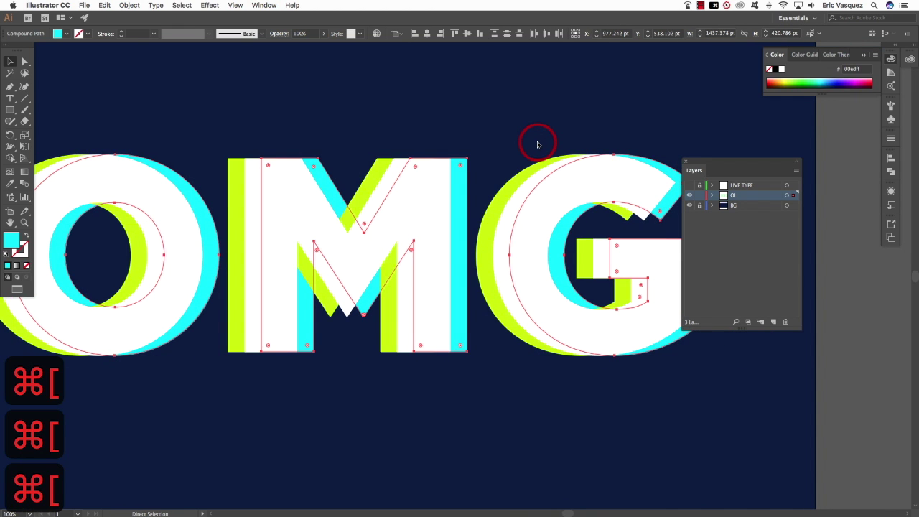
pyautogui.press('super+shift+a')
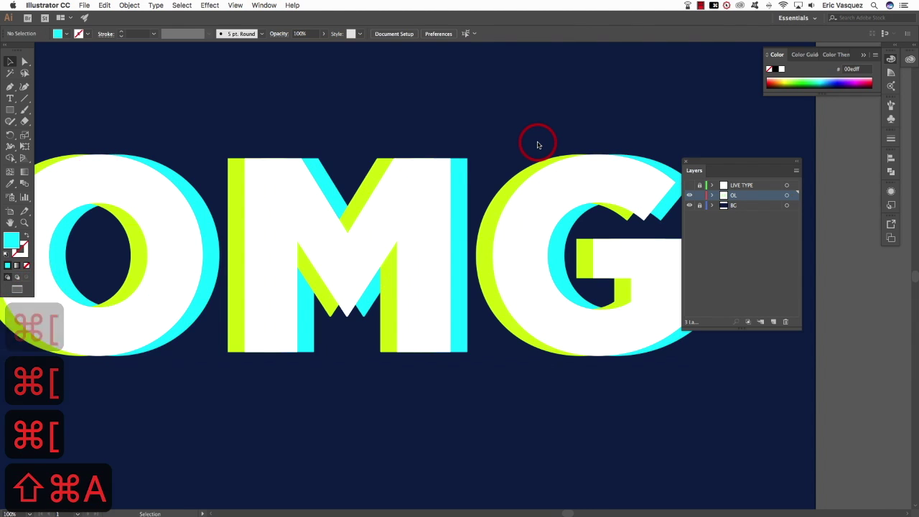
# - Draw a closed Pen shape, about 160 × 291 pt in background navy 091c47, over the cyan between the M's centre point and right leg
pyautogui.press('space')
pyautogui.moveTo(409, 178); pyautogui.dragTo(478, 175)
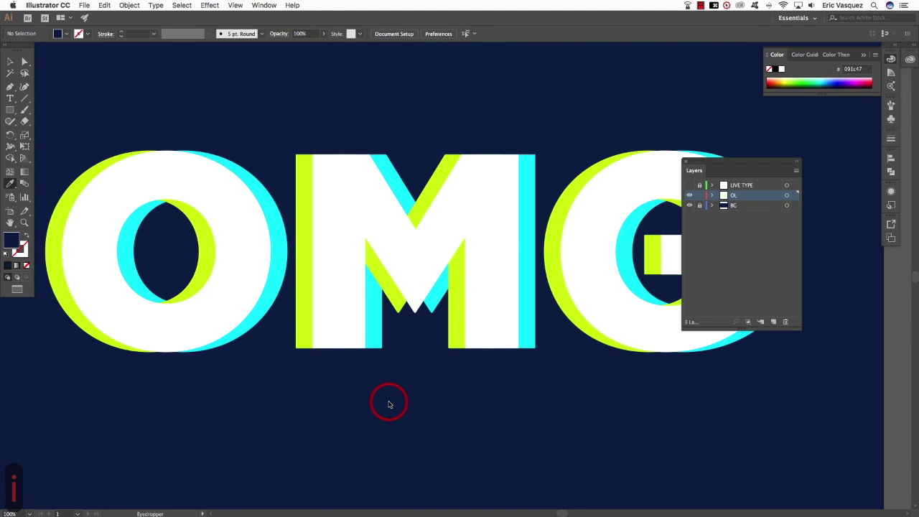
pyautogui.press('p')
pyautogui.click(407, 354)
pyautogui.hscroll(-2, 414, 309)
pyautogui.click(438, 286)
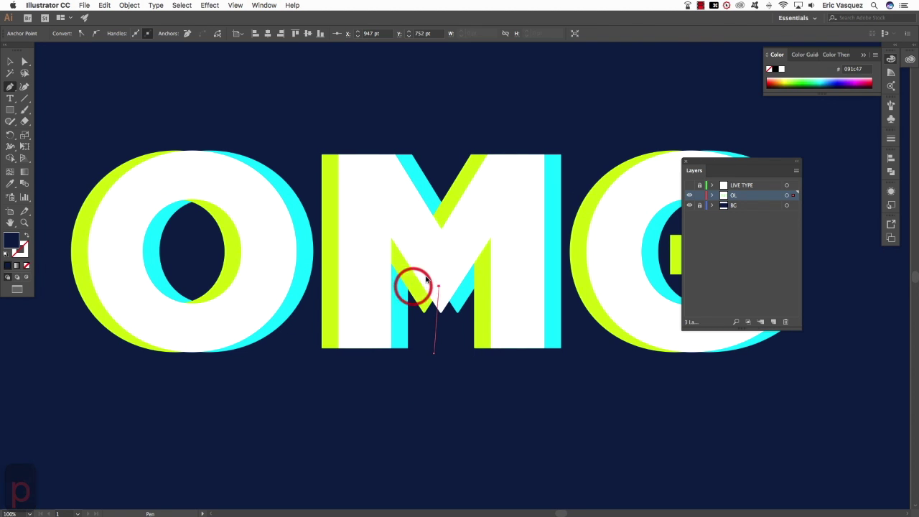
pyautogui.click(491, 223)
pyautogui.click(510, 290)
pyautogui.click(510, 342)
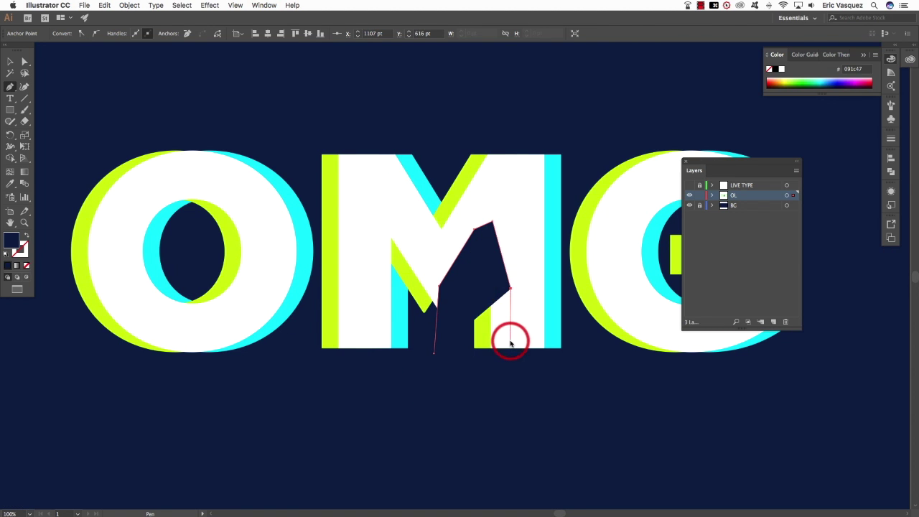
pyautogui.click(433, 354)
pyautogui.press('shift+super+a')
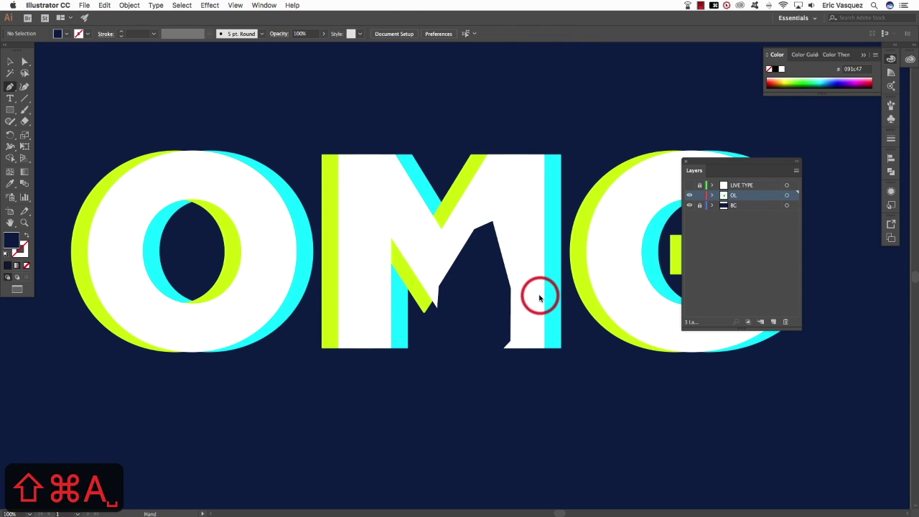
# - Subtract the navy shape from the cyan M using the Pathfinder Minus Front operation
pyautogui.moveTo(539, 294); pyautogui.dragTo(489, 302)
pyautogui.press('v')
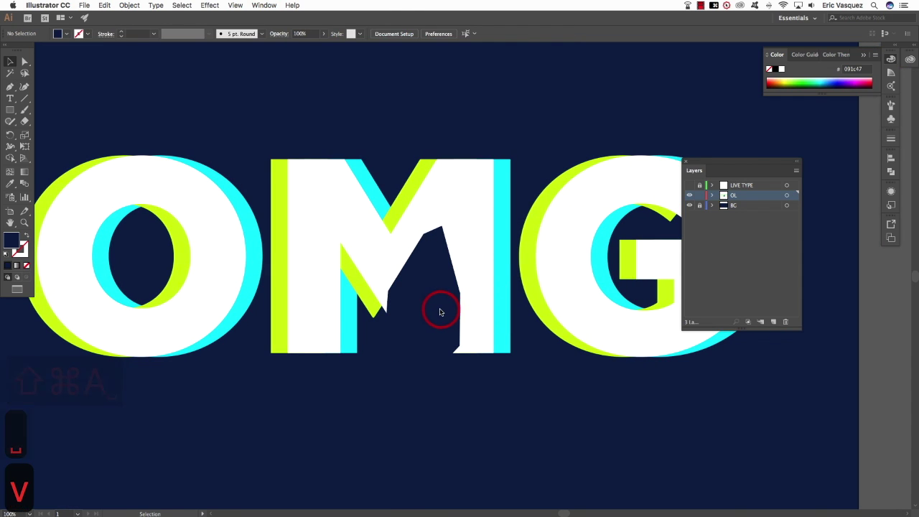
pyautogui.click(440, 312)
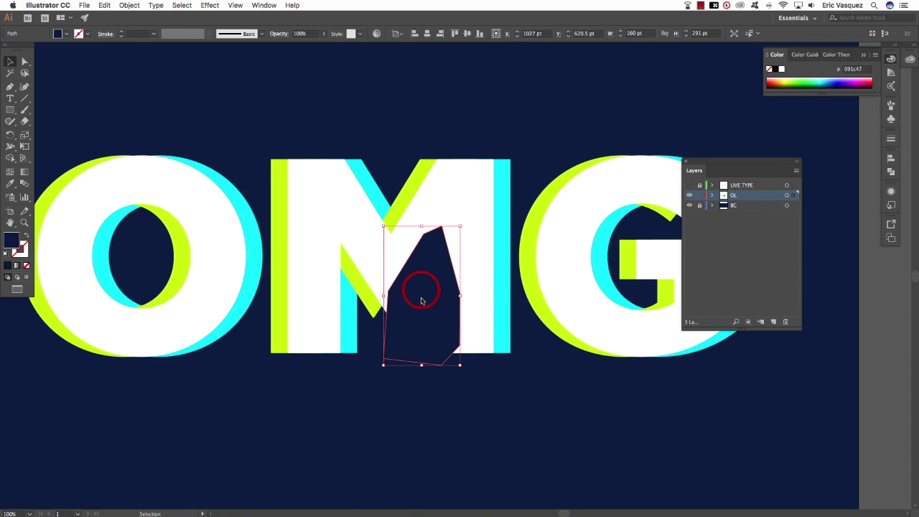
pyautogui.keyDown('shift'); pyautogui.click(505, 292); pyautogui.keyUp('shift')
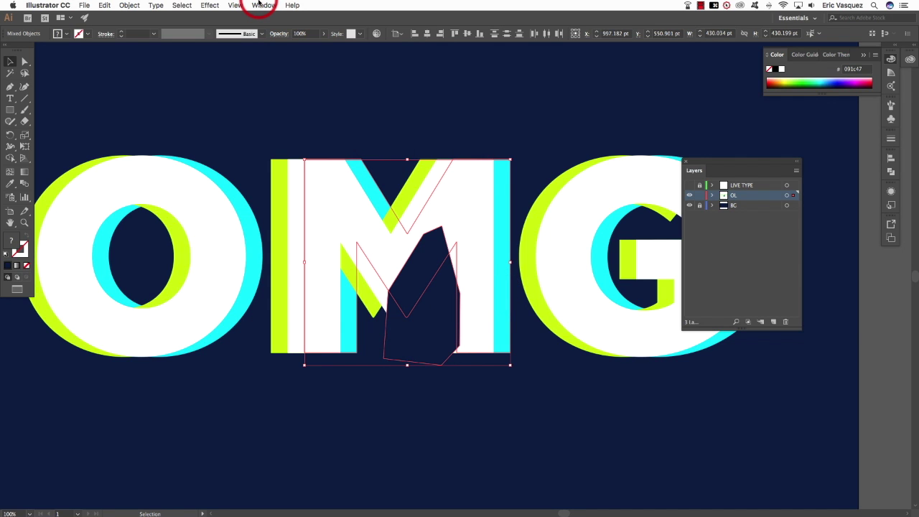
pyautogui.click(889, 172)
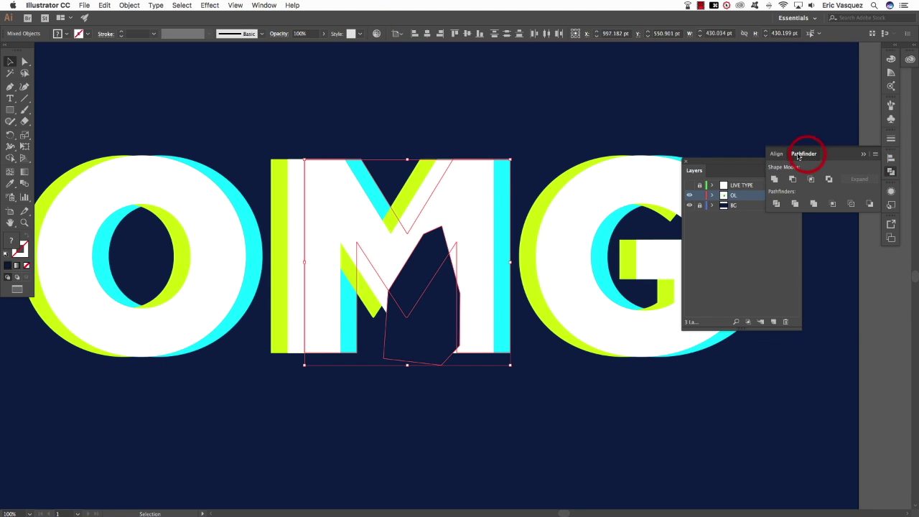
pyautogui.moveTo(798, 156); pyautogui.dragTo(553, 127)
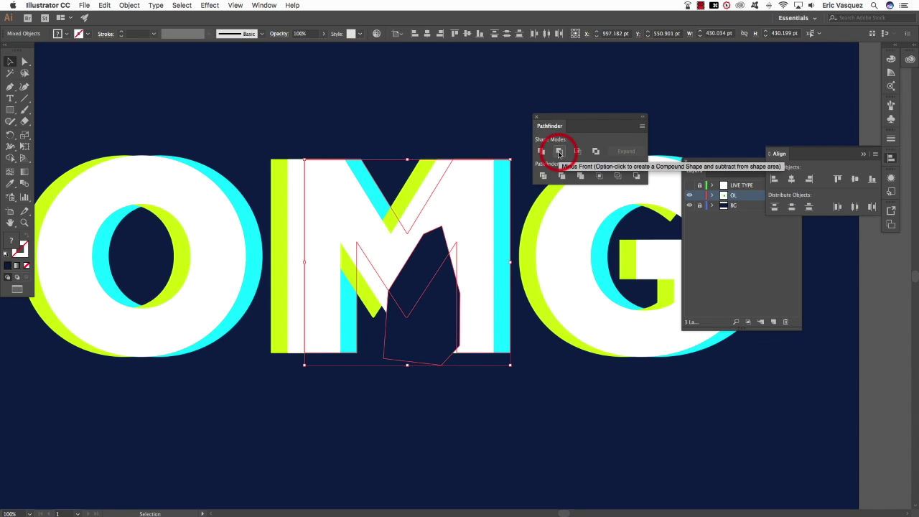
pyautogui.click(559, 152)
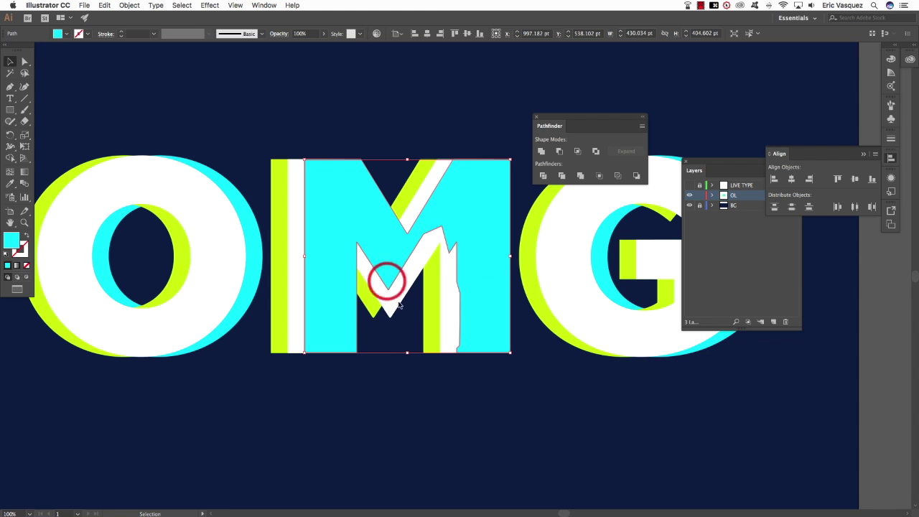
# - Send the trimmed cyan M backward behind the white and yellow-green Ms and deselect it
pyautogui.press('super+bracketleft')
pyautogui.press('super+bracketleft')
pyautogui.press('super+bracketleft')
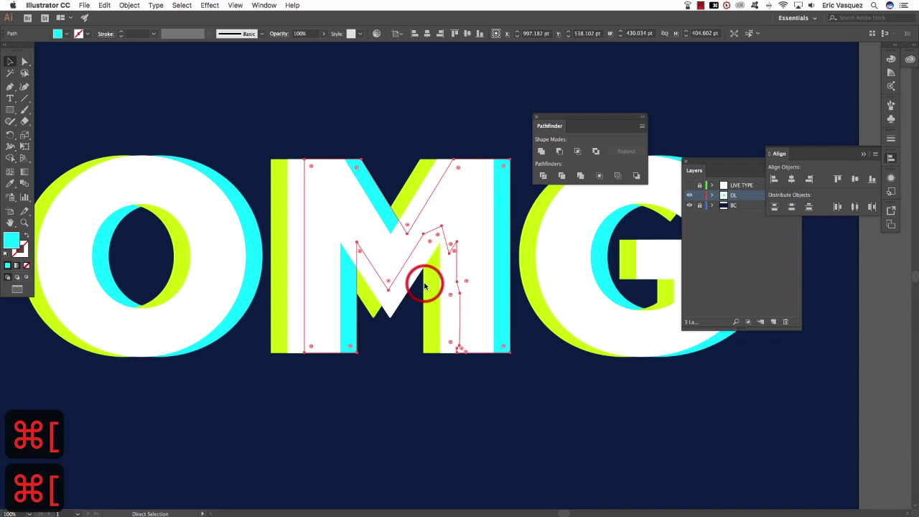
pyautogui.press('super+bracketleft')
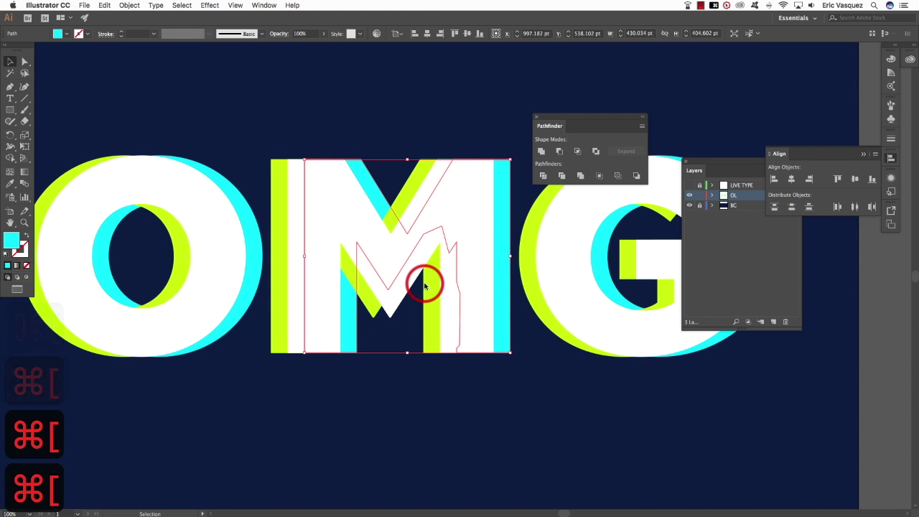
pyautogui.press('shift+super+a')
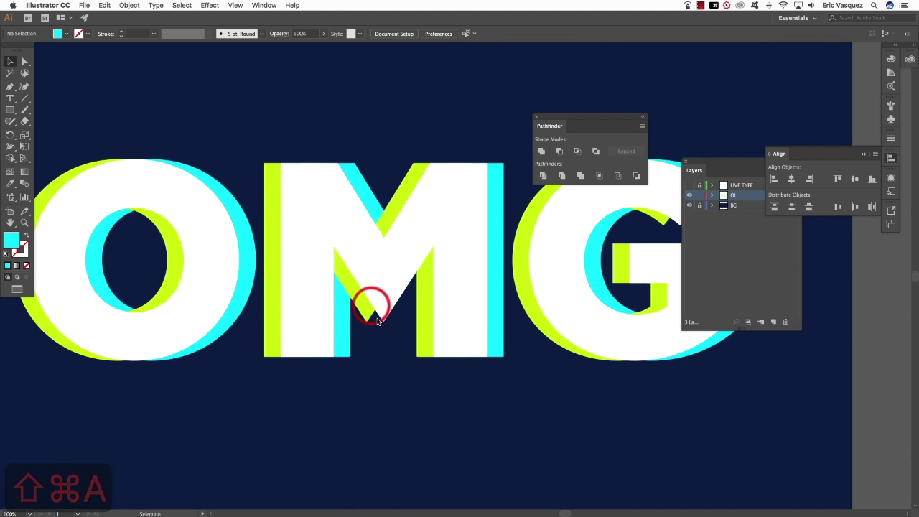
# - Draw a Pen shape in the background navy over the yellow-green diagonal between the M's left leg and centre point
pyautogui.moveTo(400, 254); pyautogui.dragTo(422, 277)
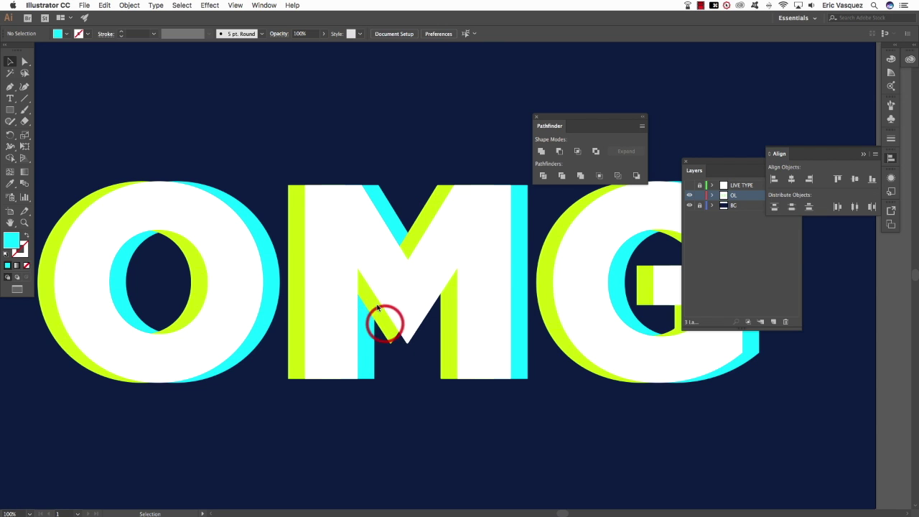
pyautogui.press('p')
pyautogui.scroll(2, 394, 352)
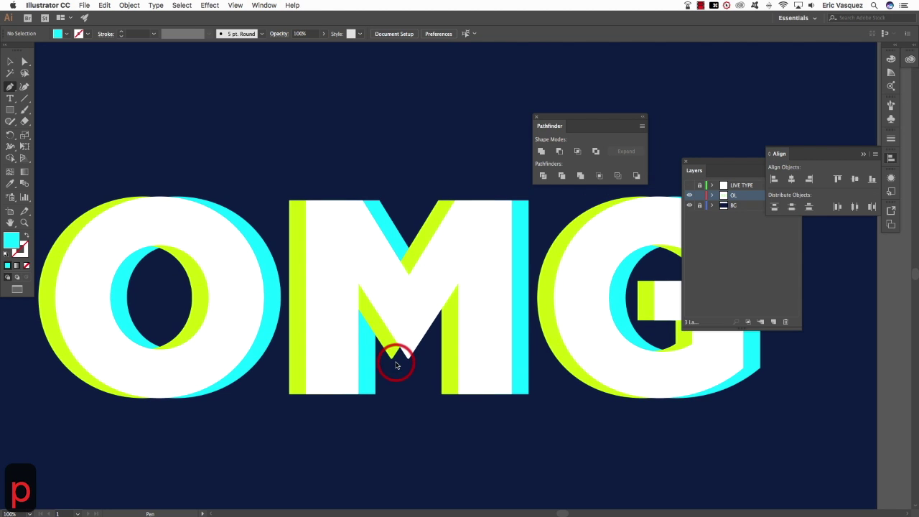
pyautogui.press('i')
pyautogui.press('p')
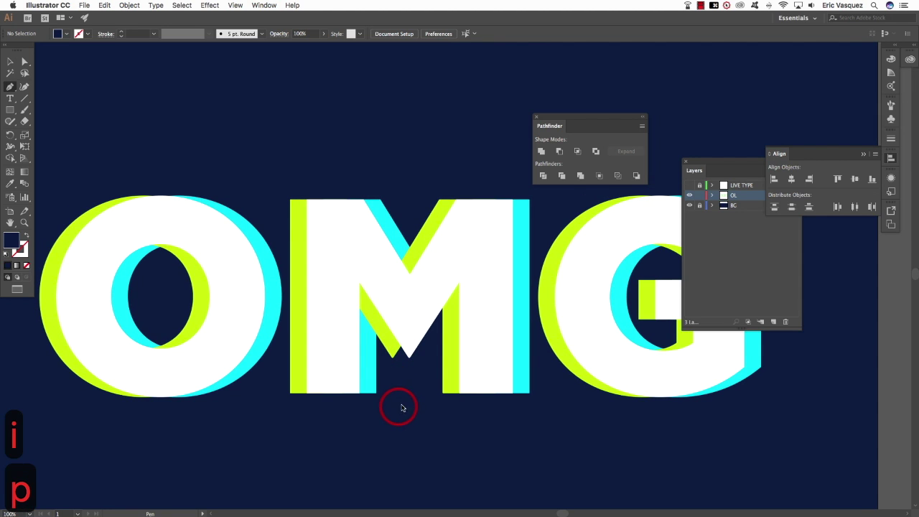
pyautogui.click(411, 310)
pyautogui.click(368, 263)
pyautogui.click(337, 272)
pyautogui.click(339, 321)
pyautogui.click(373, 360)
pyautogui.press('v')
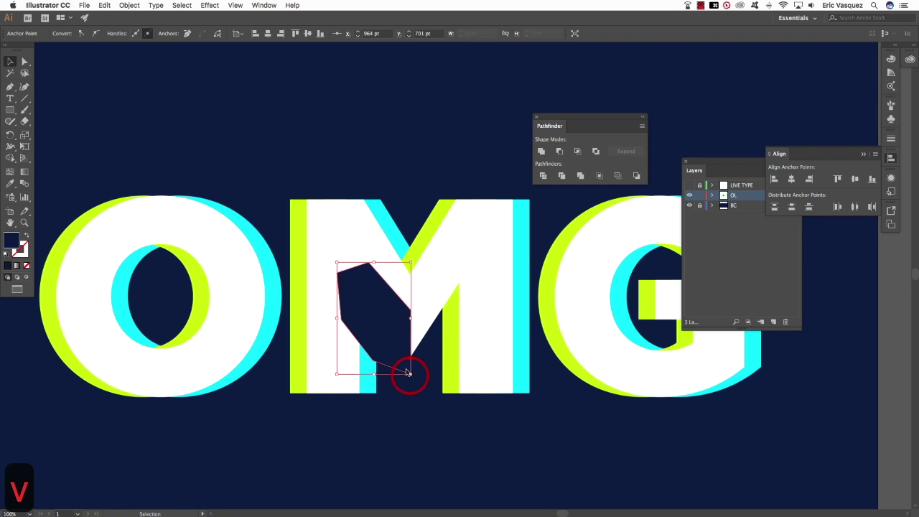
# - Cut the navy shape out of the yellow-green M with Minus Front and send the trimmed letter behind the white M
pyautogui.hscroll(-1, 363, 299)
pyautogui.keyDown('shift'); pyautogui.click(301, 236); pyautogui.keyUp('shift')
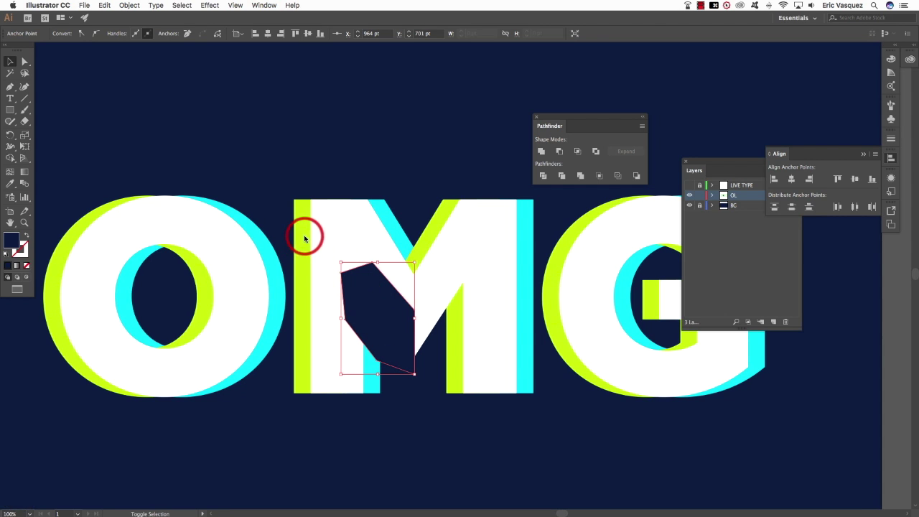
pyautogui.click(559, 152)
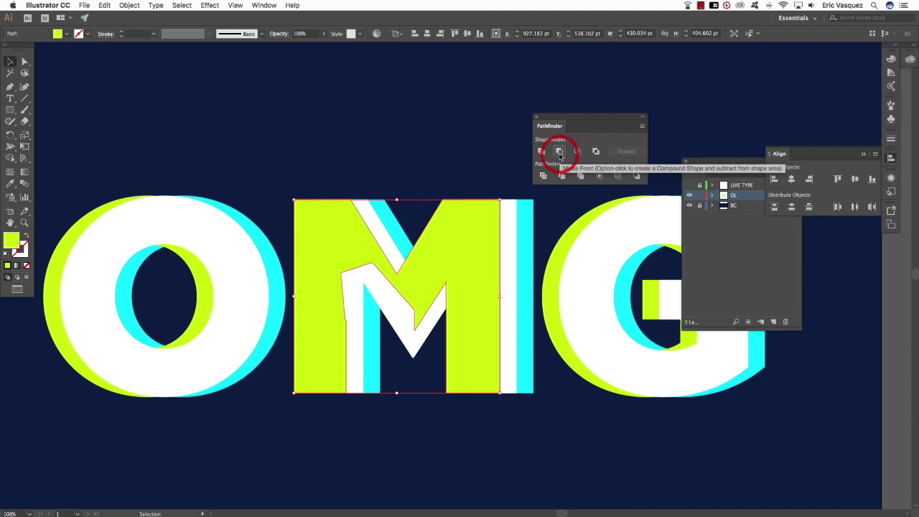
pyautogui.press('super+bracketleft')
pyautogui.press('super+bracketleft')
pyautogui.press('shift+super+a')
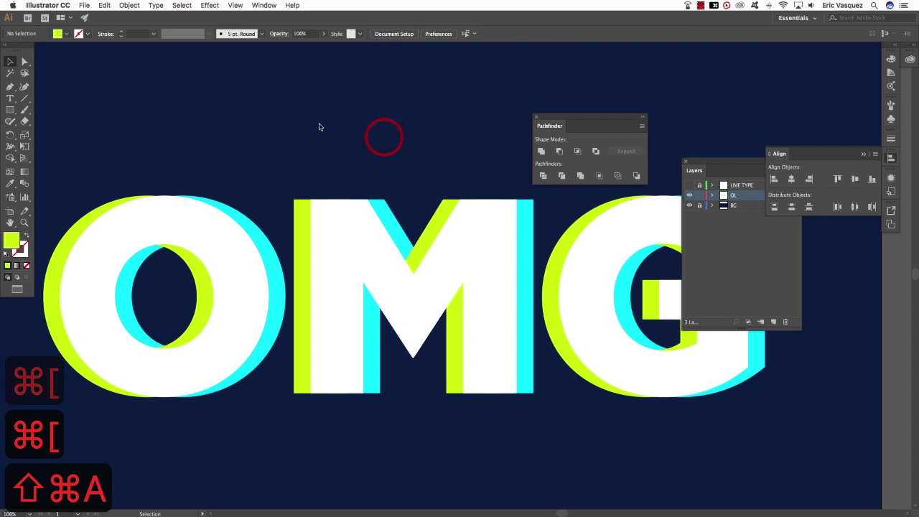
# - Draw a closed Pen shape over the yellow-green sliver beneath the G's upper arm and fill it with the background navy
pyautogui.press('space')
pyautogui.moveTo(400, 122); pyautogui.dragTo(373, 115)
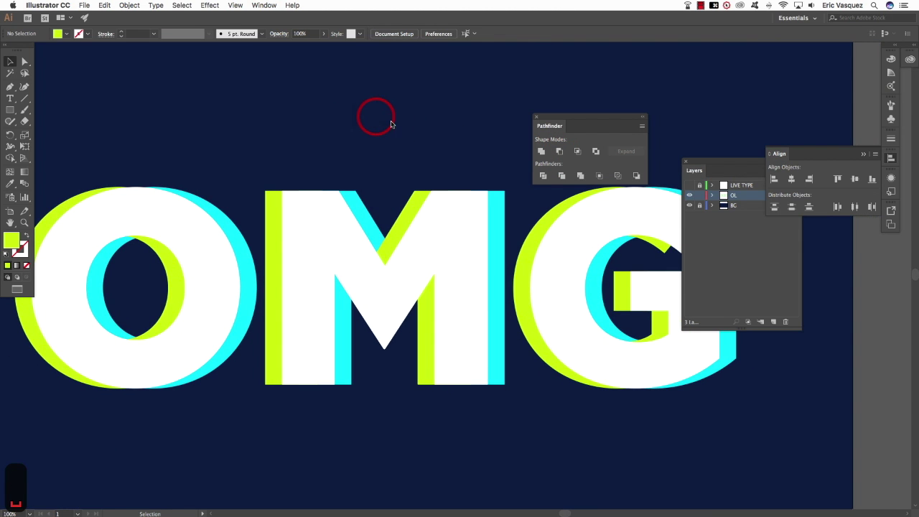
pyautogui.hscroll(5, 466, 172)
pyautogui.scroll(-1, 466, 173)
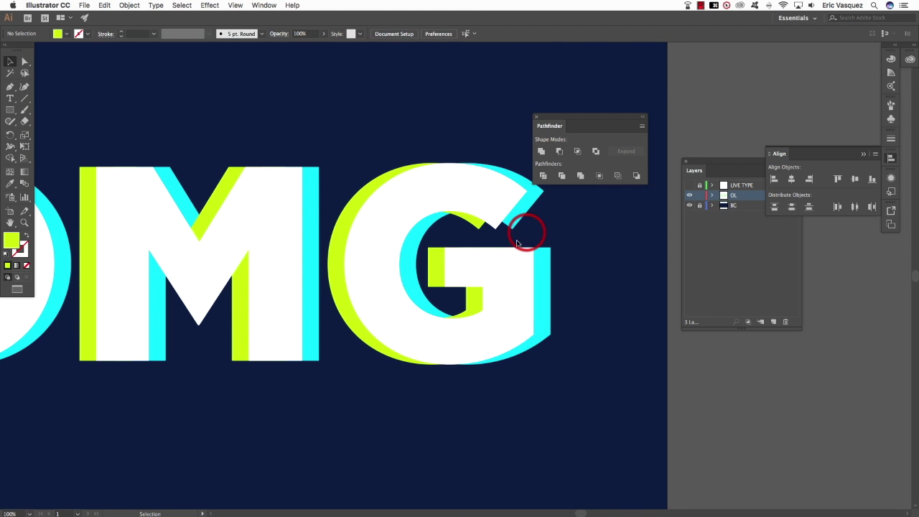
pyautogui.press('p')
pyautogui.click(492, 241)
pyautogui.click(500, 216)
pyautogui.click(455, 198)
pyautogui.click(418, 196)
pyautogui.click(427, 224)
pyautogui.click(453, 232)
pyautogui.click(492, 241)
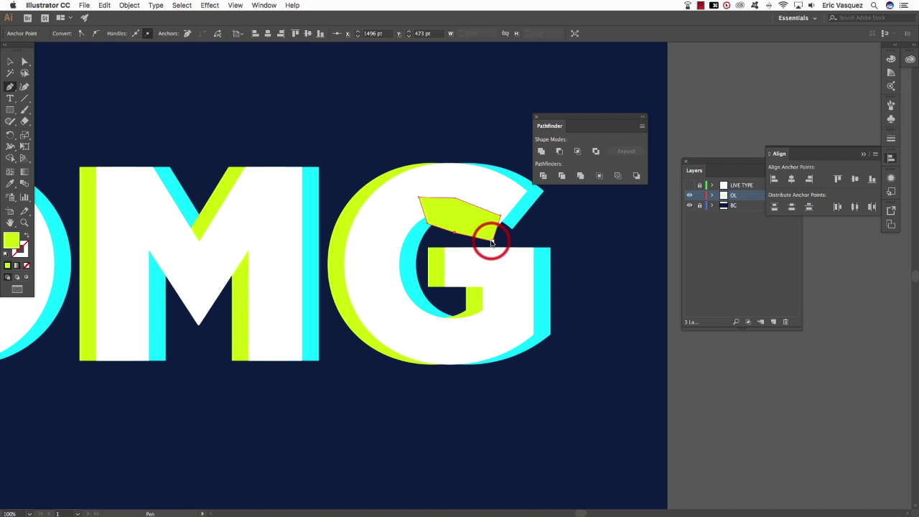
pyautogui.press('i')
pyautogui.click(587, 239)
pyautogui.press('v')
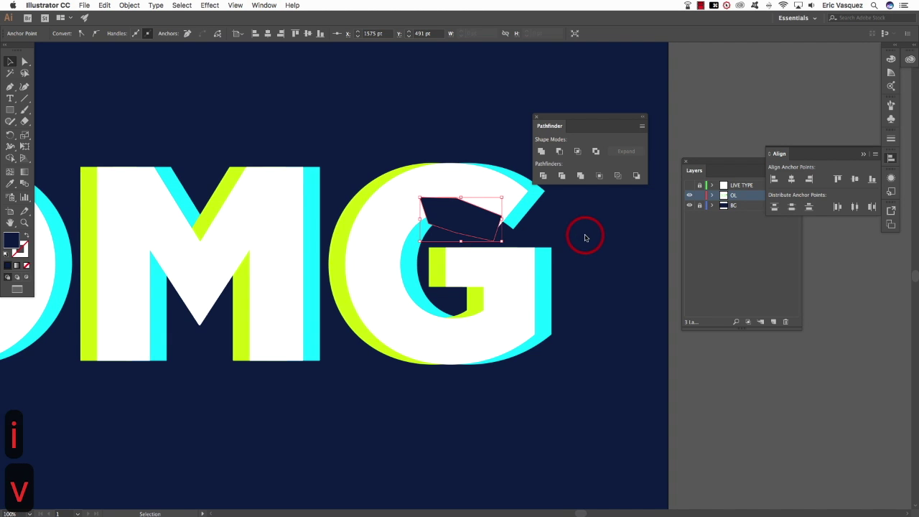
# - Subtract the navy shape from the yellow-green G with Minus Front and send the trimmed G behind the white G
pyautogui.keyDown('shift'); pyautogui.click(349, 205); pyautogui.keyUp('shift')
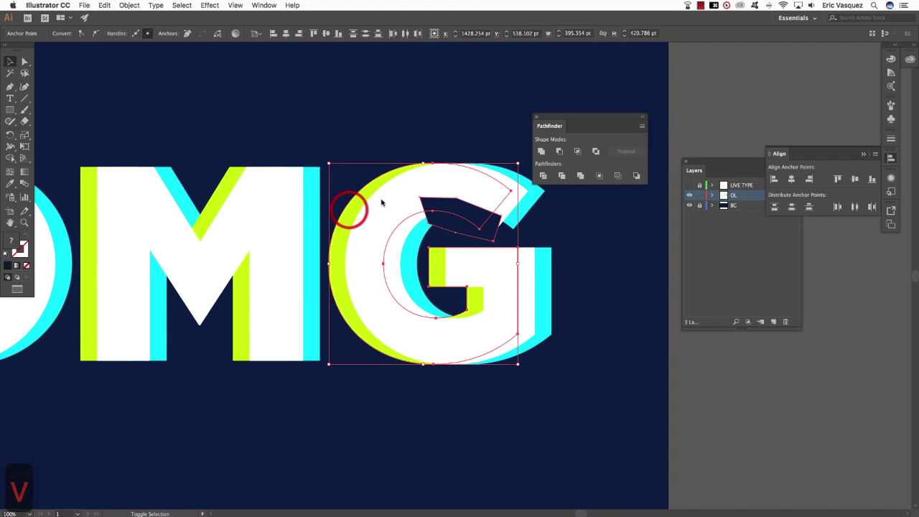
pyautogui.click(560, 153)
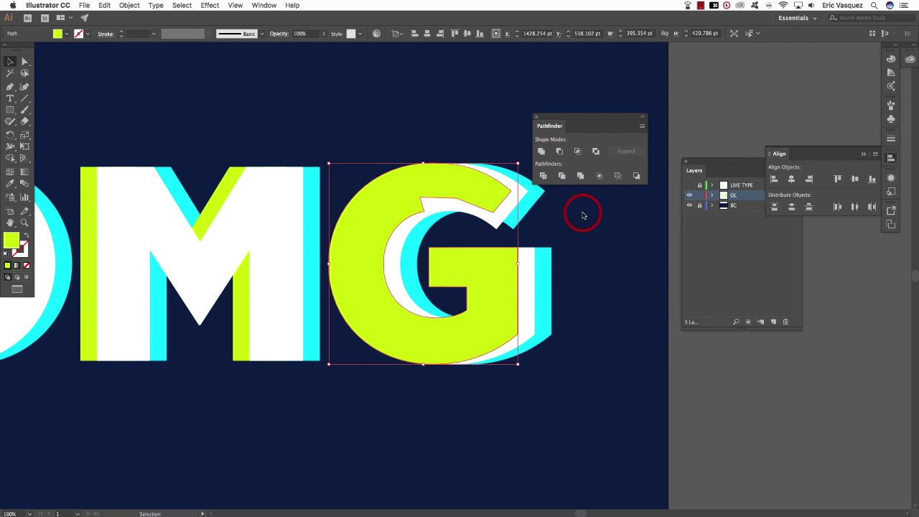
pyautogui.press('a')
pyautogui.press('super+bracketleft')
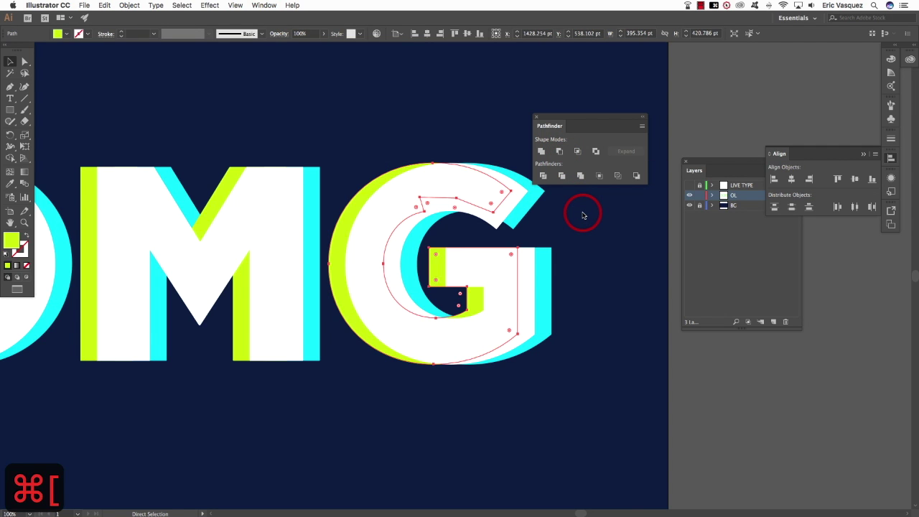
pyautogui.press('super+shift+a')
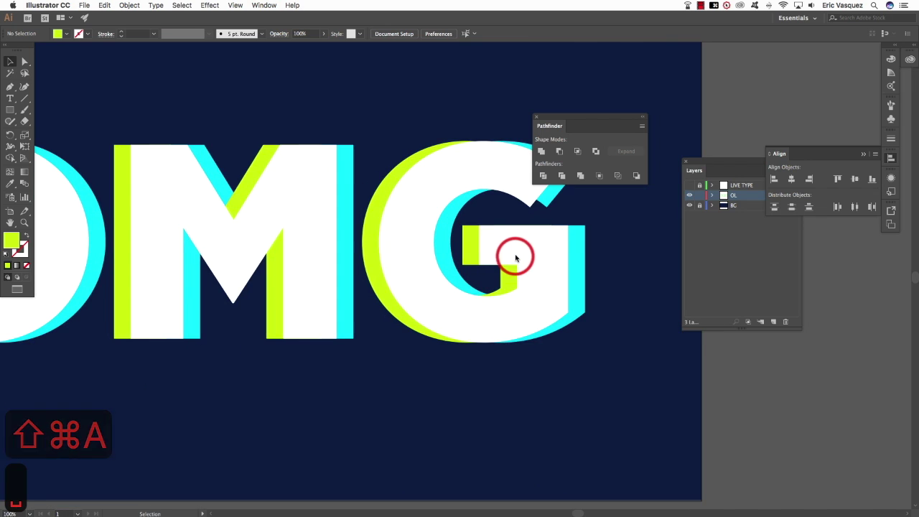
# - Draw a closed five-sided Pen shape over the yellow-green sliver below the G's crossbar
pyautogui.press('p')
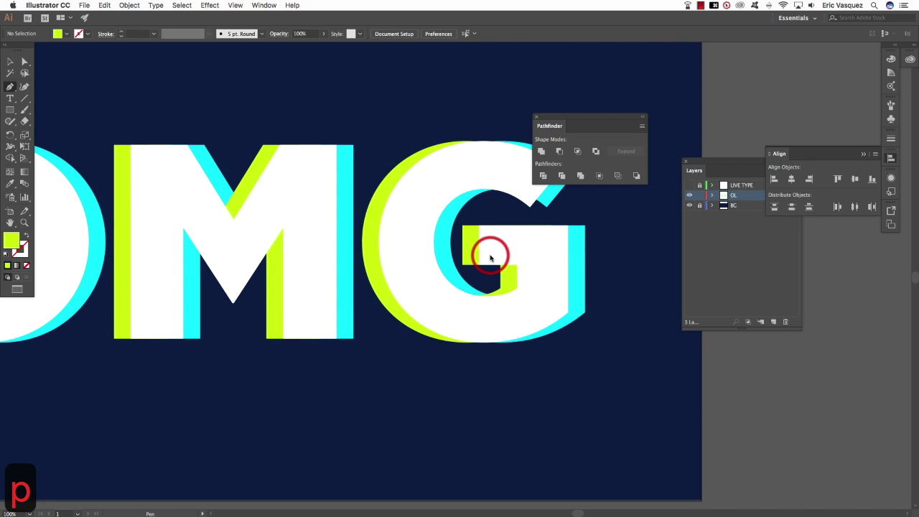
pyautogui.click(489, 256)
pyautogui.click(462, 307)
pyautogui.click(503, 313)
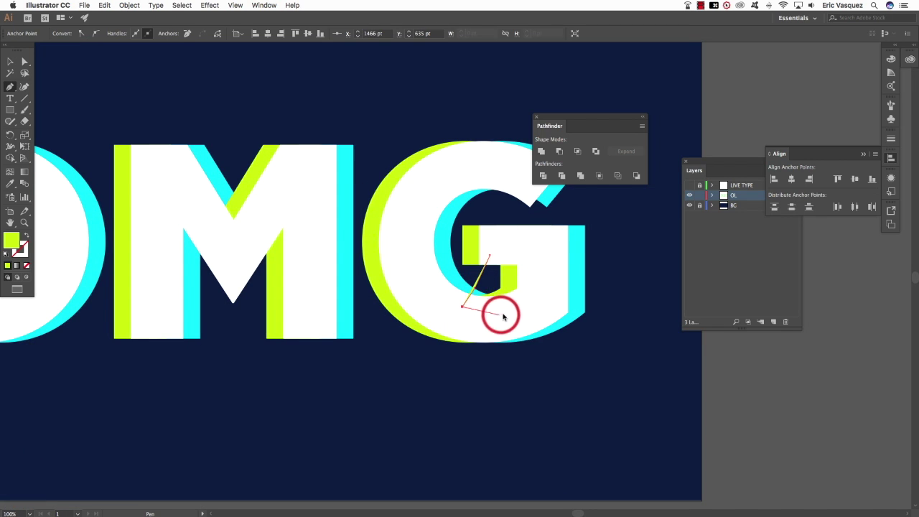
pyautogui.click(538, 296)
pyautogui.click(531, 261)
pyautogui.click(490, 257)
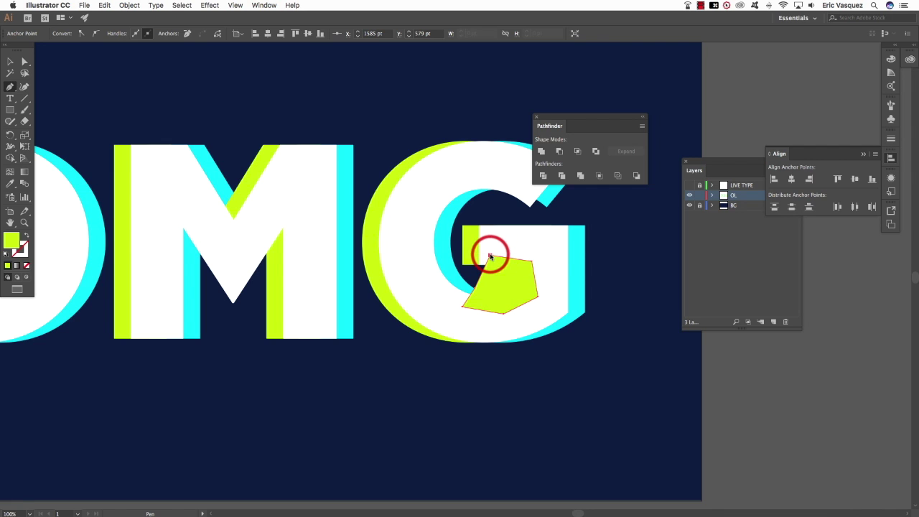
# - Fill the closed shape below the G's crossbar with the background navy
pyautogui.press('i')
pyautogui.click(563, 379)
pyautogui.press('v')
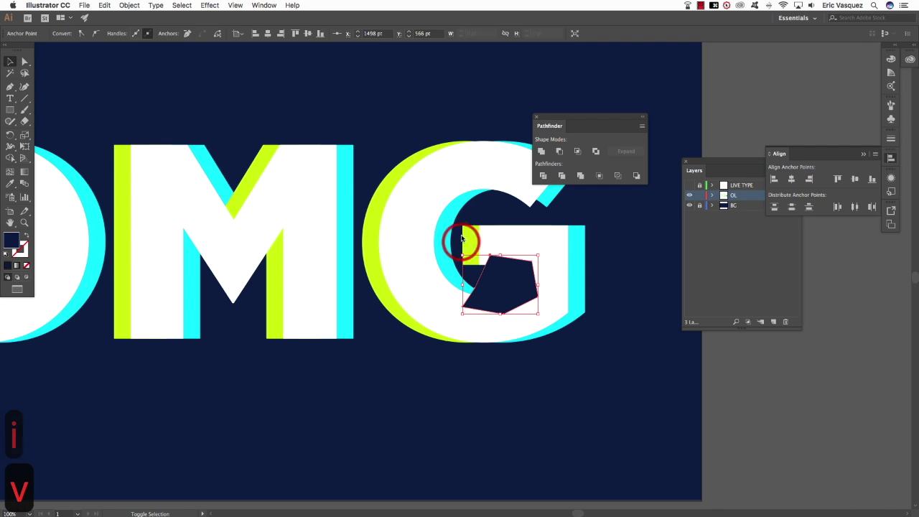
# - Subtract the navy shape from the yellow-green G with Minus Front and send the trimmed letter back behind the white G
pyautogui.keyDown('shift'); pyautogui.click(467, 237); pyautogui.keyUp('shift')
pyautogui.click(559, 151)
pyautogui.click(584, 263)
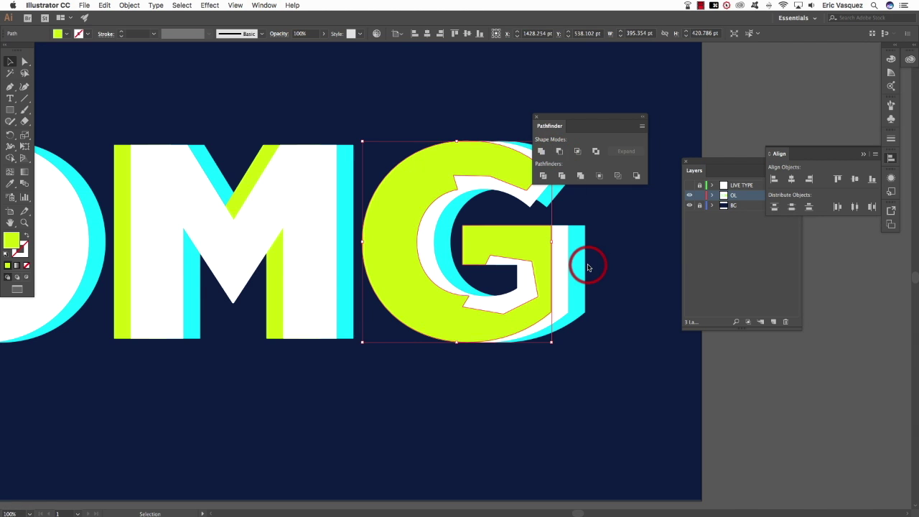
pyautogui.press('super+bracketleft')
pyautogui.press('super+bracketleft')
pyautogui.press('shift+super+a')
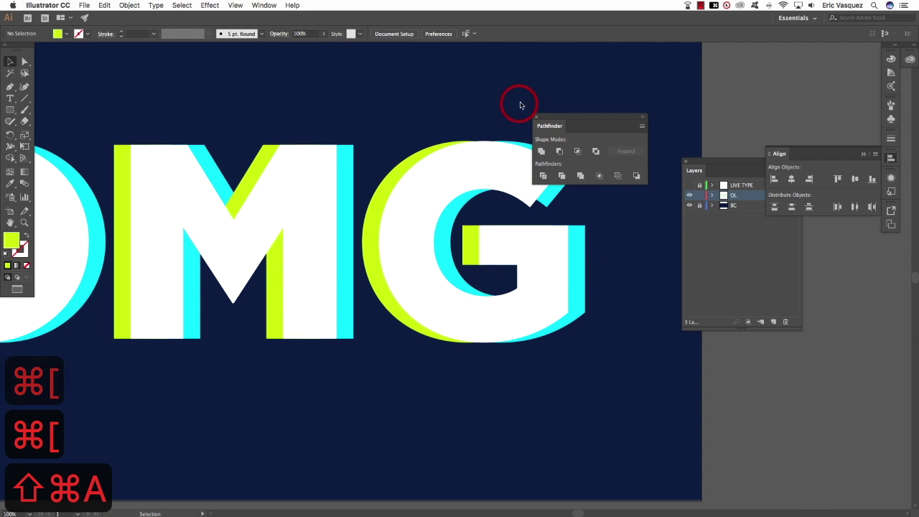
pyautogui.click(536, 116)
# - Cut the yellow-green O and undo it, and do the same with the cyan O to compare the overlap
pyautogui.press('space')
pyautogui.moveTo(250, 237); pyautogui.dragTo(417, 244)
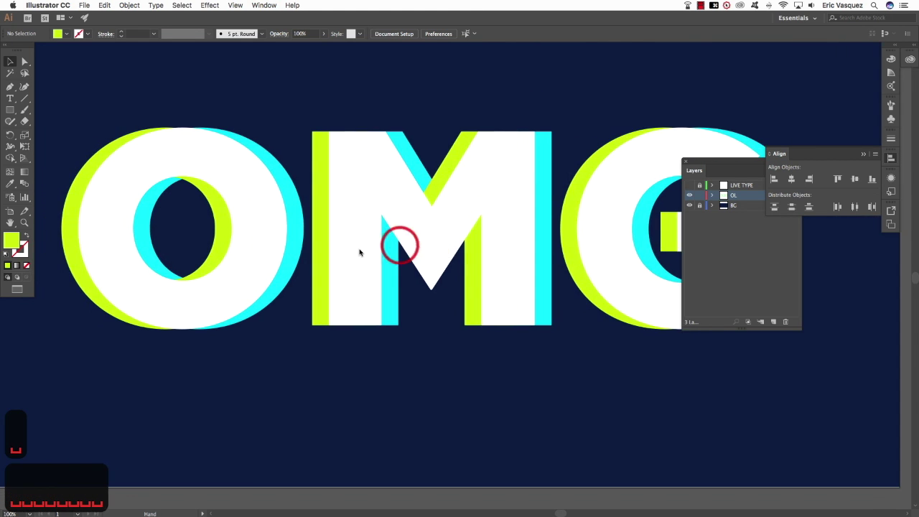
pyautogui.click(219, 228)
pyautogui.press('super+x')
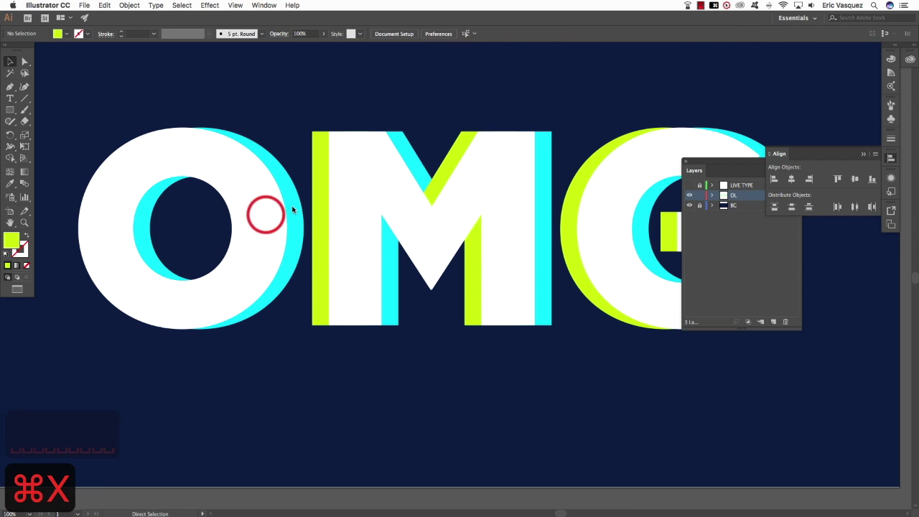
pyautogui.press('super+z')
pyautogui.press('shift+super+a')
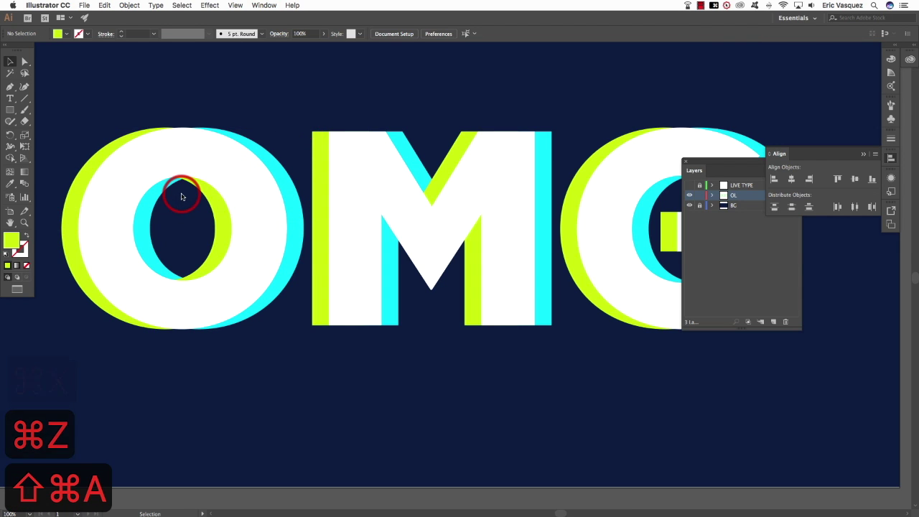
pyautogui.click(159, 198)
pyautogui.press('super+x')
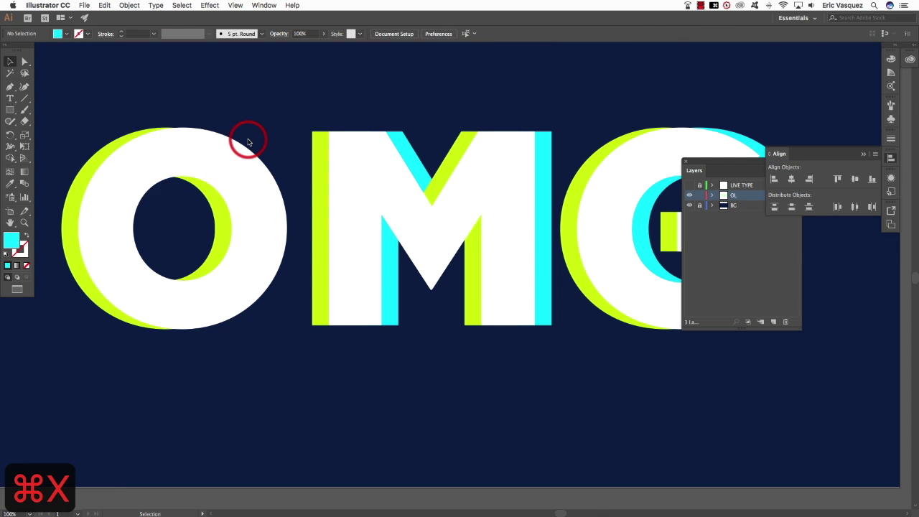
pyautogui.press('super+z')
pyautogui.press('shift+super+a')
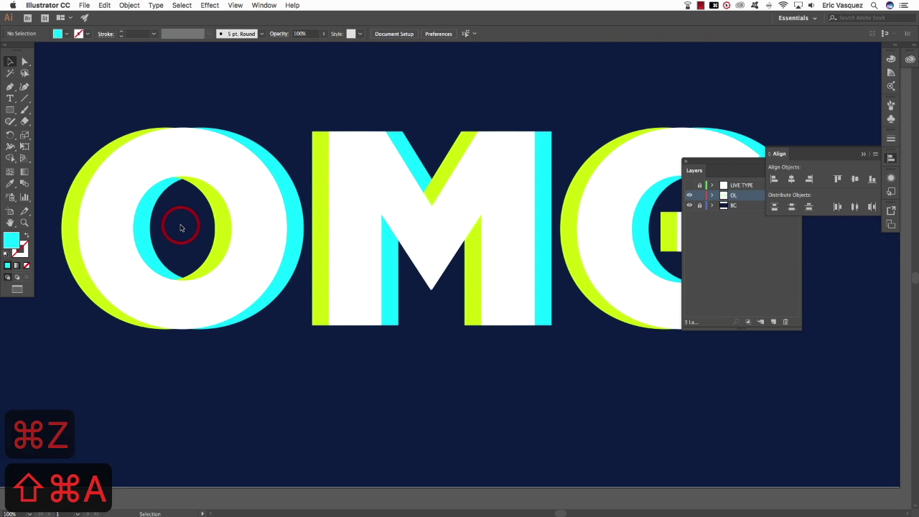
# - Draw a closed six-sided Pen shape over the O's counter, covering the cyan sliver along its left inner edge
pyautogui.press('p')
pyautogui.hscroll(-5, 177, 228)
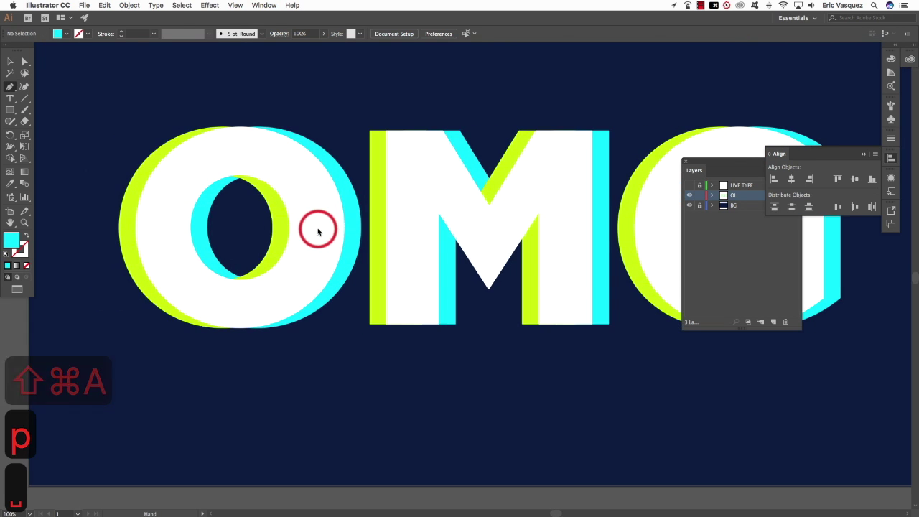
pyautogui.click(266, 159)
pyautogui.click(276, 297)
pyautogui.click(203, 298)
pyautogui.click(175, 239)
pyautogui.click(181, 187)
pyautogui.click(231, 160)
pyautogui.click(266, 159)
pyautogui.press('v')
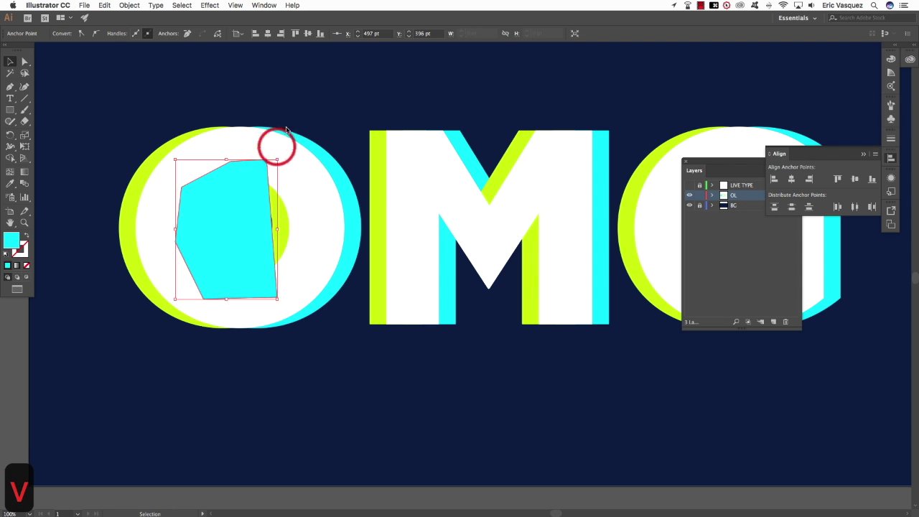
# - Fill the closed shape over the O's counter with the background navy and leave nothing selected
pyautogui.press('i')
pyautogui.click(294, 111)
pyautogui.press('v')
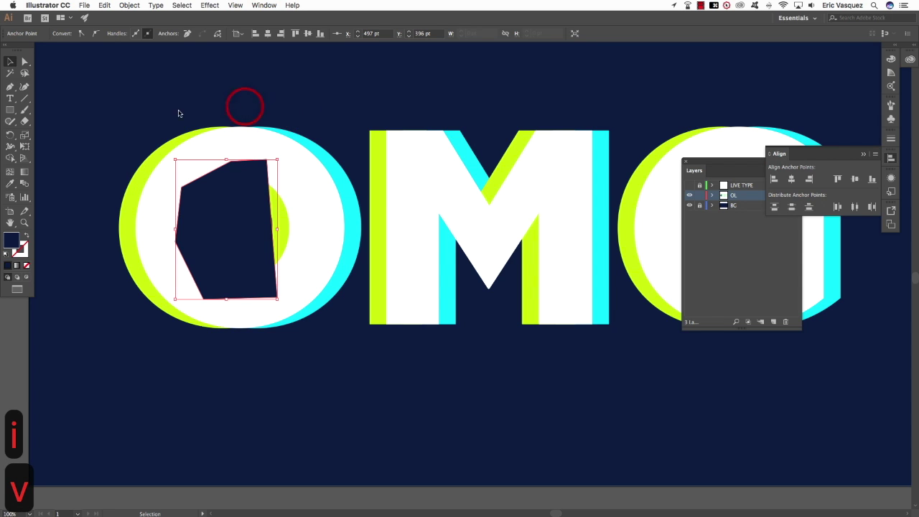
pyautogui.click(127, 195)
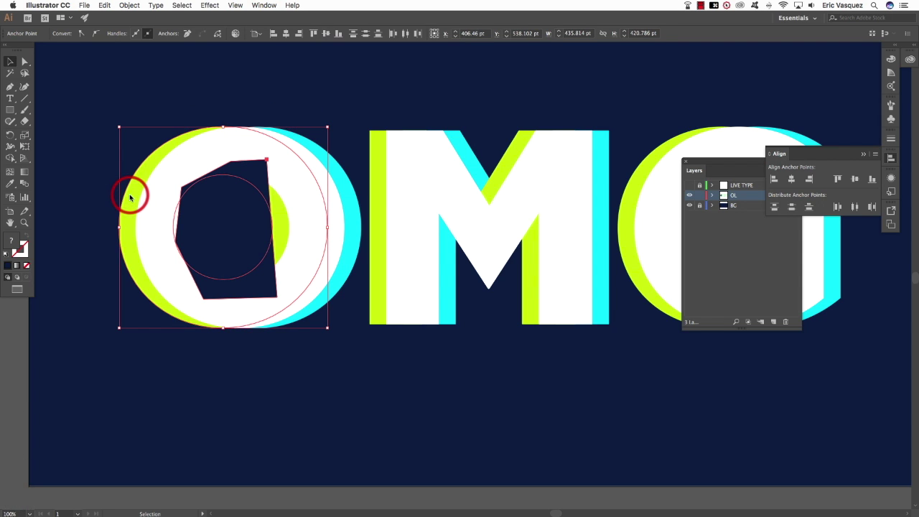
pyautogui.press('shift+super+a')
# - Select the navy shape with the cyan O and cut it out using Minus Front from the reopened Pathfinder
pyautogui.click(232, 174)
pyautogui.keyDown('shift'); pyautogui.click(333, 168); pyautogui.keyUp('shift')
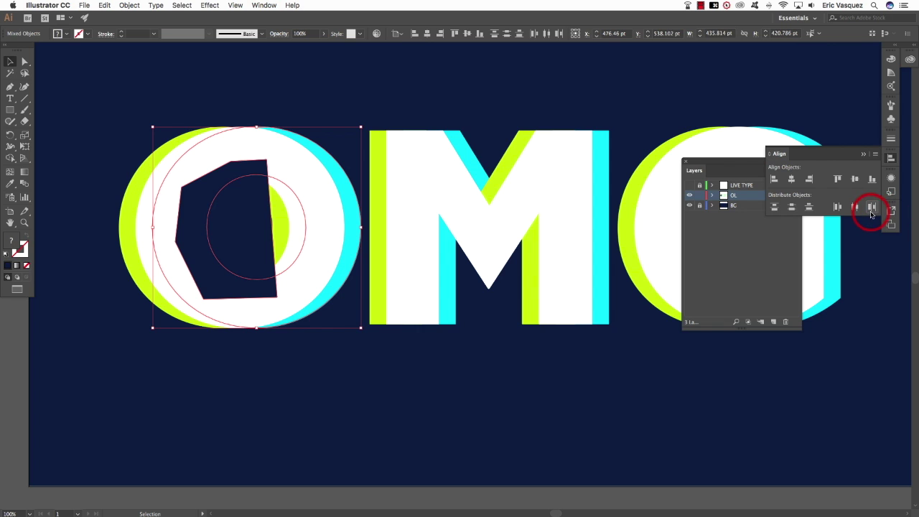
pyautogui.click(266, 6)
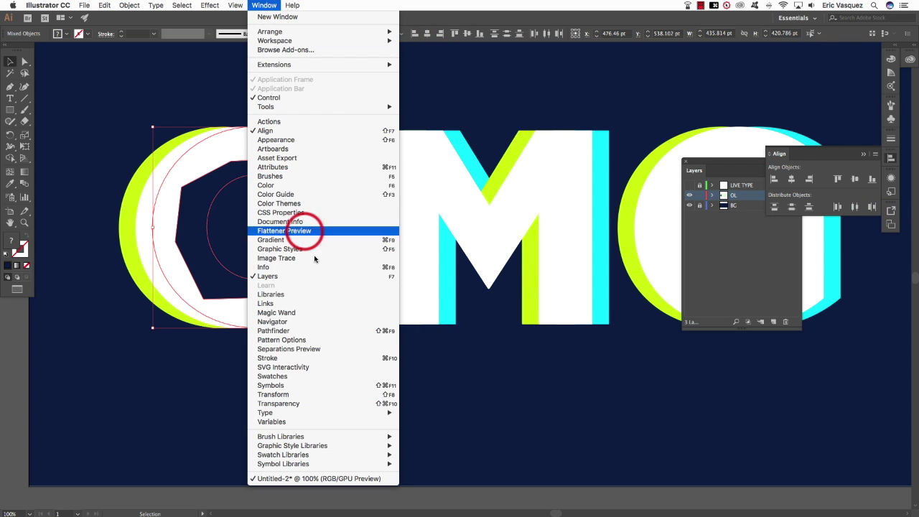
pyautogui.click(275, 331)
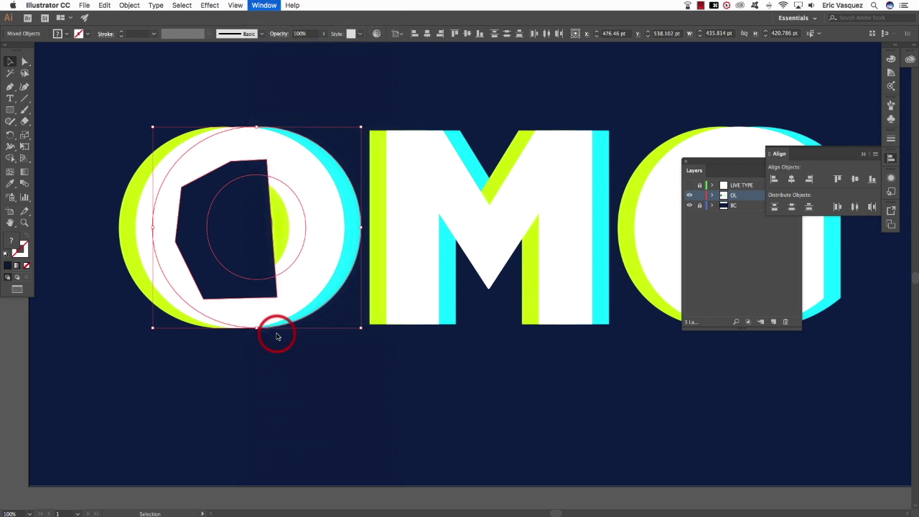
pyautogui.click(560, 151)
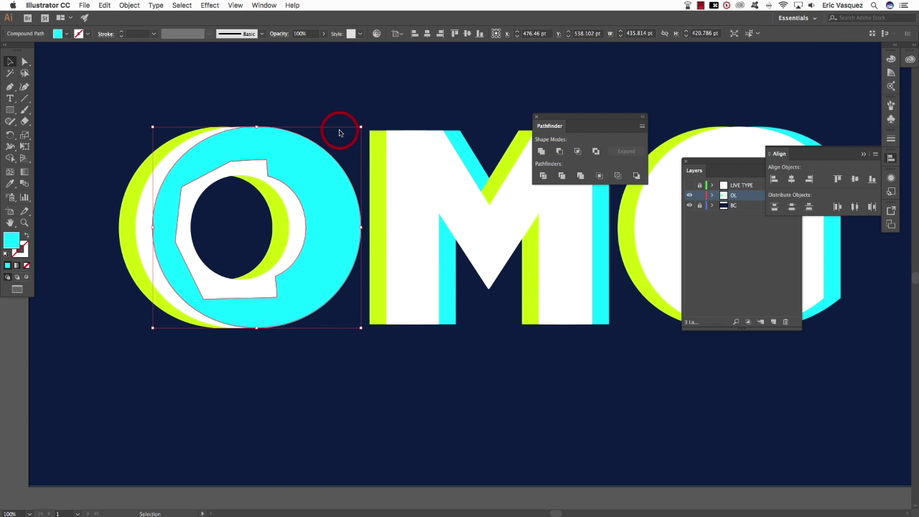
# - Send the trimmed cyan O backward until it sits behind the white and yellow-green O copies
pyautogui.press('super+bracketleft')
pyautogui.press('super+bracketleft')
pyautogui.press('super+bracketleft')
pyautogui.press('super+bracketleft')
pyautogui.press('super+bracketleft')
pyautogui.press('super+bracketleft')
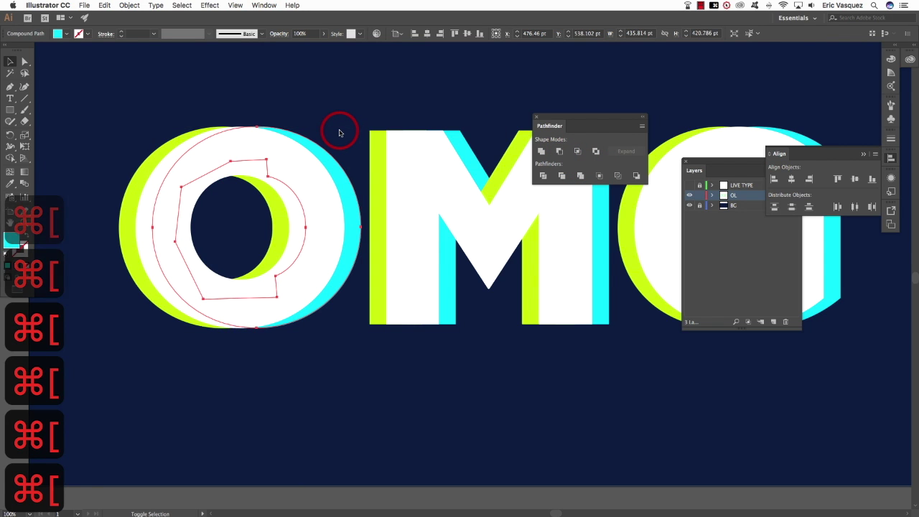
# - Deselect the artwork and put away the Pathfinder and Align panels
pyautogui.press('super+shift+a')
pyautogui.press('v')
pyautogui.click(535, 116)
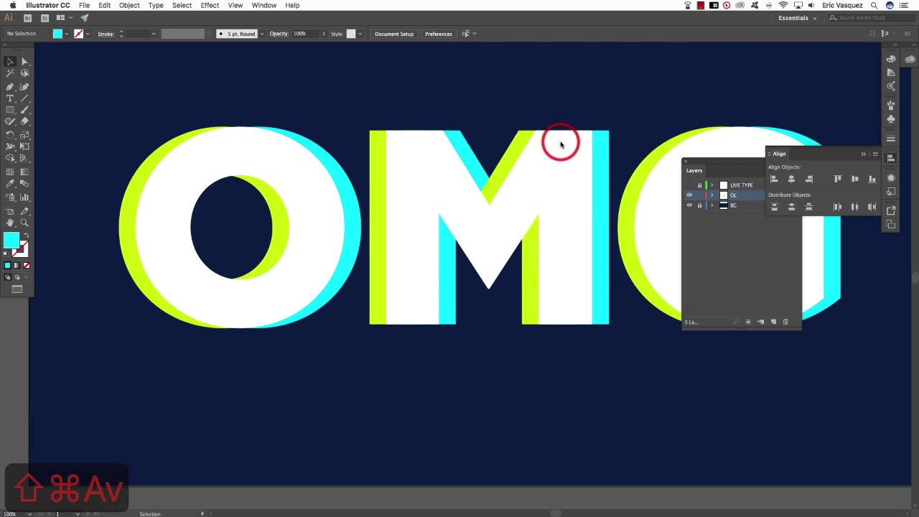
pyautogui.moveTo(561, 144); pyautogui.dragTo(478, 153)
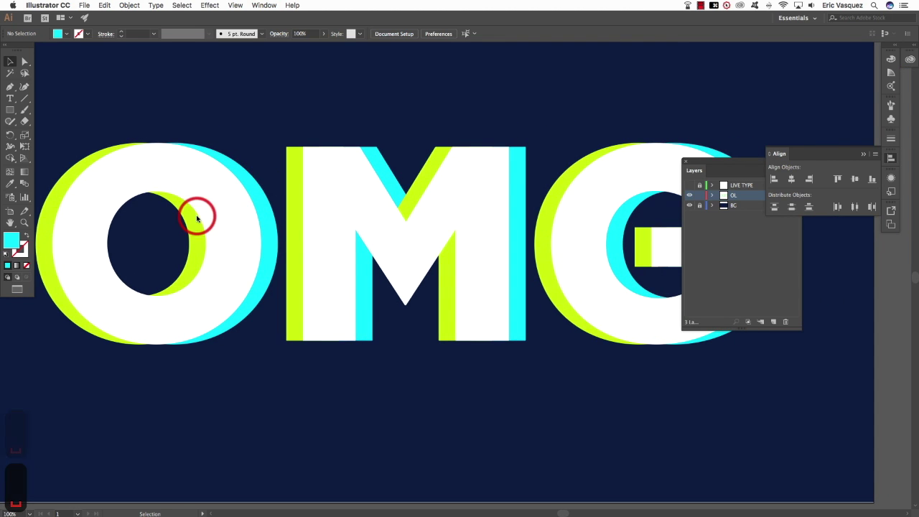
pyautogui.click(779, 154)
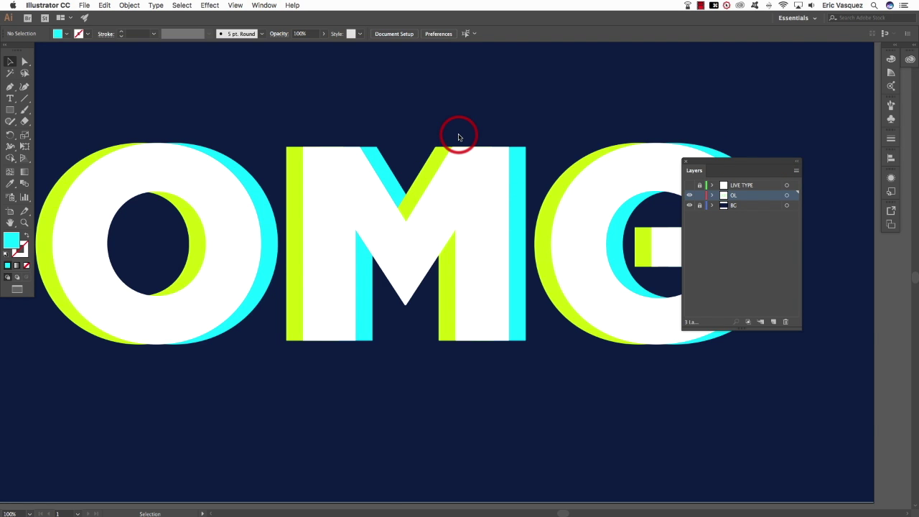
# - Select all three copies of the O and shift them left by two large nudges, away from the M
pyautogui.press('super+minus')
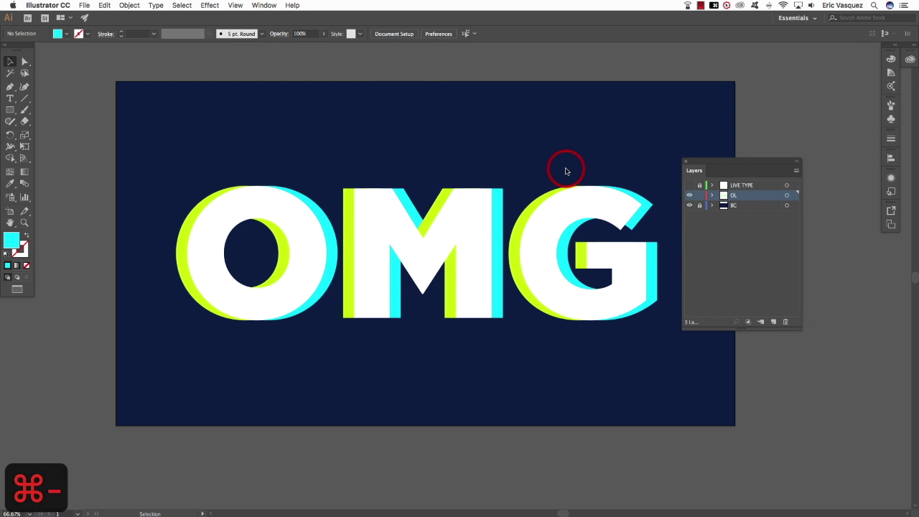
pyautogui.moveTo(314, 156); pyautogui.dragTo(394, 158)
pyautogui.press('super+equal')
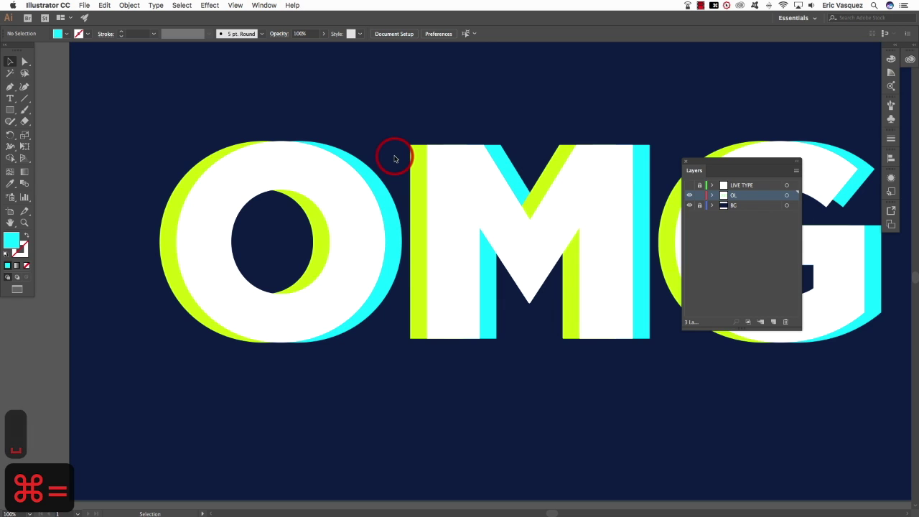
pyautogui.moveTo(307, 105); pyautogui.dragTo(277, 392)
pyautogui.click(359, 278)
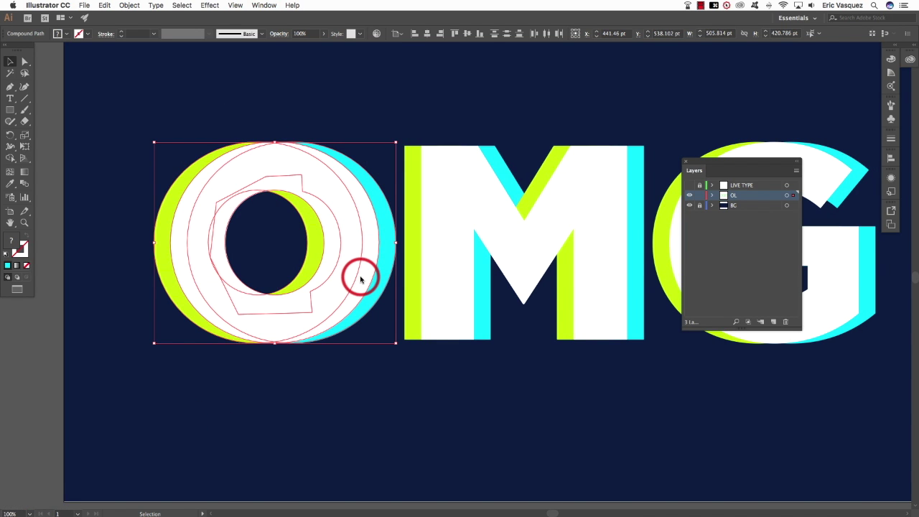
pyautogui.hotkey('shift', 'Left')
pyautogui.hotkey('shift', 'Left')
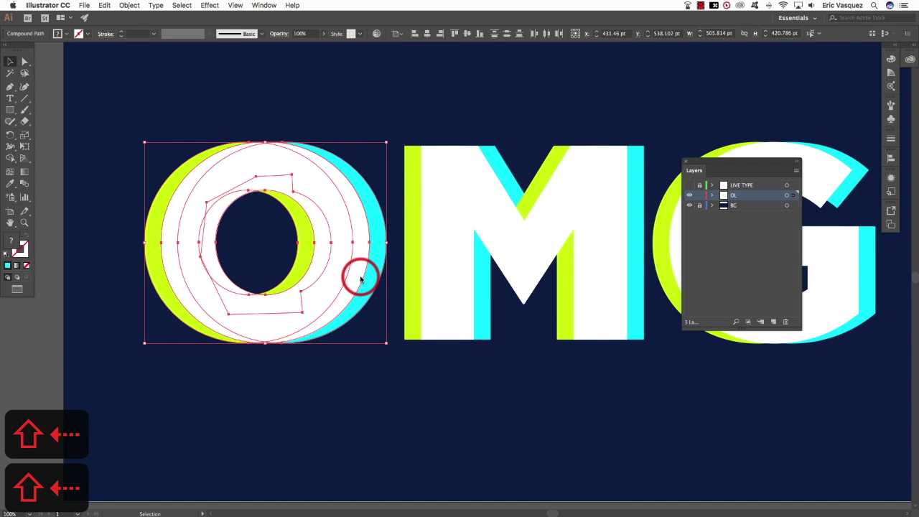
pyautogui.press('shift+super+a')
# - Select all three copies of the G and shift them right by two large nudges, away from the M
pyautogui.moveTo(254, 258); pyautogui.dragTo(209, 267)
pyautogui.moveTo(498, 265); pyautogui.dragTo(313, 263)
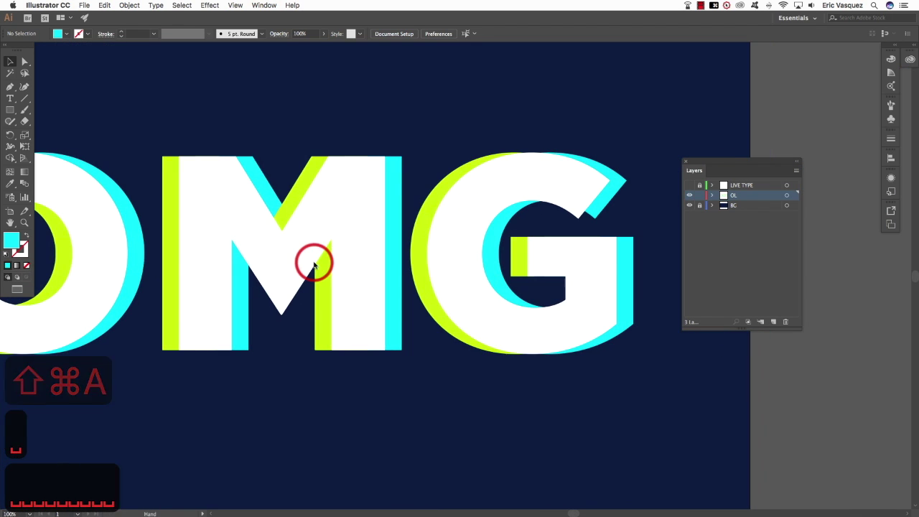
pyautogui.moveTo(502, 173); pyautogui.dragTo(547, 421)
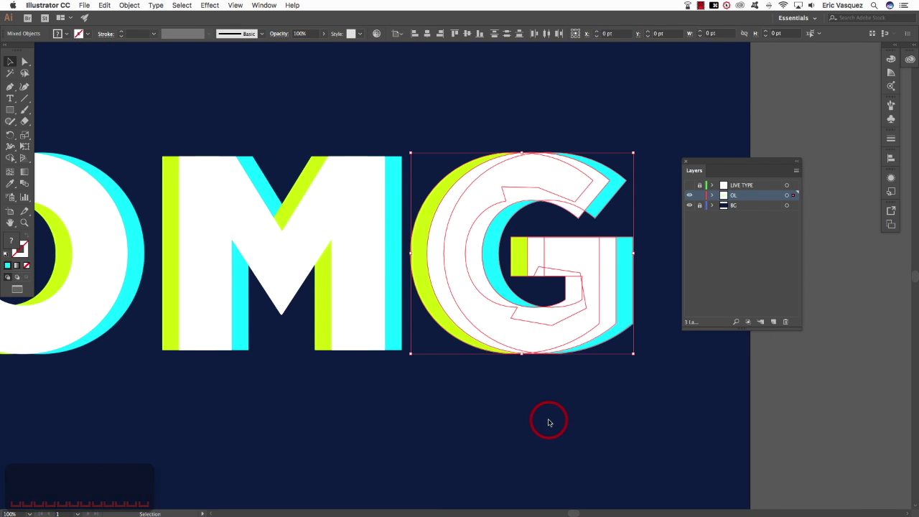
pyautogui.hotkey('shift', 'Right')
pyautogui.hotkey('shift', 'Right')
pyautogui.press('shift+super+a')
# - Draw a 36 pt square just left of the O and colour it with the O's yellow-green
pyautogui.moveTo(242, 299); pyautogui.dragTo(658, 332)
pyautogui.press('m')
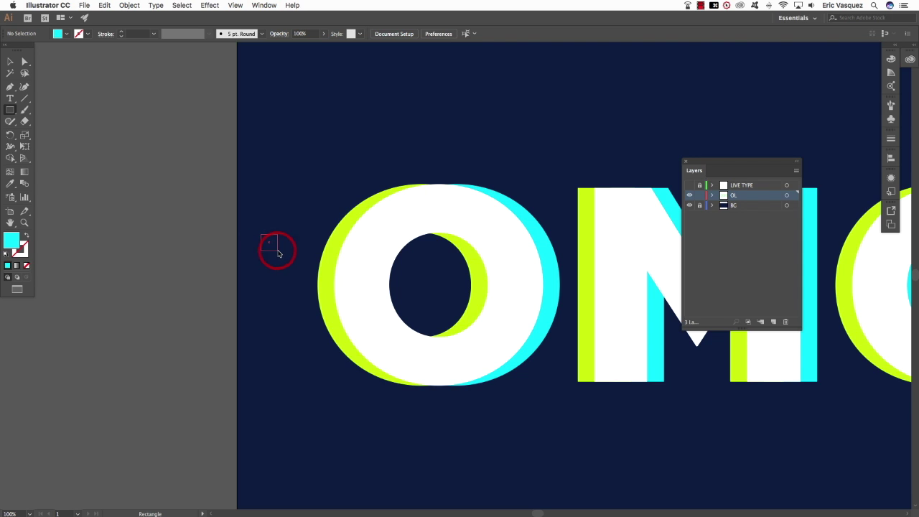
pyautogui.moveTo(278, 253); pyautogui.dragTo(279, 252)
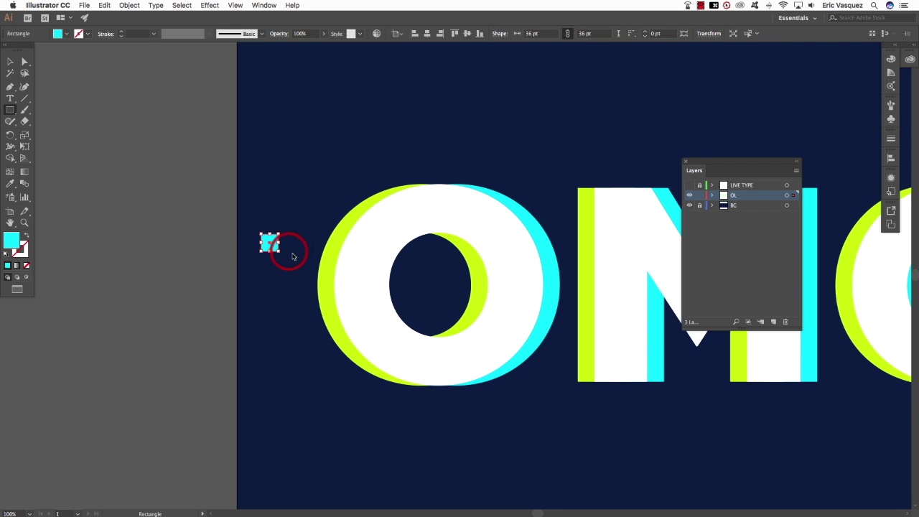
pyautogui.press('i')
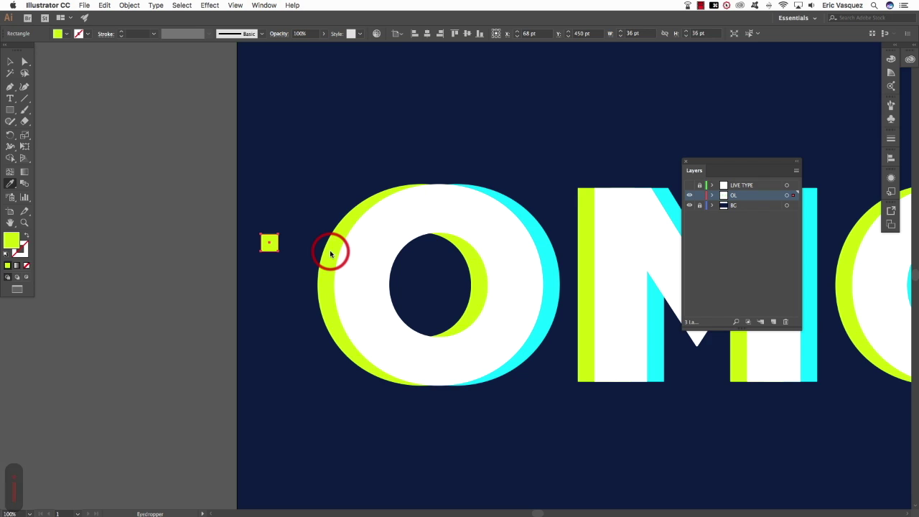
# - Nudge the yellow-green square right to X 118 pt and downward, and duplicate it straight below at Y 555 pt
pyautogui.press('v')
pyautogui.hotkey('shift', 'Right')
pyautogui.hotkey('shift', 'Right')
pyautogui.hotkey('shift', 'Right')
pyautogui.hotkey('shift', 'Right')
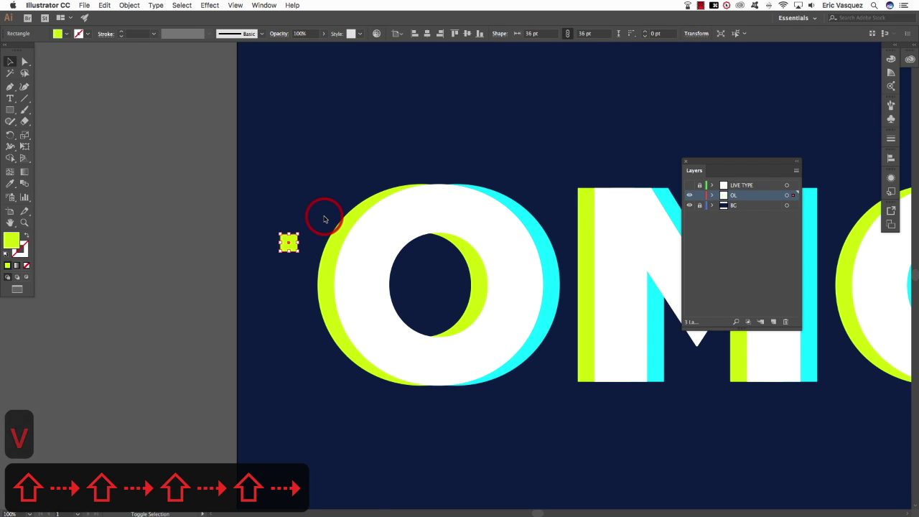
pyautogui.hotkey('shift', 'Right')
pyautogui.hotkey('shift', 'Down')
pyautogui.hotkey('shift', 'Down')
pyautogui.hotkey('shift', 'Down')
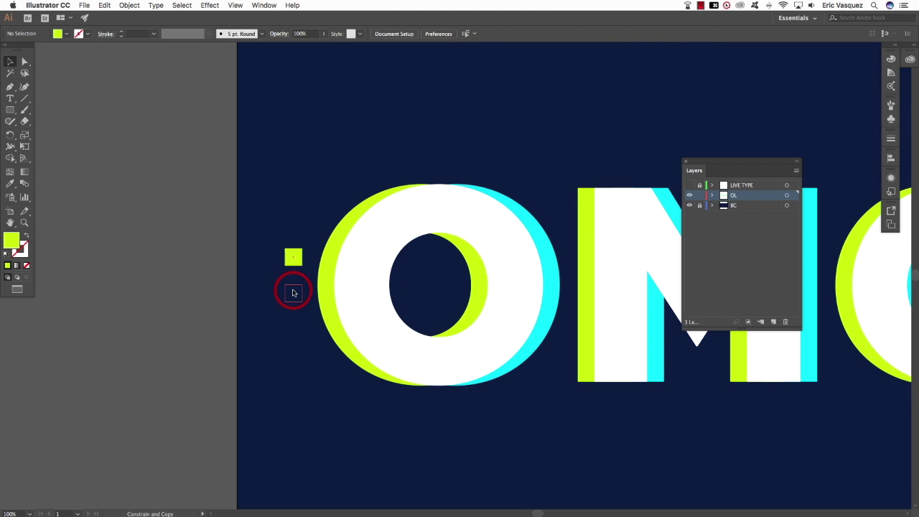
pyautogui.moveTo(293, 292); pyautogui.dragTo(293, 292)
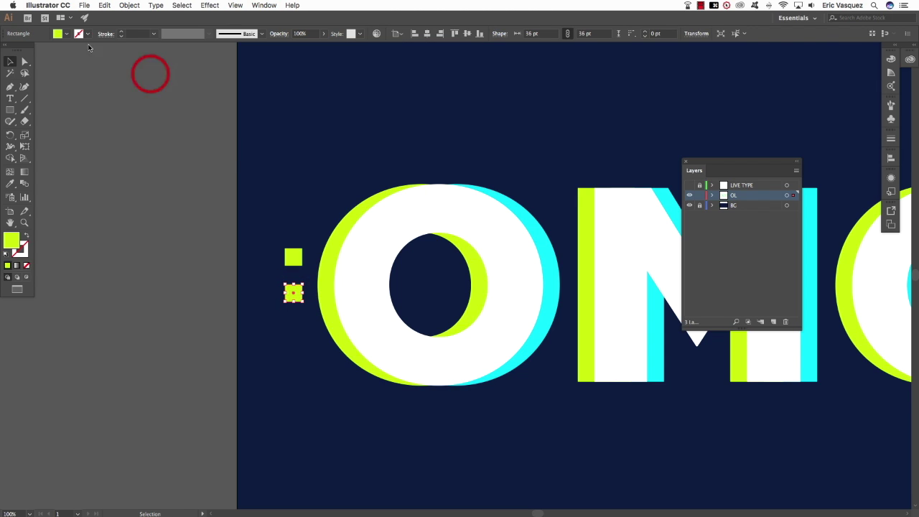
# - Extend the lower yellow-green square's right edge by five large nudges, making an 86 pt wide bar that runs into the O
pyautogui.click(24, 63)
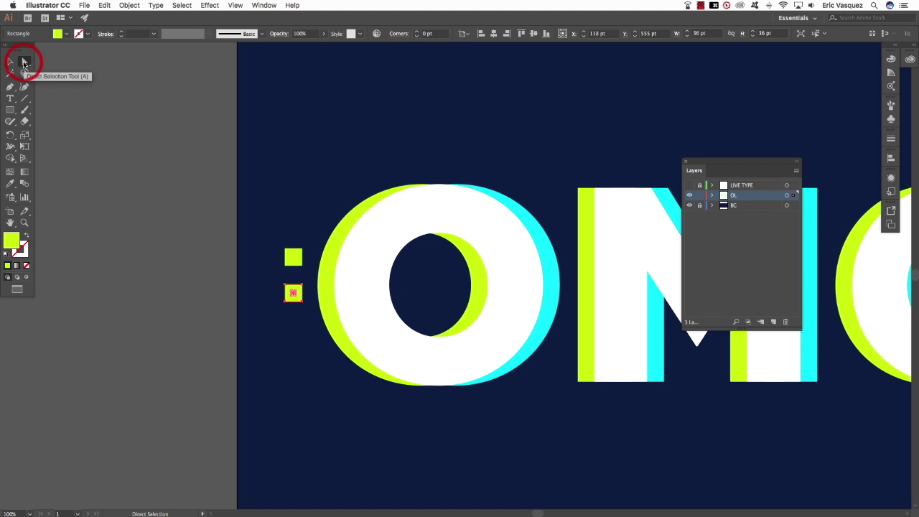
pyautogui.press('a')
pyautogui.click(302, 286)
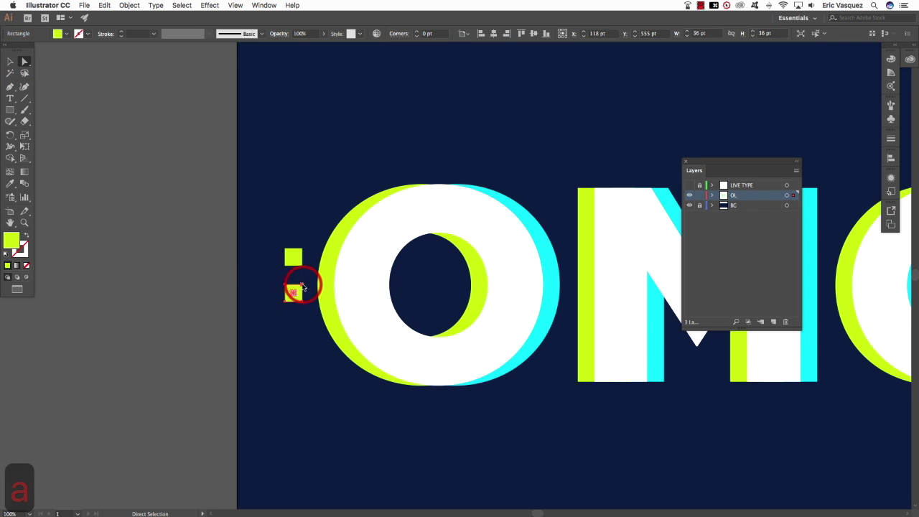
pyautogui.click(295, 298)
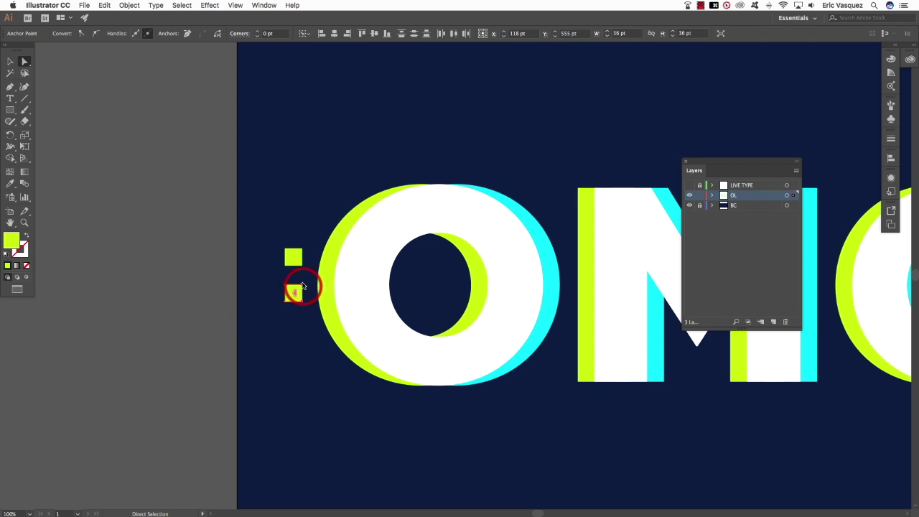
pyautogui.hotkey('shift', 'Right')
pyautogui.hotkey('shift', 'Right')
pyautogui.hotkey('shift', 'Right')
pyautogui.hotkey('shift', 'Right')
pyautogui.hotkey('shift', 'Right')
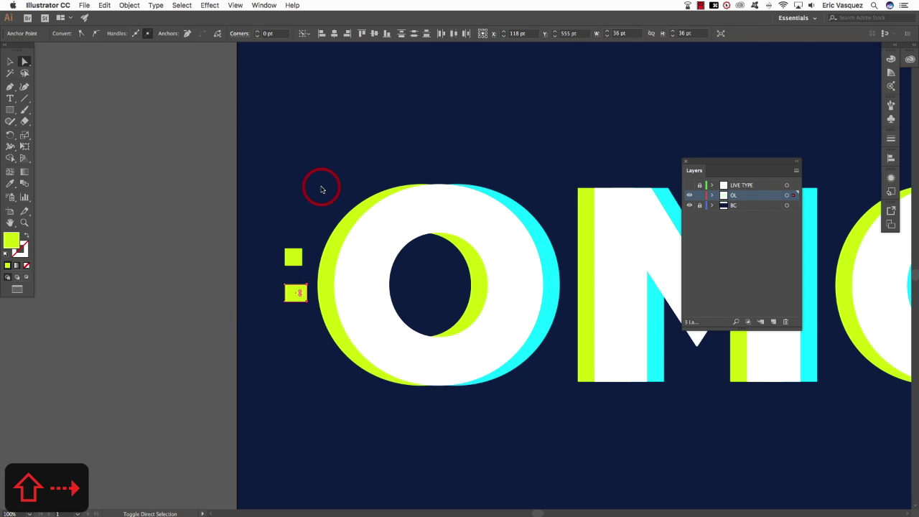
pyautogui.press('shift+super+a')
pyautogui.hscroll(-1, 412, 266)
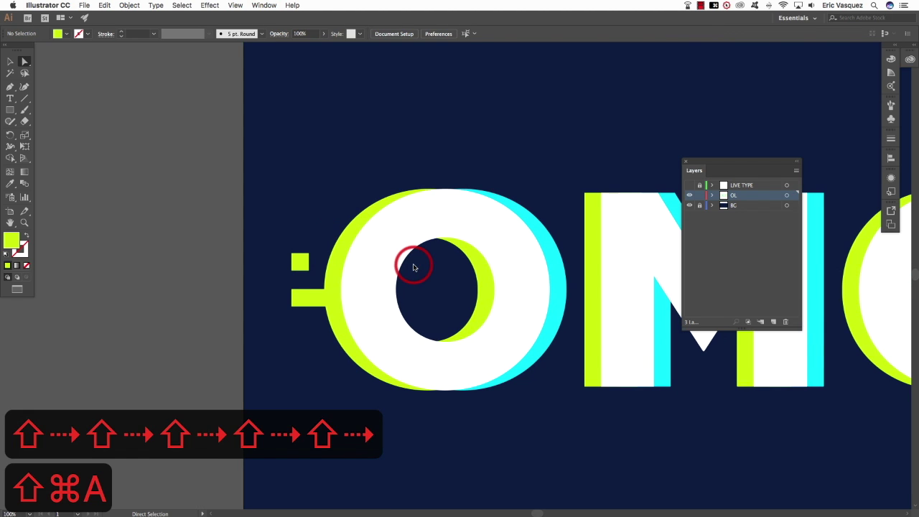
# - Duplicate the yellow-green bar and place the copy on the O's upper-right curve at X 650 pt, Y 410 pt
pyautogui.press('v')
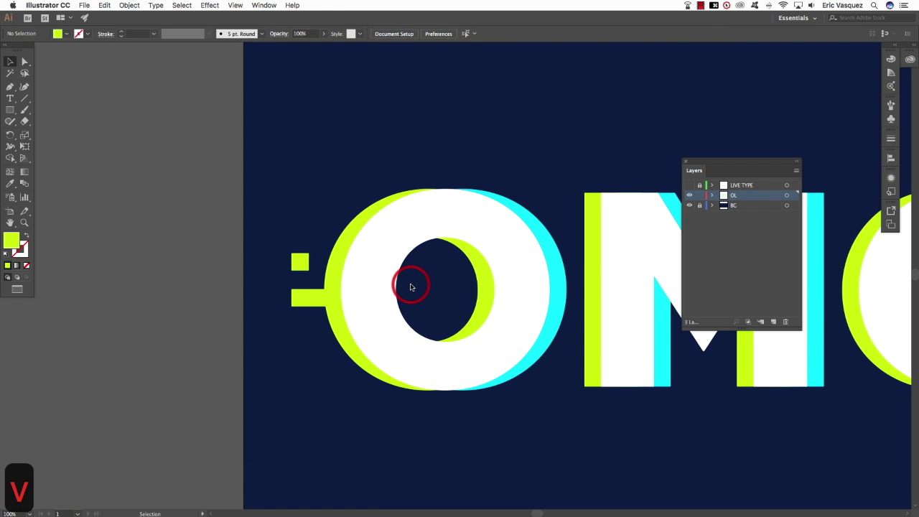
pyautogui.moveTo(309, 300); pyautogui.dragTo(403, 297)
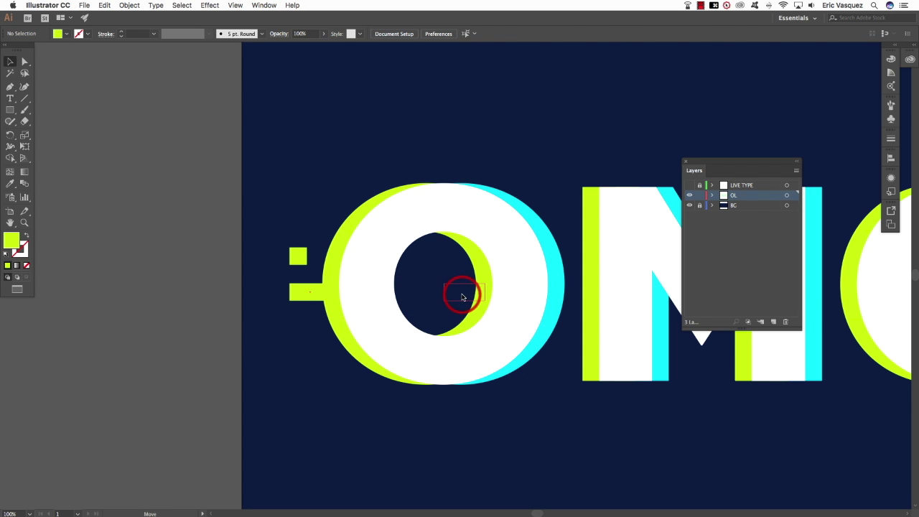
pyautogui.moveTo(462, 296); pyautogui.dragTo(463, 296)
pyautogui.press('super+shift+a')
pyautogui.hscroll(5, 529, 261)
pyautogui.moveTo(352, 282); pyautogui.dragTo(371, 189)
pyautogui.hotkey('shift', 'Right')
pyautogui.hotkey('shift', 'Right')
pyautogui.hotkey('shift', 'Right')
pyautogui.hotkey('shift', 'Right')
pyautogui.hotkey('shift', 'Right')
pyautogui.hotkey('shift', 'Right')
pyautogui.hotkey('shift', 'Right')
pyautogui.hotkey('shift', 'Right')
pyautogui.hotkey('shift', 'Right')
pyautogui.hotkey('shift', 'Right')
pyautogui.hotkey('shift', 'Right')
pyautogui.hotkey('shift', 'Right')
pyautogui.hotkey('shift', 'Right')
pyautogui.hotkey('shift', 'Right')
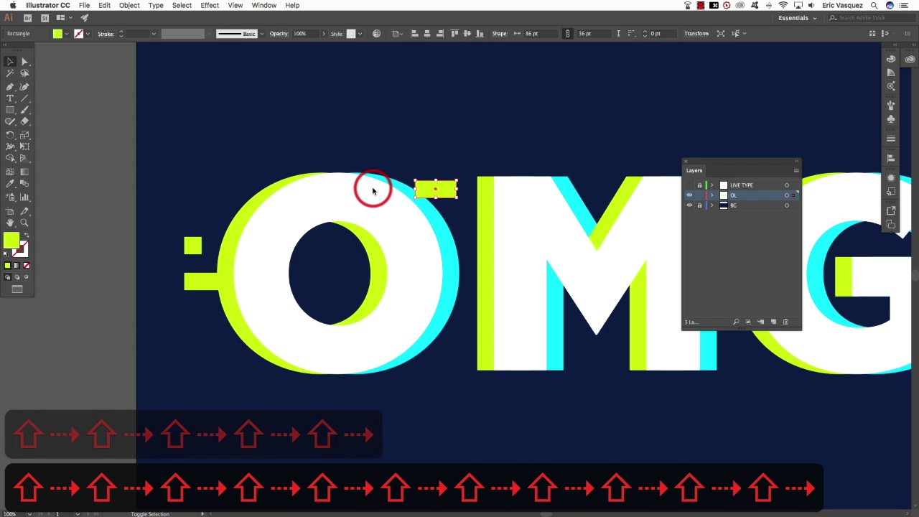
pyautogui.hotkey('shift', 'Right')
pyautogui.press('super+shift+a')
pyautogui.moveTo(456, 203); pyautogui.dragTo(457, 215)
# - Recolour the copied bar on the O's upper-right curve with the O's cyan
pyautogui.press('i')
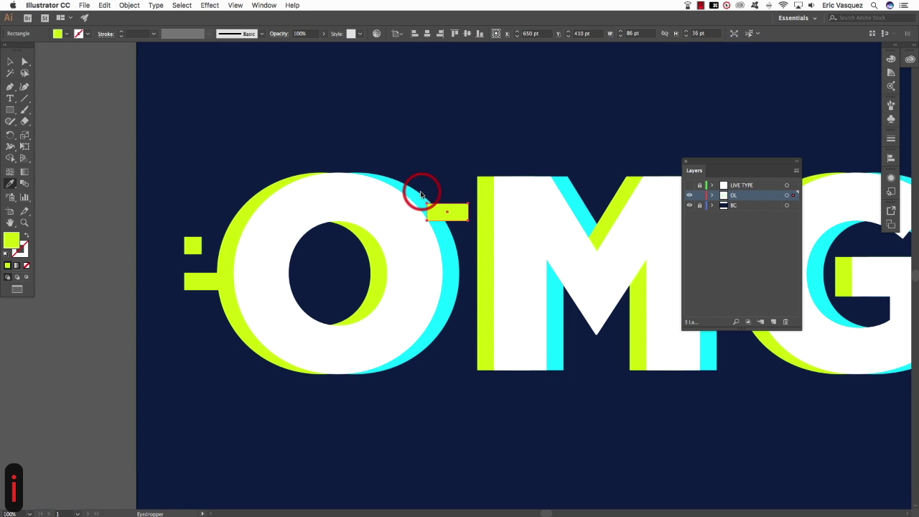
pyautogui.click(422, 194)
pyautogui.press('v')
pyautogui.click(452, 195)
# - Shift the cyan bar slightly down and left, and send it backward behind the white O
pyautogui.moveTo(455, 215); pyautogui.dragTo(450, 219)
pyautogui.press('super+bracketleft')
pyautogui.press('super+bracketleft')
pyautogui.press('super+bracketleft')
pyautogui.press('super+bracketleft')
pyautogui.press('super+bracketleft')
pyautogui.press('super+bracketleft')
pyautogui.press('super+bracketleft')
pyautogui.press('super+bracketleft')
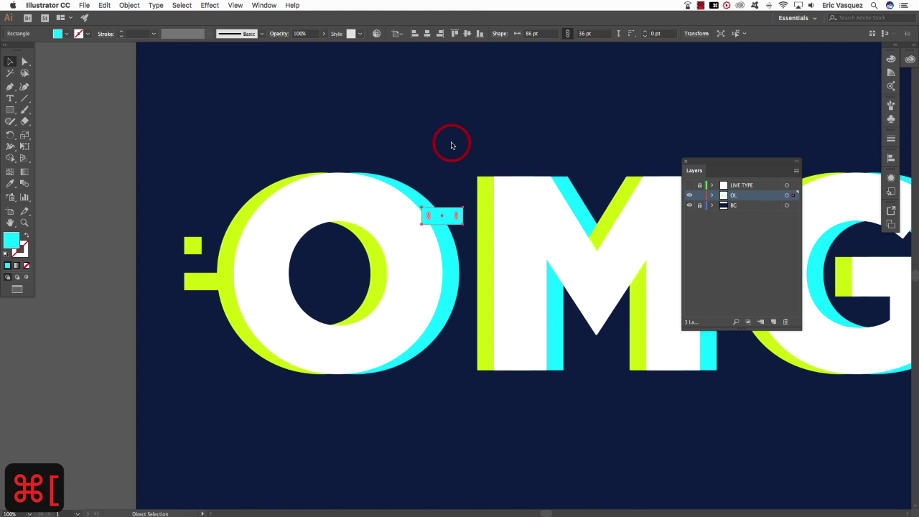
pyautogui.press('shift+super+a')
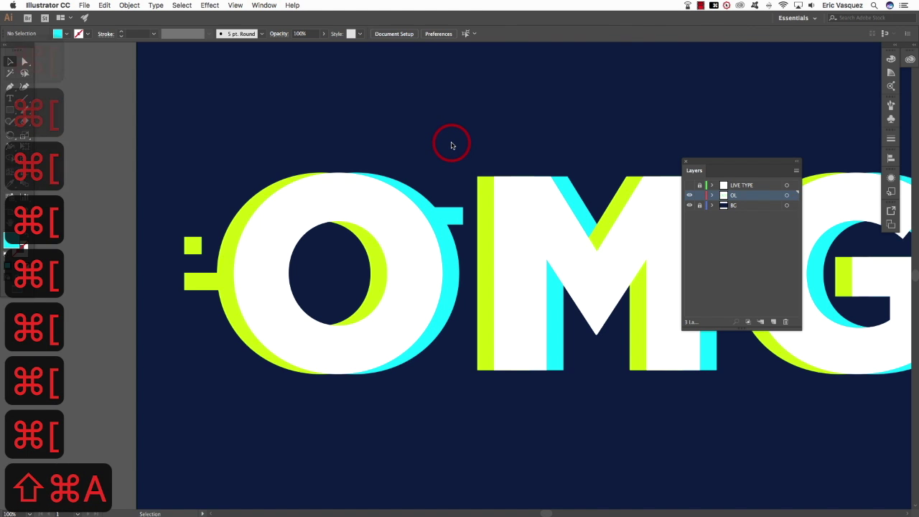
# - Duplicate the small yellow-green square and place the copy just off the O's lower-right curve
pyautogui.moveTo(441, 148); pyautogui.dragTo(496, 133)
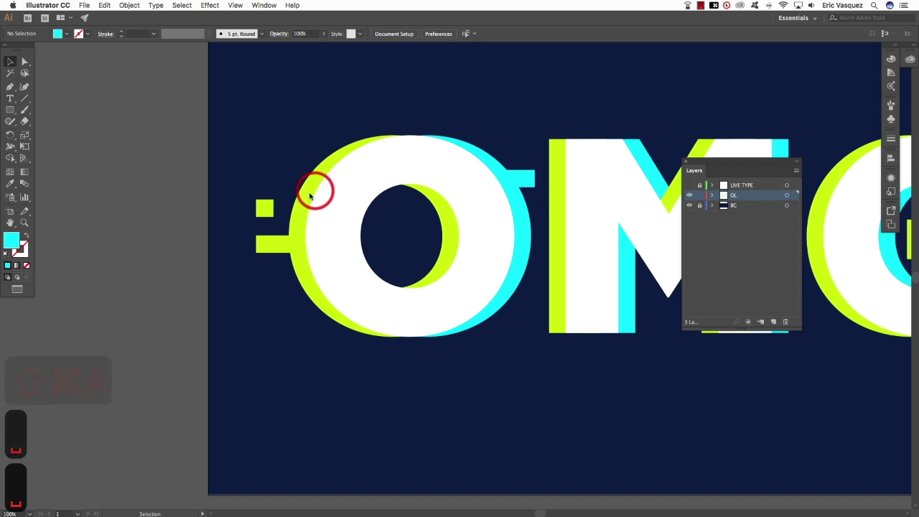
pyautogui.moveTo(262, 206); pyautogui.dragTo(409, 208)
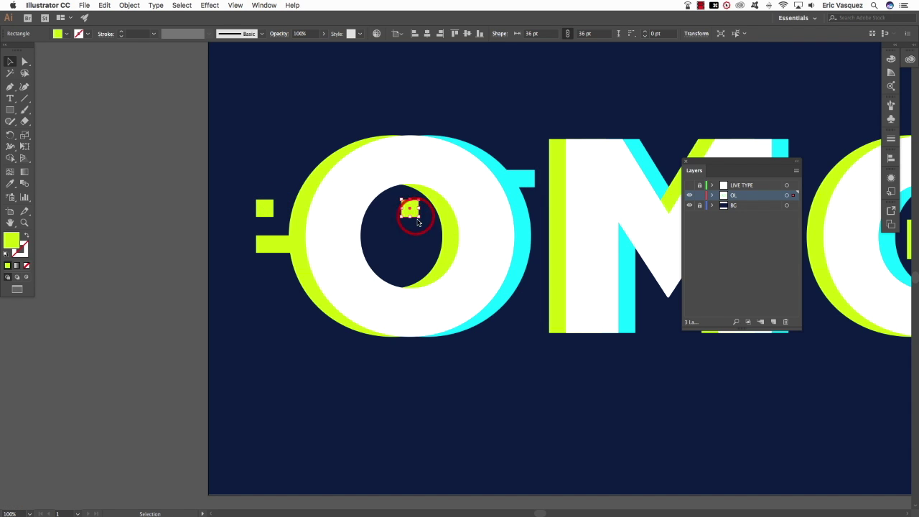
pyautogui.press('shift+super+a')
pyautogui.moveTo(413, 241); pyautogui.dragTo(424, 243)
pyautogui.moveTo(521, 330); pyautogui.dragTo(522, 320)
# - Colour the copied square with the O's cyan and shift it slightly left toward the O
pyautogui.press('i')
pyautogui.click(512, 290)
pyautogui.press('shift+super+a')
pyautogui.press('v')
pyautogui.press('space')
pyautogui.moveTo(596, 269); pyautogui.dragTo(488, 273)
pyautogui.moveTo(412, 322); pyautogui.dragTo(409, 322)
pyautogui.click(428, 300)
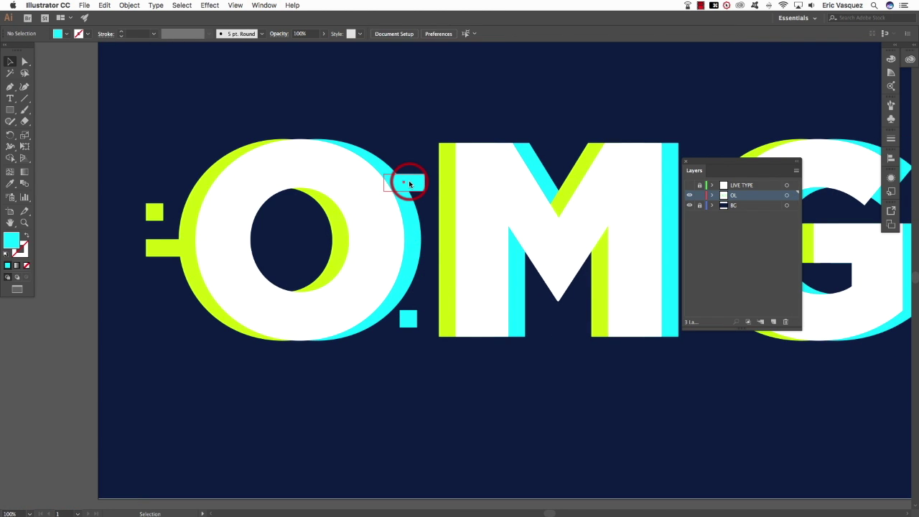
# - Move the cyan bar up the O's right shoulder to X 642 pt, Y 365 pt
pyautogui.moveTo(411, 171); pyautogui.dragTo(400, 148)
pyautogui.press('a')
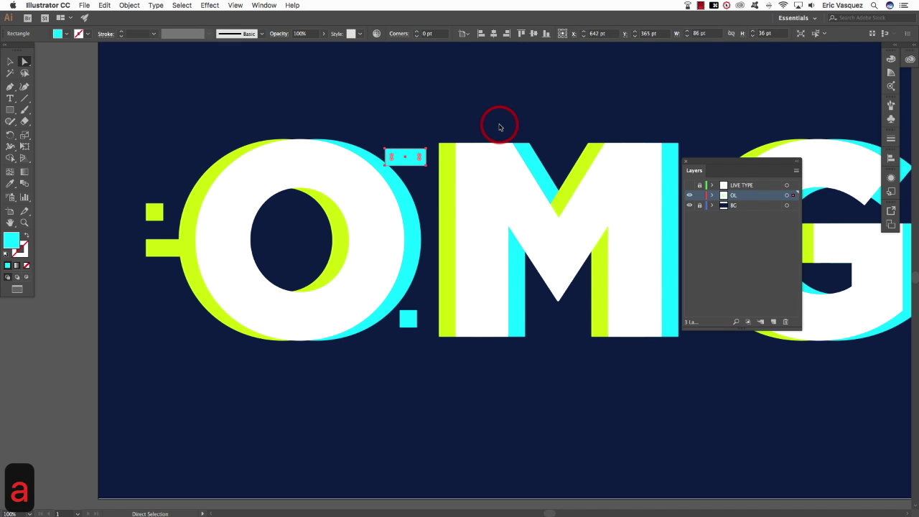
pyautogui.hotkey('shift', 'Left')
pyautogui.hotkey('shift', 'Left')
pyautogui.hotkey('shift', 'Right')
pyautogui.hotkey('shift', 'Right')
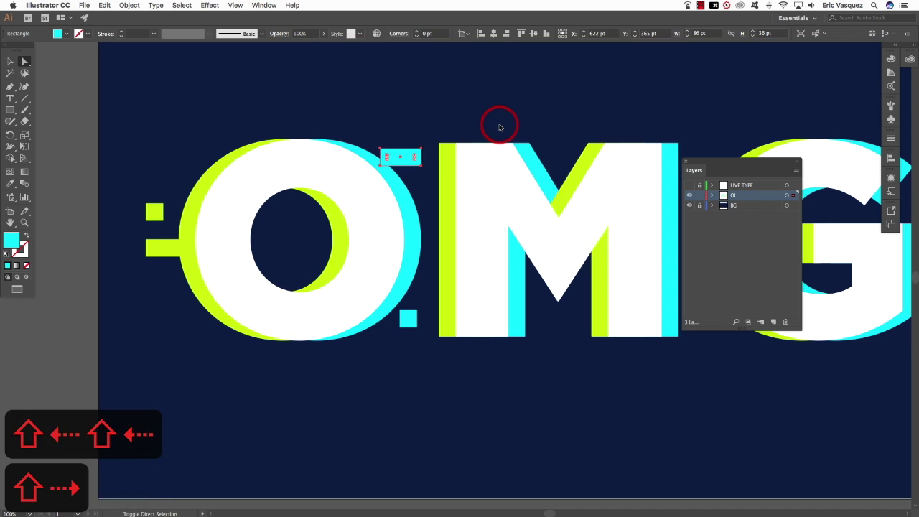
# - Move only the cyan bar's upper-left corner point left by seven large nudges so its top edge runs behind the O
pyautogui.press('shift+super+a')
pyautogui.click(384, 150)
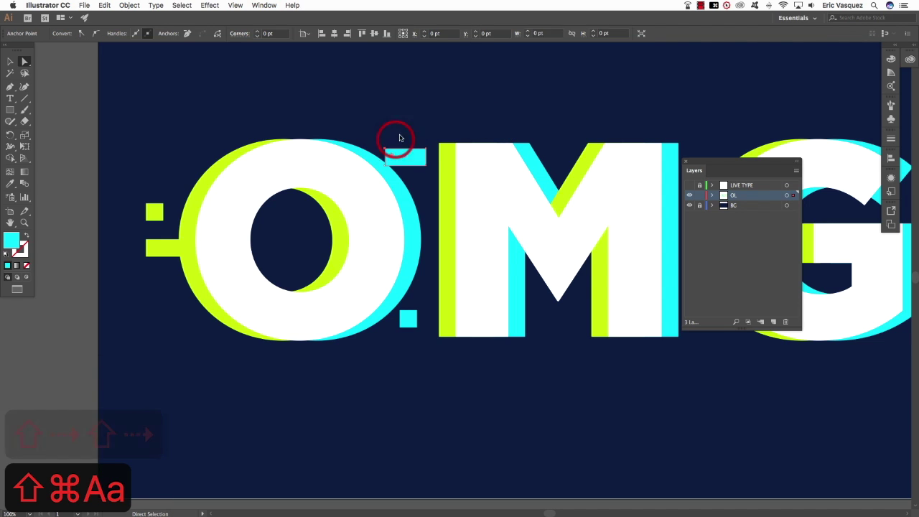
pyautogui.hotkey('shift', 'Left')
pyautogui.hotkey('shift', 'Left')
pyautogui.hotkey('shift', 'Left')
pyautogui.hotkey('shift', 'Left')
pyautogui.hotkey('shift', 'Left')
pyautogui.hotkey('shift', 'Left')
pyautogui.hotkey('shift', 'Left')
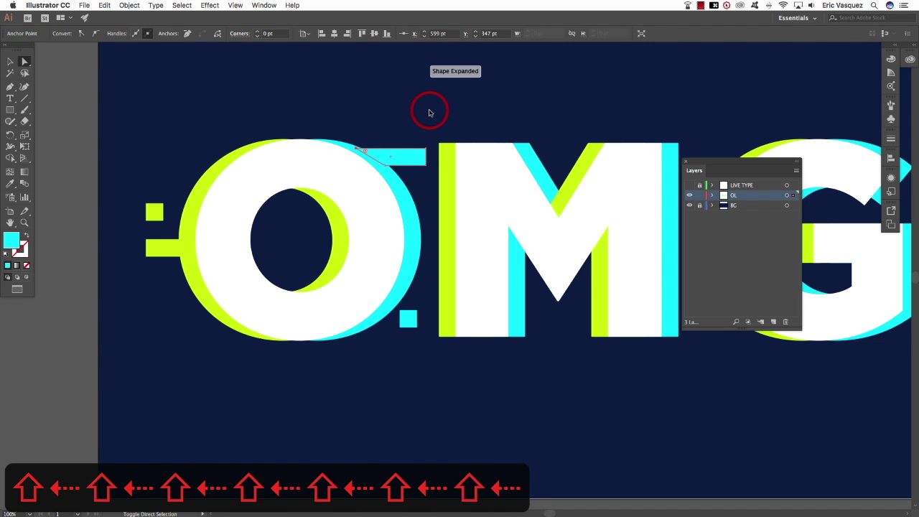
pyautogui.press('shift+super+a')
pyautogui.press('v')
pyautogui.moveTo(394, 139); pyautogui.dragTo(405, 122)
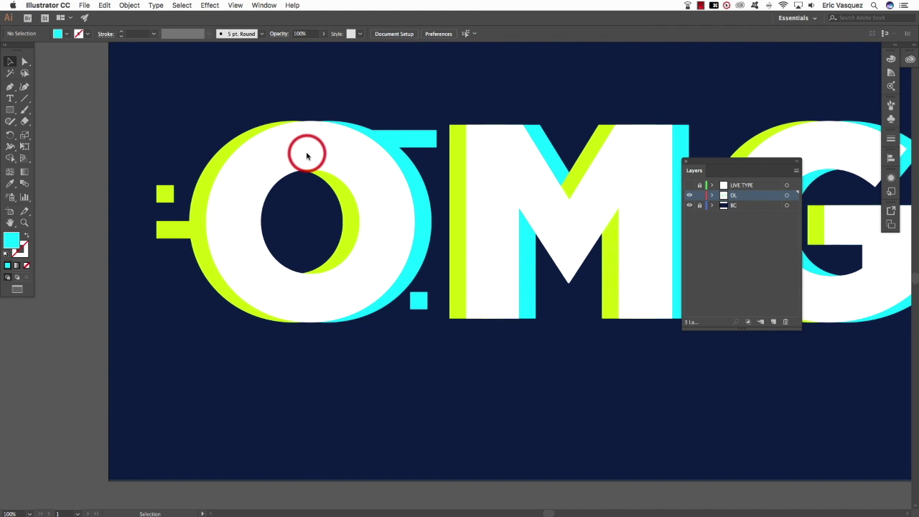
# - Duplicate the yellow-green bar directly below itself at Y 591 pt and fill the copy with the background navy
pyautogui.moveTo(266, 220); pyautogui.dragTo(332, 224)
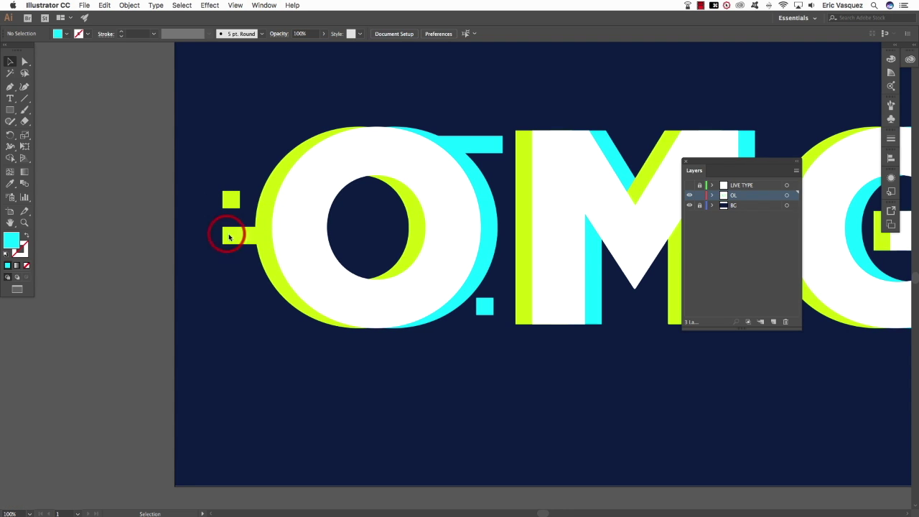
pyautogui.click(238, 234)
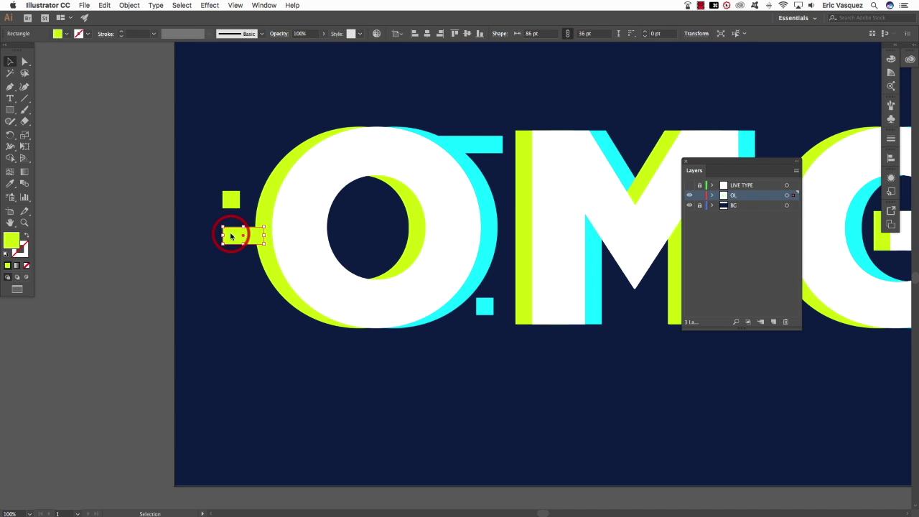
pyautogui.moveTo(231, 236); pyautogui.dragTo(231, 247)
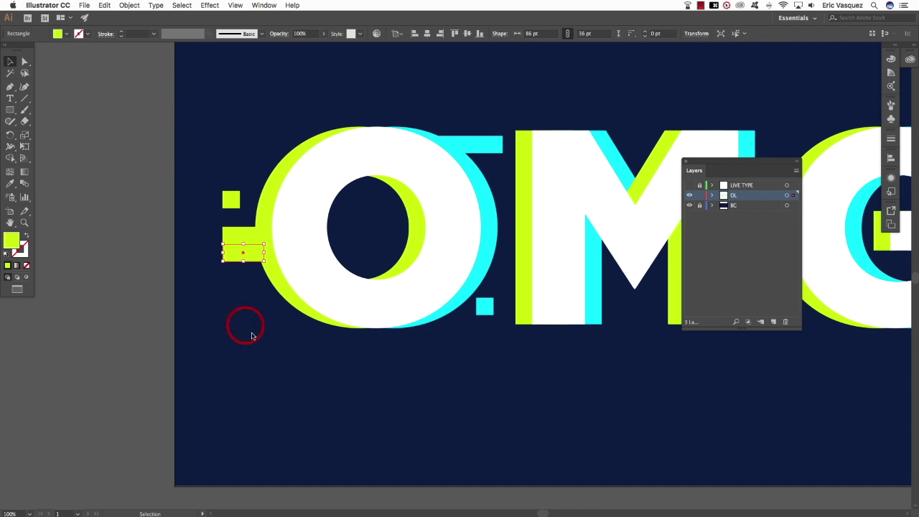
pyautogui.press('i')
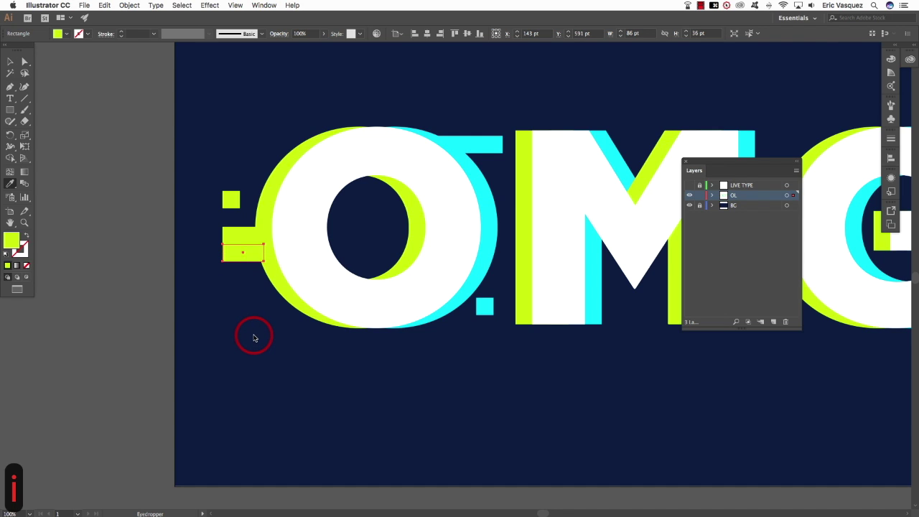
pyautogui.click(253, 337)
pyautogui.press('v')
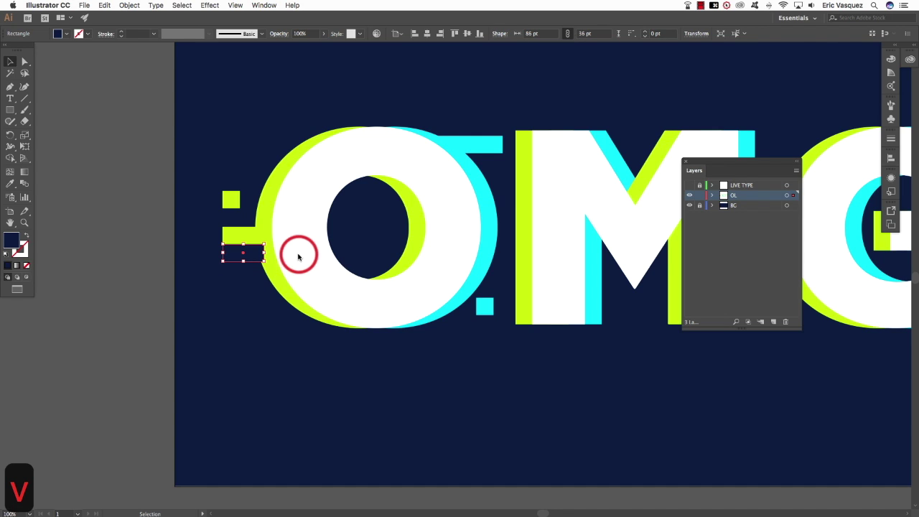
# - Widen the navy bar to 227.836 pt, then move it three large nudges down and three left so it cuts into the O
pyautogui.moveTo(263, 254); pyautogui.dragTo(332, 255)
pyautogui.hotkey('shift', 'Down')
pyautogui.hotkey('shift', 'Down')
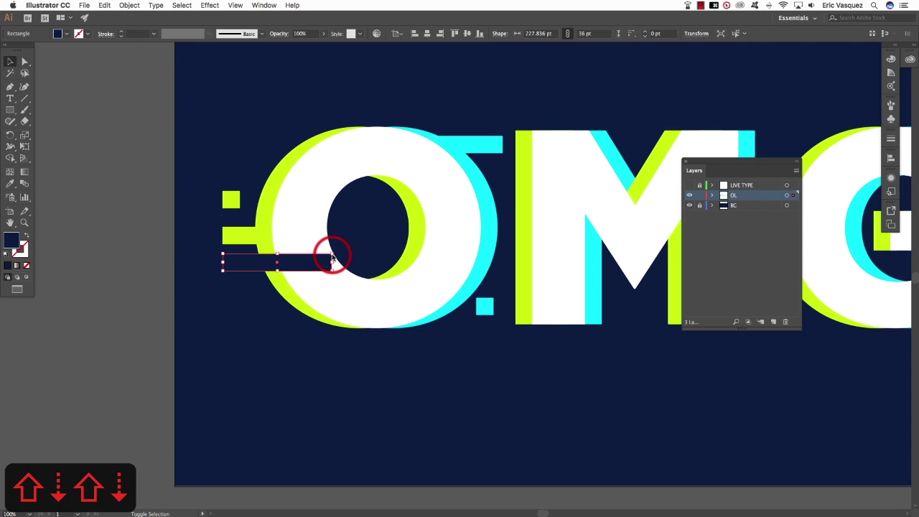
pyautogui.hotkey('shift', 'Down')
pyautogui.hotkey('shift', 'Left')
pyautogui.hotkey('shift', 'Left')
pyautogui.hotkey('shift', 'Left')
pyautogui.press('shift+super+a')
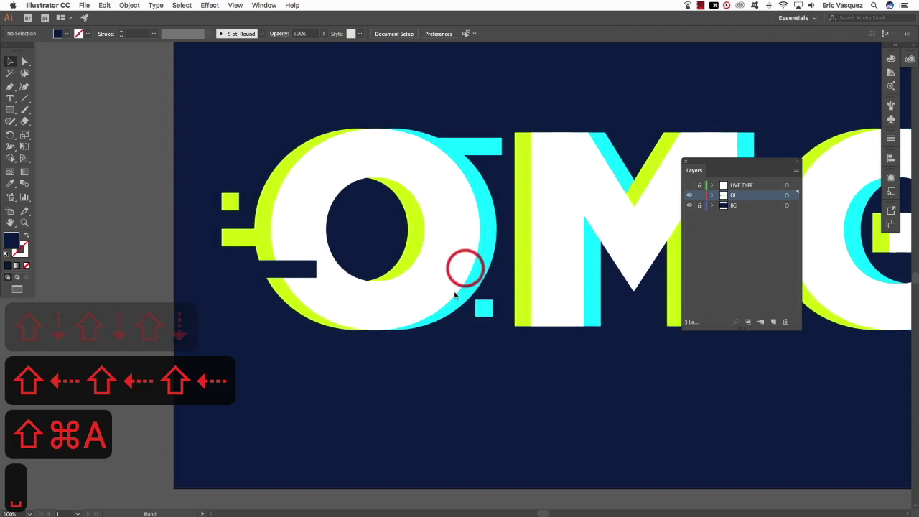
# - Duplicate the navy bar and place the copy across the right side of the O
pyautogui.scroll(3, 465, 267)
pyautogui.hscroll(2, 465, 266)
pyautogui.moveTo(260, 336); pyautogui.dragTo(250, 336)
pyautogui.click(249, 432)
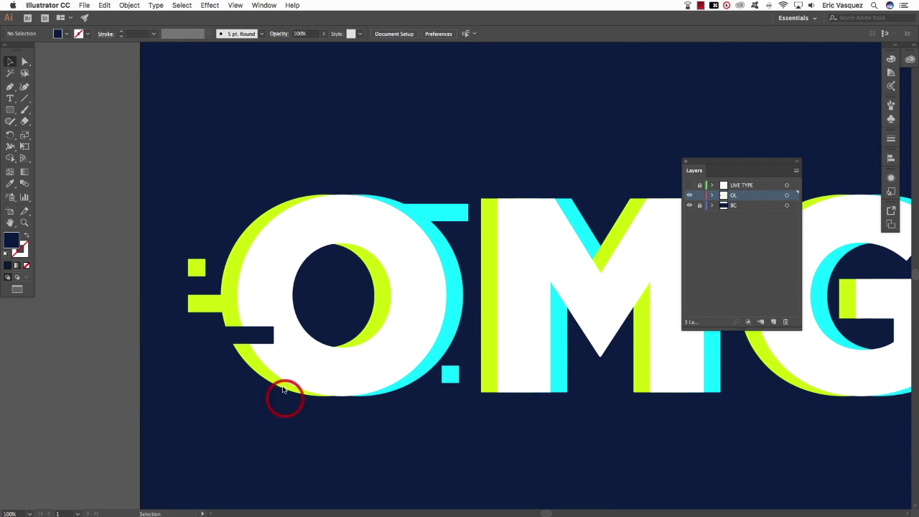
pyautogui.moveTo(259, 338); pyautogui.dragTo(424, 292)
pyautogui.press('shift+super+a')
pyautogui.press('shift+super+a')
# - Reposition and shorten the copied navy bar so it notches the O's upper-right side without covering the M
pyautogui.press('space')
pyautogui.moveTo(428, 455); pyautogui.dragTo(404, 453)
pyautogui.moveTo(384, 291); pyautogui.dragTo(375, 267)
pyautogui.press('shift+super+a')
pyautogui.hscroll(3, 301, 272)
pyautogui.moveTo(301, 273); pyautogui.dragTo(409, 256)
pyautogui.press('shift+super+a')
pyautogui.hscroll(-2, 419, 220)
pyautogui.scroll(-1, 418, 221)
pyautogui.moveTo(471, 252); pyautogui.dragTo(421, 253)
pyautogui.press('shift+super+a')
pyautogui.hscroll(-2, 434, 128)
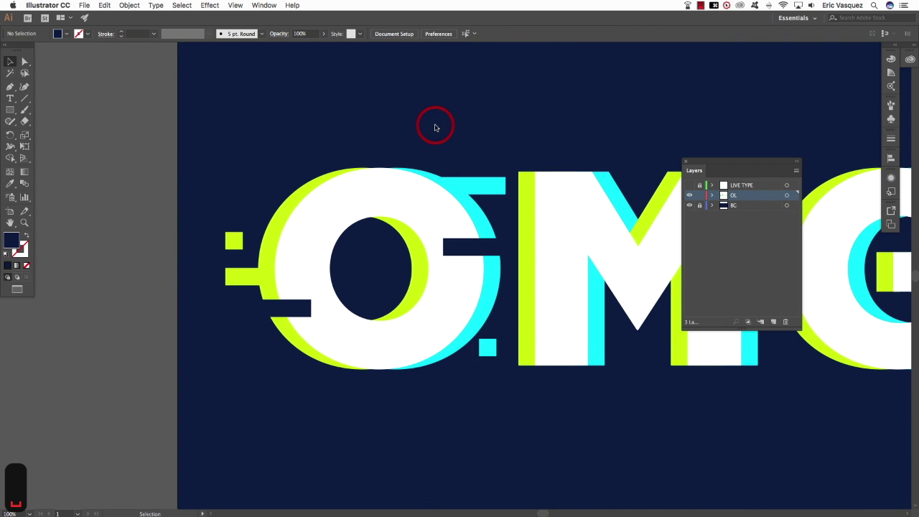
# - Move the small yellow-green square straight up, widening its gap from the yellow-green bar
pyautogui.hscroll(2, 470, 127)
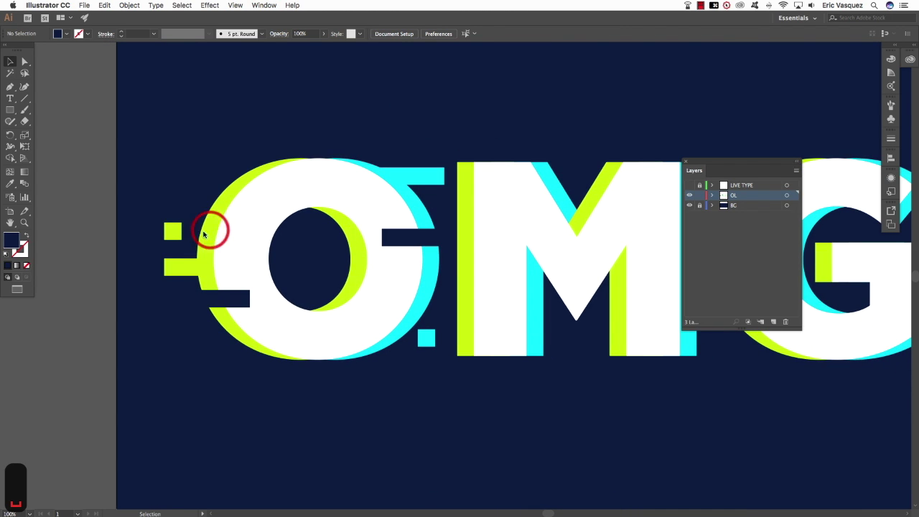
pyautogui.moveTo(173, 237); pyautogui.dragTo(181, 202)
pyautogui.click(309, 128)
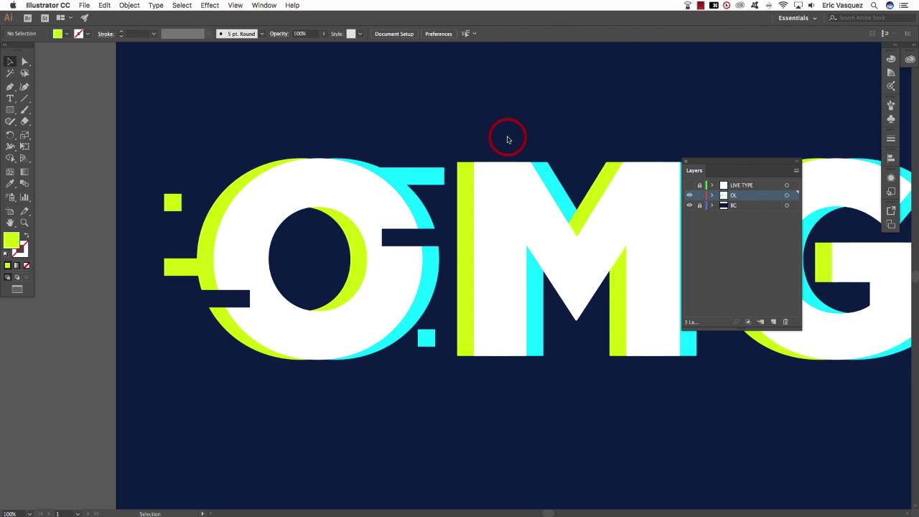
# - Shorten the inner end of the right navy notch, and move the left navy notch slightly down and right
pyautogui.click(433, 245)
pyautogui.moveTo(382, 239); pyautogui.dragTo(406, 238)
pyautogui.click(428, 136)
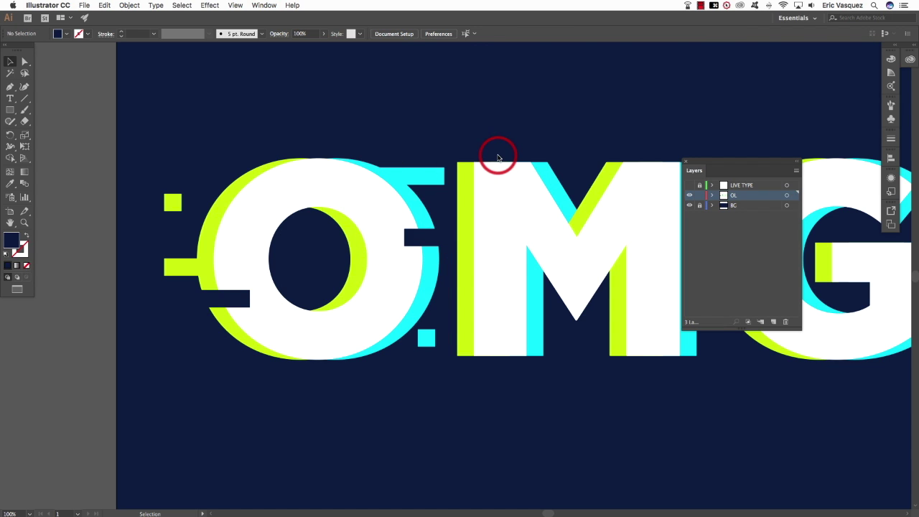
pyautogui.moveTo(237, 298); pyautogui.dragTo(267, 312)
pyautogui.click(402, 396)
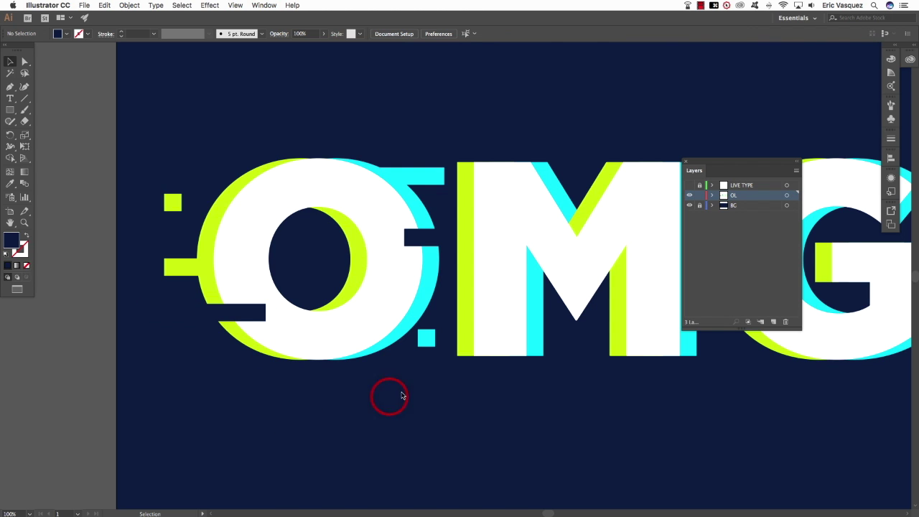
# - Merge the white O, its colored offset copies, accent shapes and navy notch bars with the Pathfinder Merge operation
pyautogui.hscroll(3, 409, 384)
pyautogui.moveTo(387, 355); pyautogui.dragTo(119, 142)
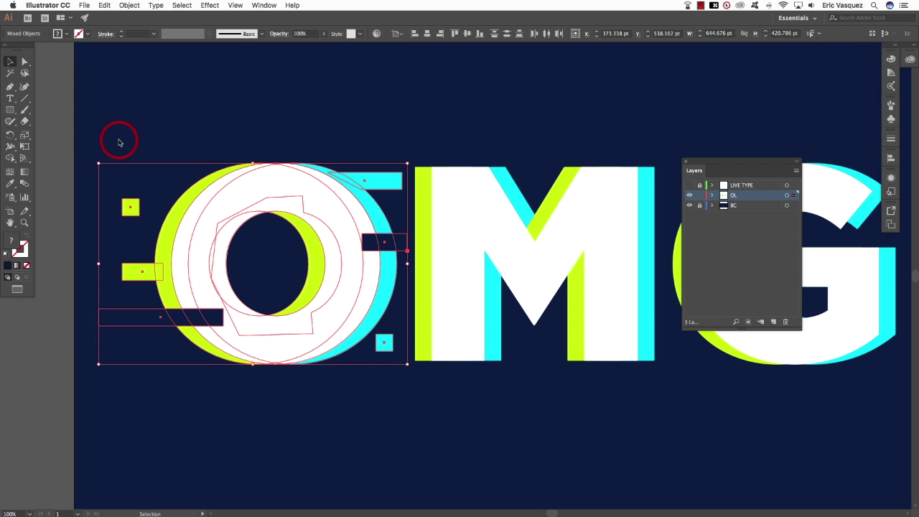
pyautogui.click(263, 5)
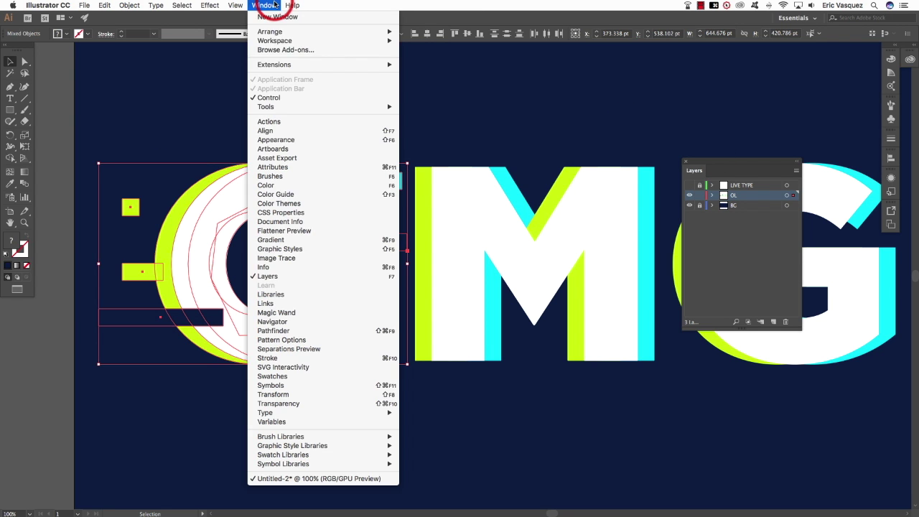
pyautogui.click(289, 330)
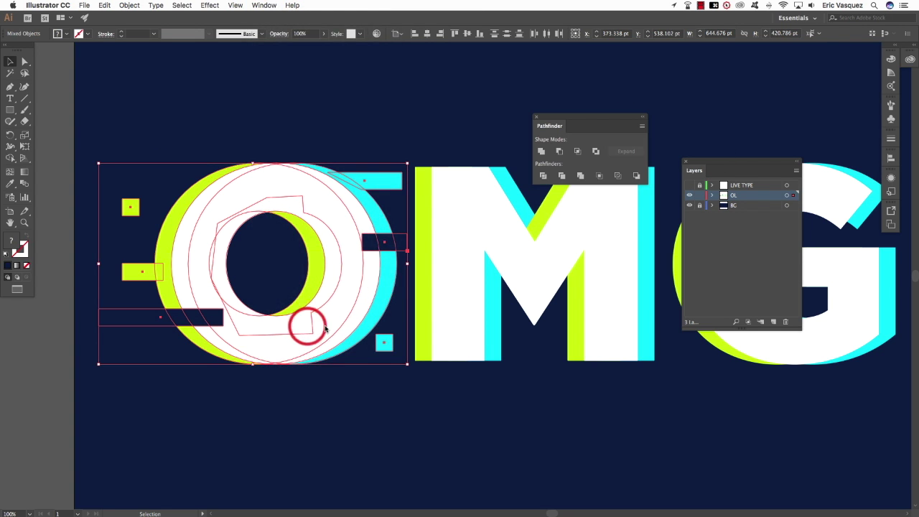
pyautogui.click(579, 176)
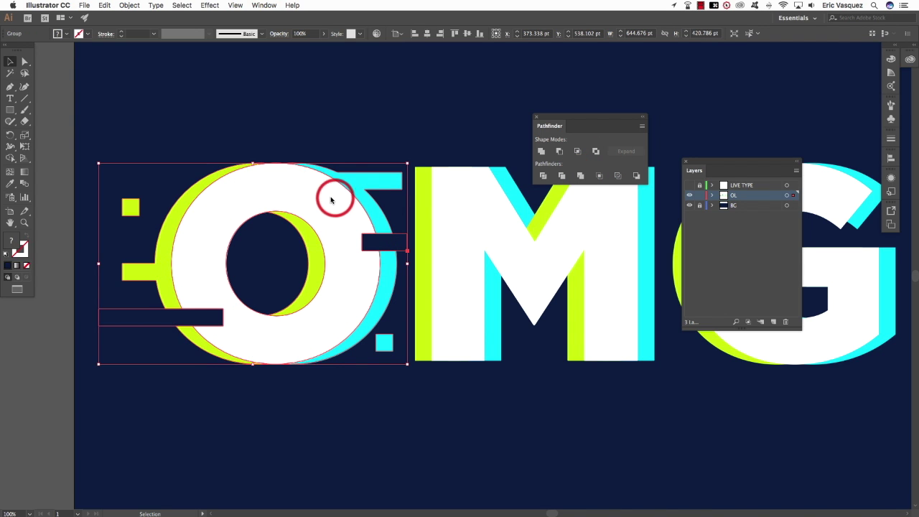
# - Delete the two navy notch bars from the merged O artwork
pyautogui.press('shift+super+a')
pyautogui.press('a')
pyautogui.click(387, 245)
pyautogui.keyDown('shift'); pyautogui.click(174, 318); pyautogui.keyUp('shift')
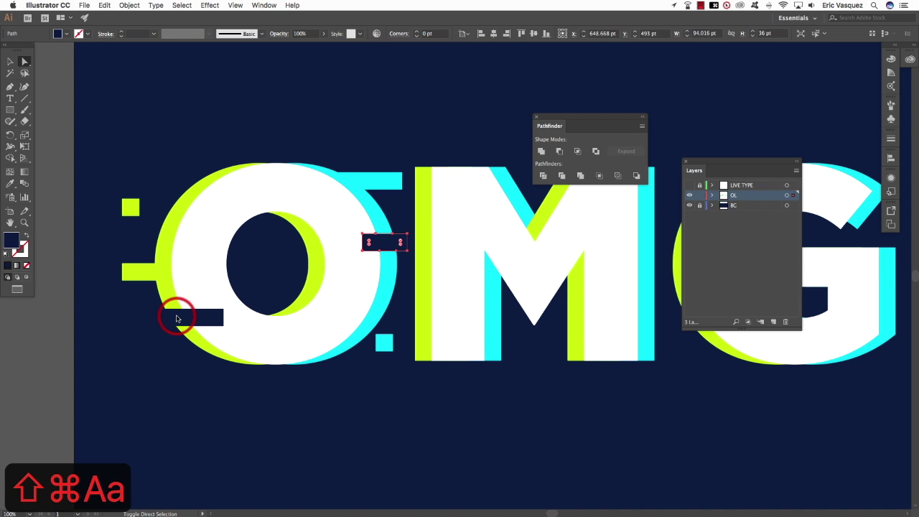
pyautogui.press('BackSpace')
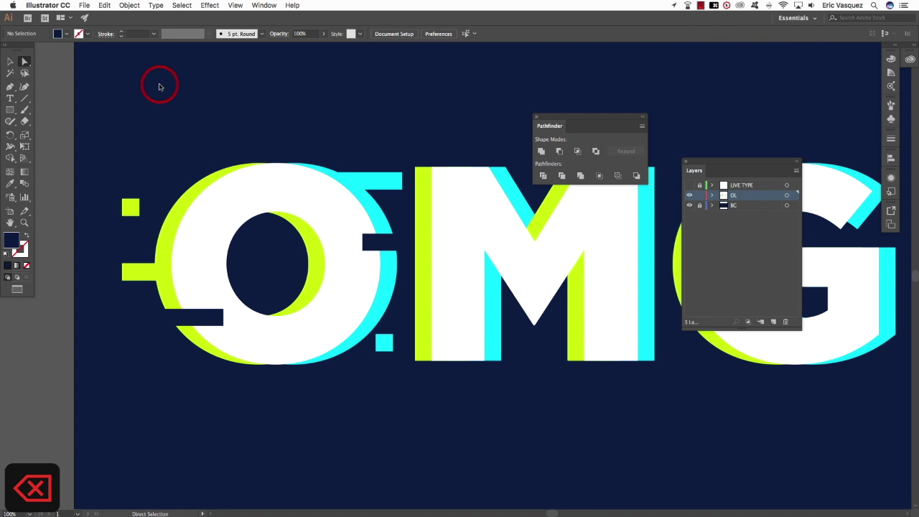
# - Select the entire merged O artwork and group it
pyautogui.press('v')
pyautogui.moveTo(388, 145); pyautogui.dragTo(131, 410)
pyautogui.click(194, 320)
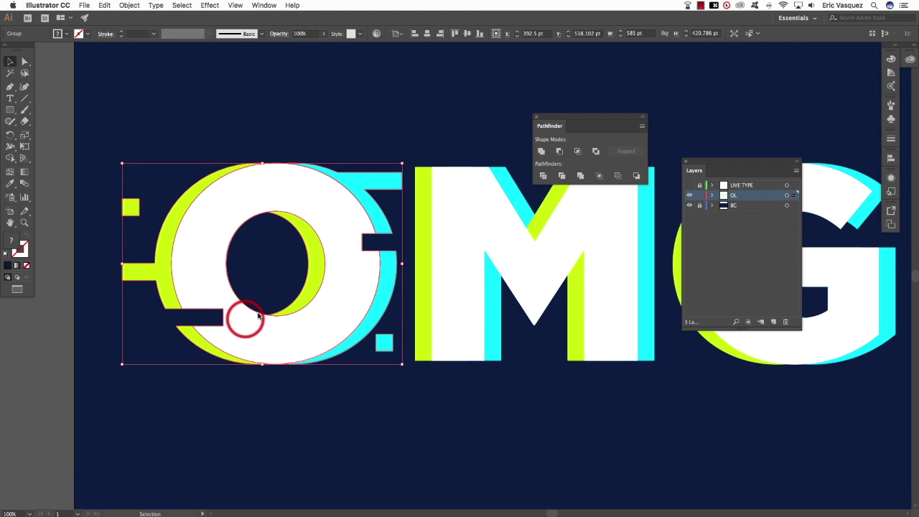
pyautogui.press('super+g')
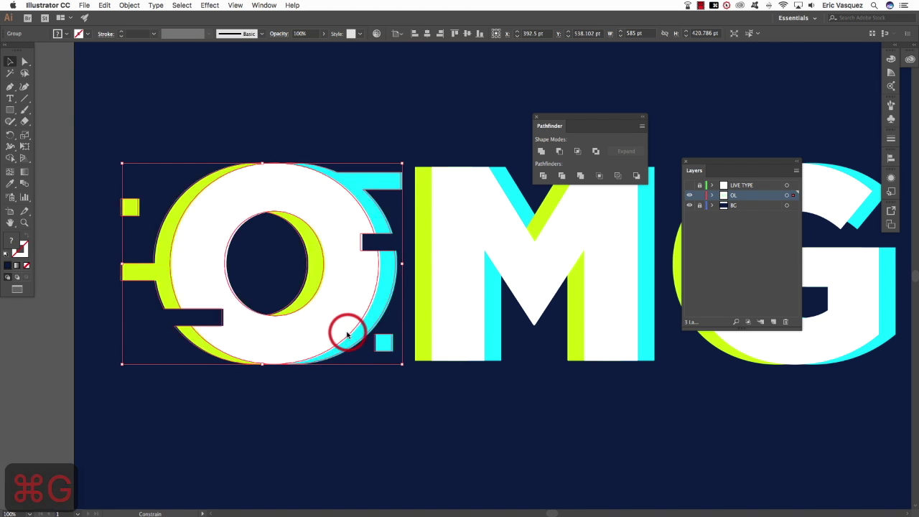
pyautogui.click(359, 393)
# - Duplicate the O's cyan square beside the M, stretch the copy into the M's left edge, and recolor it with the M's yellow-green
pyautogui.moveTo(498, 323); pyautogui.dragTo(422, 338)
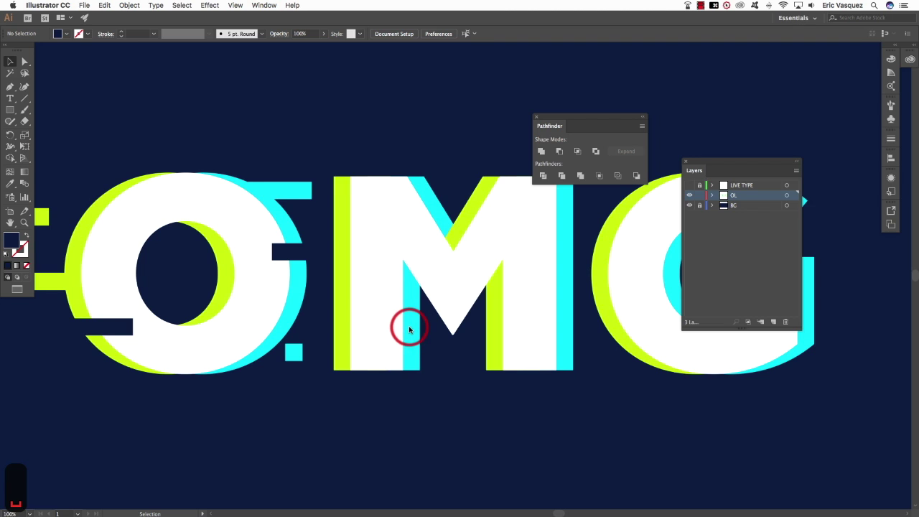
pyautogui.press('m')
pyautogui.press('a')
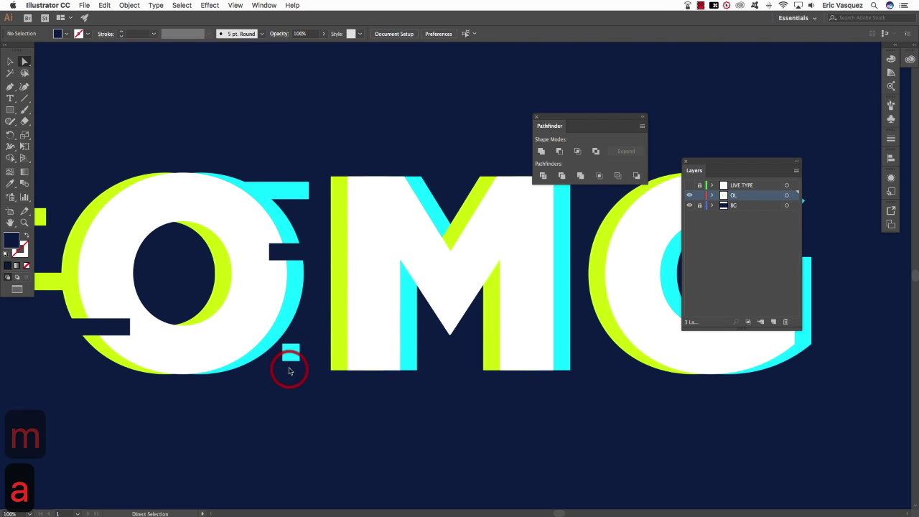
pyautogui.click(289, 353)
pyautogui.press('v')
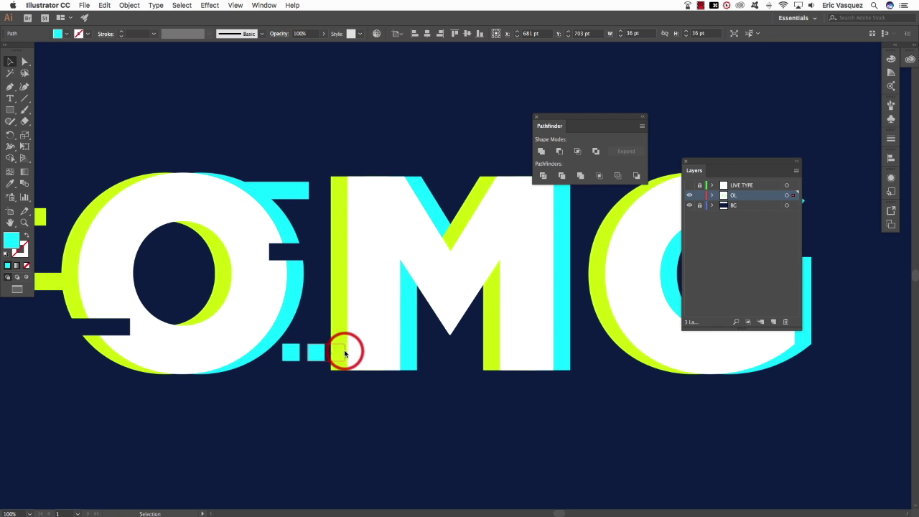
pyautogui.press('i')
pyautogui.click(341, 324)
pyautogui.press('shift+super+a')
pyautogui.press('v')
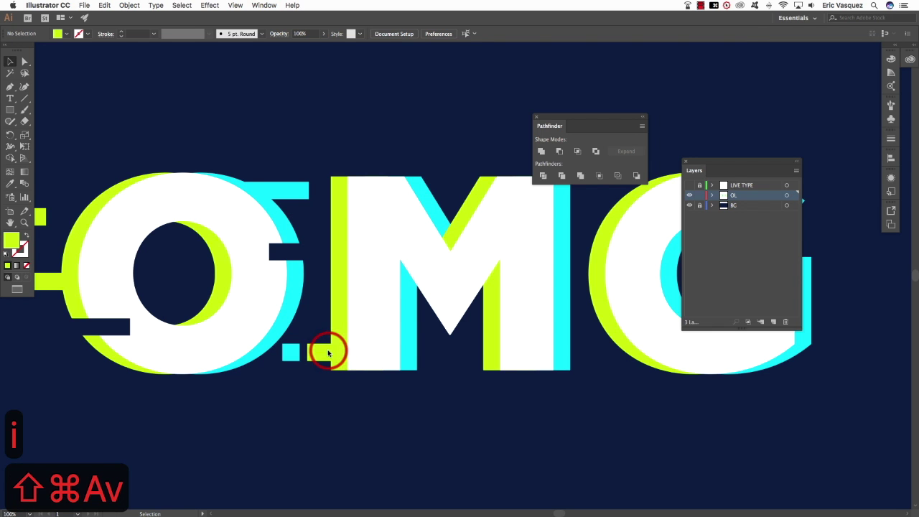
# - Select only the new yellow-green bar and move it down to the base of the M's left stem
pyautogui.click(328, 357)
pyautogui.press('super+z')
pyautogui.press('a')
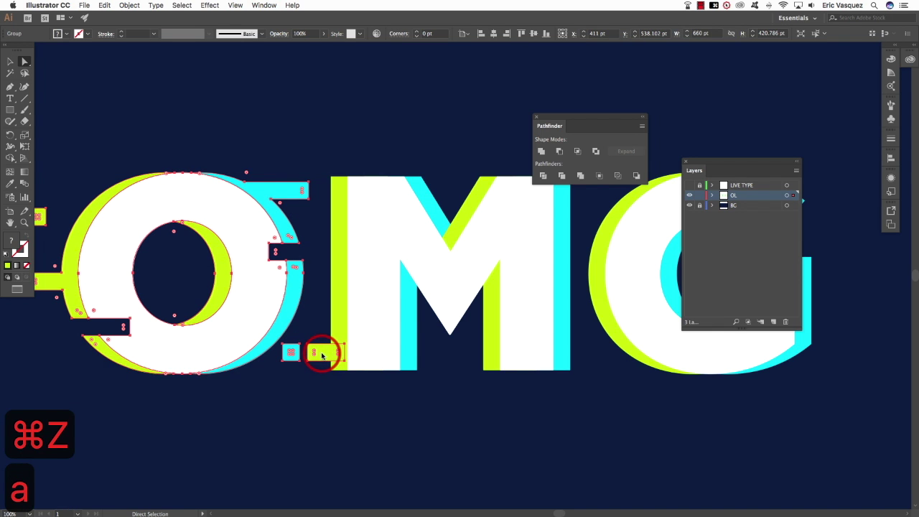
pyautogui.press('shift+super+a')
pyautogui.click(324, 352)
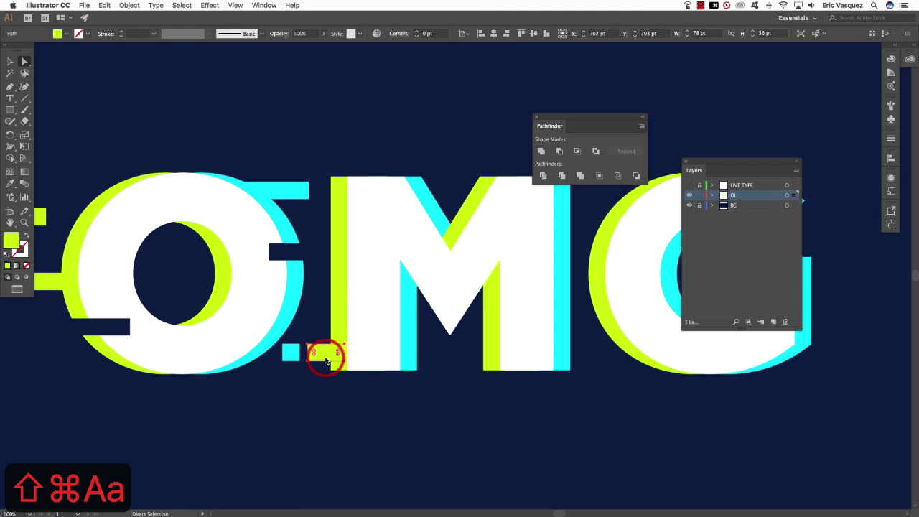
pyautogui.press('v')
pyautogui.moveTo(326, 391); pyautogui.dragTo(325, 364)
pyautogui.press('shift+super+a')
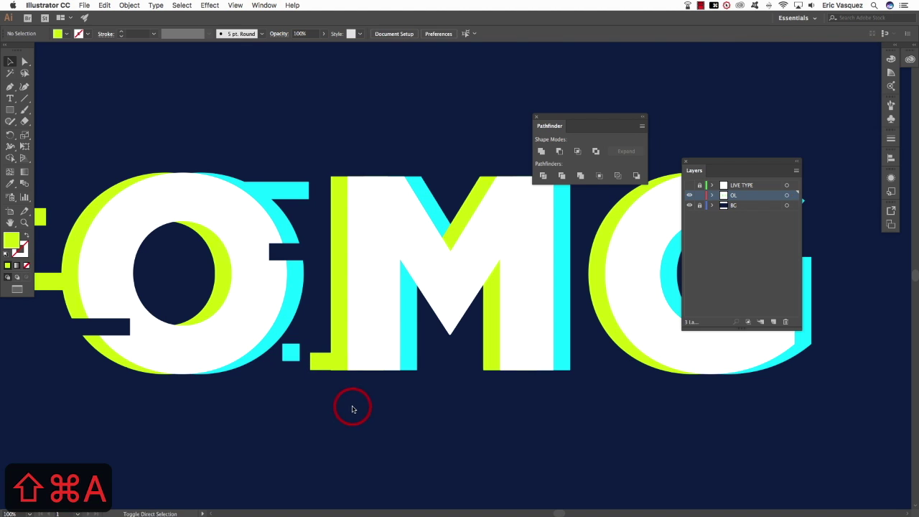
# - Ungroup the O artwork so the yellow-green bar beside the M becomes a separate object
pyautogui.press('super+equal')
pyautogui.press('super+equal')
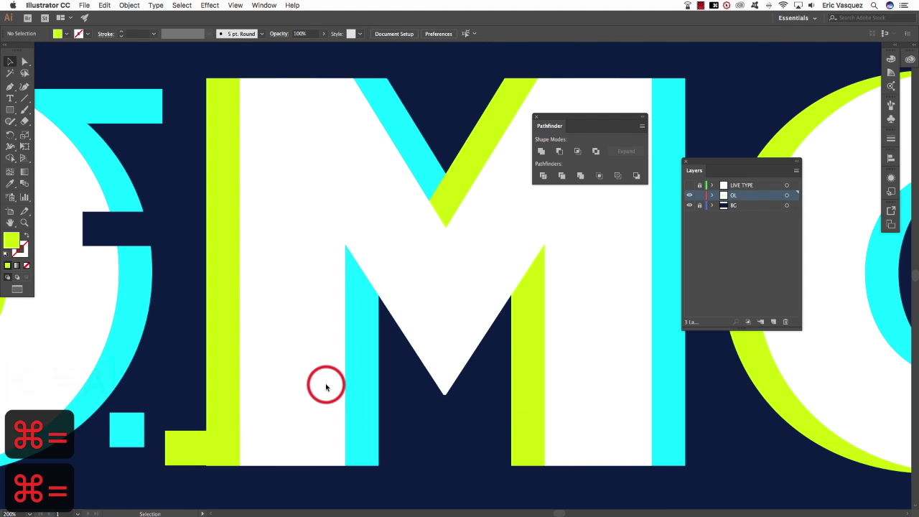
pyautogui.moveTo(323, 383); pyautogui.dragTo(576, 226)
pyautogui.click(488, 264)
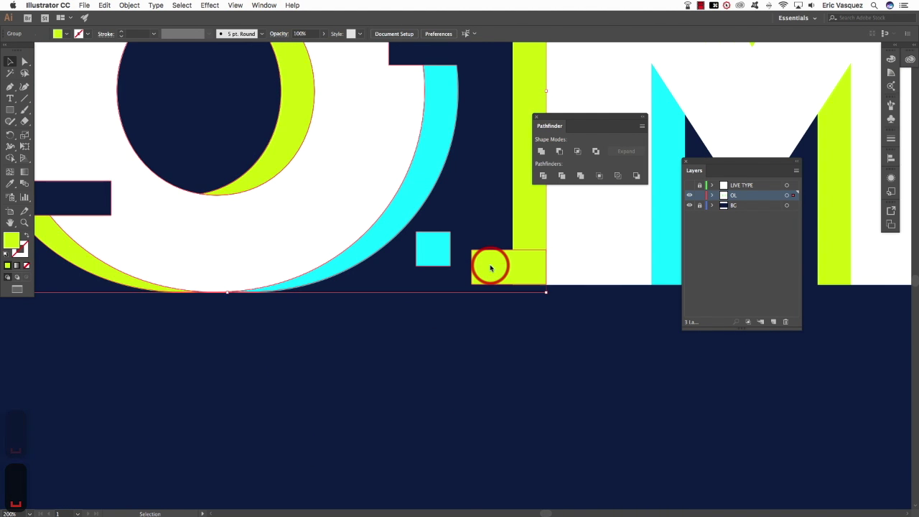
pyautogui.moveTo(336, 193); pyautogui.dragTo(410, 265)
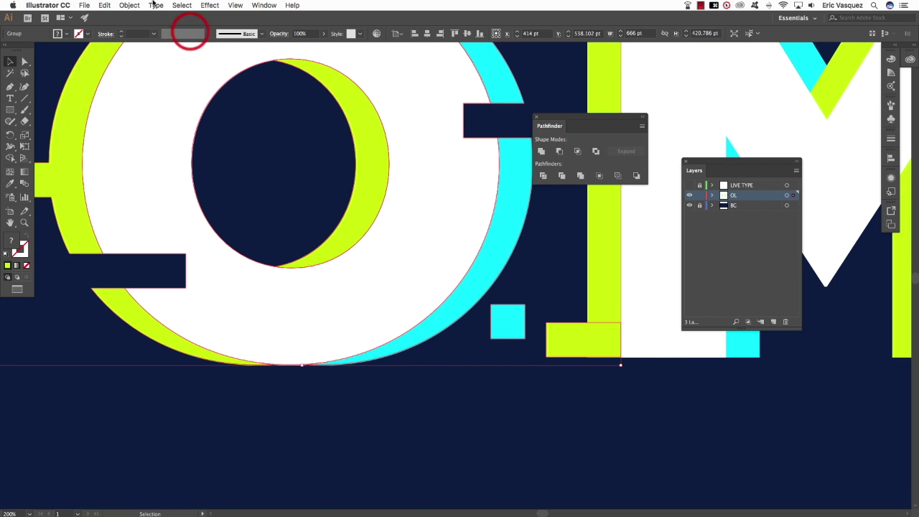
pyautogui.click(132, 3)
pyautogui.click(136, 46)
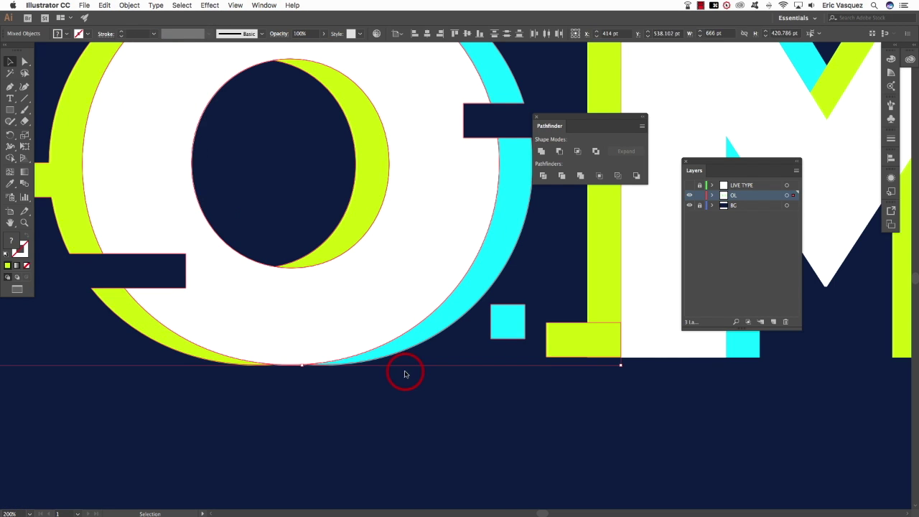
pyautogui.press('shift+super+a')
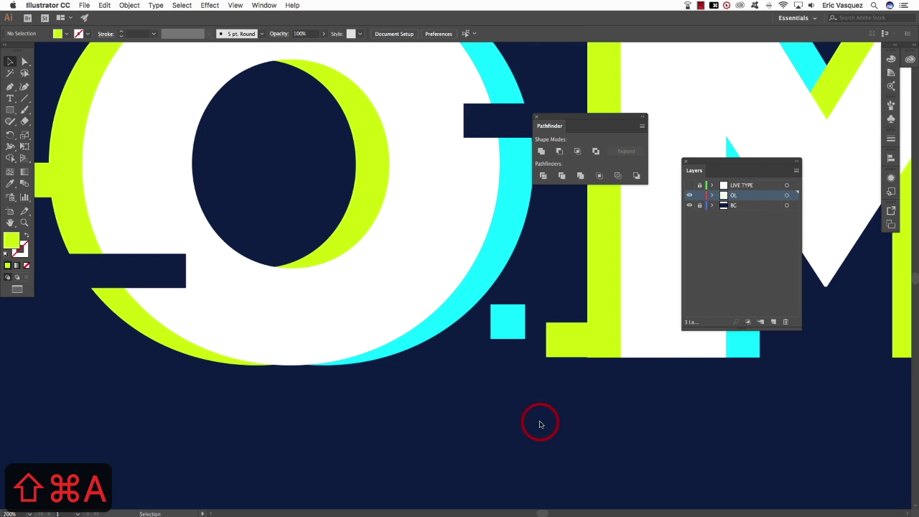
pyautogui.click(564, 347)
pyautogui.moveTo(565, 344); pyautogui.dragTo(589, 401)
pyautogui.press('super+z')
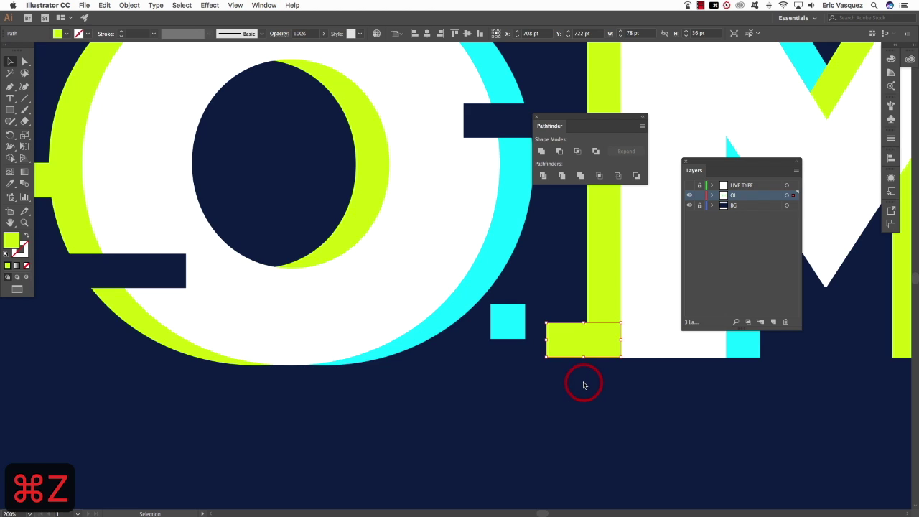
# - Extend the yellow-green bar's right end into the M's white stem and align its lower edge with the M's base
pyautogui.press('super+equal')
pyautogui.press('super+equal')
pyautogui.press('shift+super+a')
pyautogui.moveTo(460, 273); pyautogui.dragTo(460, 275)
pyautogui.click(546, 373)
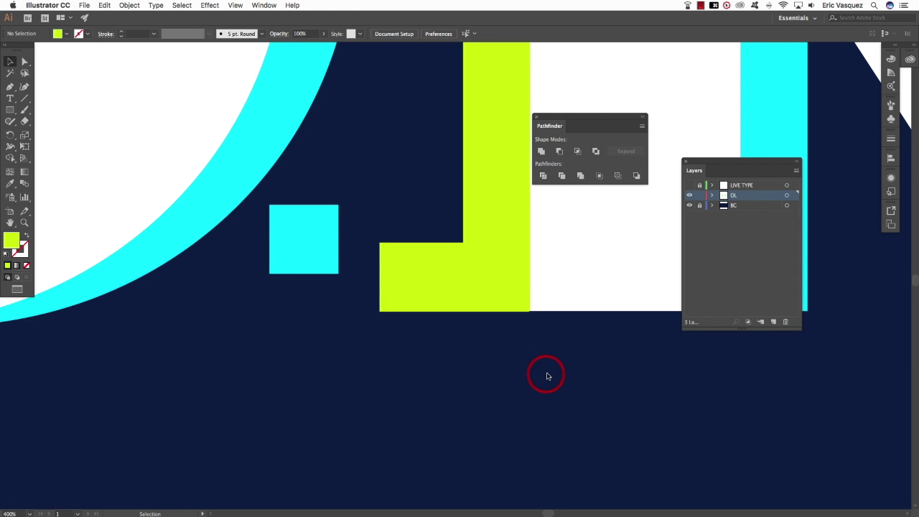
pyautogui.press('super+equal')
pyautogui.press('super+equal')
pyautogui.press('super+equal')
pyautogui.click(506, 316)
pyautogui.moveTo(666, 278); pyautogui.dragTo(693, 277)
pyautogui.moveTo(455, 378); pyautogui.dragTo(454, 375)
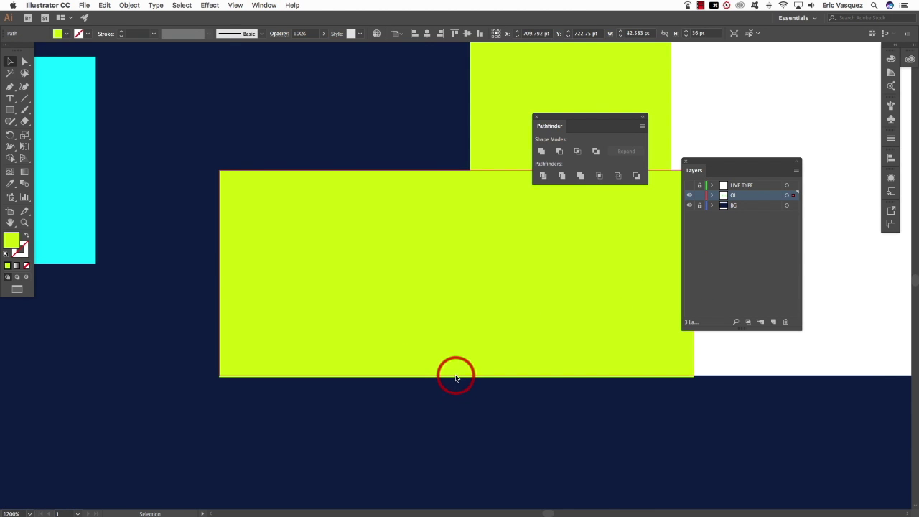
pyautogui.click(487, 415)
# - Lengthen the yellow-green bar to 115.5 pt and bring the white M to the front so it covers the bar's inner end
pyautogui.press('super+minus')
pyautogui.press('super+minus')
pyautogui.press('super+minus')
pyautogui.press('super+minus')
pyautogui.press('super+minus')
pyautogui.press('super+minus')
pyautogui.press('super+minus')
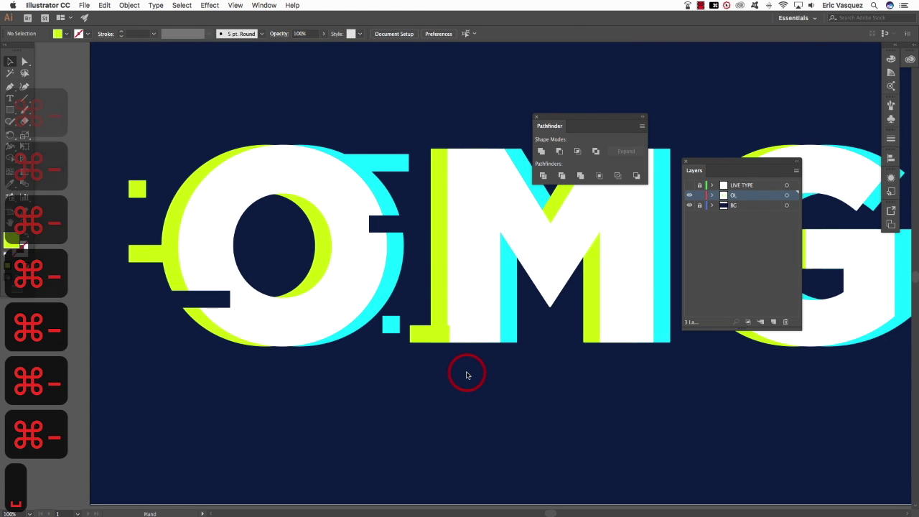
pyautogui.moveTo(467, 375); pyautogui.dragTo(450, 399)
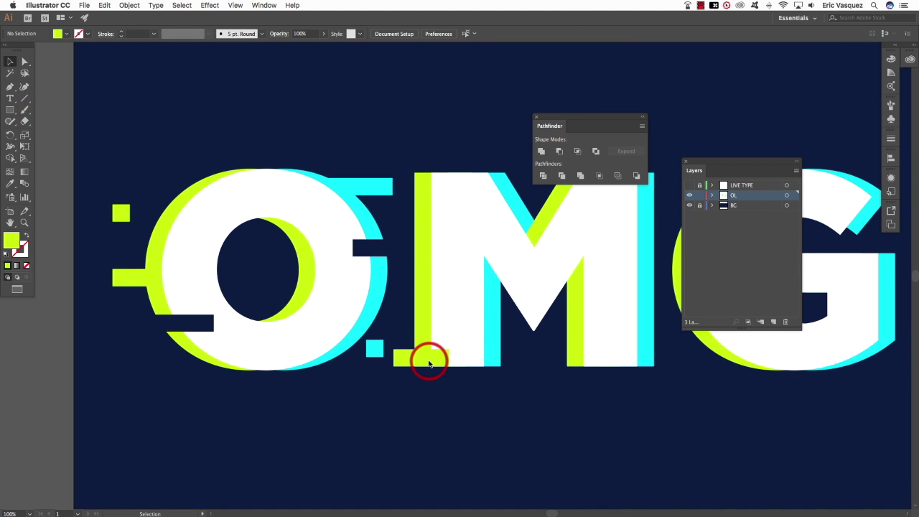
pyautogui.click(466, 340)
pyautogui.press('super+shift+bracketright')
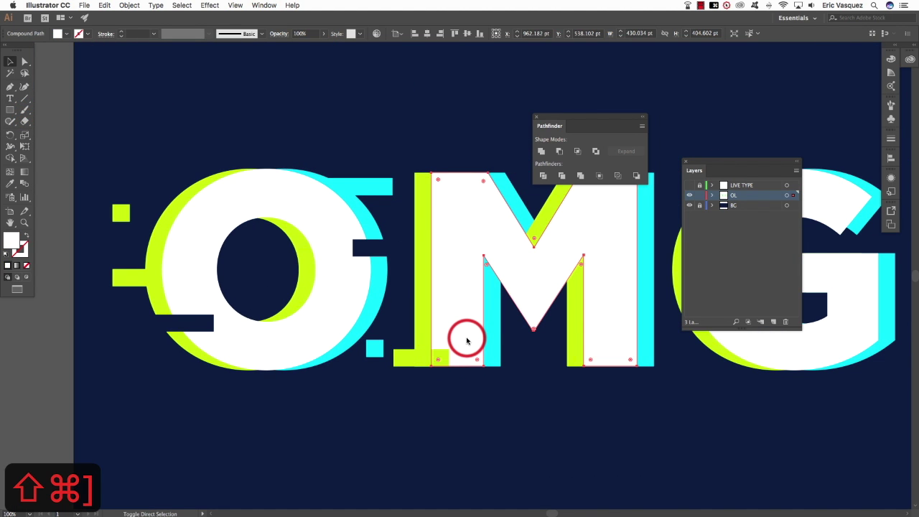
pyautogui.click(436, 465)
# - Move the yellow-green bar straight up from the M's base to the lower part of its left stem
pyautogui.moveTo(410, 365); pyautogui.dragTo(411, 356)
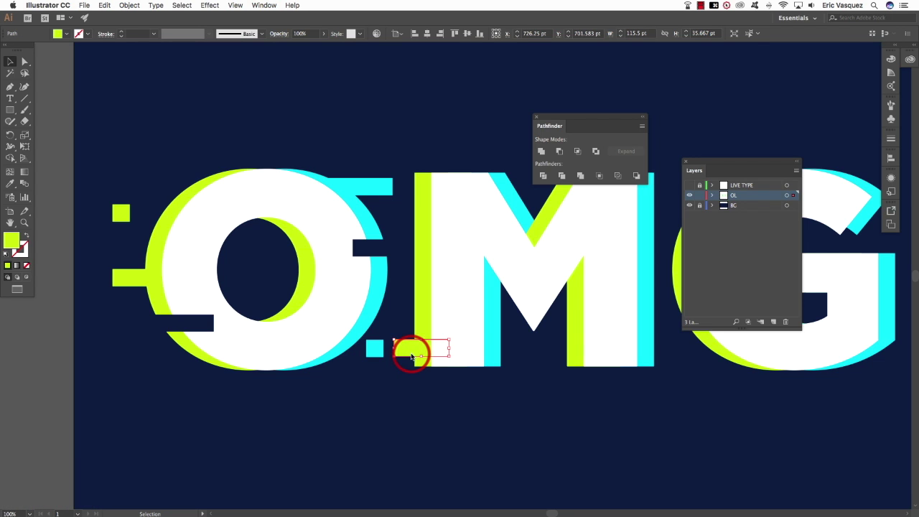
pyautogui.press('Down')
pyautogui.press('Down')
pyautogui.press('super+shift+a')
pyautogui.moveTo(410, 353); pyautogui.dragTo(410, 322)
pyautogui.hscroll(-5, 406, 409)
pyautogui.click(404, 416)
# - Duplicate the yellow-green bar straight up to the upper part of the M's left stem
pyautogui.press('space')
pyautogui.moveTo(494, 390); pyautogui.dragTo(435, 395)
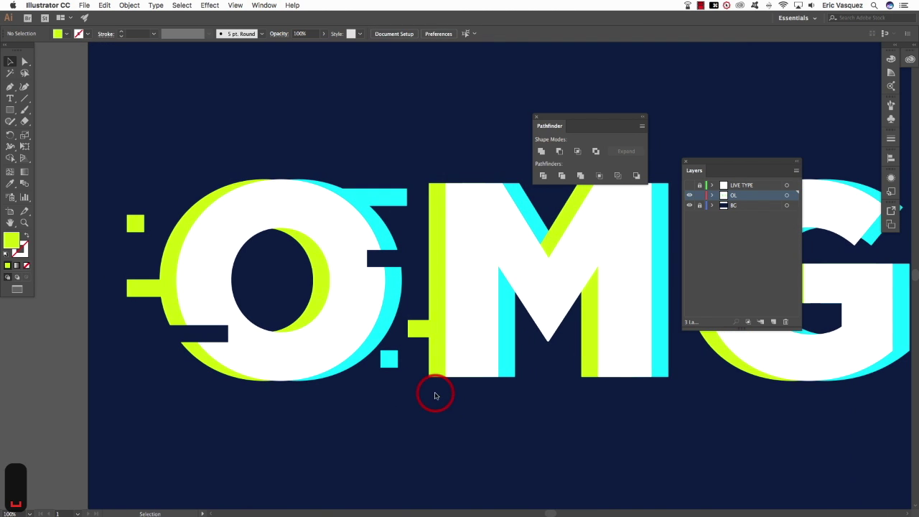
pyautogui.moveTo(426, 331); pyautogui.dragTo(429, 268)
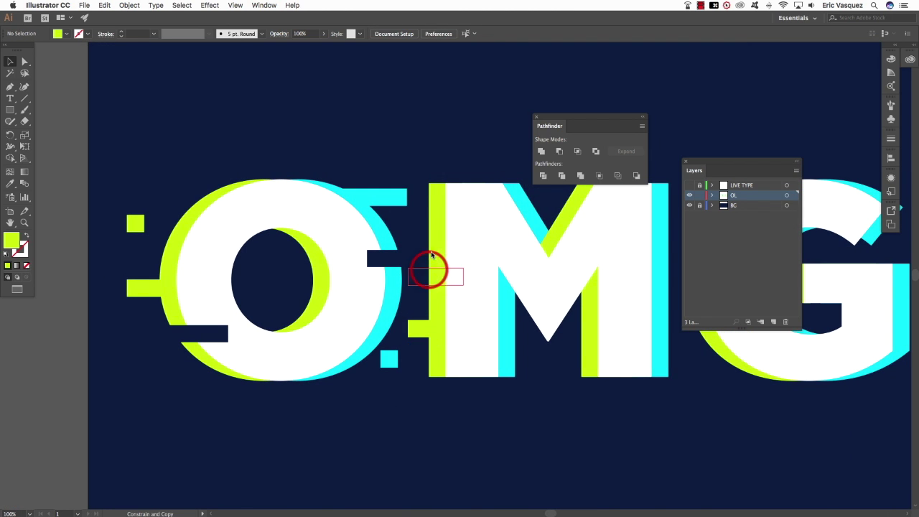
pyautogui.moveTo(430, 234); pyautogui.dragTo(461, 224)
# - Shorten the upper bar copy from its right end into a small block and shift it slightly left, clear of the M
pyautogui.press('a')
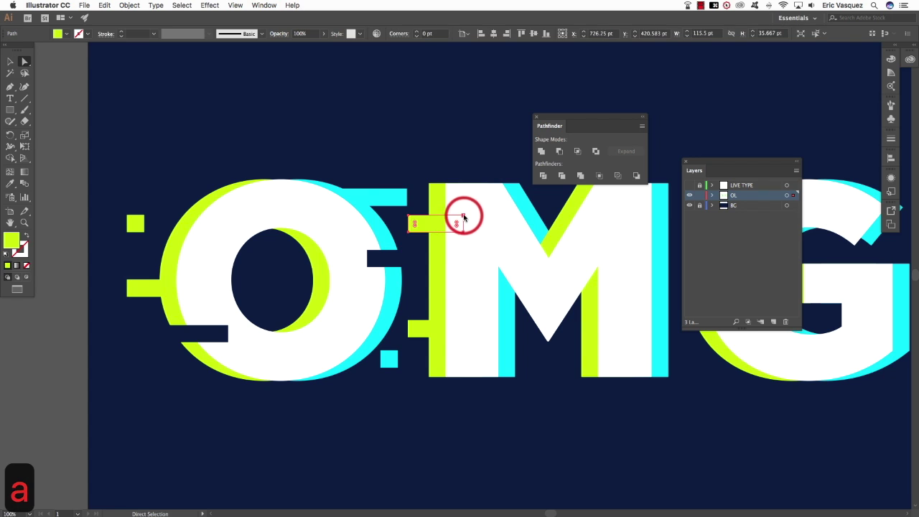
pyautogui.click(462, 216)
pyautogui.keyDown('shift'); pyautogui.click(463, 233); pyautogui.keyUp('shift')
pyautogui.moveTo(498, 178); pyautogui.dragTo(498, 179)
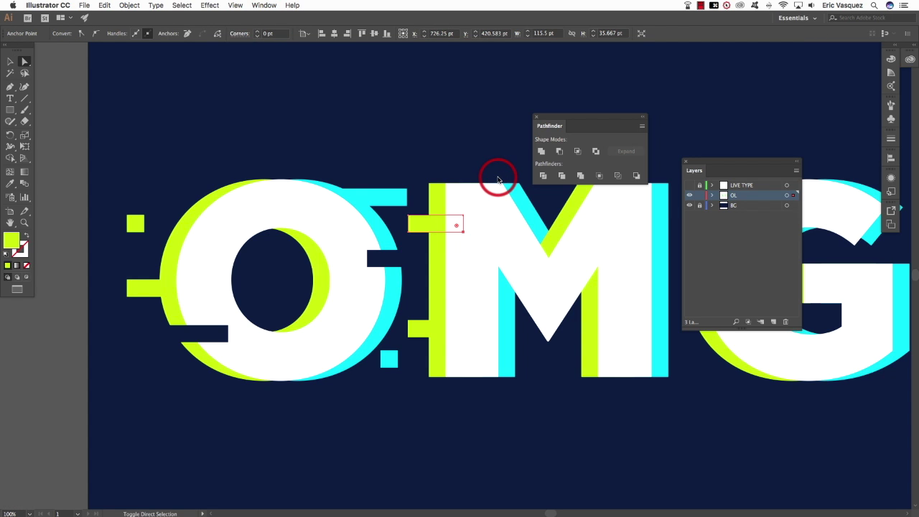
pyautogui.keyDown('shift'); pyautogui.click(463, 216); pyautogui.keyUp('shift')
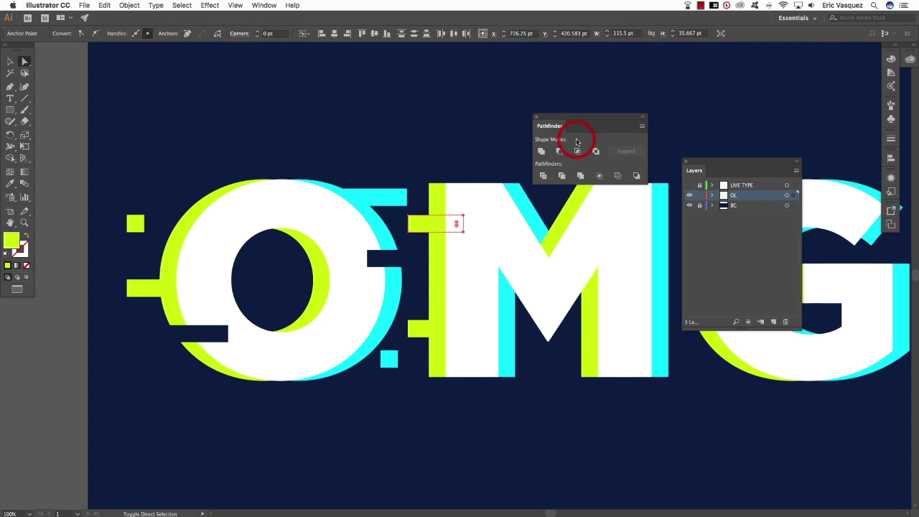
pyautogui.hotkey('shift', 'Left')
pyautogui.hotkey('shift', 'Left')
pyautogui.hotkey('shift', 'Left')
pyautogui.hotkey('shift', 'Left')
pyautogui.hotkey('shift', 'Left')
pyautogui.hotkey('shift', 'Left')
pyautogui.hotkey('shift', 'Left')
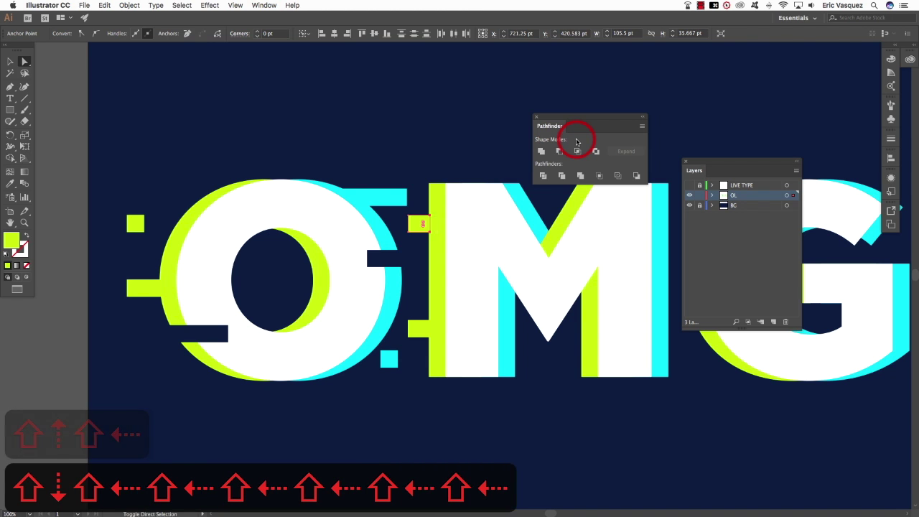
pyautogui.press('super+shift+a')
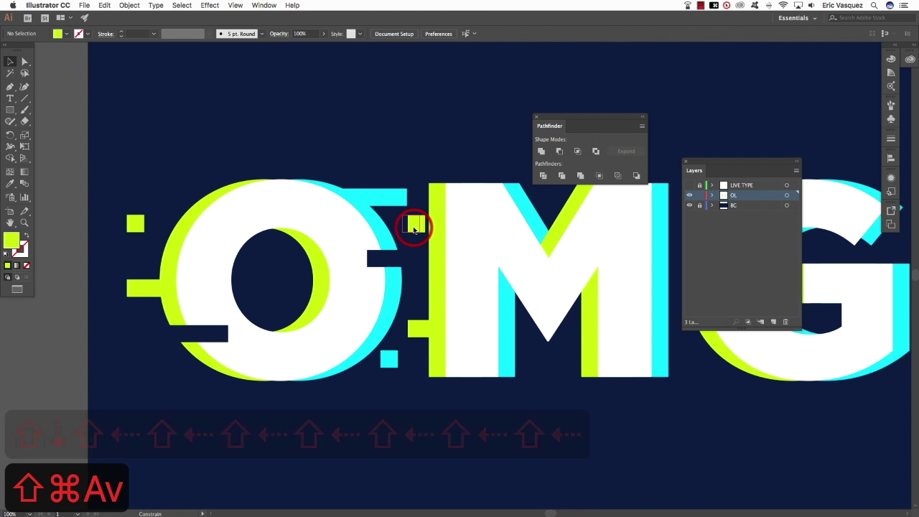
pyautogui.moveTo(482, 307); pyautogui.dragTo(410, 303)
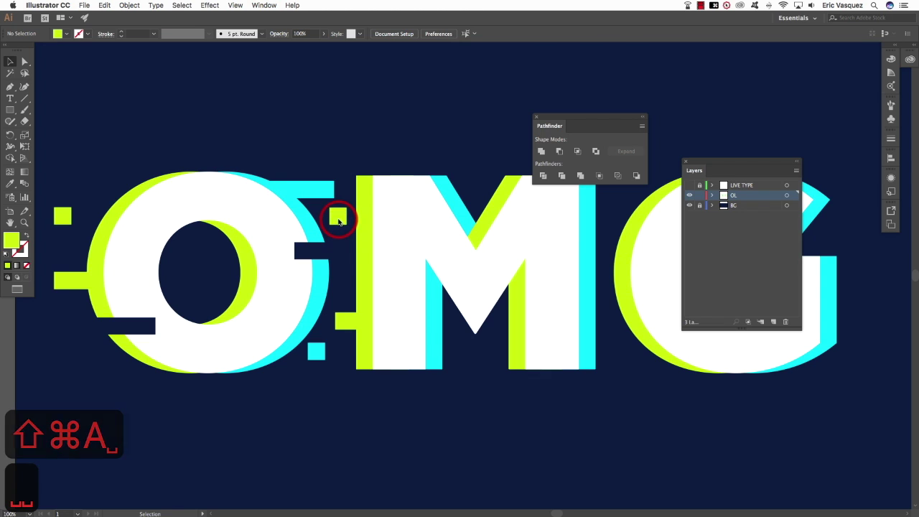
# - Copy the lime square into the M's upper notch, stretch it into a bar about 125 pt wide and recolour it cyan
pyautogui.press('super+shift+a')
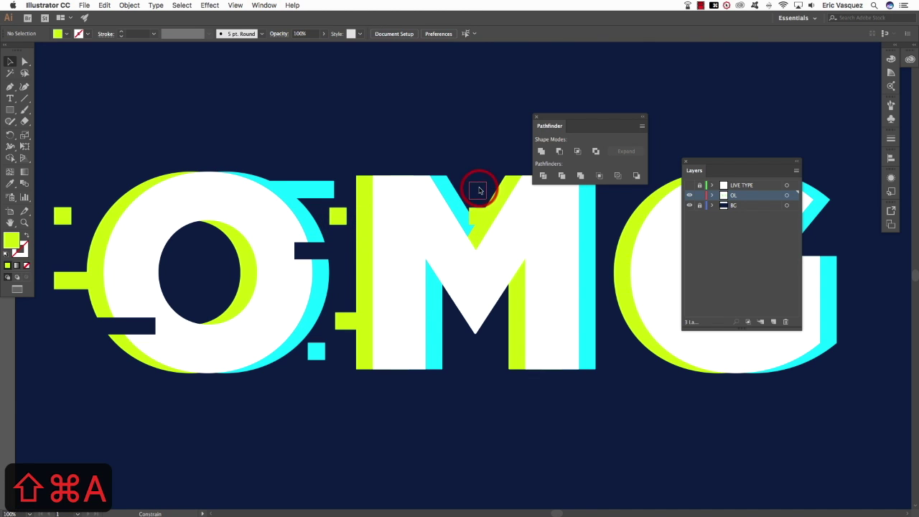
pyautogui.click(480, 184)
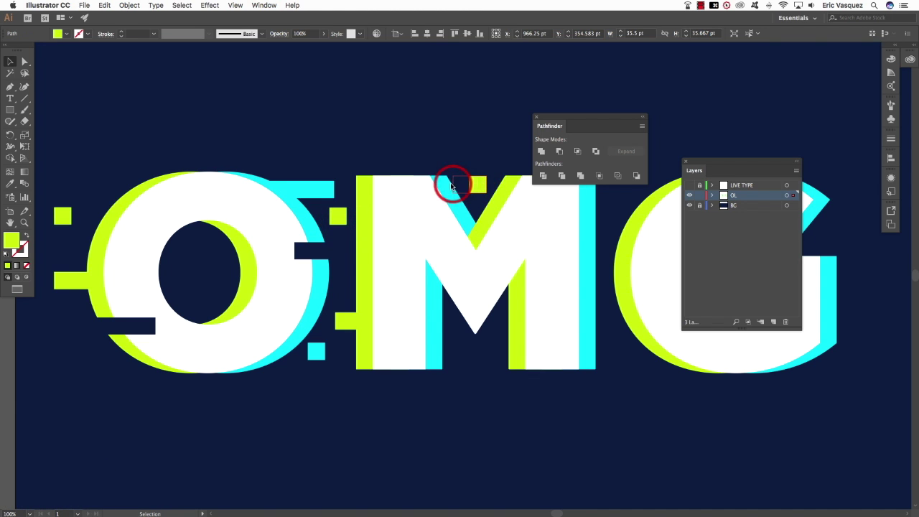
pyautogui.press('i')
pyautogui.click(463, 210)
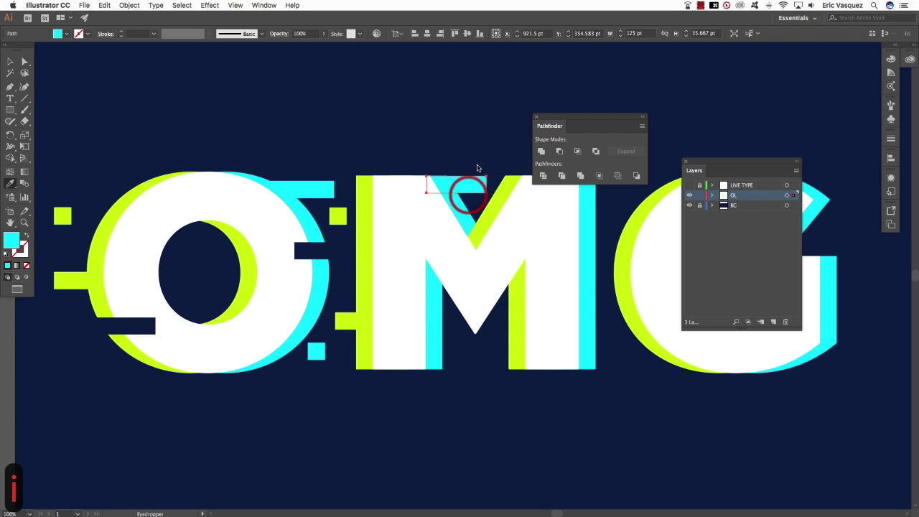
pyautogui.press('v')
pyautogui.press('shift')
pyautogui.press('super+shift+a')
# - Inspect up close how the new cyan bar joins the M's diagonal in the upper notch
pyautogui.moveTo(485, 141); pyautogui.dragTo(550, 498)
pyautogui.press('super+equal')
pyautogui.press('super+equal')
pyautogui.press('super+equal')
pyautogui.press('super+equal')
pyautogui.press('space')
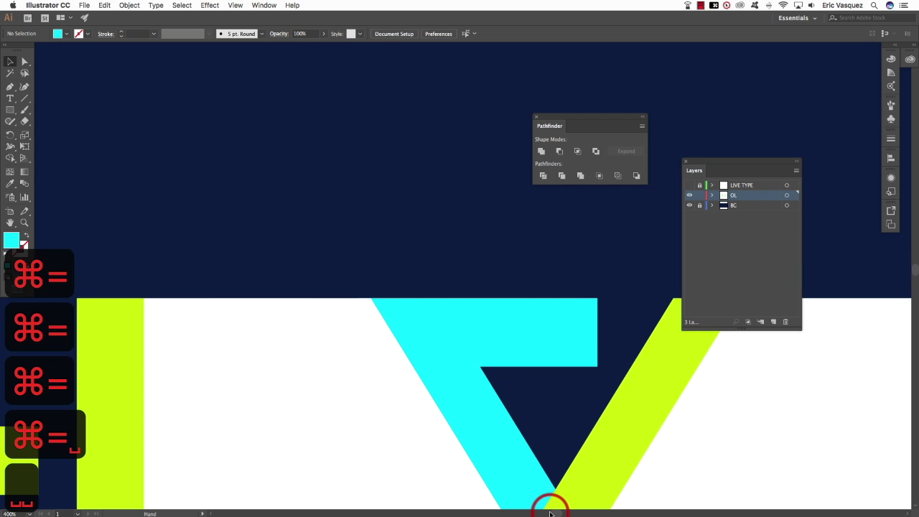
pyautogui.press('super+minus')
pyautogui.press('super+minus')
pyautogui.press('super+minus')
pyautogui.press('super+minus')
pyautogui.press('super+minus')
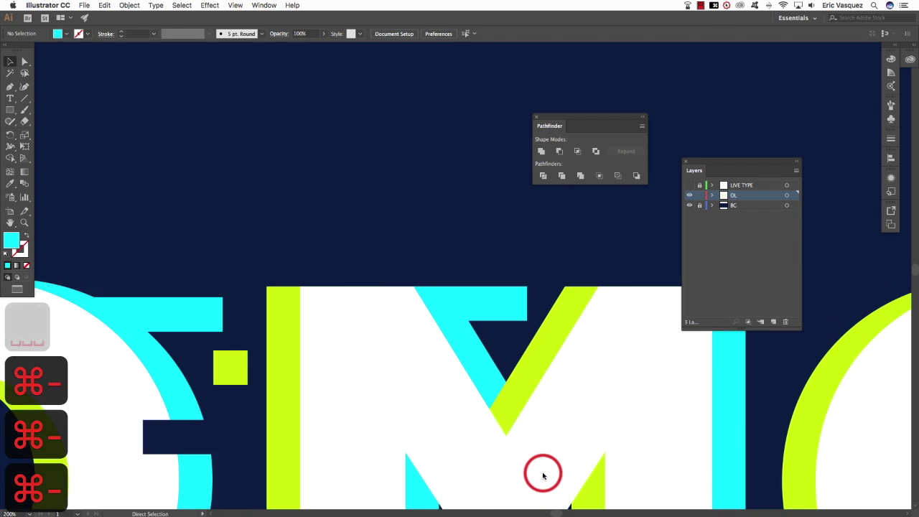
# - Duplicate the cyan bar onto the inner side of the M's left leg near its base and shorten it to about 66 pt wide
pyautogui.hscroll(3, 520, 407)
pyautogui.press('space')
pyautogui.moveTo(474, 365); pyautogui.dragTo(483, 355)
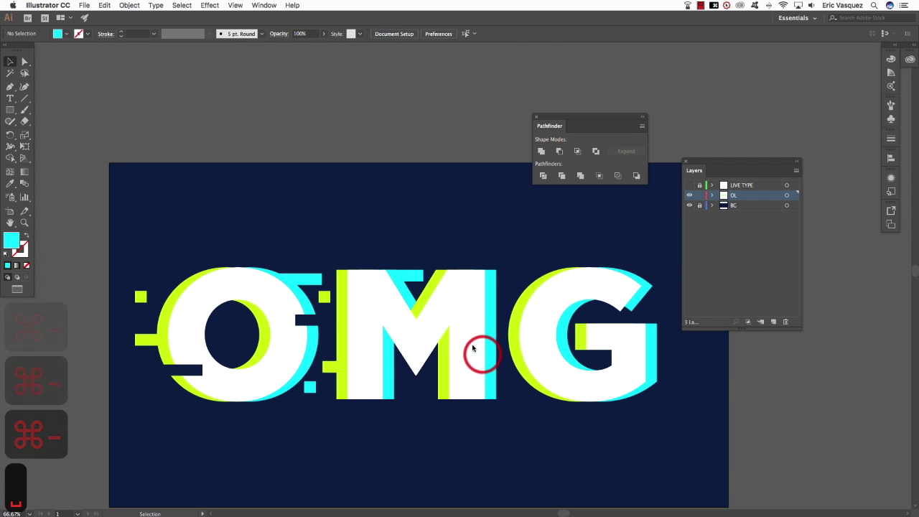
pyautogui.moveTo(418, 280); pyautogui.dragTo(420, 388)
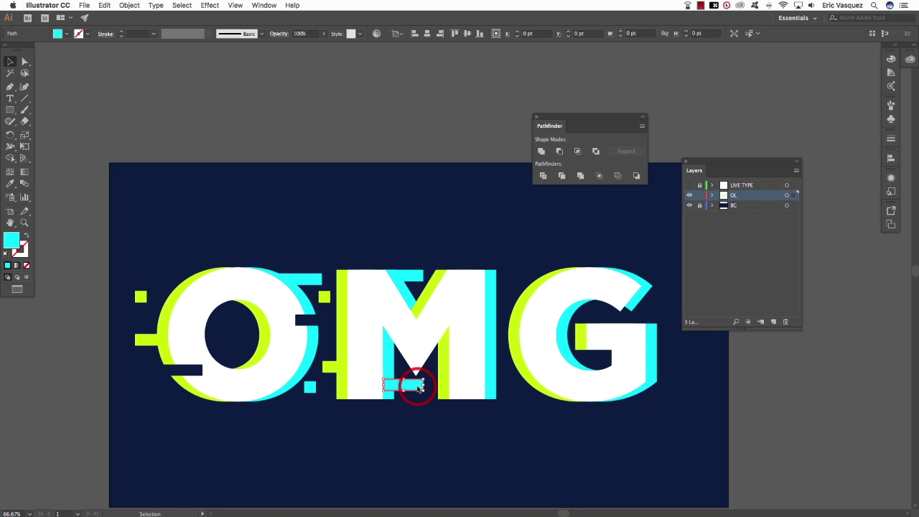
pyautogui.click(418, 413)
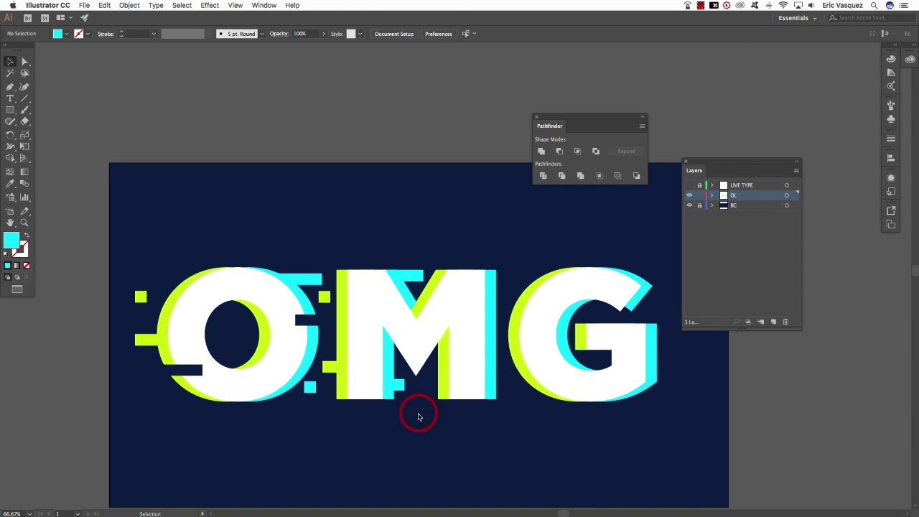
# - Duplicate the lime bar just above itself on the M's left edge, fill the copy with the background navy and bring it to the front
pyautogui.moveTo(422, 419); pyautogui.dragTo(404, 412)
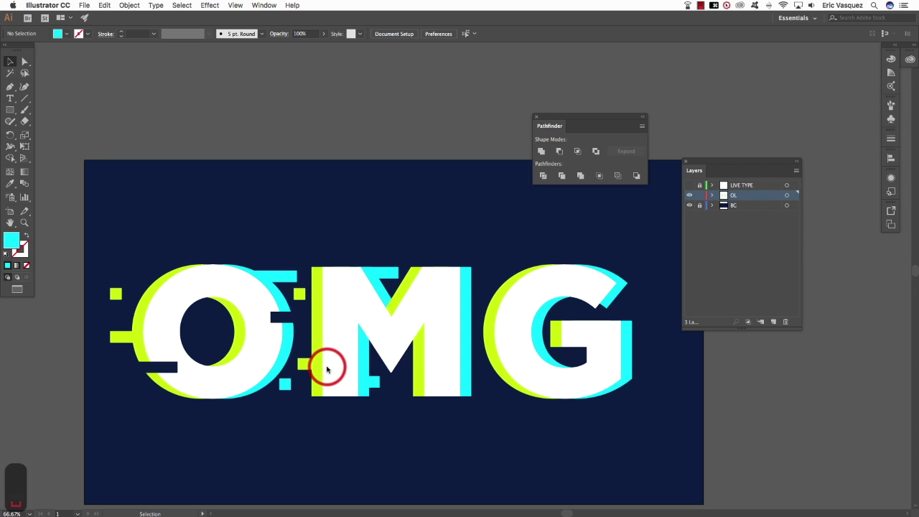
pyautogui.moveTo(306, 350); pyautogui.dragTo(307, 349)
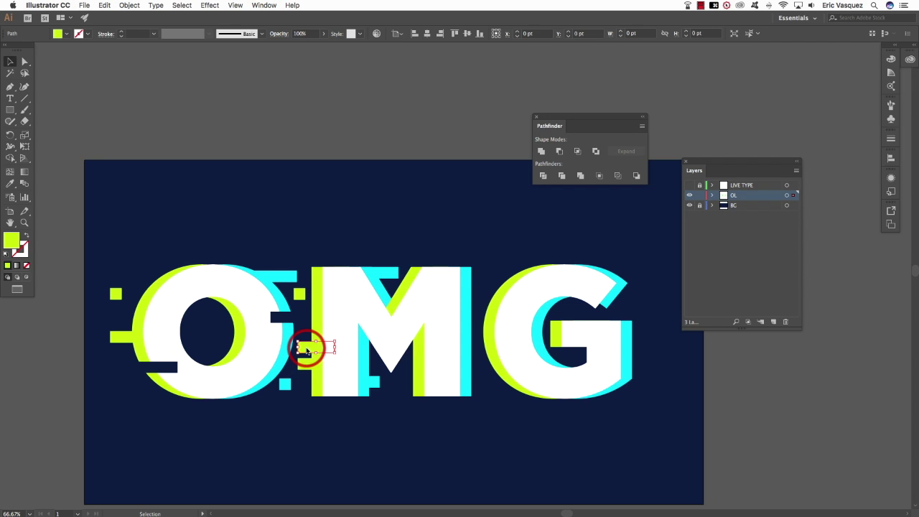
pyautogui.press('i')
pyautogui.press('v')
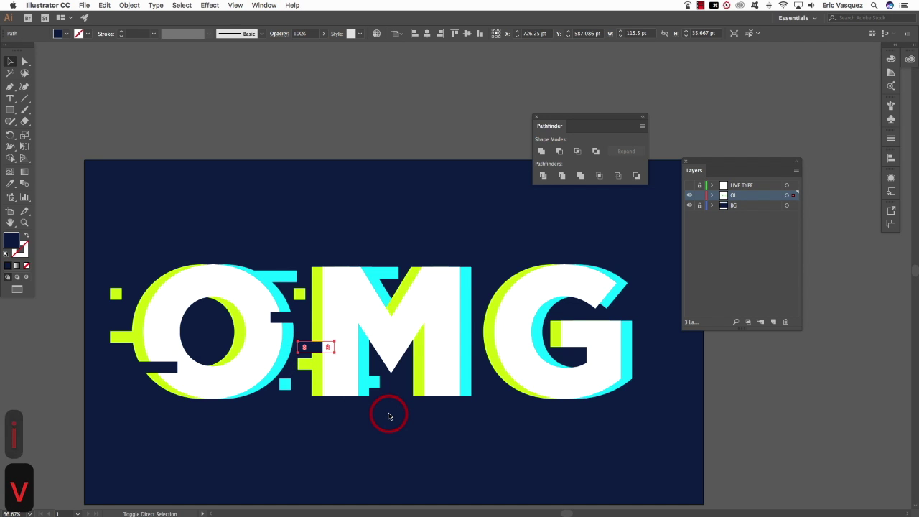
pyautogui.press('shift+super+bracketright')
pyautogui.press('shift+super+a')
# - Bring the navy bar to the front again, move it slightly up and extend it further into the M's left leg
pyautogui.click(326, 347)
pyautogui.press('v')
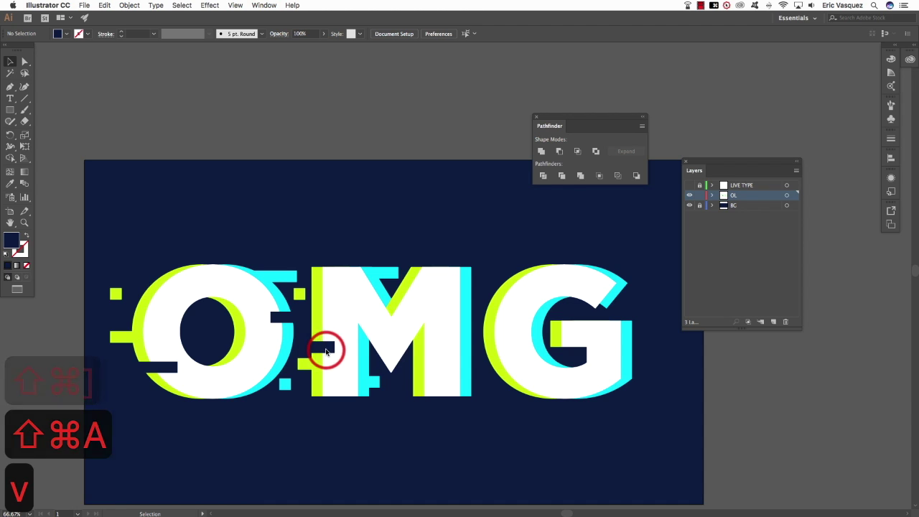
pyautogui.click(130, 6)
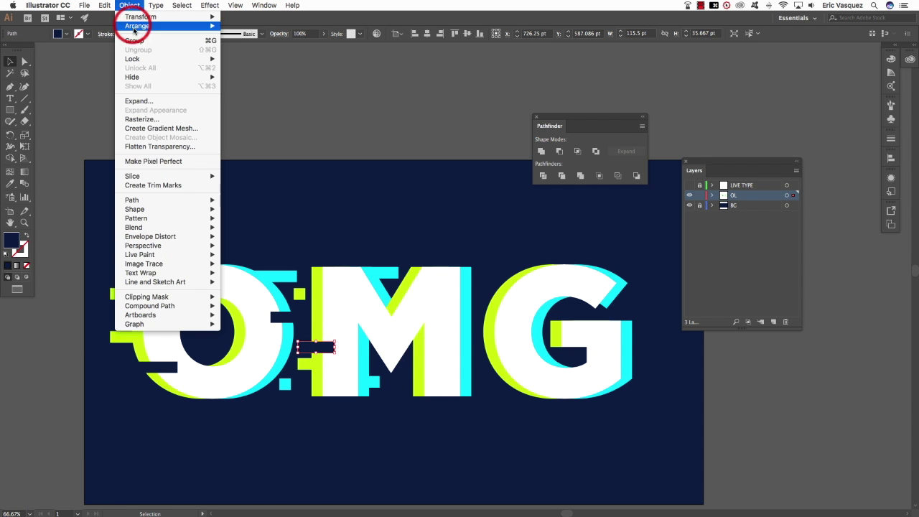
pyautogui.moveTo(133, 26)
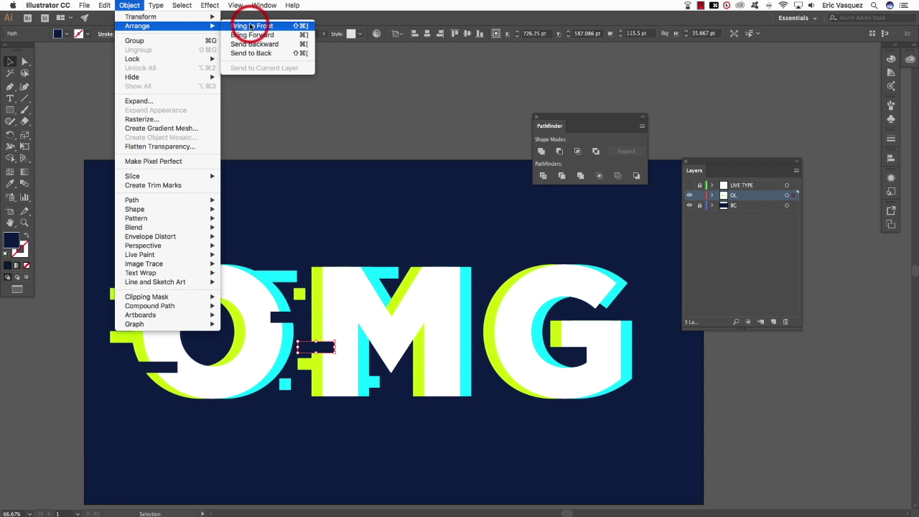
pyautogui.click(296, 26)
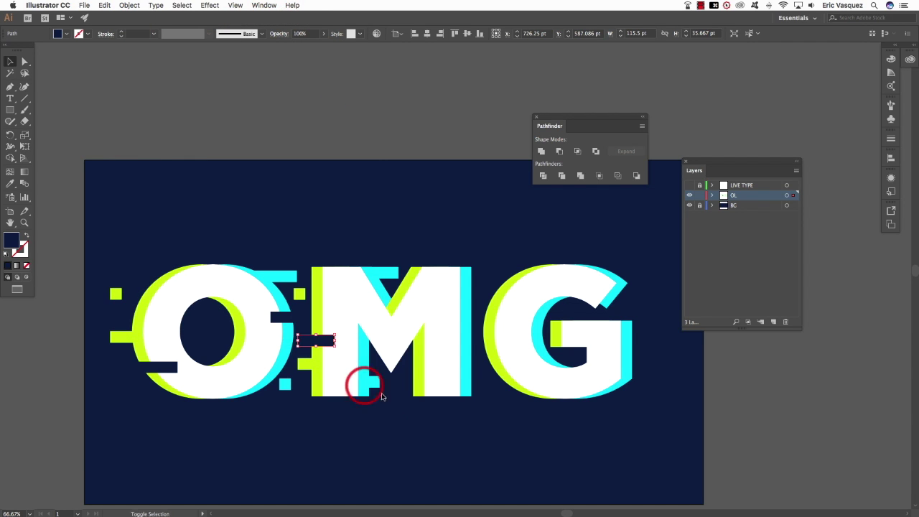
pyautogui.press('shift+super+a')
pyautogui.press('shift+super+a')
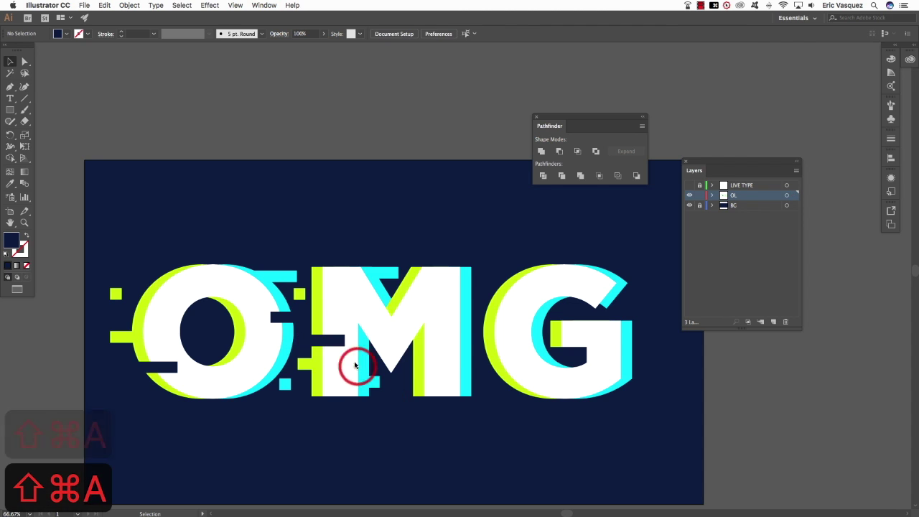
# - Duplicate the navy bar over the M's upper-left corner and shorten its left end to about 114 pt wide, clear of the O's cyan bar
pyautogui.moveTo(334, 343); pyautogui.dragTo(329, 275)
pyautogui.press('shift+super+a')
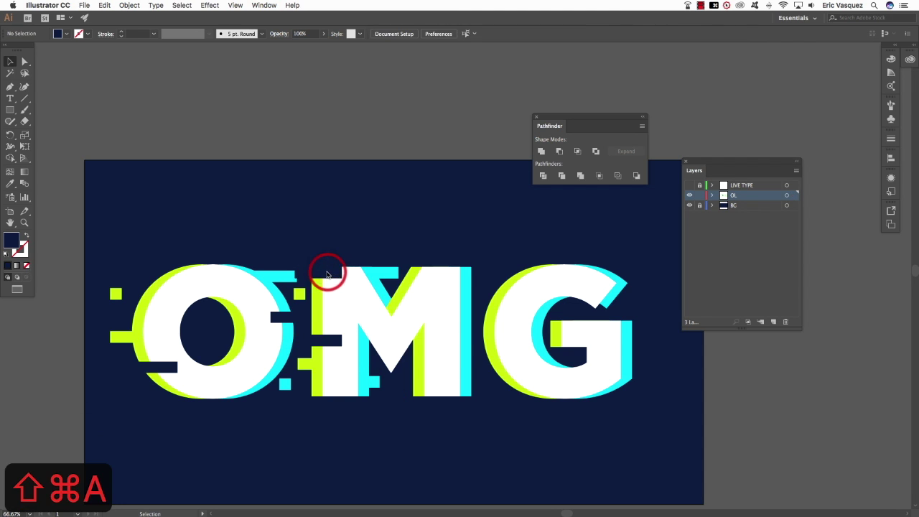
pyautogui.click(284, 278)
pyautogui.click(323, 250)
pyautogui.click(303, 273)
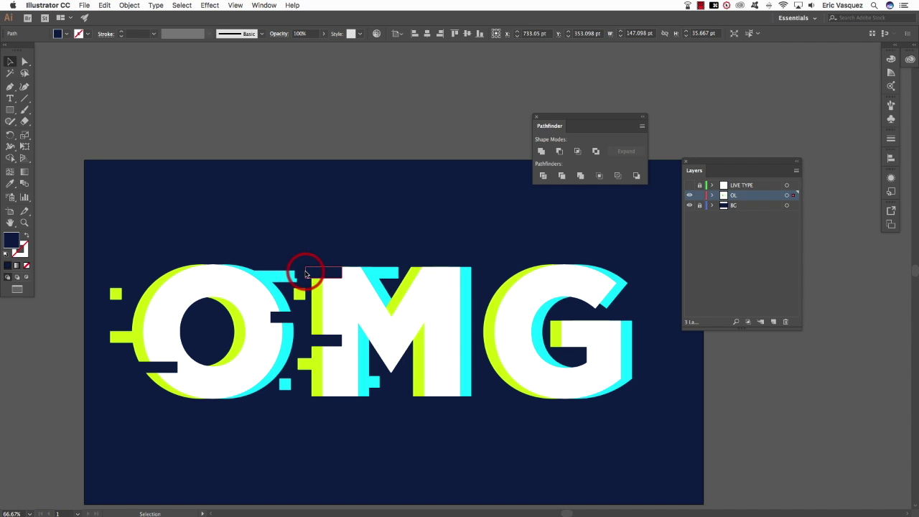
pyautogui.moveTo(305, 273); pyautogui.dragTo(305, 272)
# - Shorten the navy bar on the M's upper-left corner from its right end for a narrower notch
pyautogui.click(327, 241)
pyautogui.click(330, 274)
pyautogui.click(402, 211)
pyautogui.click(341, 273)
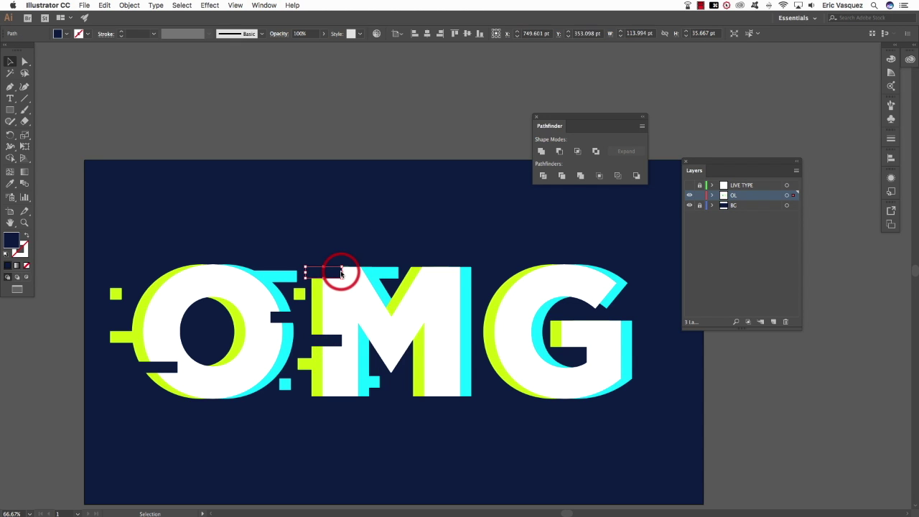
pyautogui.click(361, 232)
# - Duplicate the left leg's navy bar over the lower outer edge of the M's right leg and shorten it
pyautogui.moveTo(325, 343); pyautogui.dragTo(478, 380)
pyautogui.press('shift+super+a')
pyautogui.click(465, 370)
pyautogui.click(488, 410)
pyautogui.click(428, 407)
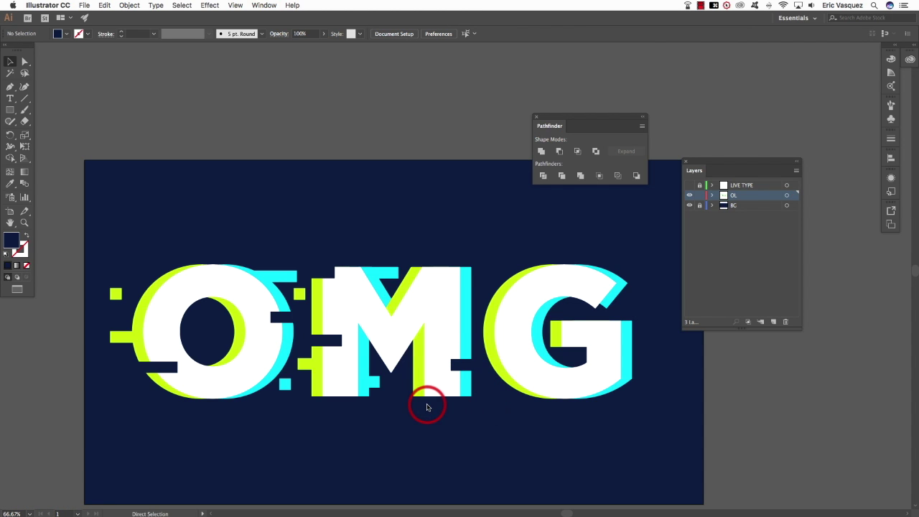
# - Copy the 36 pt cyan square beside the O into the gap between the M's legs and recolour it lime
pyautogui.press('super+equal')
pyautogui.moveTo(246, 327); pyautogui.dragTo(424, 331)
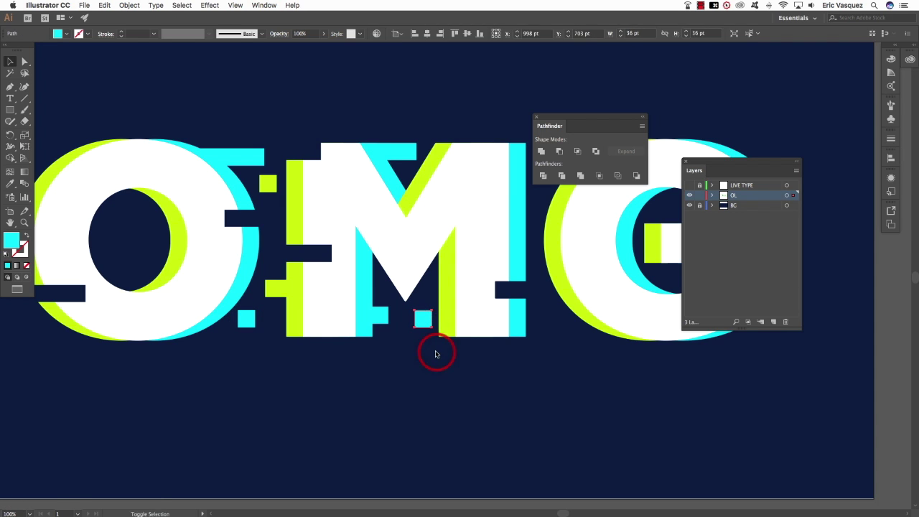
pyautogui.press('shift+super+a')
pyautogui.click(423, 319)
pyautogui.press('i')
pyautogui.click(440, 297)
pyautogui.press('shift+super+a')
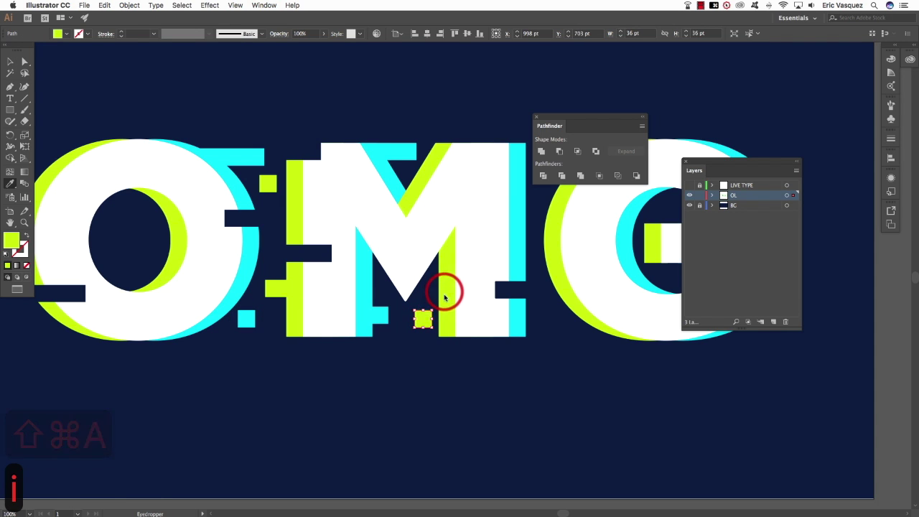
# - Move the lime square to the base of the M's right leg and stretch it left into a bar in the gap
pyautogui.press('v')
pyautogui.moveTo(435, 330); pyautogui.dragTo(440, 329)
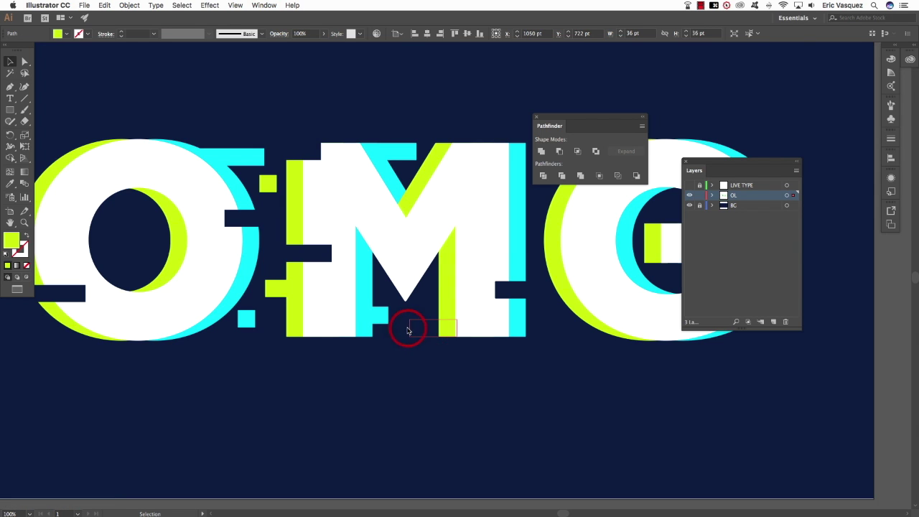
pyautogui.click(412, 373)
# - Move the short cyan bar higher up the inner side of the M's left leg
pyautogui.moveTo(467, 375); pyautogui.dragTo(460, 411)
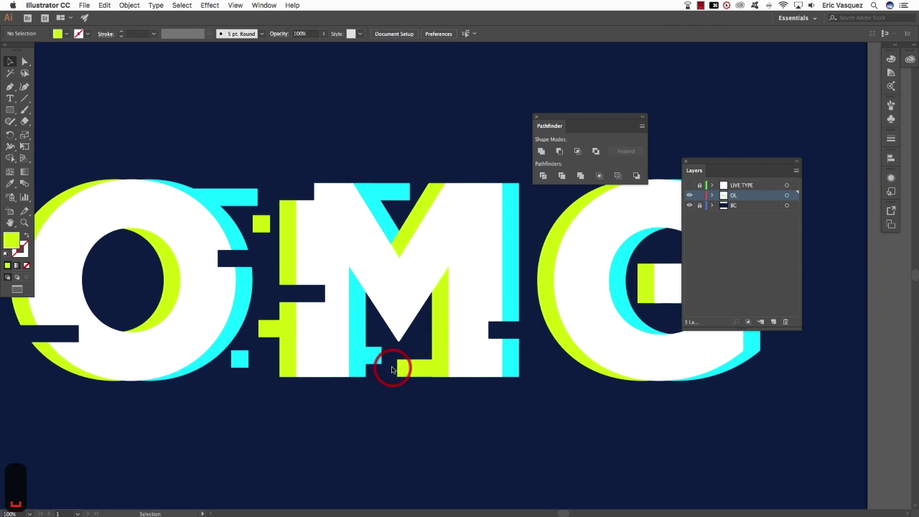
pyautogui.moveTo(382, 361); pyautogui.dragTo(376, 361)
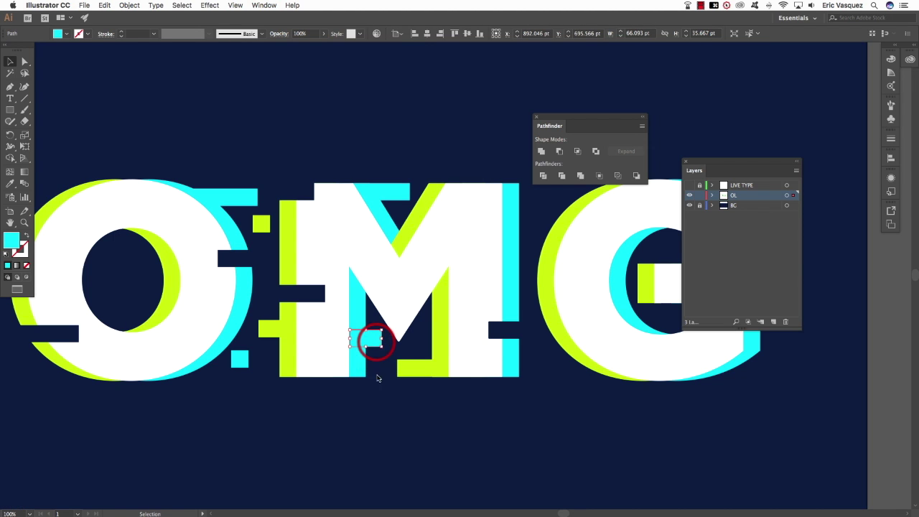
pyautogui.click(379, 387)
# - Move the short cyan bar to the upper gap between M and G and shrink it to a square about 36 pt wide
pyautogui.moveTo(409, 427); pyautogui.dragTo(402, 457)
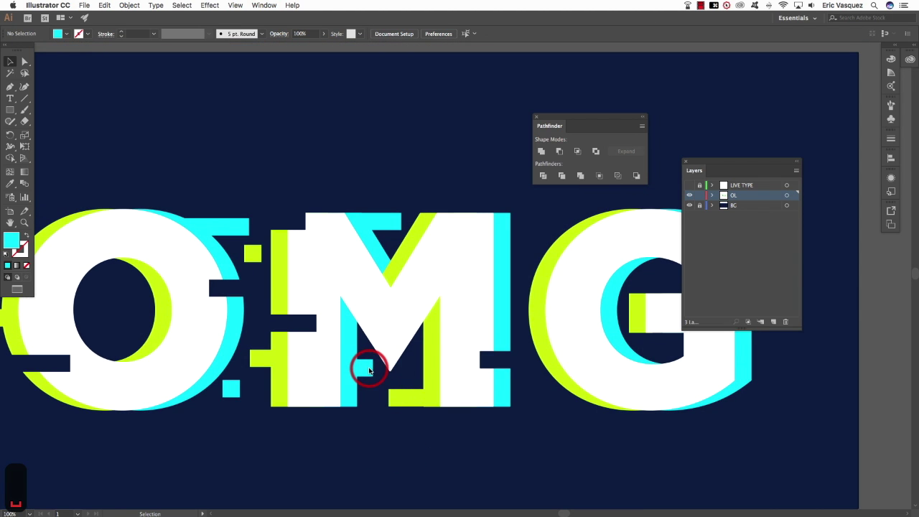
pyautogui.moveTo(369, 370); pyautogui.dragTo(542, 221)
pyautogui.press('a')
pyautogui.keyDown('shift'); pyautogui.click(516, 231); pyautogui.keyUp('shift')
pyautogui.hotkey('shift', 'Right')
pyautogui.hotkey('shift', 'Right')
pyautogui.hotkey('shift', 'Right')
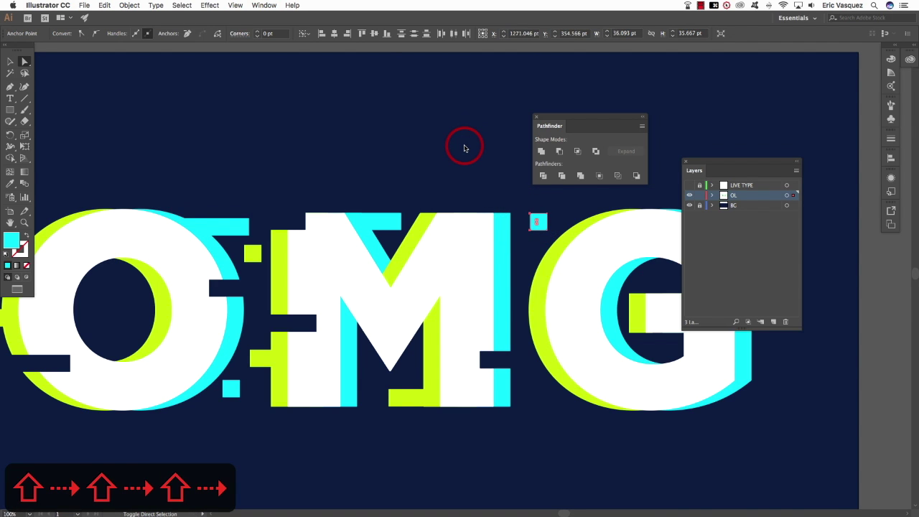
# - Reposition the cyan square in the gap between M and G, level with the M's top edge
pyautogui.press('shift+super+a')
pyautogui.press('v')
pyautogui.moveTo(531, 224); pyautogui.dragTo(533, 225)
pyautogui.click(516, 192)
pyautogui.press('Right')
pyautogui.press('Right')
pyautogui.press('Right')
pyautogui.press('Right')
pyautogui.click(503, 188)
# - Select the M with all its glitch bars and squares and combine them with Pathfinder Merge
pyautogui.press('space')
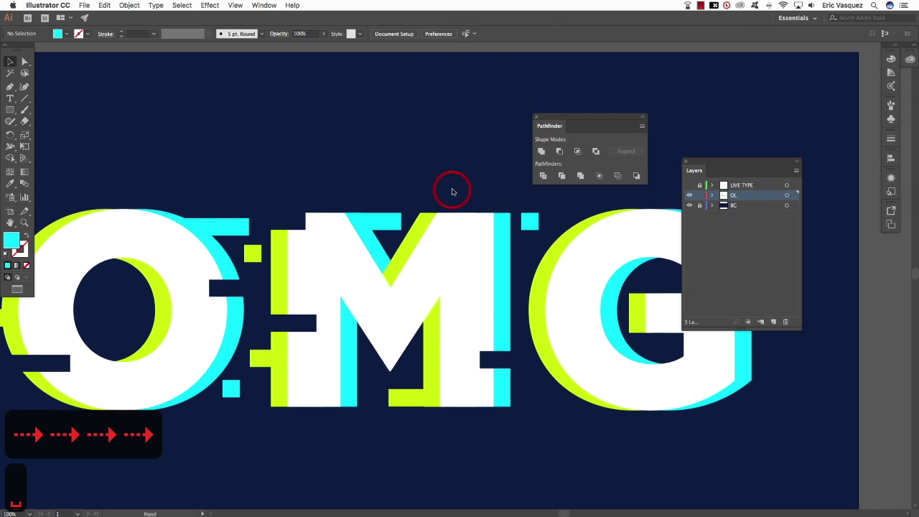
pyautogui.moveTo(418, 187); pyautogui.dragTo(427, 178)
pyautogui.moveTo(294, 274); pyautogui.dragTo(532, 419)
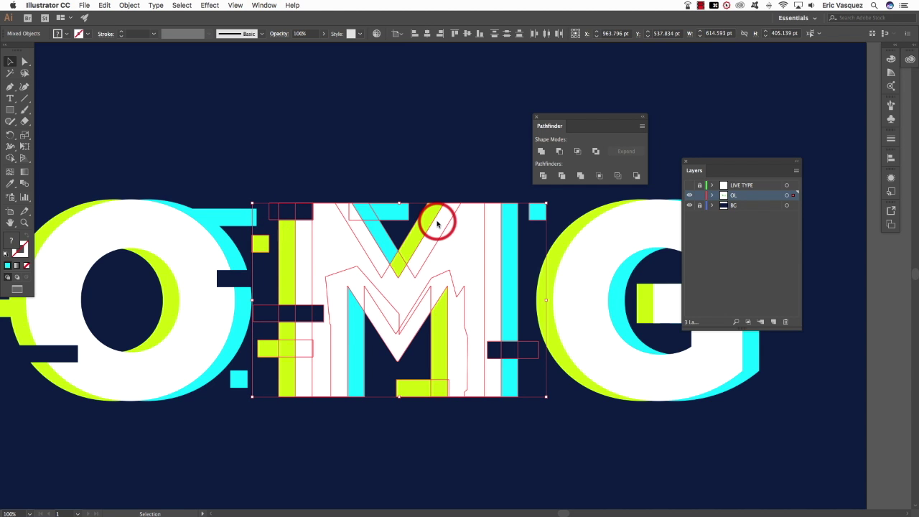
pyautogui.click(581, 177)
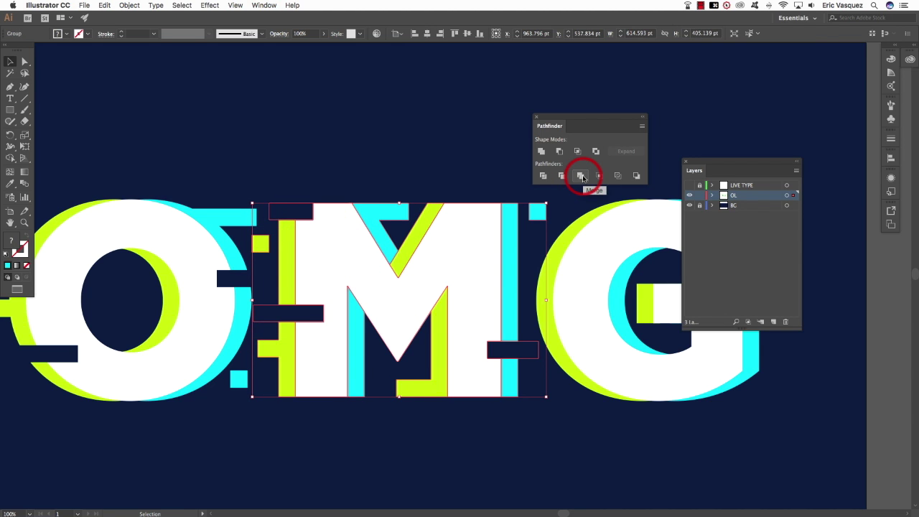
# - Delete the three navy bars from the merged M artwork, leaving real cut-outs in the letter
pyautogui.press('shift+super+a')
pyautogui.press('a')
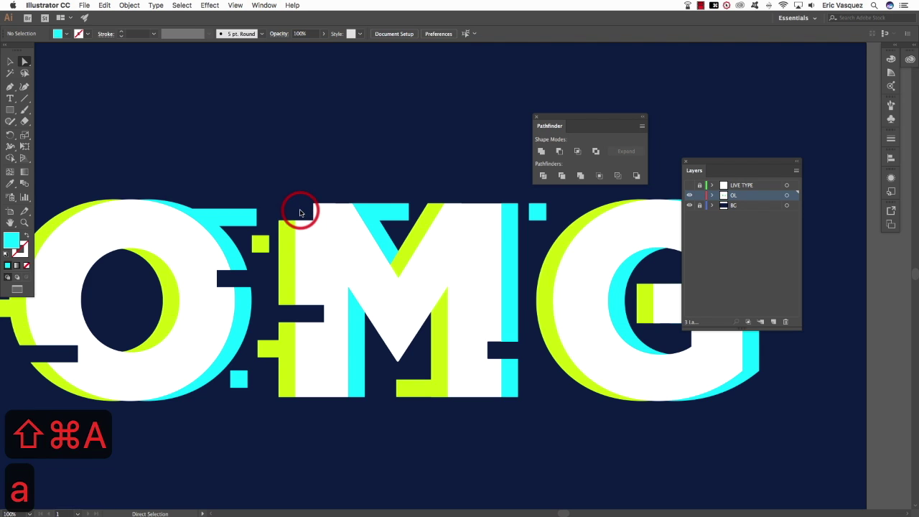
pyautogui.click(298, 210)
pyautogui.keyDown('shift'); pyautogui.click(303, 314); pyautogui.keyUp('shift')
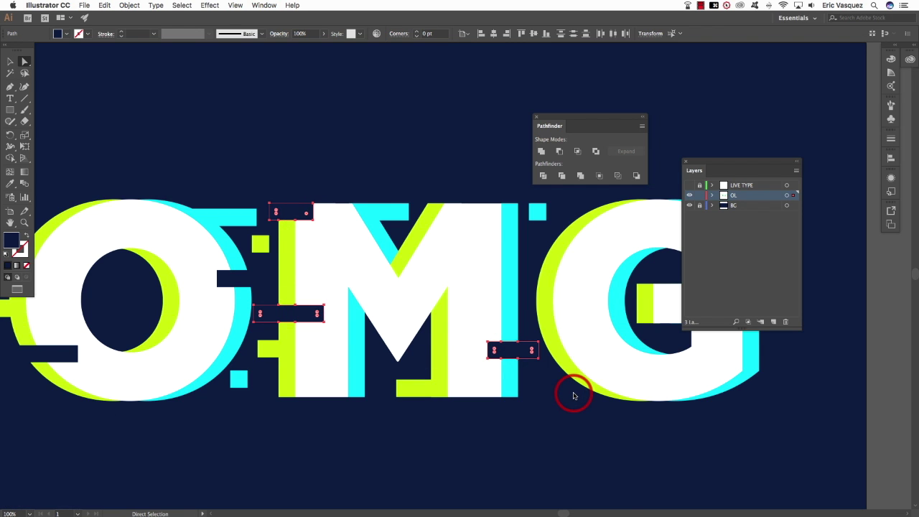
pyautogui.press('BackSpace')
pyautogui.press('v')
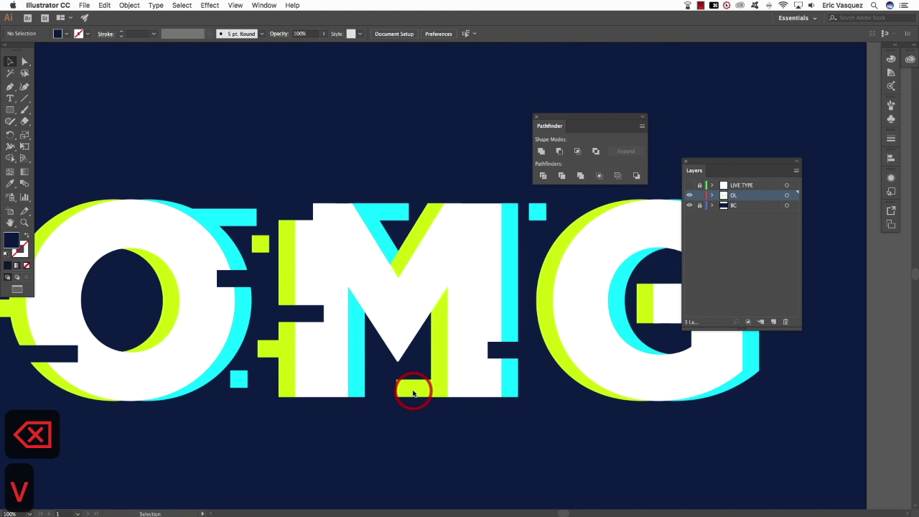
pyautogui.press('space')
pyautogui.press('space')
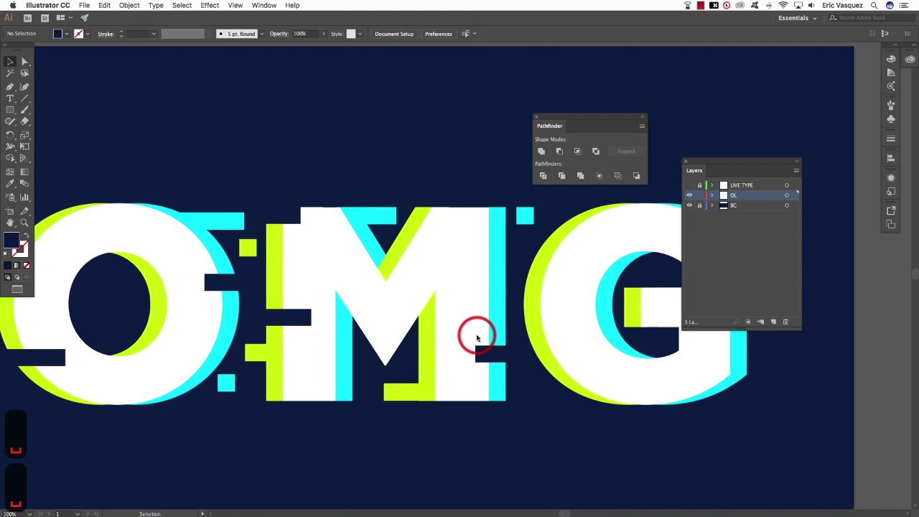
pyautogui.press('super+minus')
pyautogui.moveTo(502, 352); pyautogui.dragTo(416, 371)
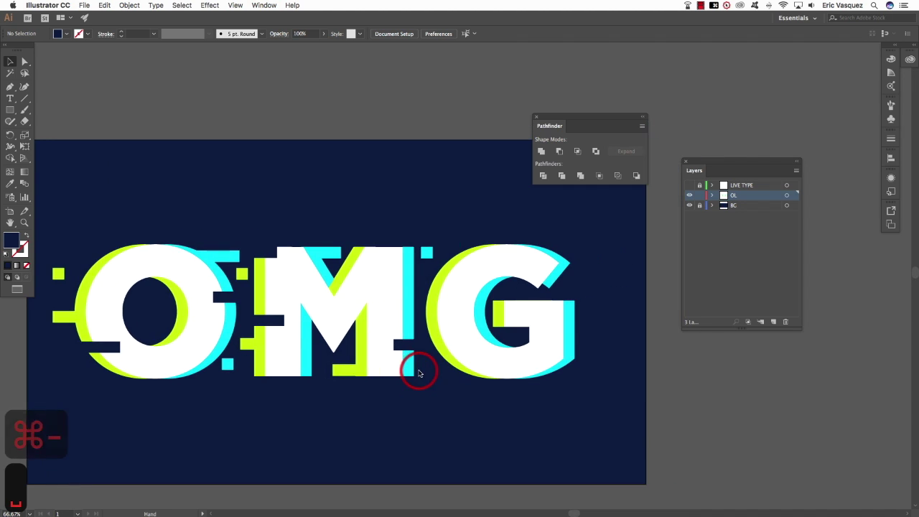
# - Shift the whole G with its lime and cyan layers slightly right, away from the M
pyautogui.click(442, 337)
pyautogui.press('super+equal')
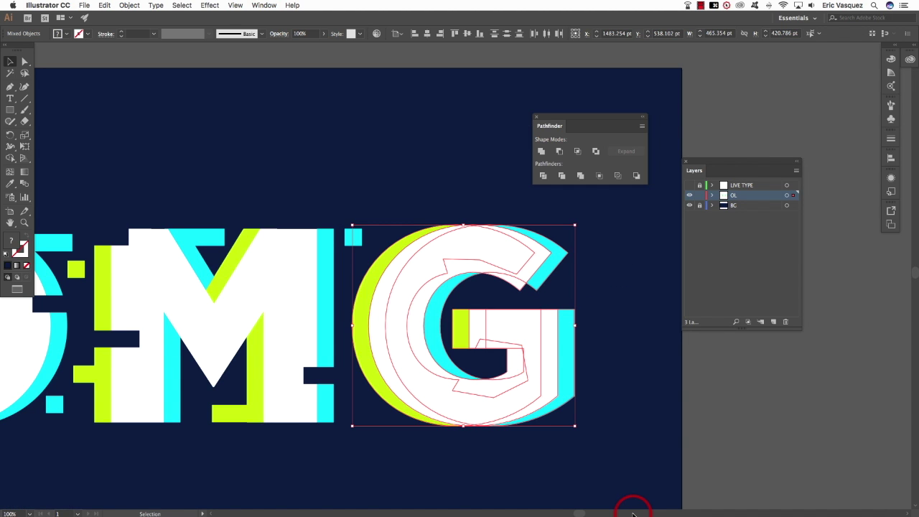
pyautogui.hotkey('shift', 'Right')
pyautogui.hotkey('shift', 'Right')
pyautogui.hotkey('shift', 'Right')
pyautogui.press('super+shift+a')
pyautogui.press('v')
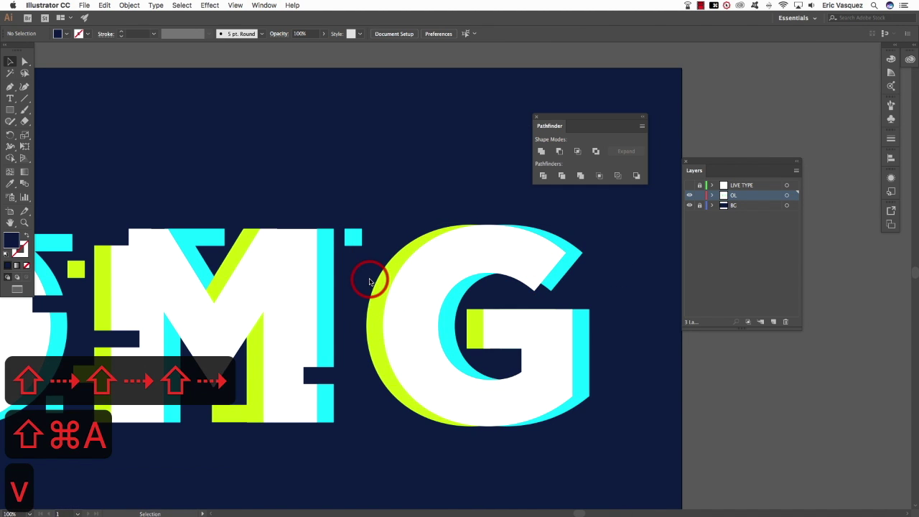
# - Ungroup the merged M artwork and duplicate its cyan square onto the G's upper-left edge
pyautogui.click(352, 239)
pyautogui.press('super+shift+g')
pyautogui.press('super+shift+a')
pyautogui.click(354, 237)
pyautogui.moveTo(354, 237); pyautogui.dragTo(389, 237)
# - Stretch the right side of the duplicated square into a cyan bar about 156 pt wide
pyautogui.press('a')
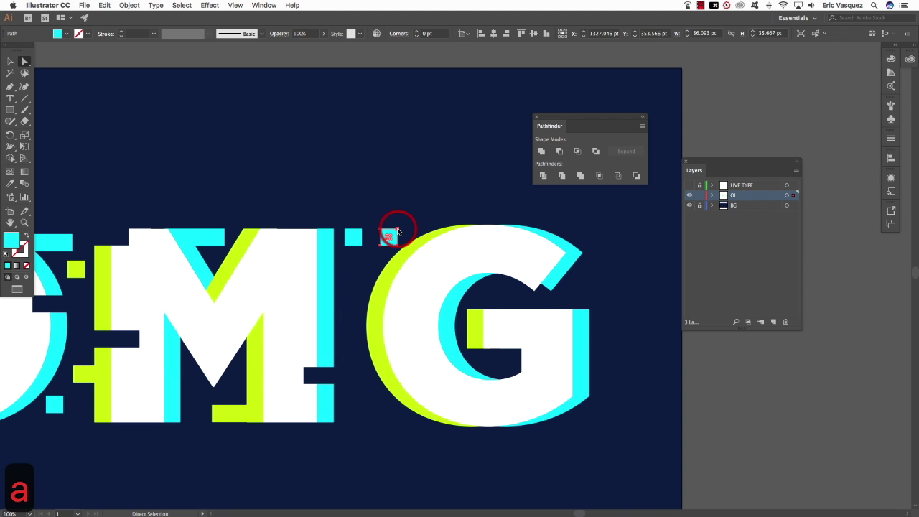
pyautogui.click(398, 230)
pyautogui.keyDown('shift'); pyautogui.click(398, 246); pyautogui.keyUp('shift')
pyautogui.hotkey('shift', 'Right')
pyautogui.hotkey('shift', 'Right')
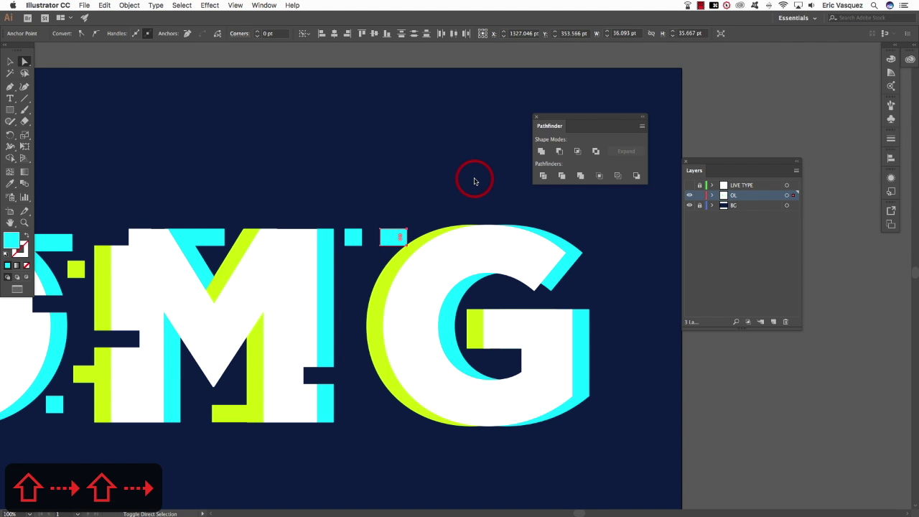
pyautogui.hotkey('shift', 'Right')
pyautogui.hotkey('shift', 'Right')
pyautogui.hotkey('shift', 'Right')
pyautogui.hotkey('shift', 'Right')
pyautogui.hotkey('shift', 'Right')
pyautogui.hotkey('shift', 'Right')
pyautogui.hotkey('shift', 'Right')
pyautogui.hotkey('shift', 'Right')
pyautogui.hotkey('shift', 'Right')
pyautogui.hotkey('shift', 'Right')
pyautogui.press('super+shift+a')
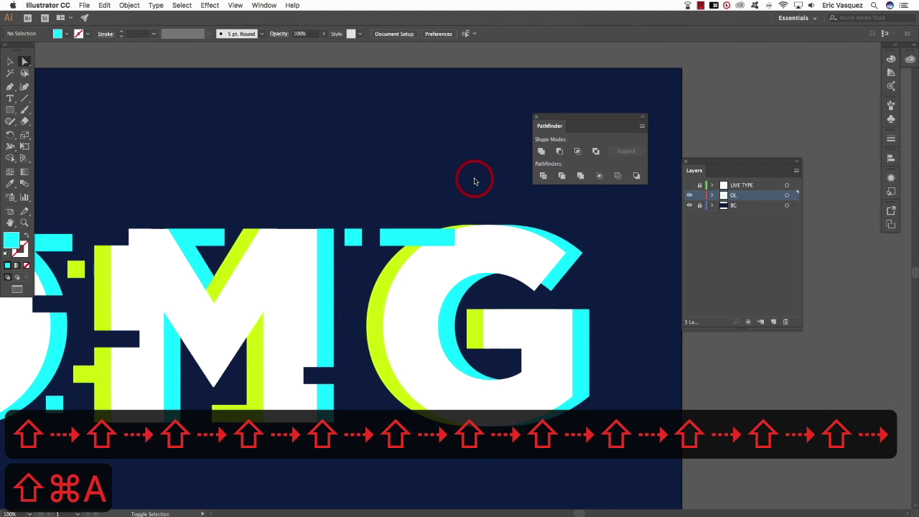
# - Recolor the cyan bar lime by sampling the G's lime edge and move it down and left so it juts out of the G
pyautogui.hscroll(3, 473, 180)
pyautogui.scroll(1, 474, 180)
pyautogui.press('v')
pyautogui.click(373, 255)
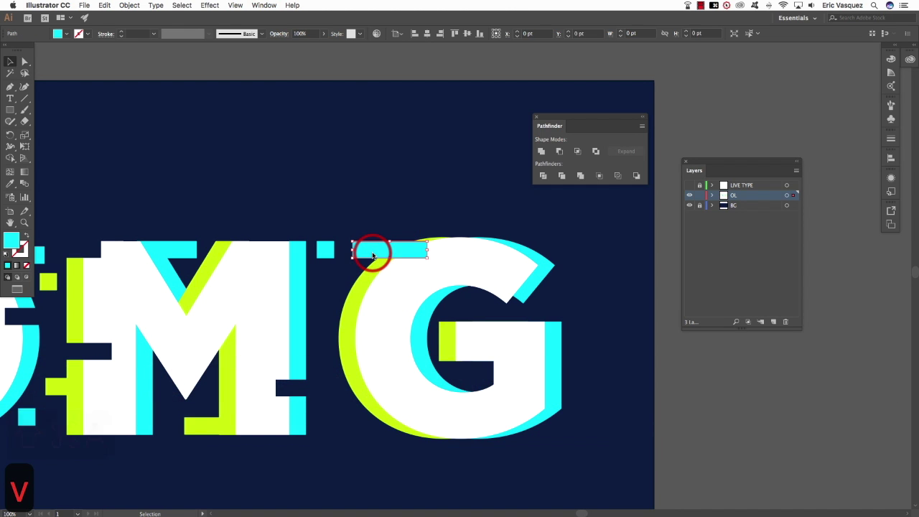
pyautogui.press('i')
pyautogui.click(362, 271)
pyautogui.moveTo(369, 263); pyautogui.dragTo(364, 302)
pyautogui.hotkey('shift', 'Left')
pyautogui.hotkey('shift', 'Left')
pyautogui.hotkey('shift', 'Left')
pyautogui.hotkey('shift', 'Left')
pyautogui.hotkey('shift', 'Left')
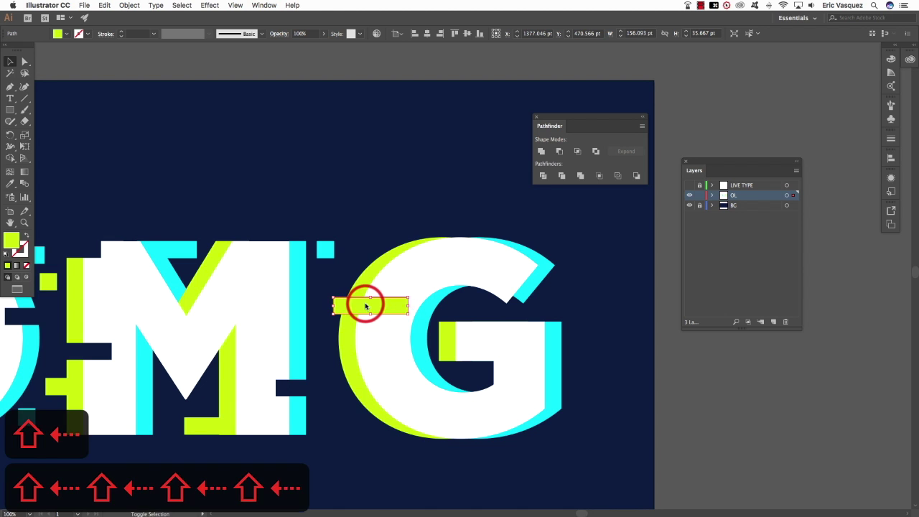
pyautogui.hotkey('shift', 'Left')
pyautogui.hotkey('shift', 'Left')
pyautogui.hotkey('shift', 'Left')
# - Bring the G's white shape to the front, over the lime bar
pyautogui.scroll(1, 365, 304)
pyautogui.click(420, 282)
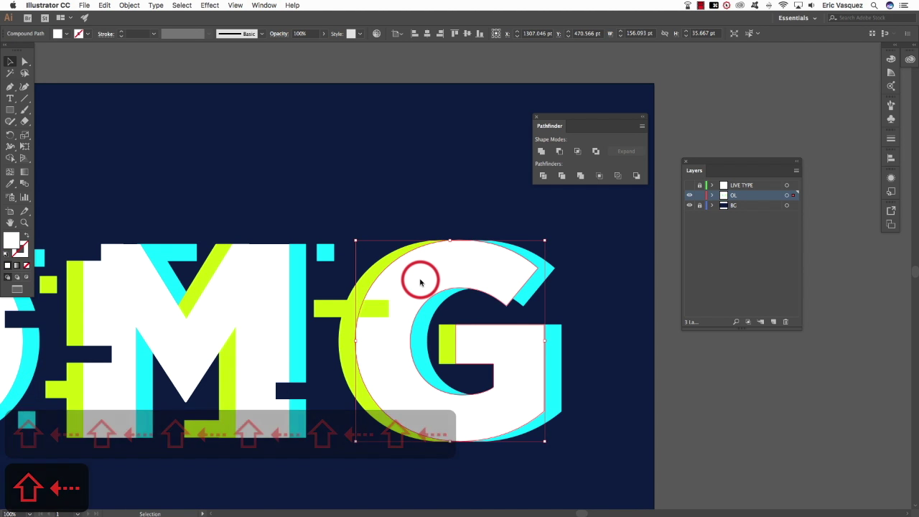
pyautogui.press('shift+super+bracketright')
pyautogui.press('shift+super+a')
# - Duplicate the lime bar across to the G's right edge
pyautogui.scroll(-5, 410, 324)
pyautogui.hscroll(-2, 409, 324)
pyautogui.moveTo(377, 167); pyautogui.dragTo(602, 214)
pyautogui.press('space')
pyautogui.moveTo(600, 233); pyautogui.dragTo(535, 243)
# - Recolor the duplicated bar cyan from the G's cyan edge and move it lower on the G's right side
pyautogui.press('i')
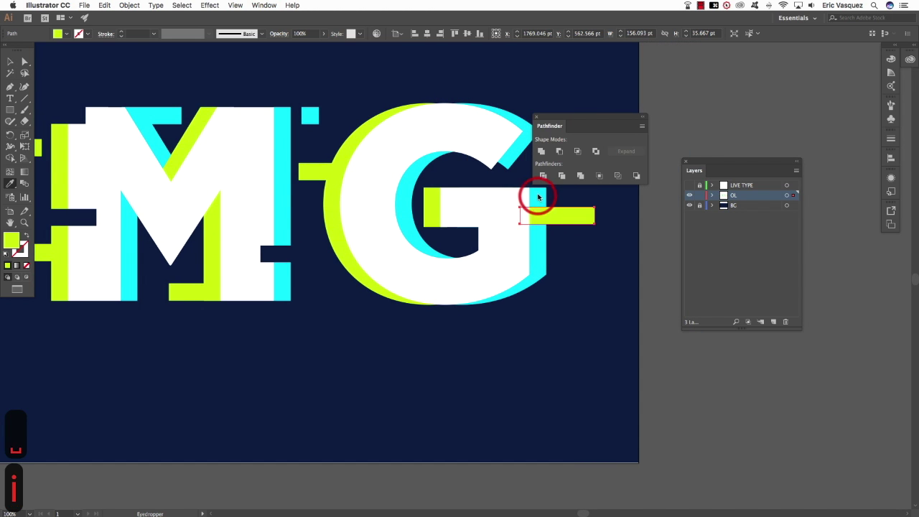
pyautogui.click(538, 197)
pyautogui.press('shift+super+a')
pyautogui.press('v')
pyautogui.moveTo(570, 242); pyautogui.dragTo(570, 254)
pyautogui.click(603, 285)
pyautogui.click(573, 247)
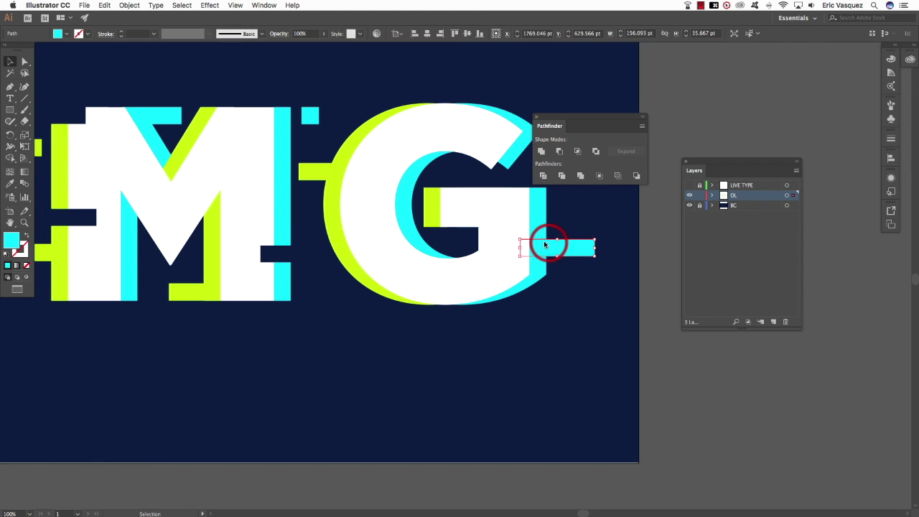
# - Shrink the cyan bar from its inner end into a square about 36 pt wide, detached from the G
pyautogui.press('a')
pyautogui.click(519, 256)
pyautogui.keyDown('shift'); pyautogui.click(520, 239); pyautogui.keyUp('shift')
pyautogui.hotkey('shift', 'Right')
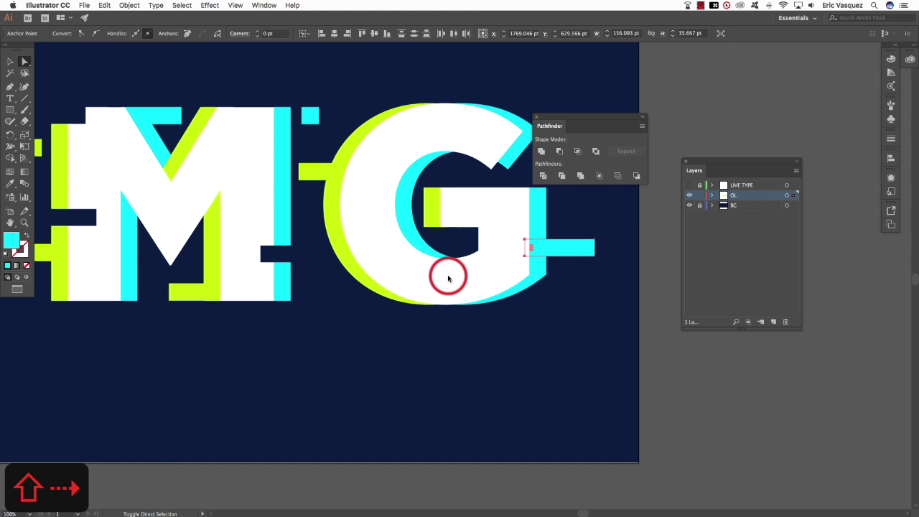
pyautogui.hotkey('shift', 'Right')
pyautogui.hotkey('shift', 'Right')
pyautogui.hotkey('shift', 'Right')
pyautogui.hotkey('shift', 'Right')
pyautogui.hotkey('shift', 'Right')
pyautogui.hotkey('shift', 'Right')
pyautogui.hotkey('shift', 'Right')
pyautogui.hotkey('shift', 'Right')
pyautogui.hotkey('shift', 'Right')
pyautogui.hotkey('shift', 'Right')
pyautogui.hotkey('shift', 'Right')
pyautogui.hotkey('shift', 'Right')
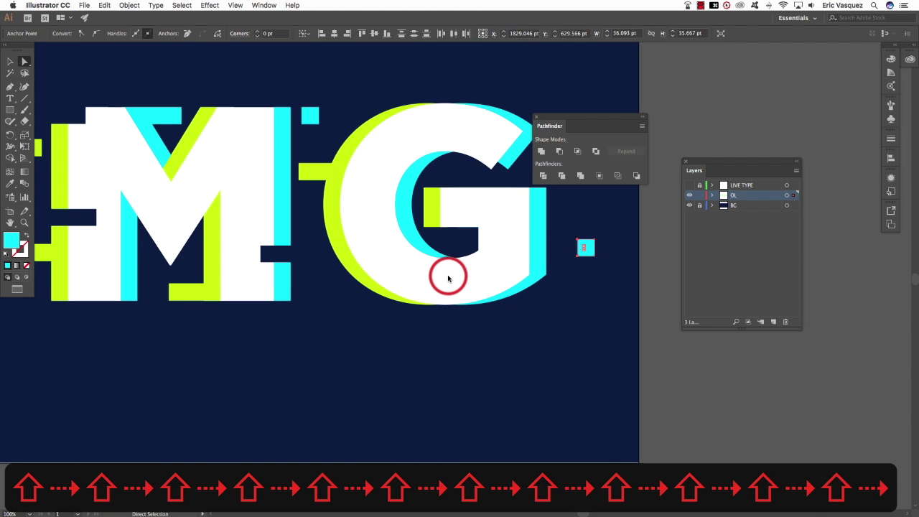
# - Duplicate the cyan square above itself, stretch the copy into a bar touching the G, and raise it level with the crossbar
pyautogui.press('shift+super+a')
pyautogui.press('v')
pyautogui.scroll(1, 615, 280)
pyautogui.moveTo(590, 275); pyautogui.dragTo(583, 239)
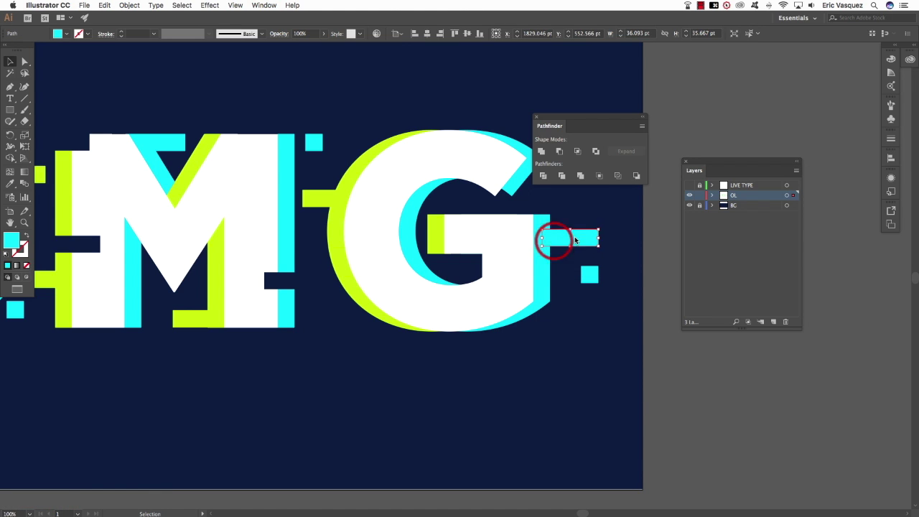
pyautogui.press('shift+super+a')
pyautogui.moveTo(585, 226); pyautogui.dragTo(585, 224)
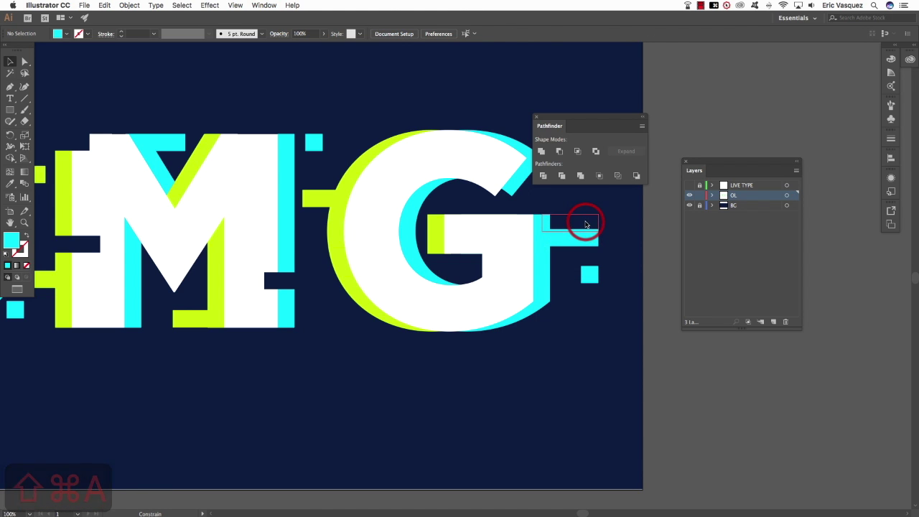
pyautogui.click(623, 251)
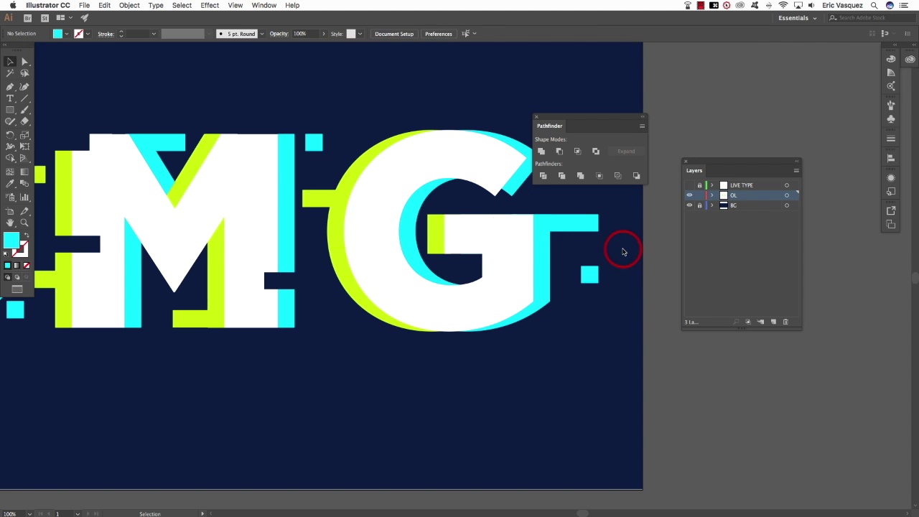
# - Extend the cyan bar beneath the G to about 180 pt wide and align its upper edge with the crossbar
pyautogui.press('super+equal')
pyautogui.press('super+equal')
pyautogui.press('super+equal')
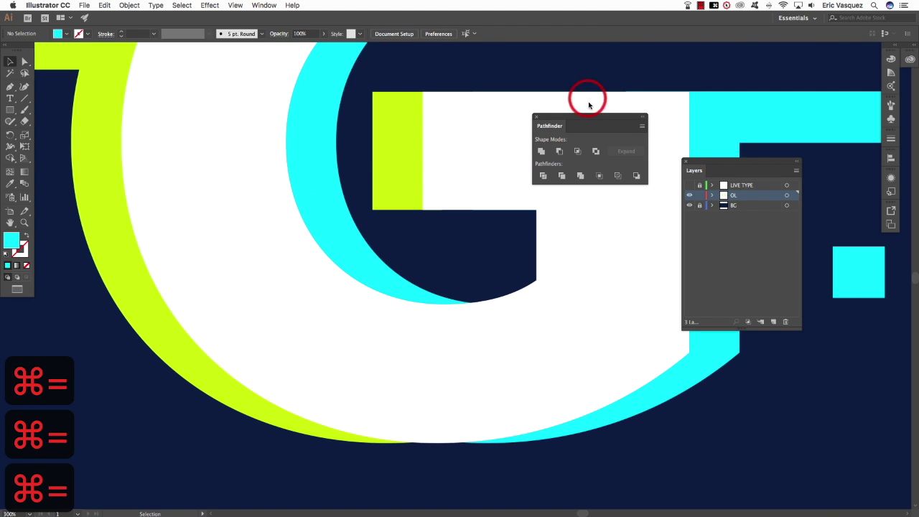
pyautogui.moveTo(683, 93); pyautogui.dragTo(218, 202)
pyautogui.click(379, 233)
pyautogui.press('Down')
pyautogui.press('shift+super+a')
pyautogui.press('space')
pyautogui.press('super+equal')
pyautogui.press('super+equal')
pyautogui.press('space')
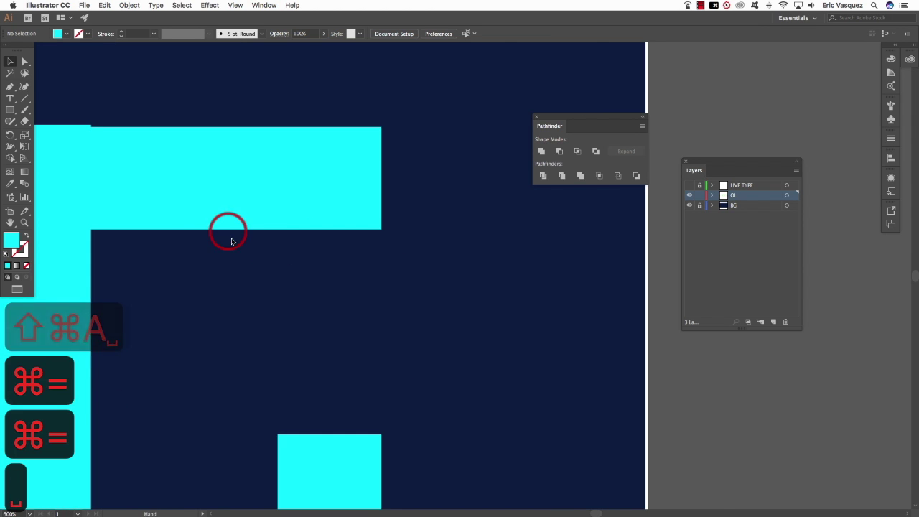
pyautogui.moveTo(230, 230); pyautogui.dragTo(486, 328)
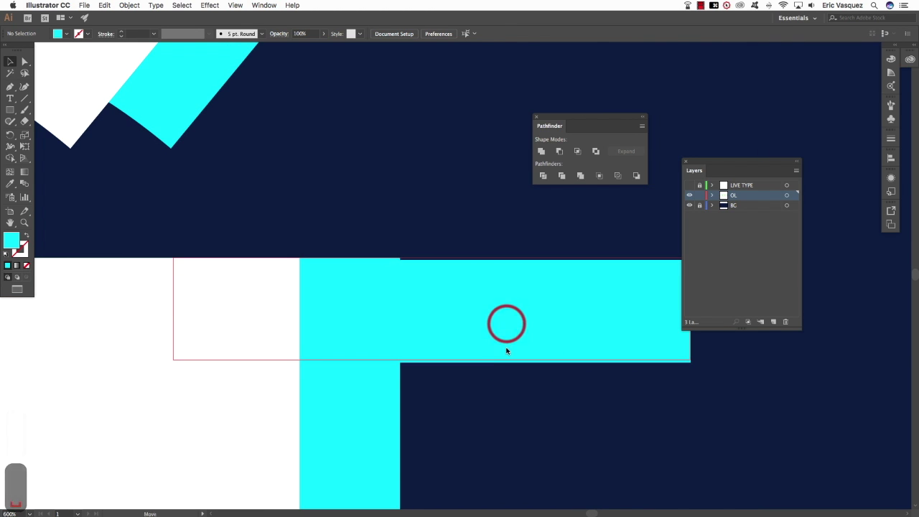
pyautogui.click(476, 333)
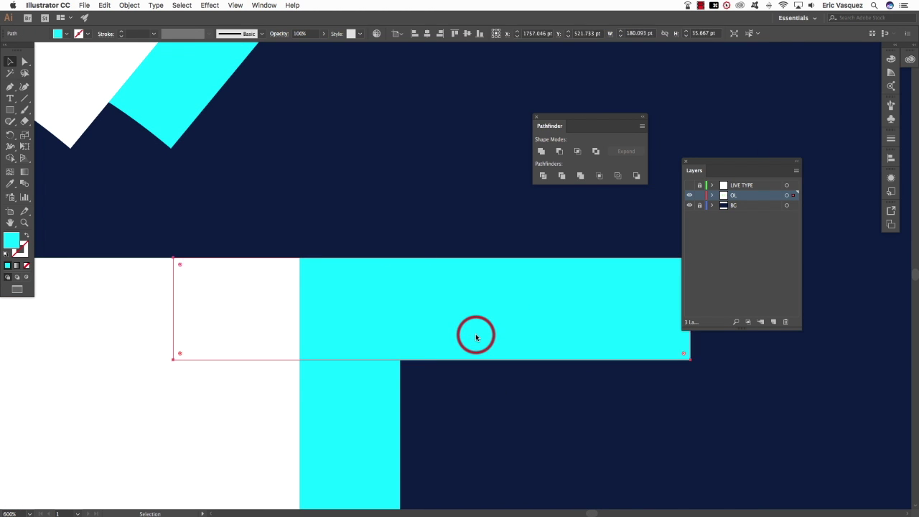
# - Close the Layers panel and fine-tune the cyan bar's upper edge so it sits flush with the G's crossbar
pyautogui.press('super+equal')
pyautogui.press('super+equal')
pyautogui.press('space')
pyautogui.moveTo(181, 277); pyautogui.dragTo(517, 349)
pyautogui.press('shift+super+a')
pyautogui.click(642, 290)
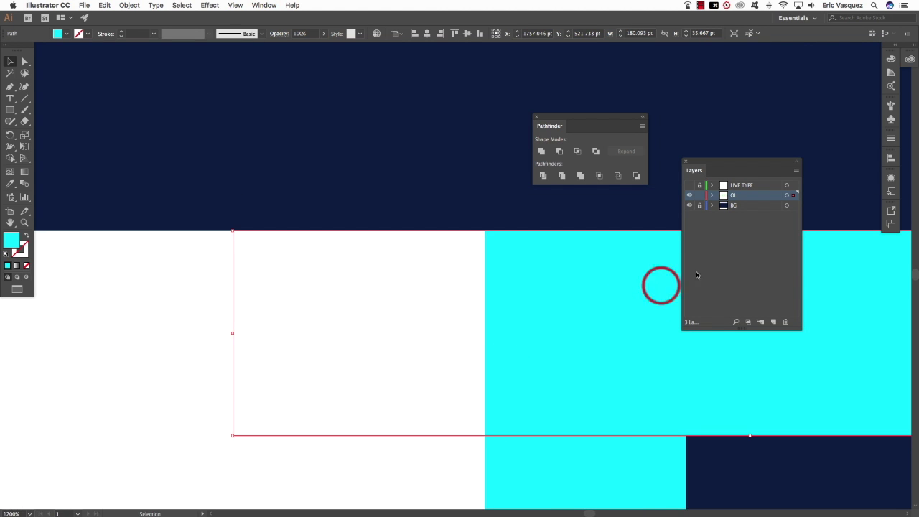
pyautogui.click(686, 162)
pyautogui.moveTo(752, 232); pyautogui.dragTo(748, 230)
pyautogui.click(743, 200)
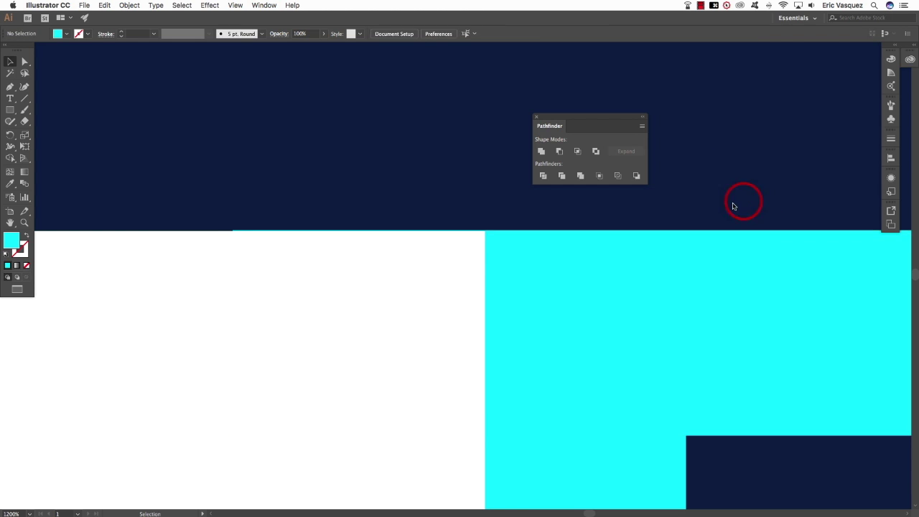
pyautogui.click(632, 216)
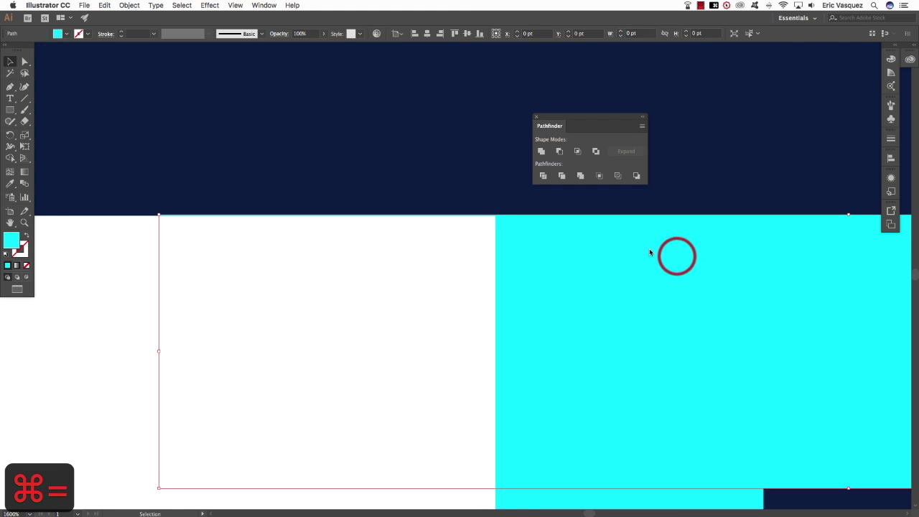
pyautogui.click(779, 186)
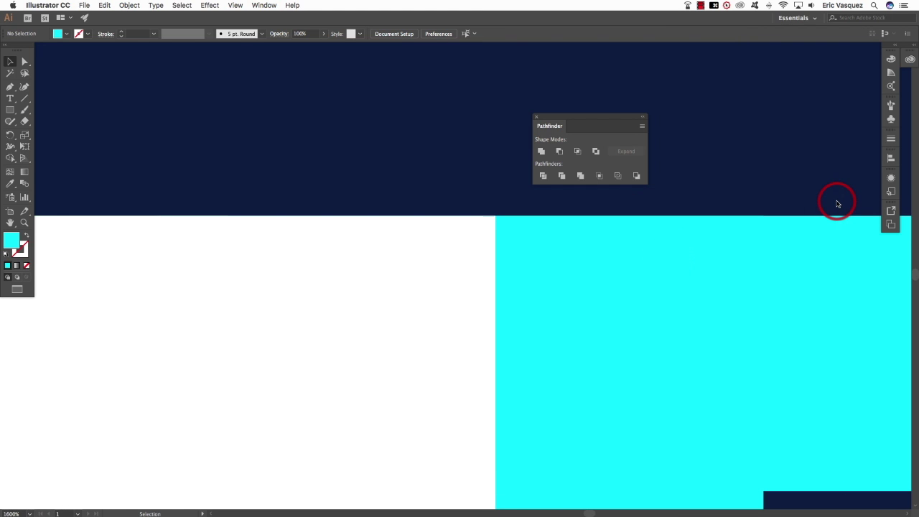
# - Shift the G's cyan bar left so it projects less beyond the letter
pyautogui.press('super+0')
pyautogui.press('super+minus')
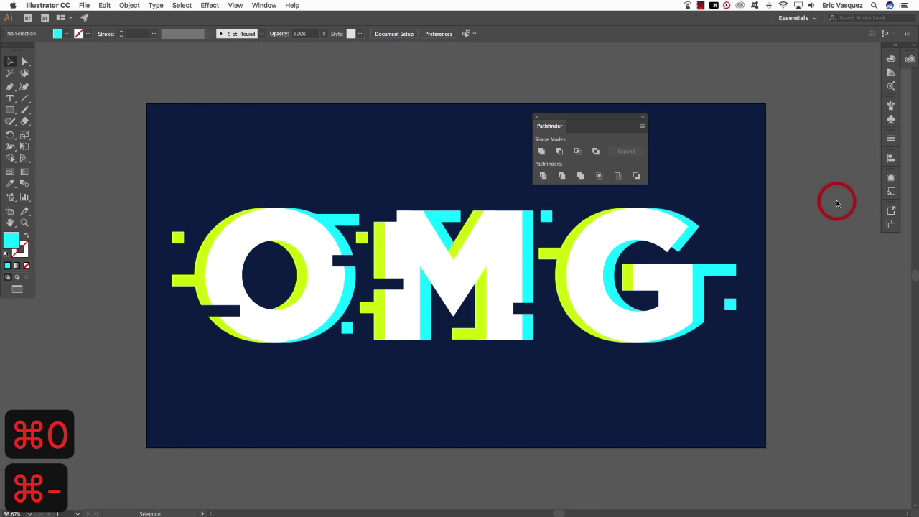
pyautogui.click(730, 269)
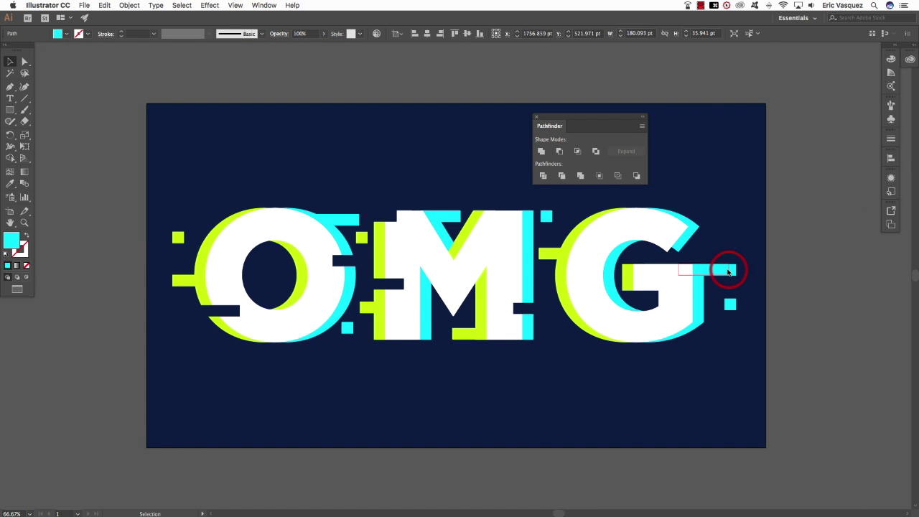
# - Duplicate the cyan square from the G's right side into the lower gap between M and G and nudge it down
pyautogui.moveTo(729, 304); pyautogui.dragTo(550, 305)
pyautogui.hotkey('shift', 'Down')
pyautogui.hotkey('shift', 'Down')
pyautogui.hotkey('shift', 'Down')
pyautogui.hotkey('shift', 'Down')
pyautogui.press('Down')
pyautogui.press('Down')
pyautogui.press('Down')
pyautogui.press('Down')
pyautogui.press('Down')
pyautogui.press('Down')
pyautogui.press('Down')
pyautogui.press('Down')
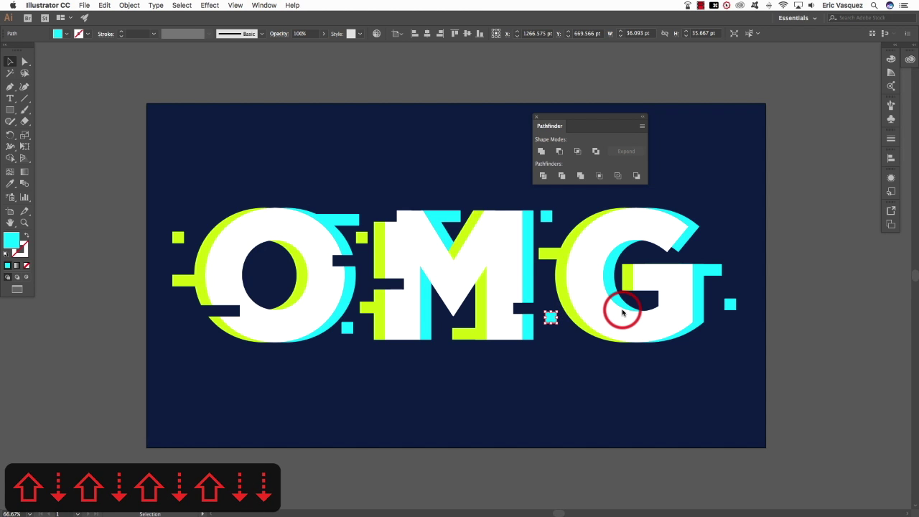
# - Recolor the square in the lower gap between M and G lime, sampling the G's lime area
pyautogui.press('i')
pyautogui.click(624, 271)
pyautogui.press('super+shift+a')
pyautogui.press('v')
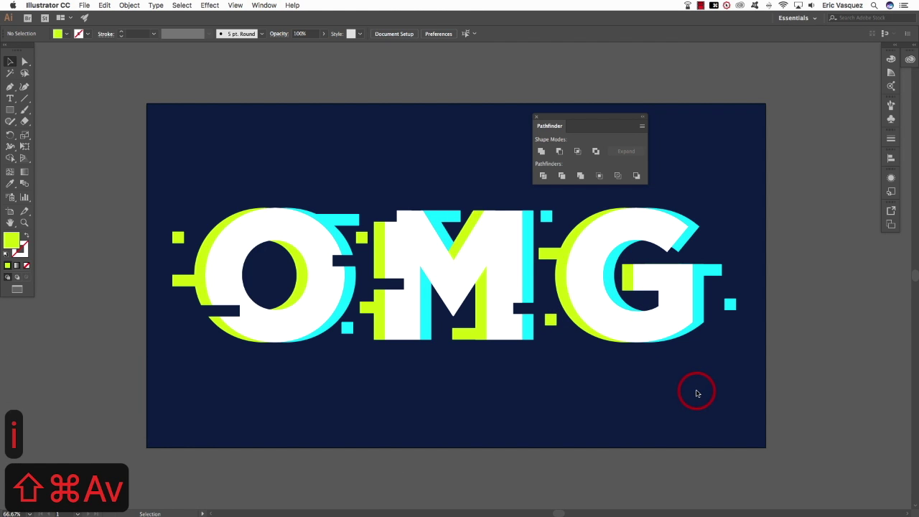
# - Duplicate the G's lime bar to its upper inner curve, fill the copy with the navy background color and bring it to front
pyautogui.moveTo(696, 385); pyautogui.dragTo(651, 399)
pyautogui.moveTo(506, 270); pyautogui.dragTo(574, 271)
pyautogui.press('i')
pyautogui.click(723, 237)
pyautogui.press('super+shift+a')
pyautogui.press('v')
pyautogui.click(590, 268)
pyautogui.press('super+shift+bracketright')
pyautogui.press('super+shift+a')
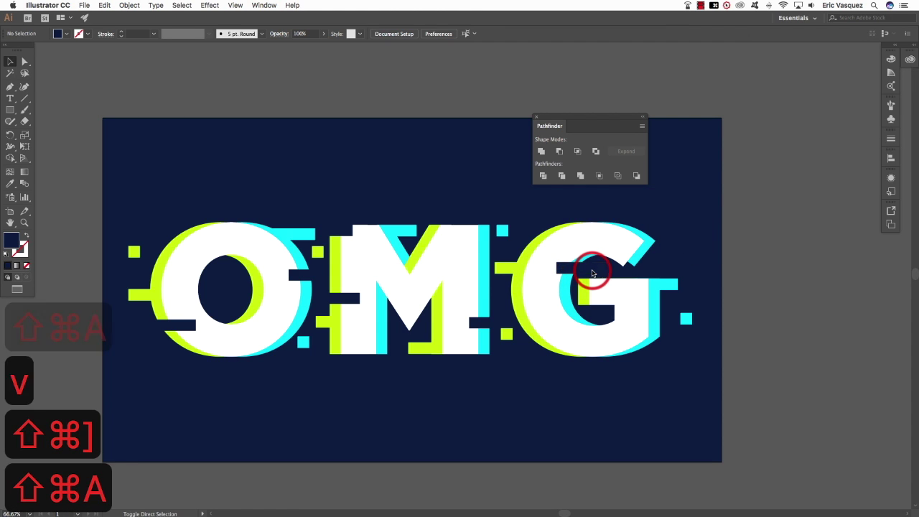
# - Duplicate the navy bar just below the cyan bar on the G's right side and adjust it into a notch
pyautogui.press('v')
pyautogui.click(587, 267)
pyautogui.press('super+shift+a')
pyautogui.moveTo(640, 237); pyautogui.dragTo(632, 266)
pyautogui.moveTo(575, 299); pyautogui.dragTo(682, 325)
pyautogui.press('super+shift+a')
pyautogui.press('super+shift+a')
pyautogui.click(683, 268)
pyautogui.moveTo(587, 326); pyautogui.dragTo(627, 327)
pyautogui.click(694, 266)
# - Duplicate the navy bar onto the G's lower-left curve and shorten it to about 99 pt wide
pyautogui.press('space')
pyautogui.moveTo(694, 256); pyautogui.dragTo(764, 241)
pyautogui.moveTo(754, 314); pyautogui.dragTo(578, 353)
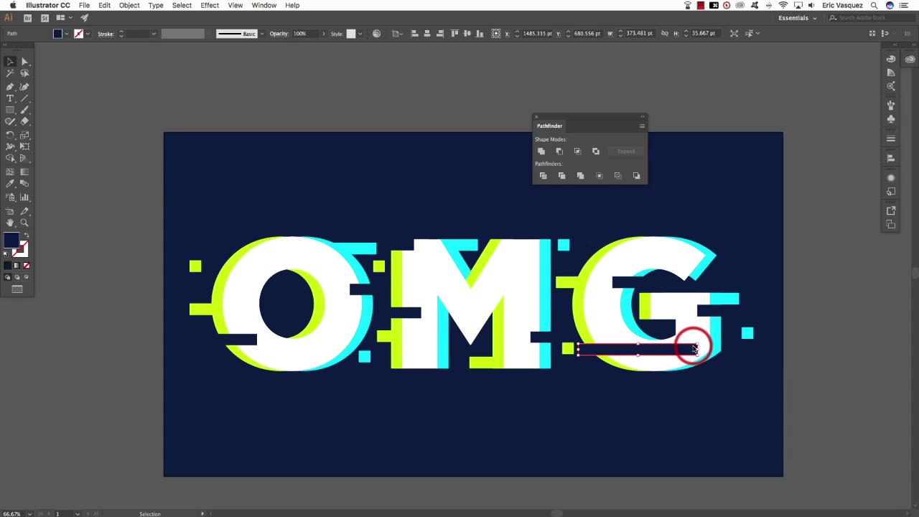
pyautogui.moveTo(695, 349); pyautogui.dragTo(609, 351)
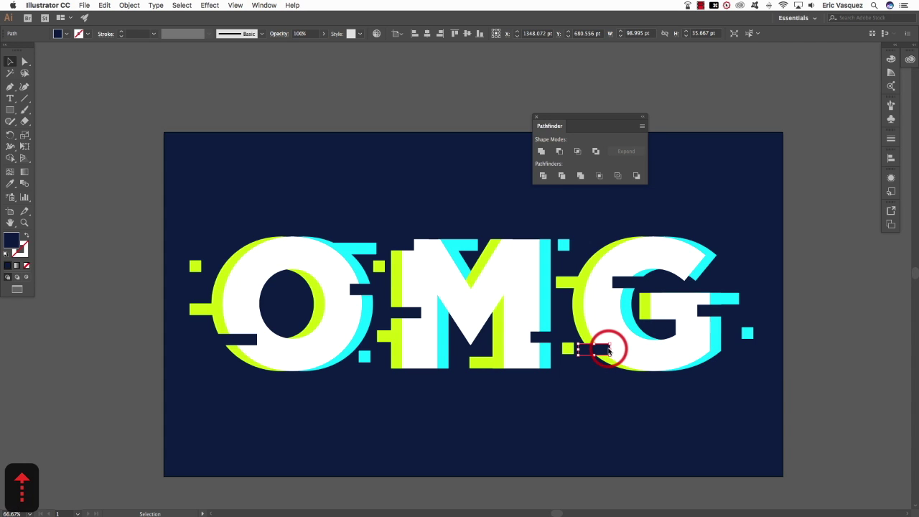
pyautogui.press('shift+super+a')
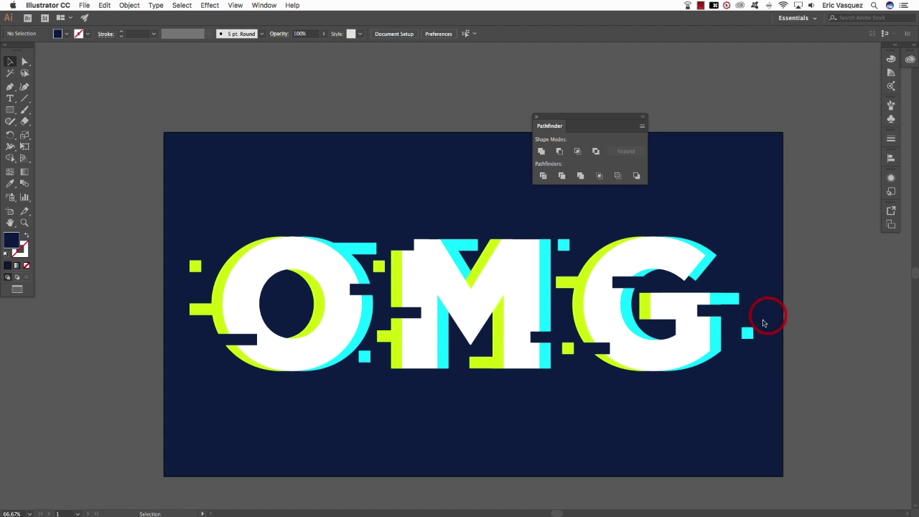
# - Move the cyan square on the G's right side up above the cyan bar and nudge it closer to the letter
pyautogui.moveTo(744, 271); pyautogui.dragTo(745, 268)
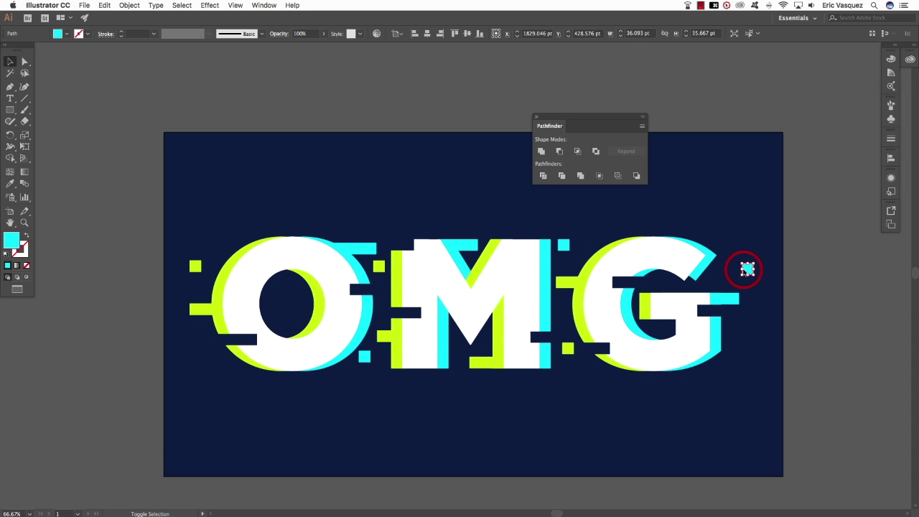
pyautogui.hotkey('shift', 'Left')
pyautogui.hotkey('shift', 'Left')
pyautogui.hotkey('shift', 'Left')
pyautogui.hotkey('shift', 'Left')
pyautogui.hotkey('shift', 'Left')
pyautogui.press('shift+super+a')
pyautogui.scroll(-2, 789, 256)
pyautogui.hscroll(-2, 789, 256)
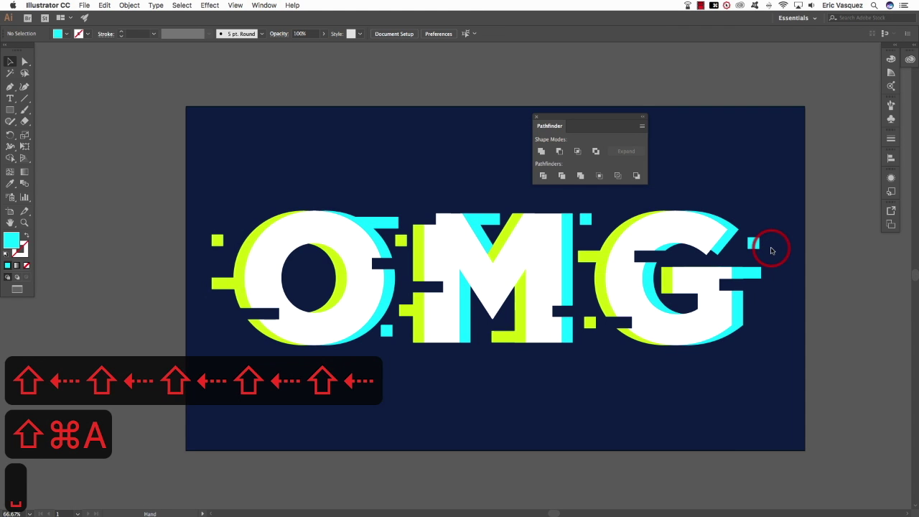
# - Move the cyan square on the G's right side down below the cyan bar and nudge it into place
pyautogui.moveTo(753, 247); pyautogui.dragTo(762, 299)
pyautogui.press('Down')
pyautogui.press('shift+super+a')
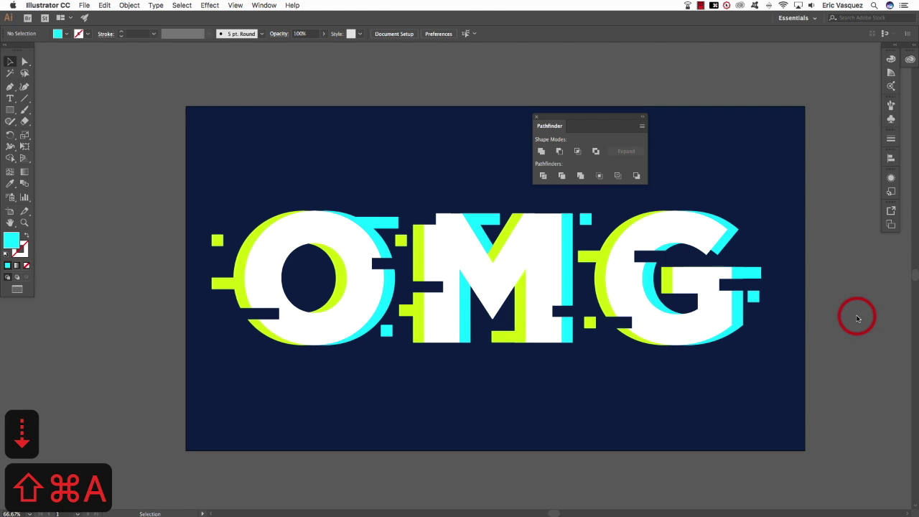
# - Merge all the G's white, lime, cyan and navy shapes with the Pathfinder Merge operation
pyautogui.moveTo(785, 195); pyautogui.dragTo(580, 389)
pyautogui.click(614, 183)
pyautogui.click(582, 175)
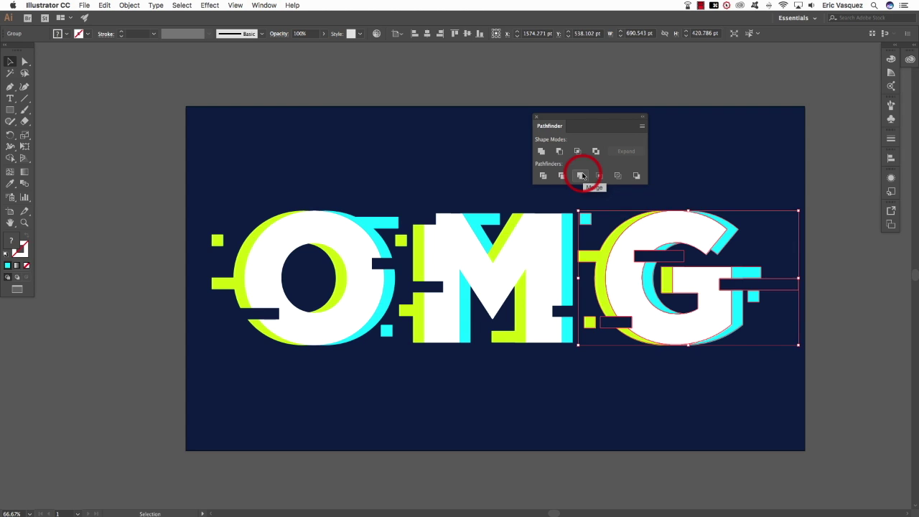
# - Delete the three navy bars from the merged G so they become real cutouts, and close the Pathfinder panel
pyautogui.press('shift+super+a')
pyautogui.press('a')
pyautogui.click(665, 257)
pyautogui.keyDown('shift'); pyautogui.click(740, 286); pyautogui.keyUp('shift')
pyautogui.keyDown('shift'); pyautogui.click(617, 321); pyautogui.keyUp('shift')
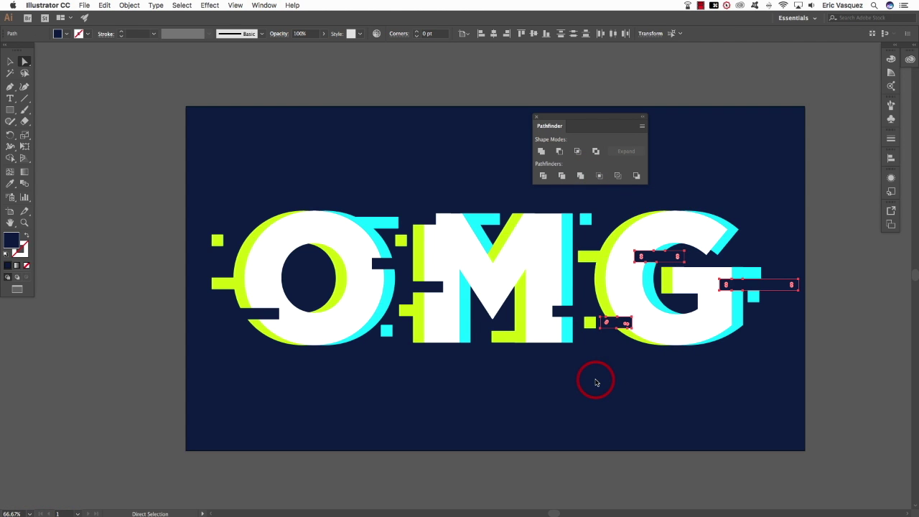
pyautogui.press('BackSpace')
pyautogui.press('v')
pyautogui.click(536, 118)
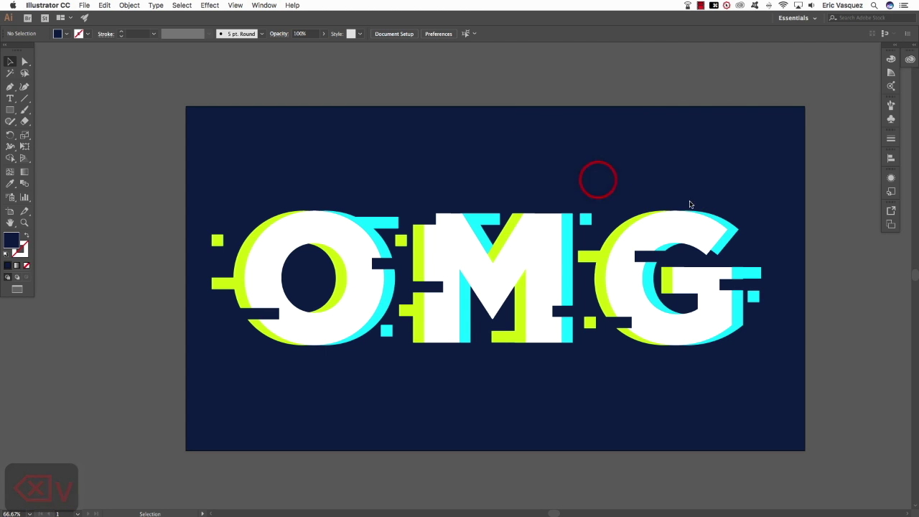
# - Ungroup all the shapes of the OMG lettering
pyautogui.moveTo(785, 170); pyautogui.dragTo(195, 413)
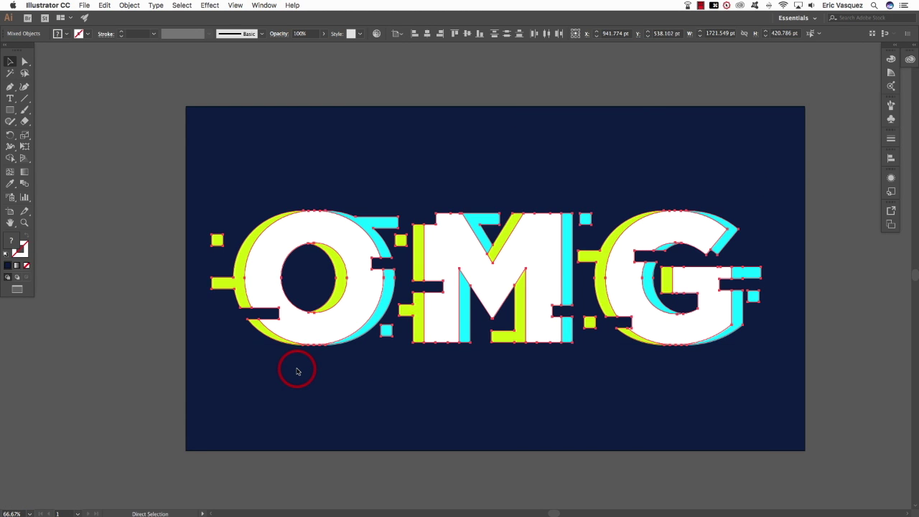
pyautogui.press('super+shift+g')
pyautogui.press('super+shift+a')
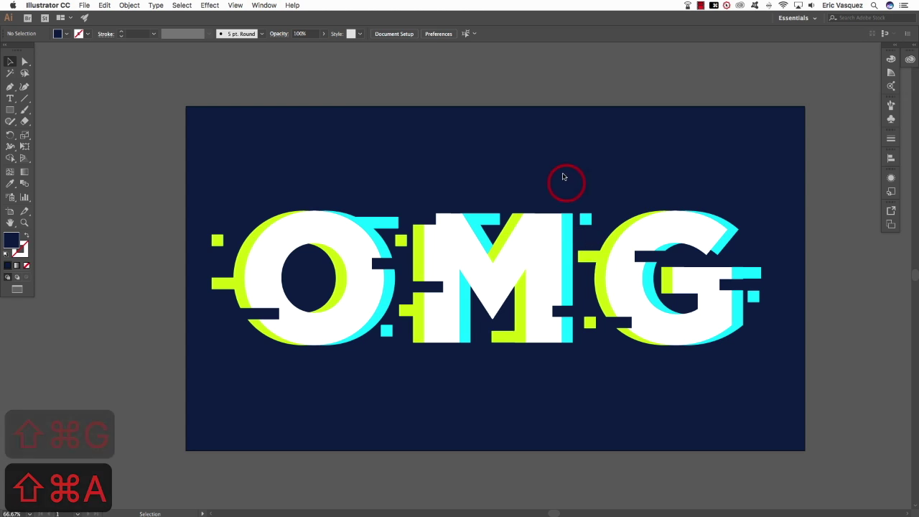
# - Group all the pieces of the G and nudge the group slightly to the right
pyautogui.moveTo(785, 207); pyautogui.dragTo(593, 380)
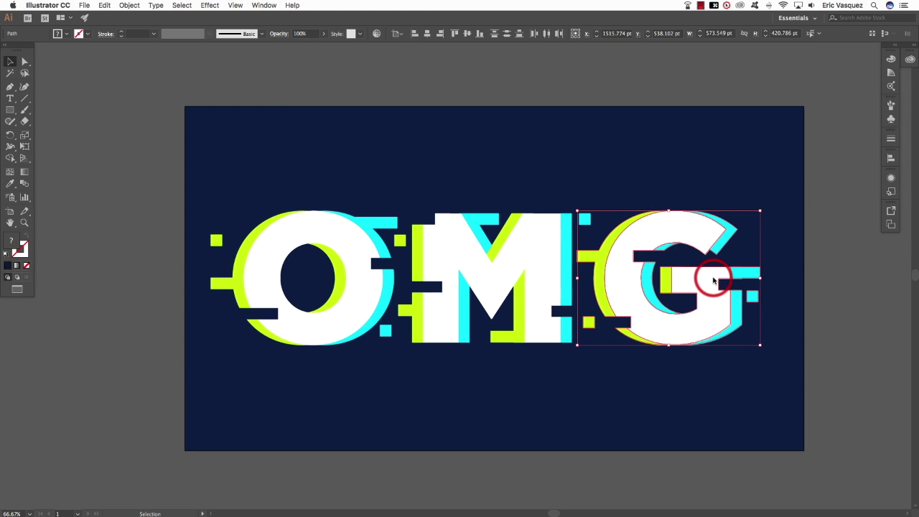
pyautogui.press('super+g')
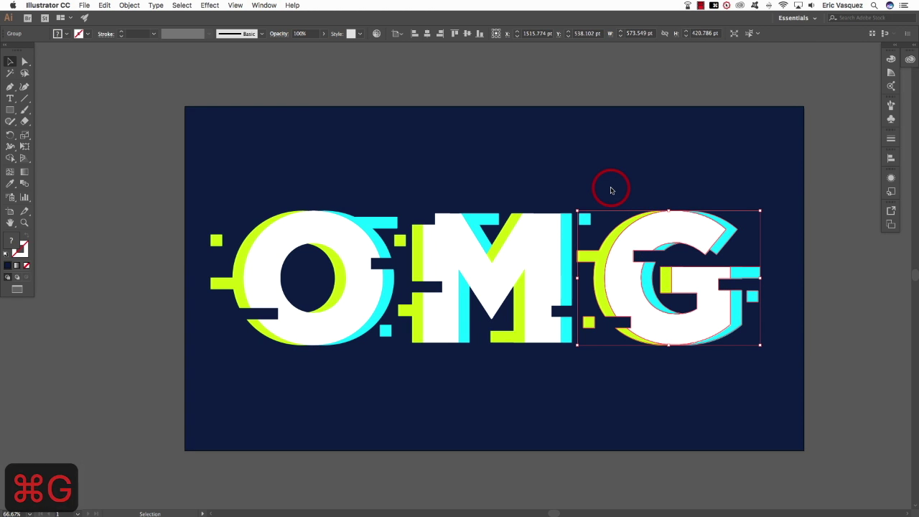
pyautogui.press('Right')
pyautogui.press('Right')
pyautogui.press('Right')
pyautogui.press('Right')
pyautogui.press('Right')
pyautogui.press('shift+super+a')
# - Group all the pieces of the M, including its detached lime and cyan squares
pyautogui.moveTo(414, 356); pyautogui.dragTo(397, 369)
pyautogui.click(432, 183)
pyautogui.click(401, 240)
pyautogui.keyDown('shift'); pyautogui.click(417, 308); pyautogui.keyUp('shift')
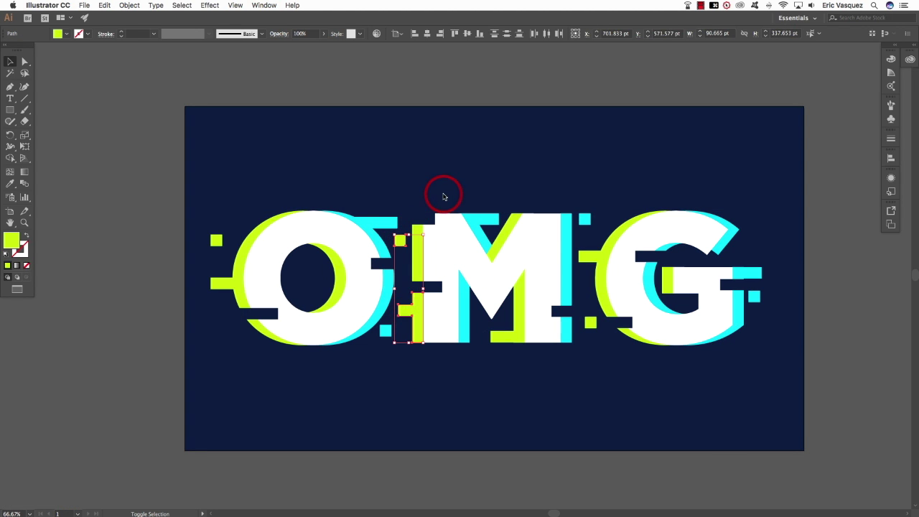
pyautogui.moveTo(440, 203); pyautogui.dragTo(574, 362)
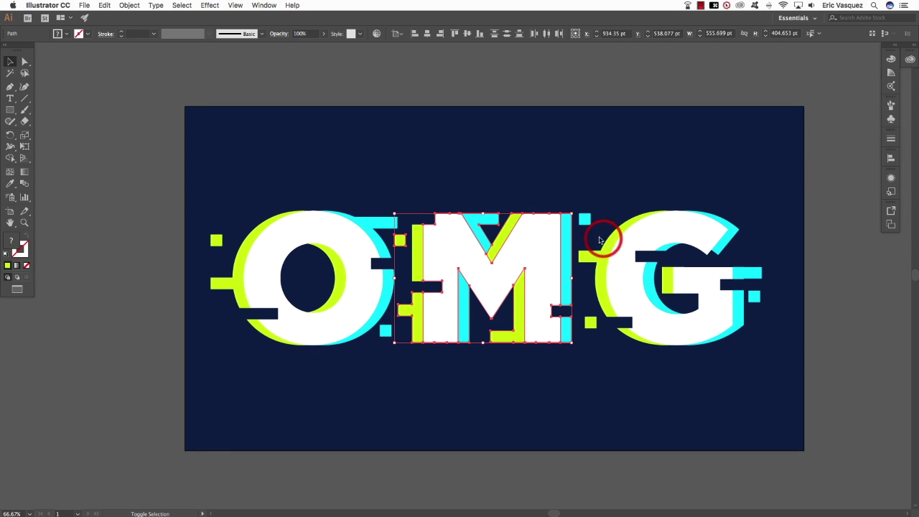
pyautogui.keyDown('shift'); pyautogui.click(585, 224); pyautogui.keyUp('shift')
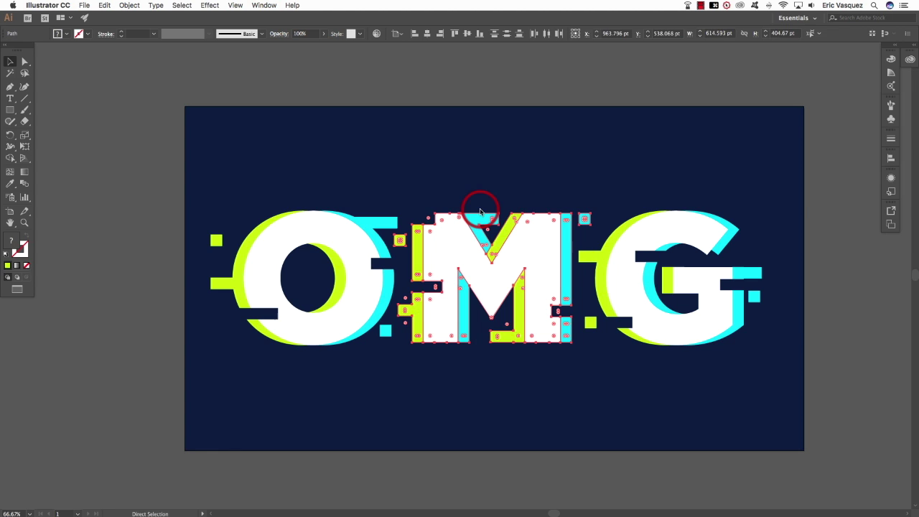
pyautogui.press('super+g')
pyautogui.click(615, 262)
pyautogui.click(549, 261)
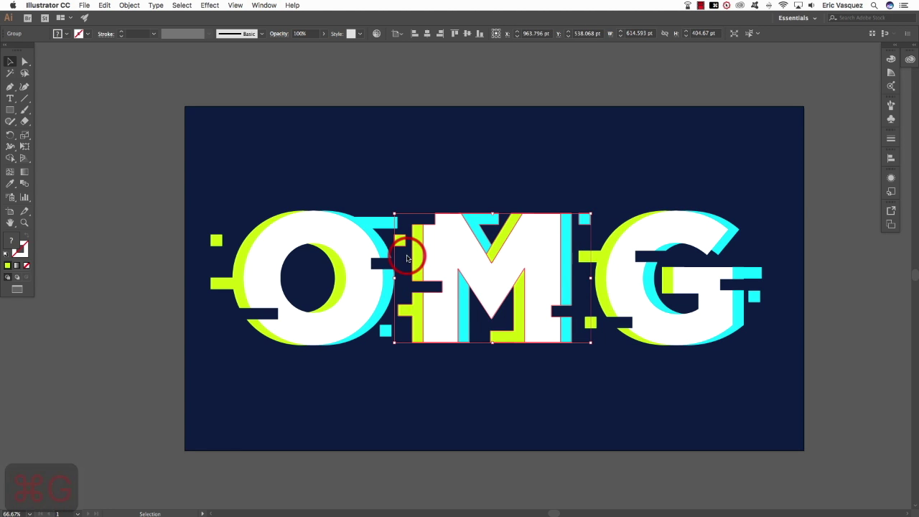
# - Group all the pieces of the O together with its lime and cyan squares
pyautogui.click(359, 251)
pyautogui.click(385, 181)
pyautogui.moveTo(391, 181); pyautogui.dragTo(212, 392)
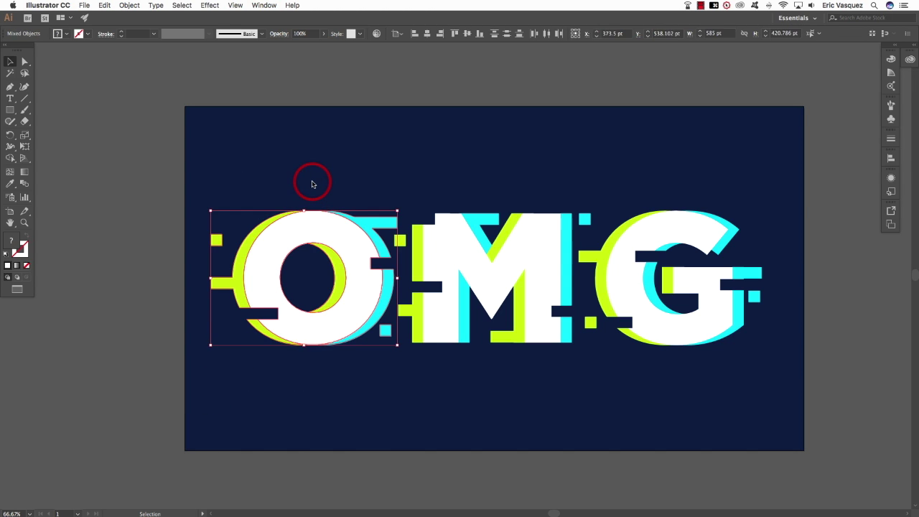
pyautogui.press('super+g')
pyautogui.click(376, 160)
# - Draw a horizontal line about 666 pt long across the middle of the O with the Pen tool, using a 1 pt white stroke and no fill
pyautogui.press('super+equal')
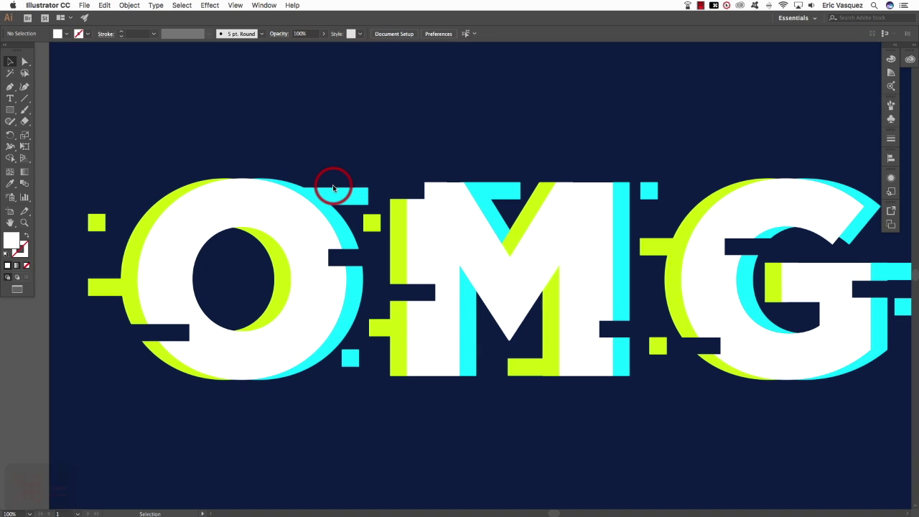
pyautogui.press('p')
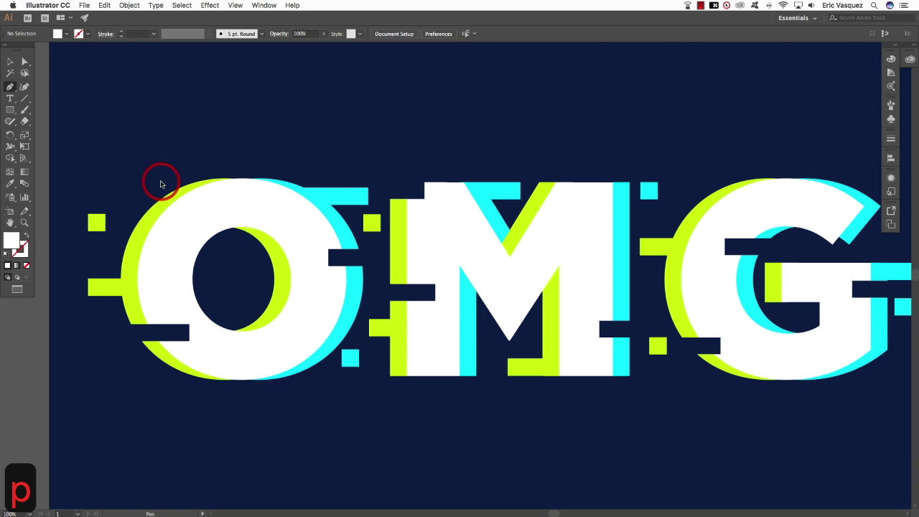
pyautogui.hotkey('shift', 'x')
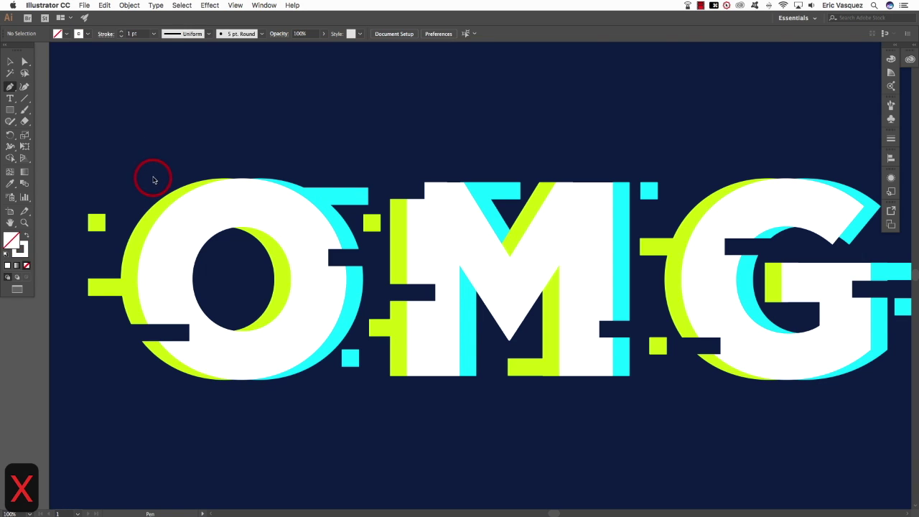
pyautogui.click(63, 277)
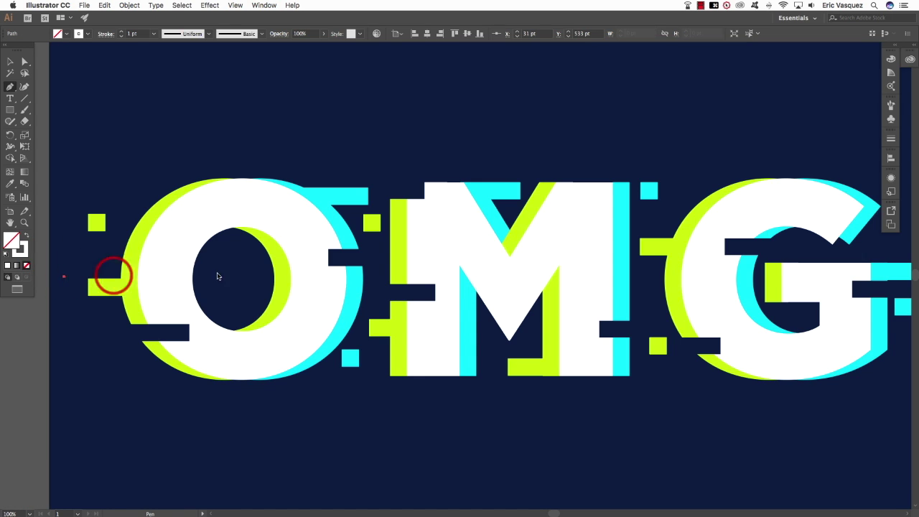
pyautogui.click(383, 278)
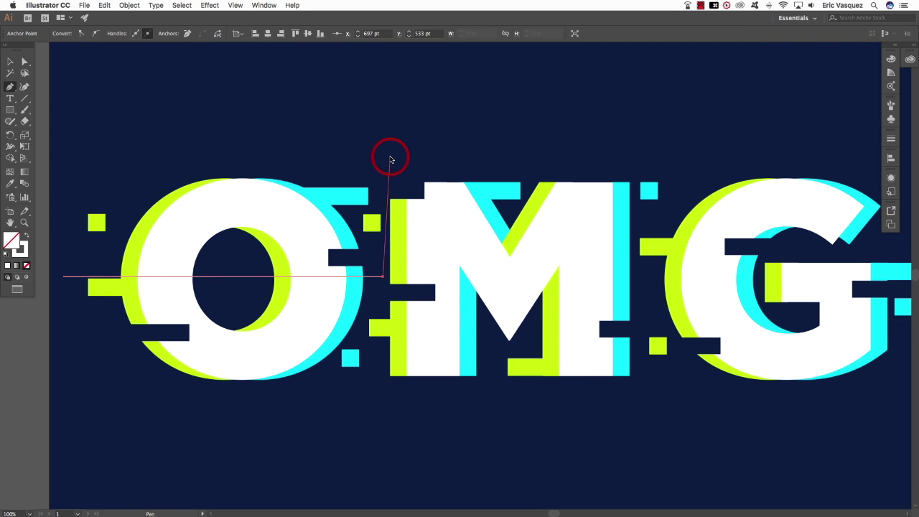
pyautogui.press('v')
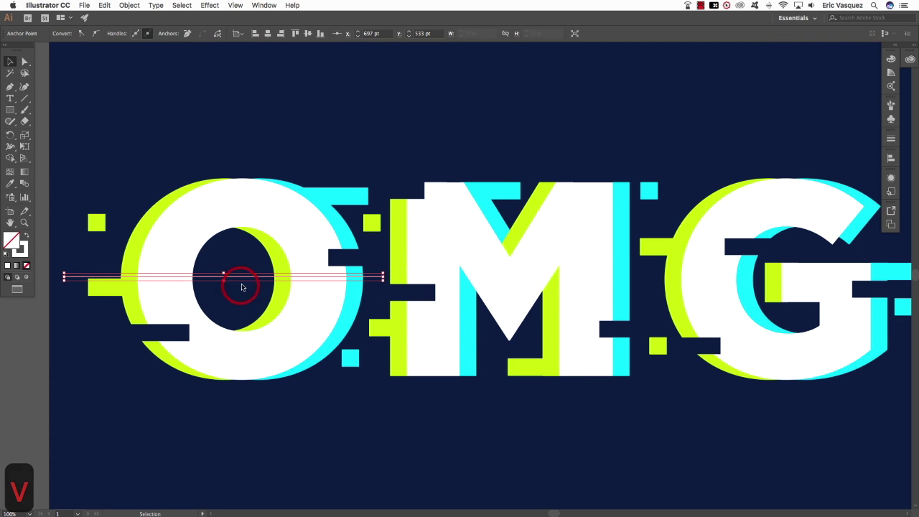
# - Move the white line down to Y 537 pt, level with the upper edge of the O's lime bar
pyautogui.press('super+equal')
pyautogui.press('super+equal')
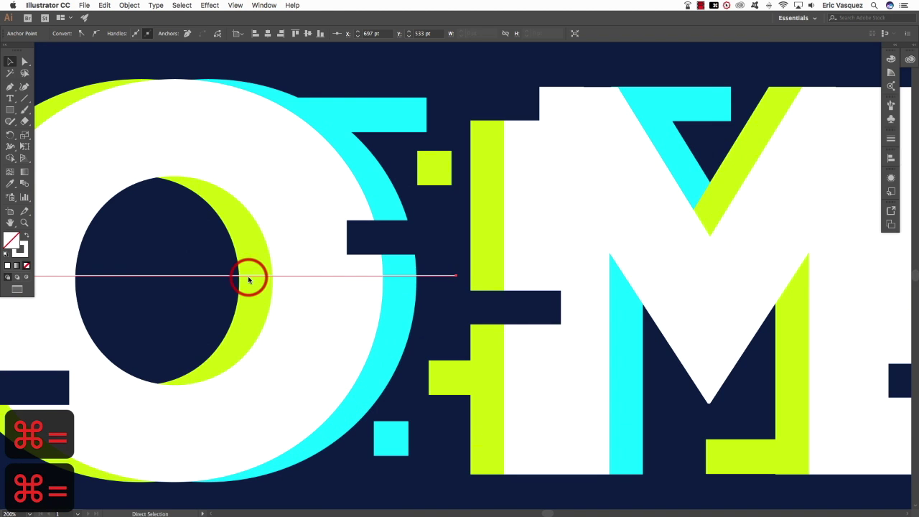
pyautogui.press('space')
pyautogui.press('space')
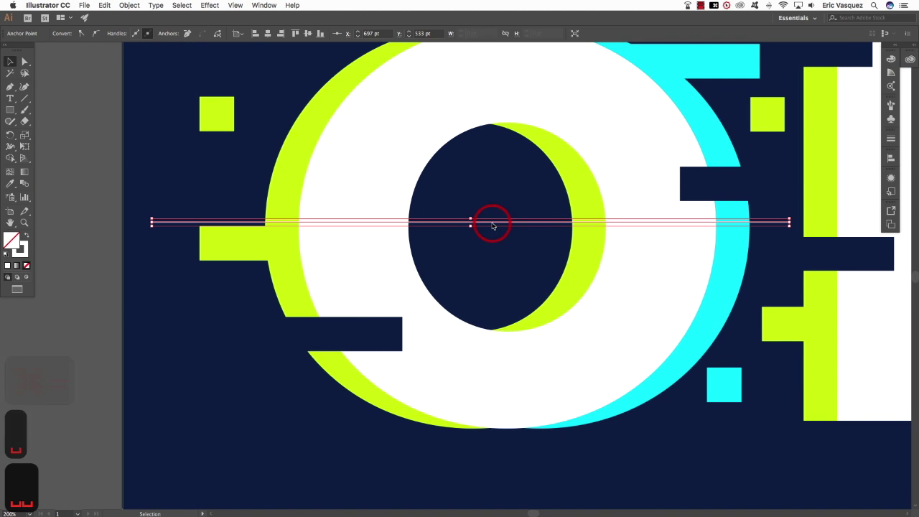
pyautogui.moveTo(492, 222); pyautogui.dragTo(492, 227)
pyautogui.click(493, 261)
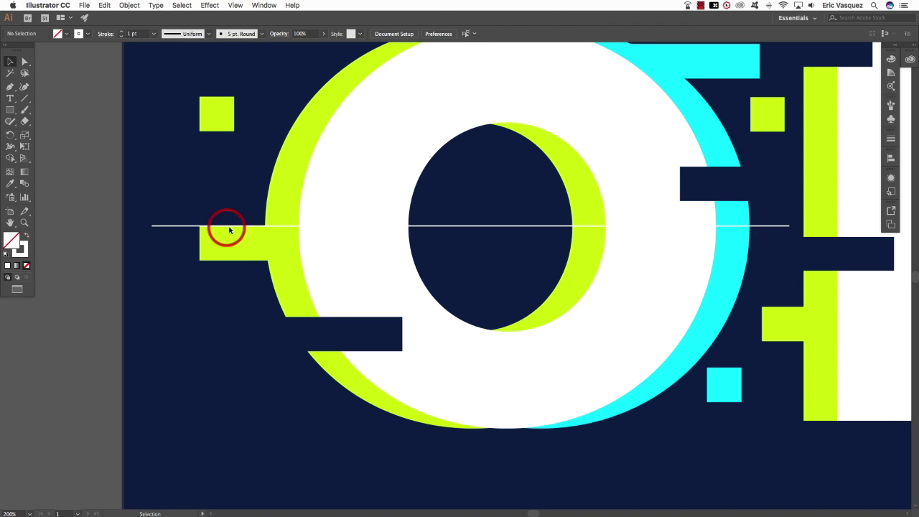
pyautogui.click(784, 228)
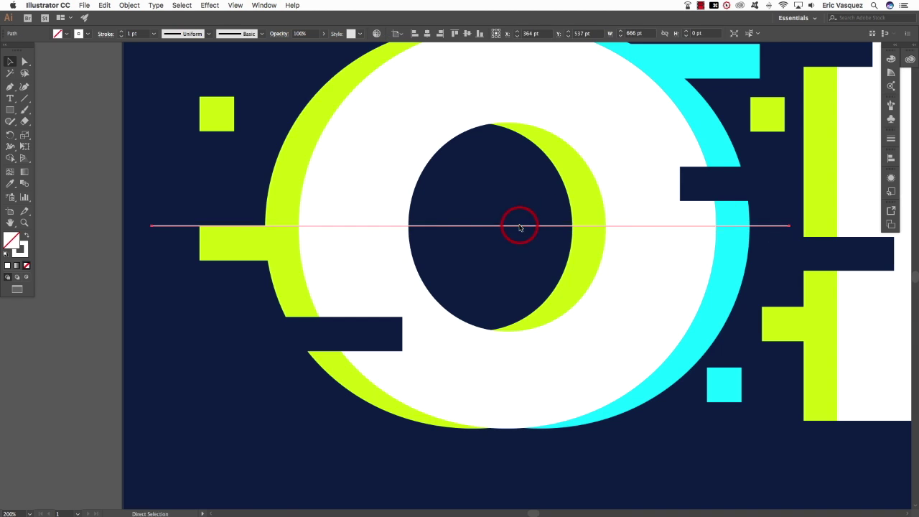
# - Dock the Pathfinder panel and split the O group along the white line with the Divide operation
pyautogui.press('super+minus')
pyautogui.press('super+minus')
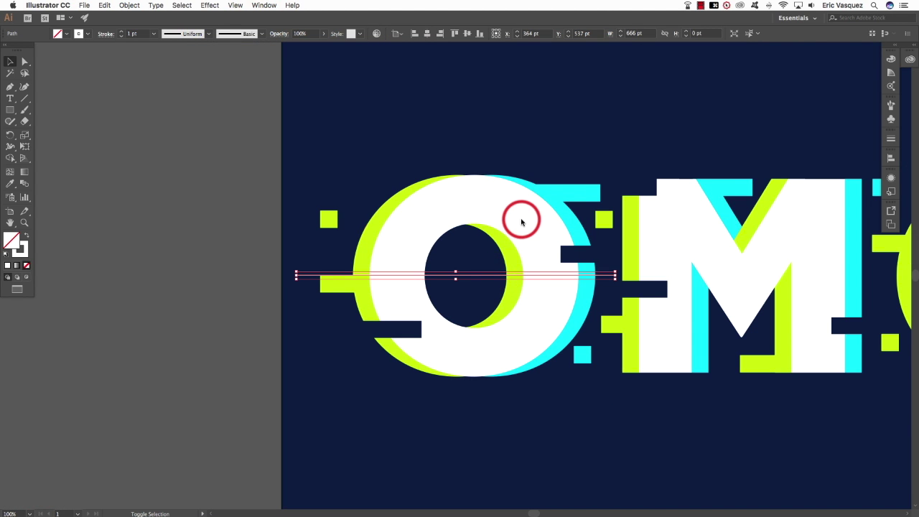
pyautogui.keyDown('shift'); pyautogui.click(521, 222); pyautogui.keyUp('shift')
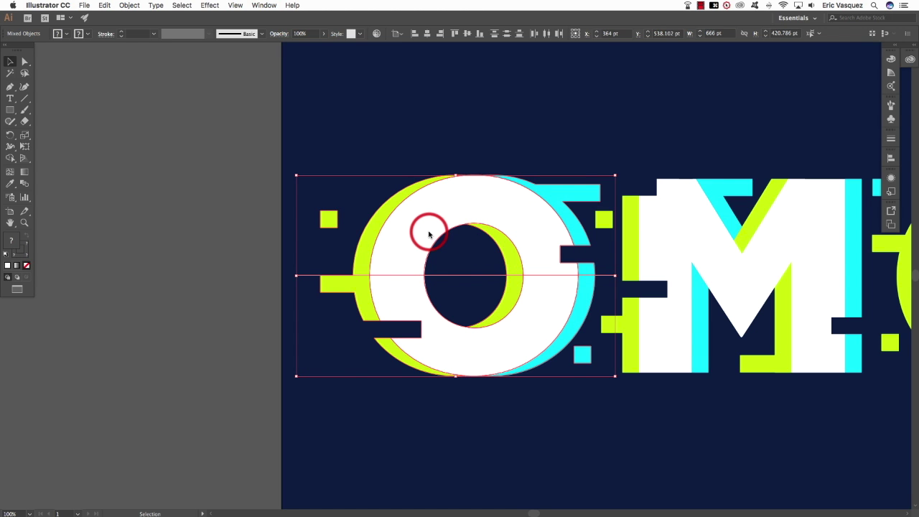
pyautogui.click(259, 5)
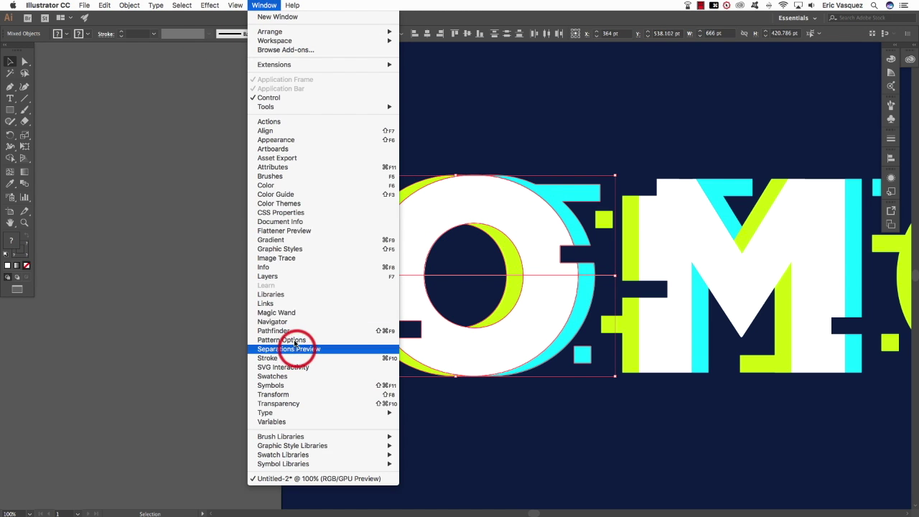
pyautogui.click(294, 321)
pyautogui.moveTo(566, 119); pyautogui.dragTo(889, 191)
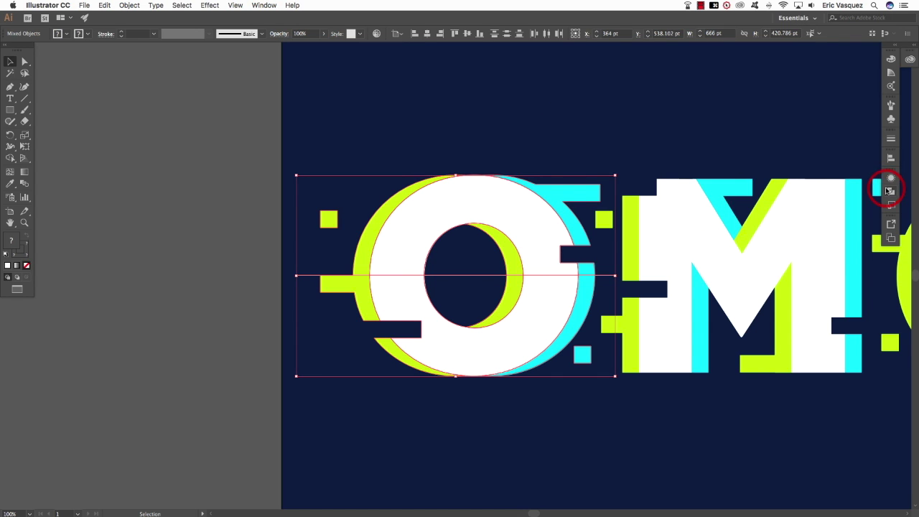
pyautogui.click(890, 193)
pyautogui.click(776, 224)
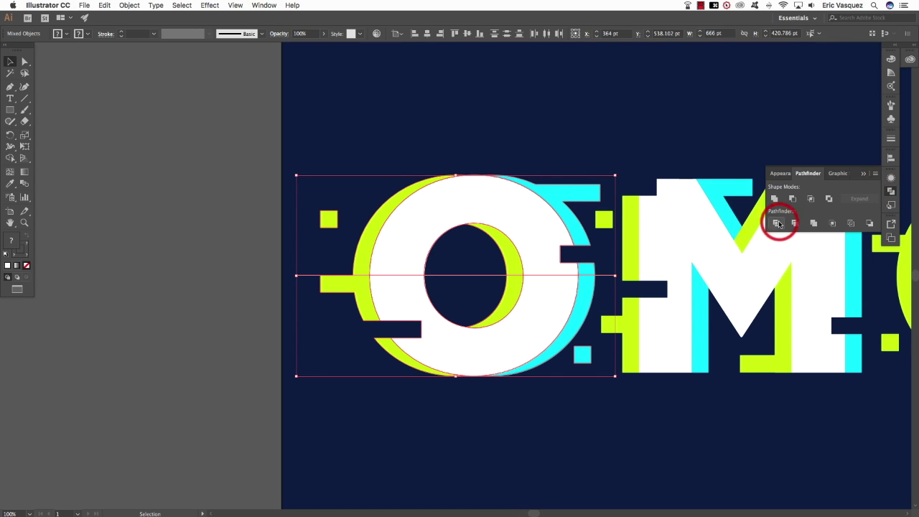
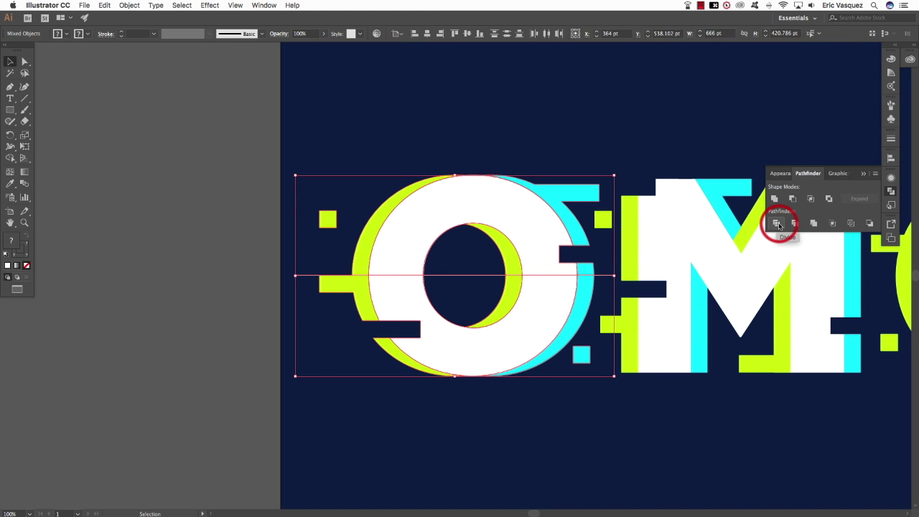
pyautogui.click(778, 223)
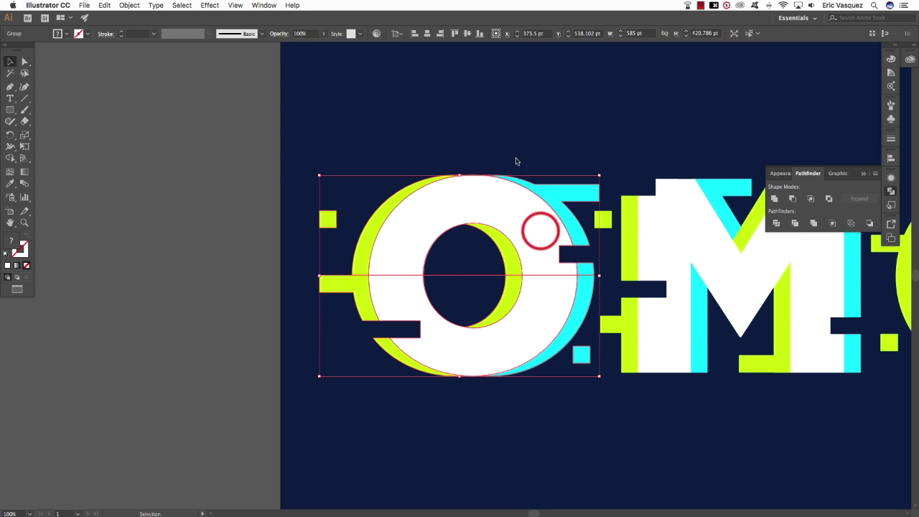
# - Ungroup the divided O
pyautogui.click(508, 121)
pyautogui.click(478, 196)
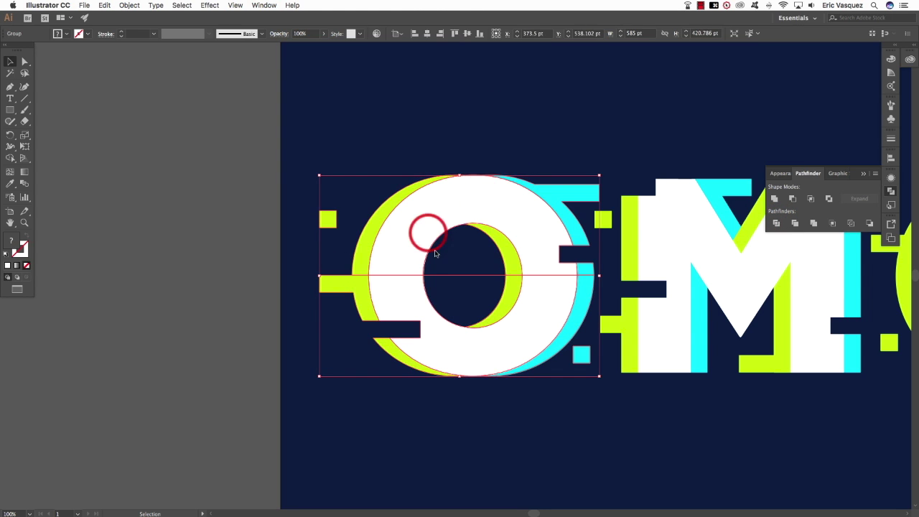
pyautogui.click(129, 5)
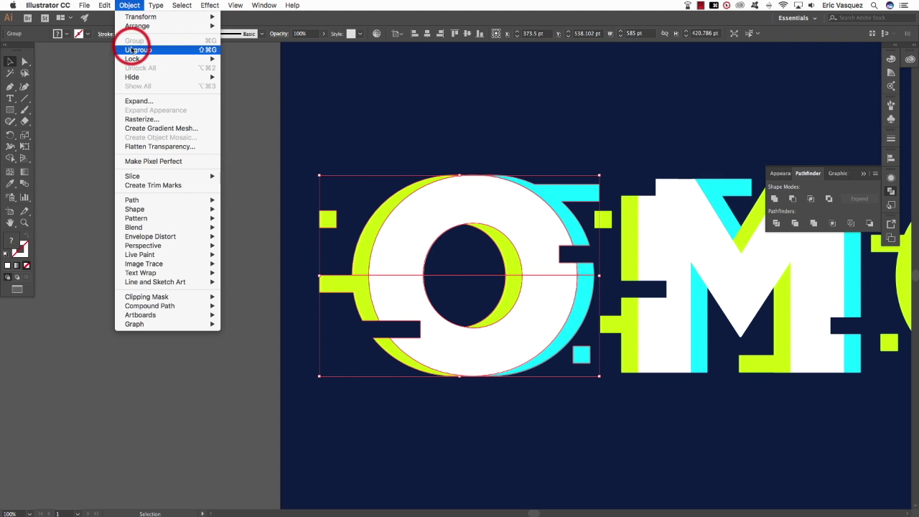
pyautogui.click(132, 51)
# - Shift all white, lime and cyan pieces of the O's upper half 20 pt to the right
pyautogui.click(427, 90)
pyautogui.click(456, 186)
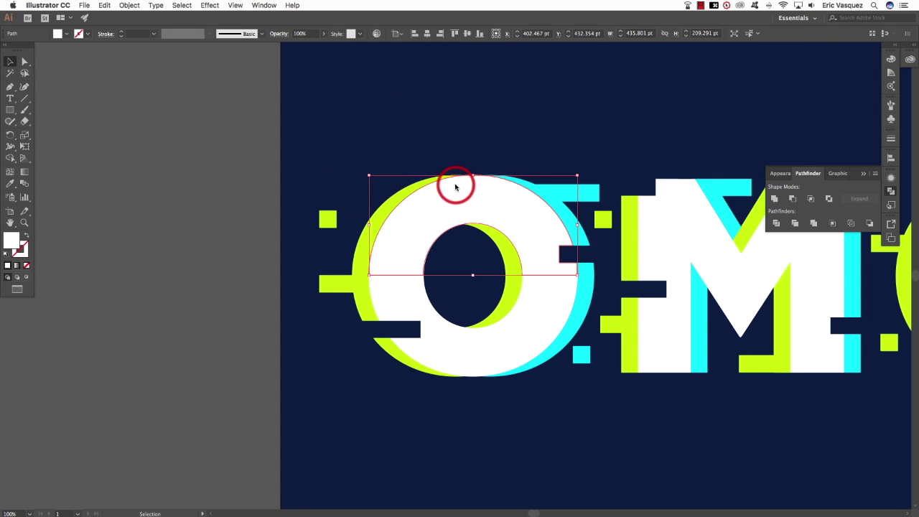
pyautogui.moveTo(306, 147); pyautogui.dragTo(434, 147)
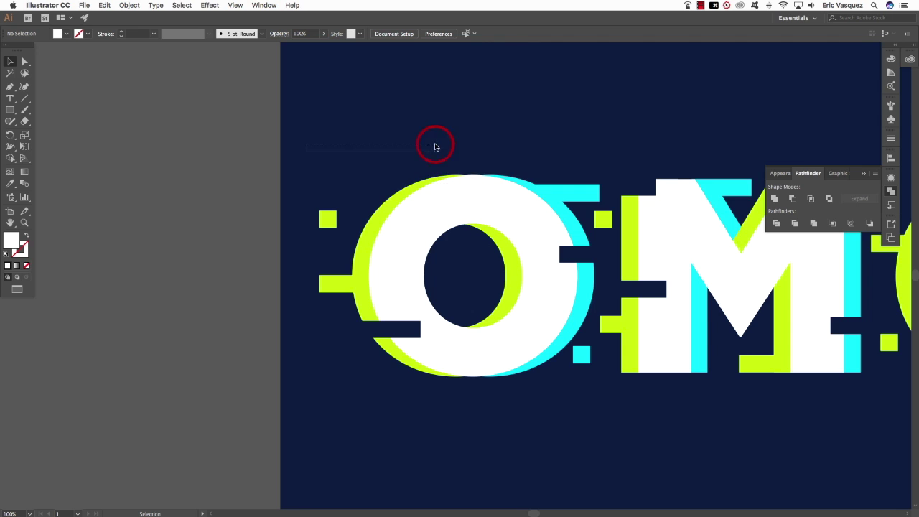
pyautogui.moveTo(439, 190); pyautogui.dragTo(581, 266)
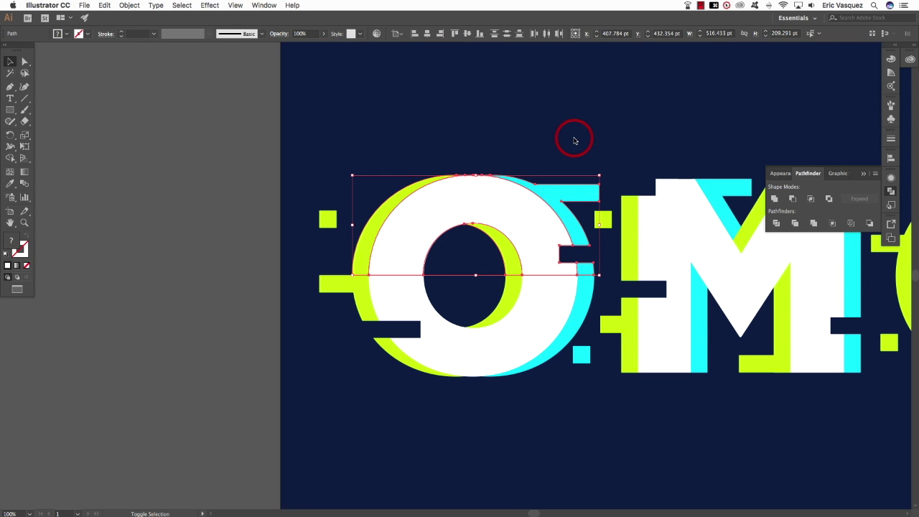
pyautogui.hotkey('shift', 'Right')
pyautogui.hotkey('shift', 'Right')
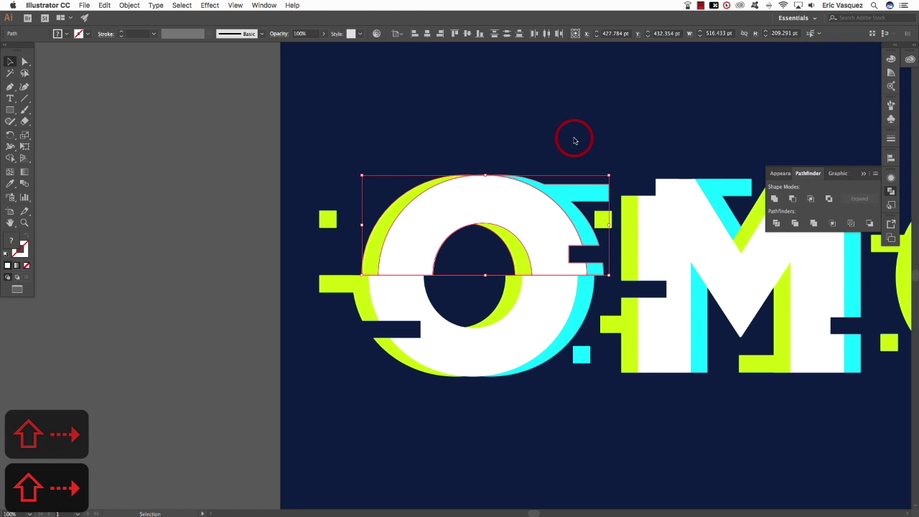
pyautogui.press('super+shift+a')
# - Move both halves of the O, together with its loose lime and cyan squares, 30 pt to the left
pyautogui.moveTo(580, 137); pyautogui.dragTo(495, 134)
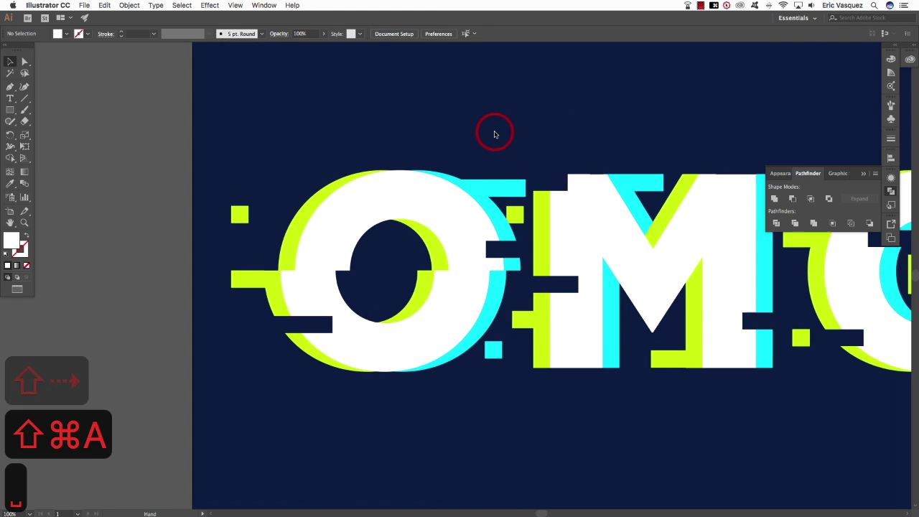
pyautogui.moveTo(214, 159); pyautogui.dragTo(491, 402)
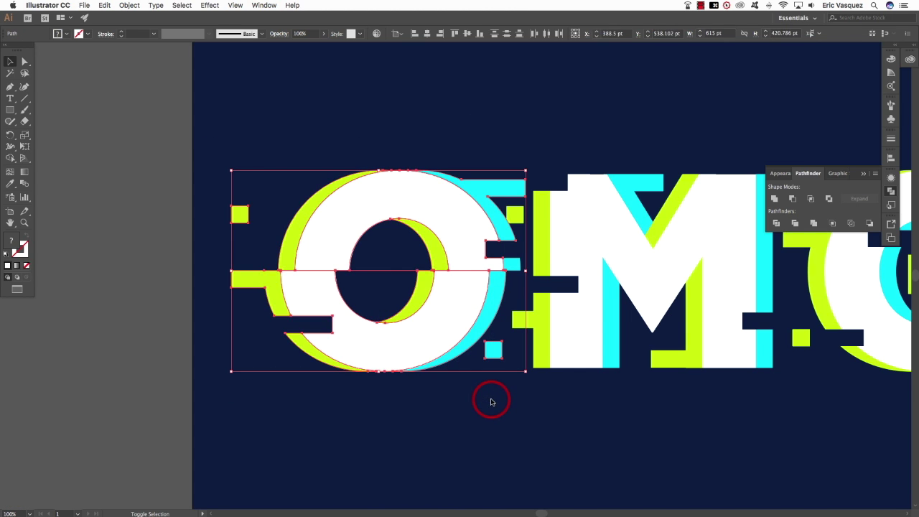
pyautogui.hotkey('shift', 'Left')
pyautogui.hotkey('shift', 'Left')
pyautogui.hotkey('shift', 'Left')
pyautogui.press('super+shift+a')
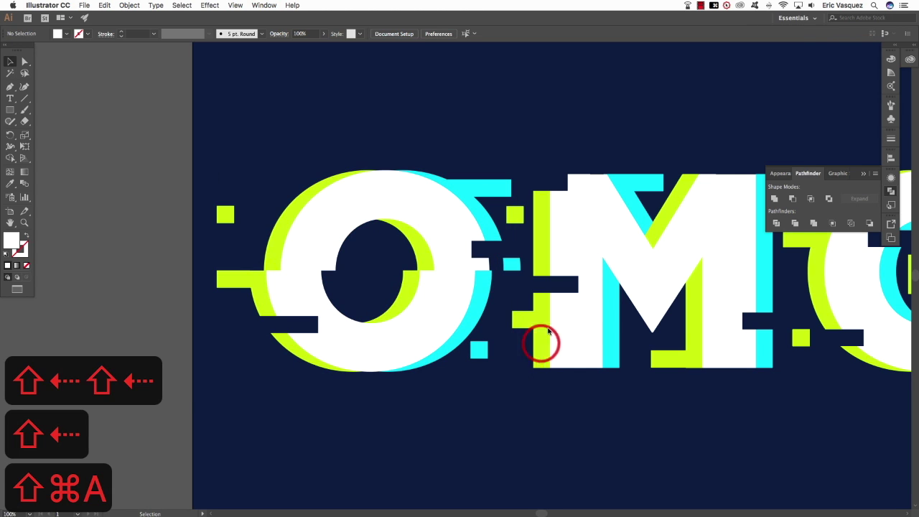
# - Move the small cyan fragment left behind beside the O 30 pt to the left so it rejoins the upper half
pyautogui.click(515, 266)
pyautogui.hotkey('shift', 'Left')
pyautogui.hotkey('shift', 'Left')
pyautogui.hotkey('shift', 'Left')
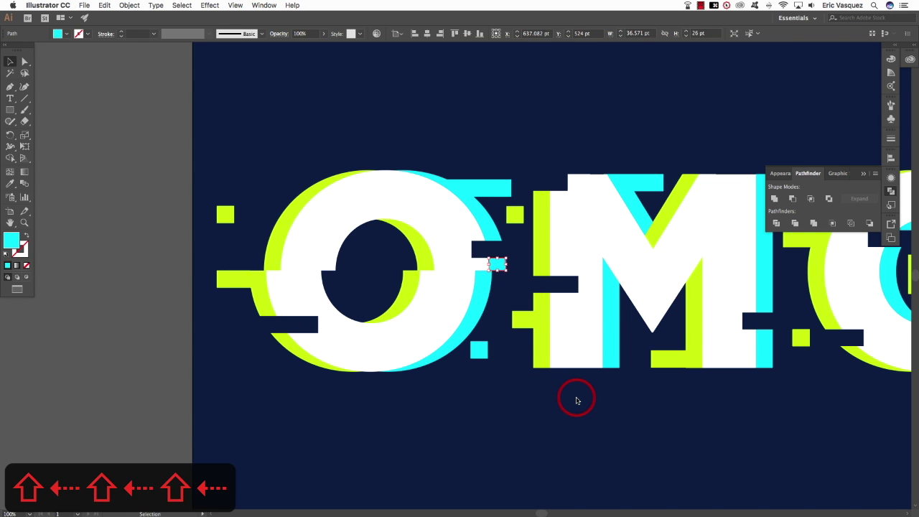
pyautogui.press('shift+super+a')
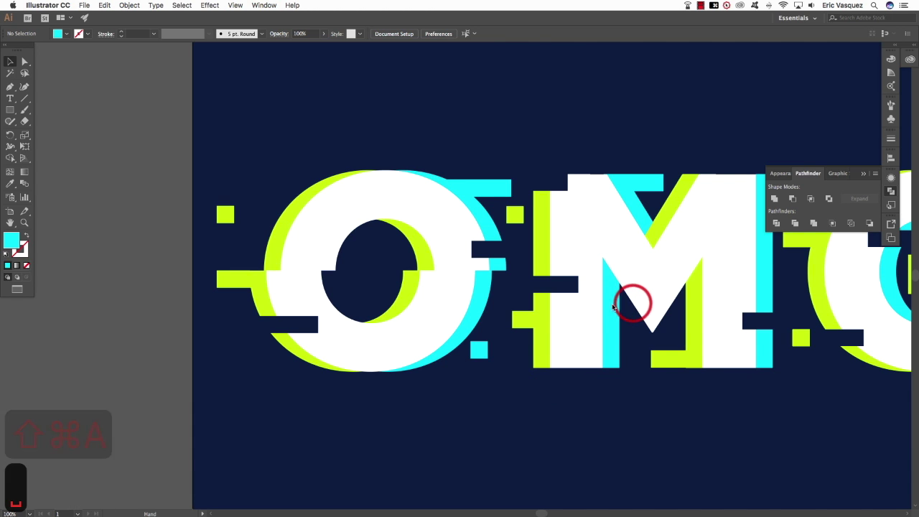
# - Draw a horizontal line about 613 pt long across the M with the Pen tool, using a 1 pt white stroke and no fill
pyautogui.press('super+0')
pyautogui.press('p')
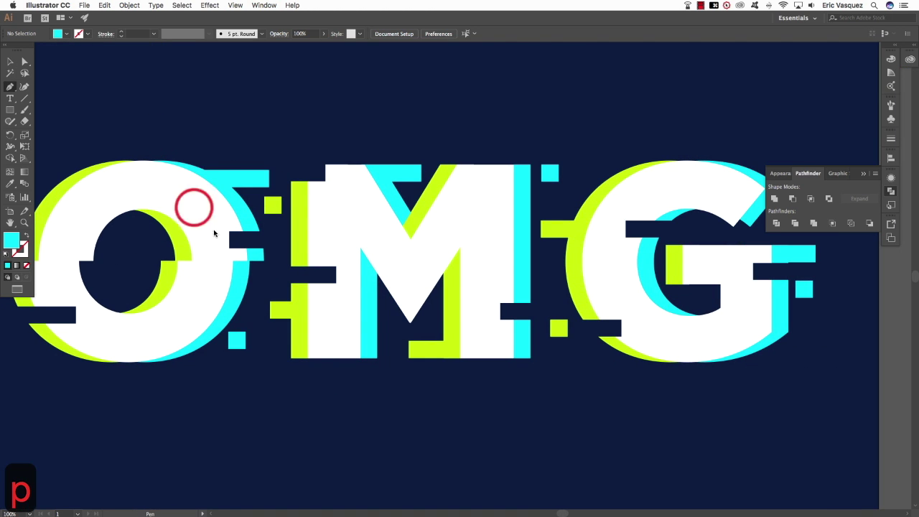
pyautogui.press('d')
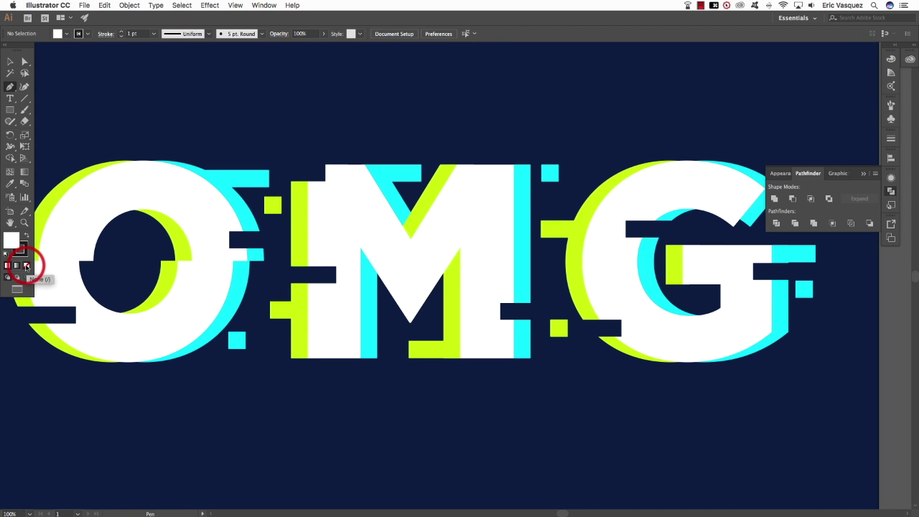
pyautogui.press('x')
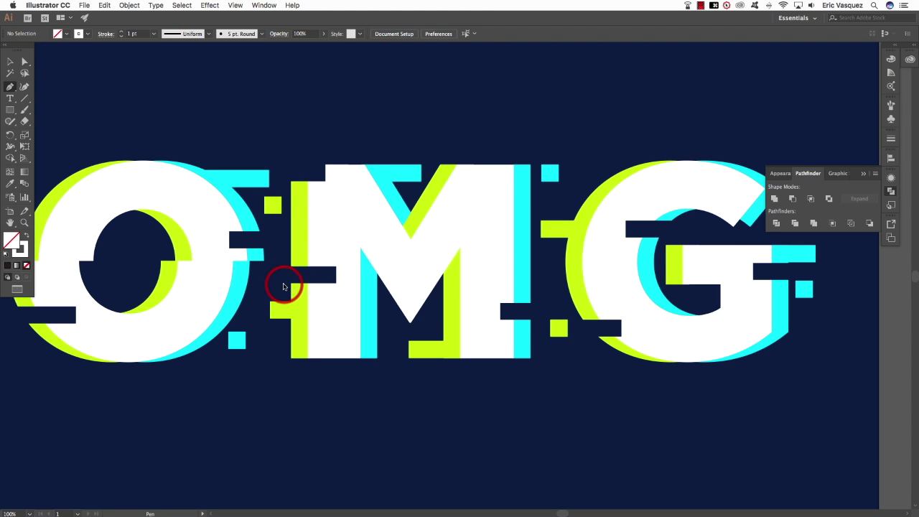
pyautogui.click(258, 282)
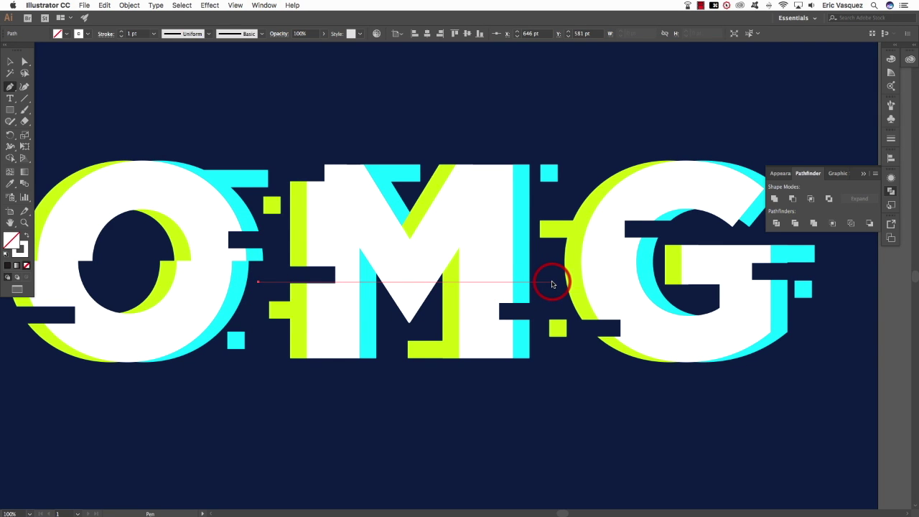
pyautogui.click(552, 283)
# - Nudge the white line down slightly to the lower edge of the notch on the M's left side
pyautogui.press('super+=')
pyautogui.press('v')
pyautogui.press('space')
pyautogui.moveTo(425, 287); pyautogui.dragTo(630, 271)
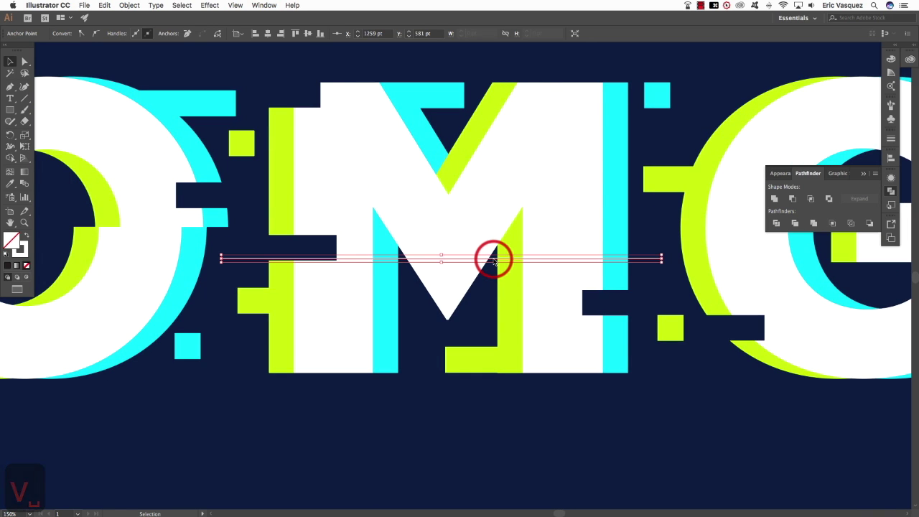
pyautogui.click(493, 259)
pyautogui.press('Down')
pyautogui.press('Down')
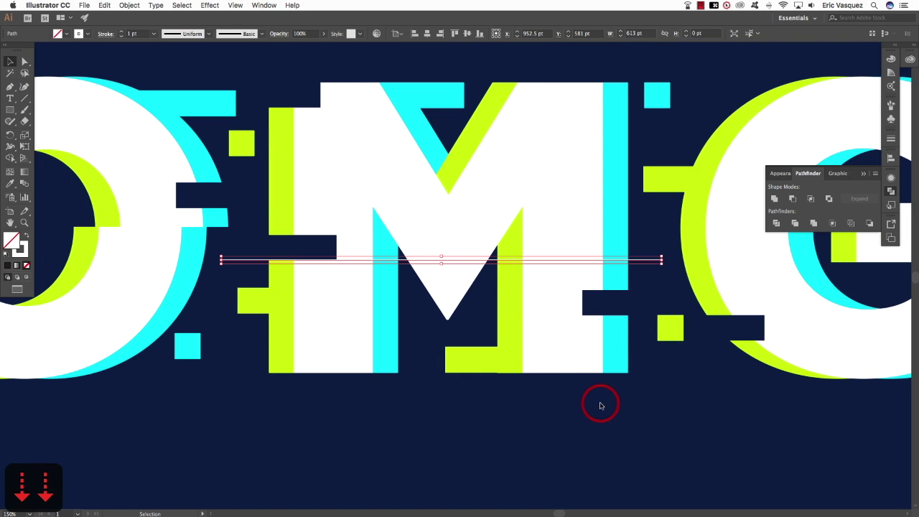
pyautogui.press('shift+super+a')
# - Move the white line down to Y 621.667 pt, near the upper edge of the notch on the M's right side
pyautogui.scroll(2, 546, 338)
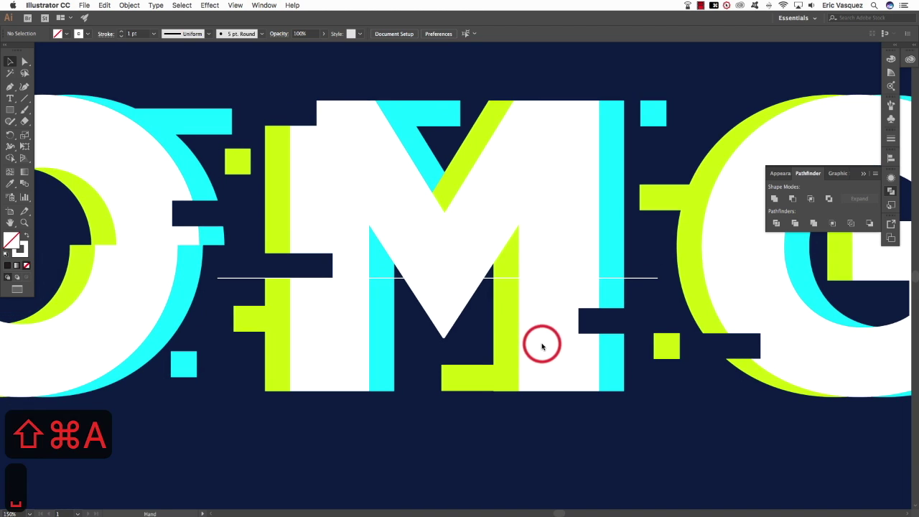
pyautogui.click(643, 280)
pyautogui.moveTo(642, 280); pyautogui.dragTo(645, 307)
pyautogui.click(640, 236)
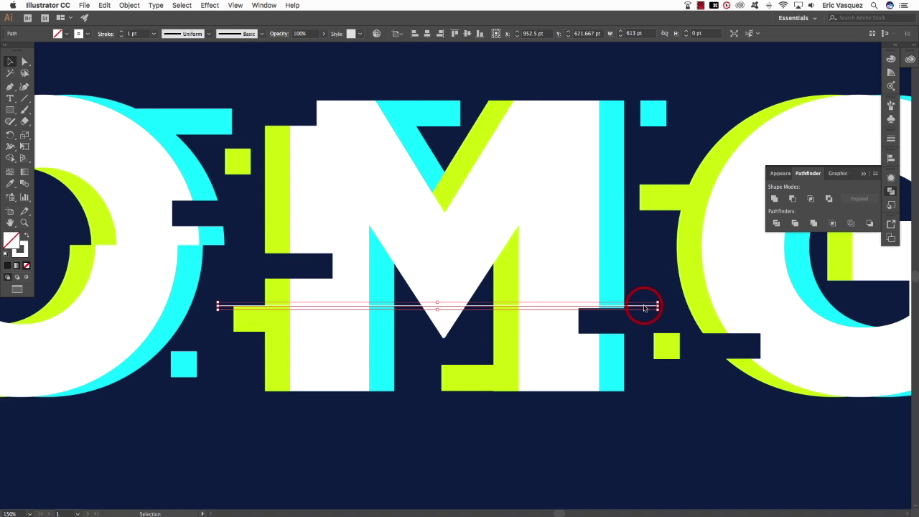
pyautogui.click(649, 280)
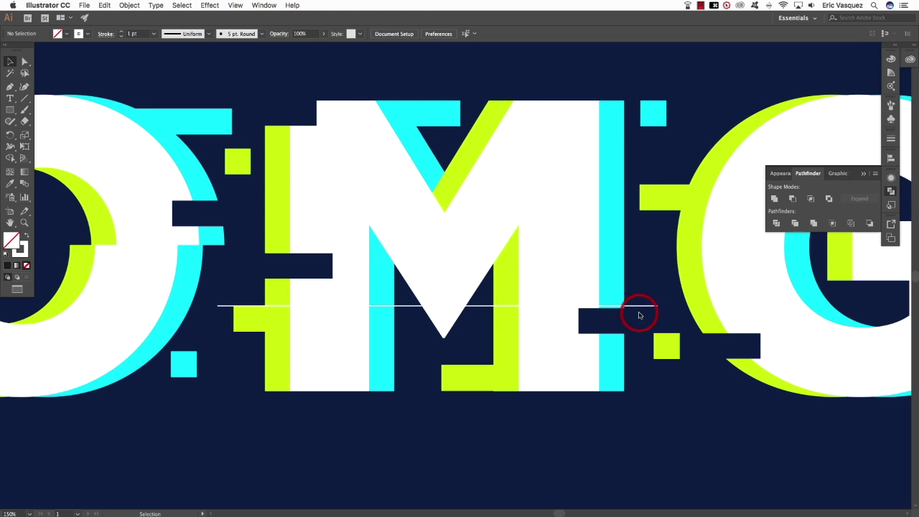
# - Nudge the anchor points of the M's right-hand notch up with the Direct Selection tool to meet the white line
pyautogui.press('a')
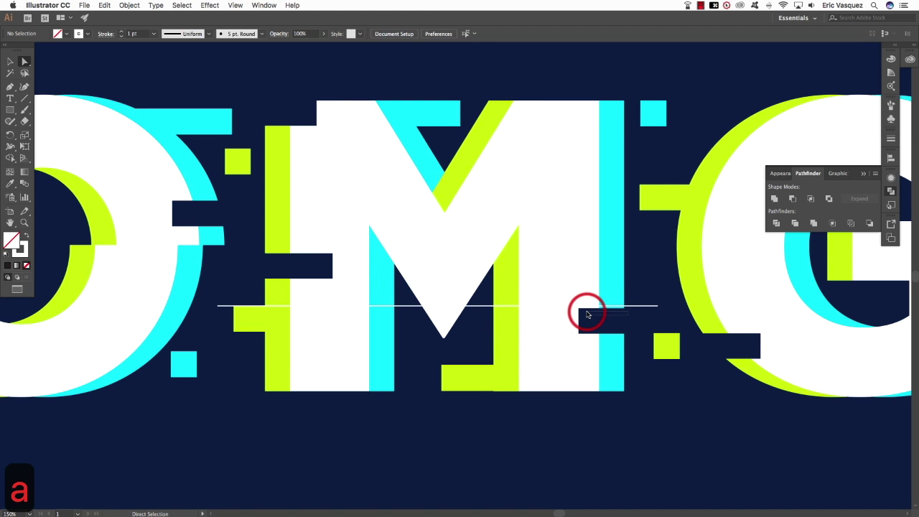
pyautogui.moveTo(632, 341); pyautogui.dragTo(576, 311)
pyautogui.press('super+equal')
pyautogui.press('super+equal')
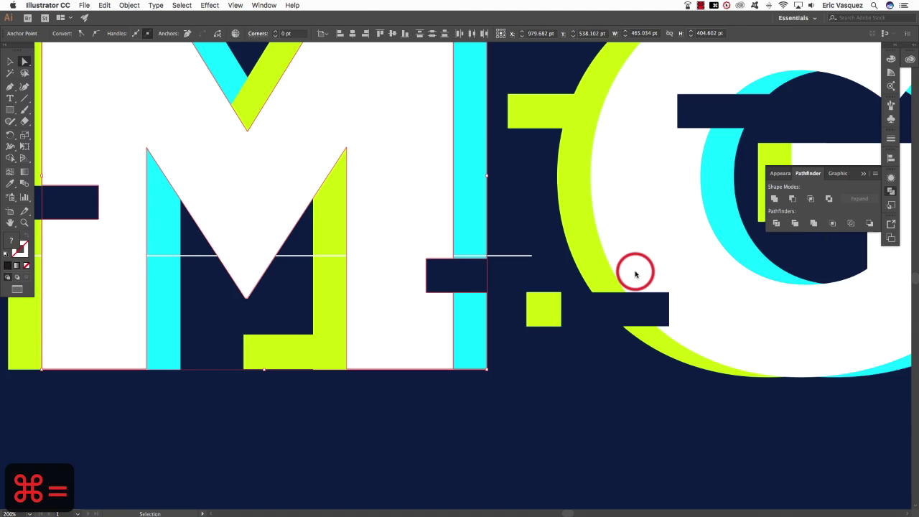
pyautogui.press('Up')
pyautogui.press('Up')
pyautogui.press('Up')
pyautogui.press('shift+super+a')
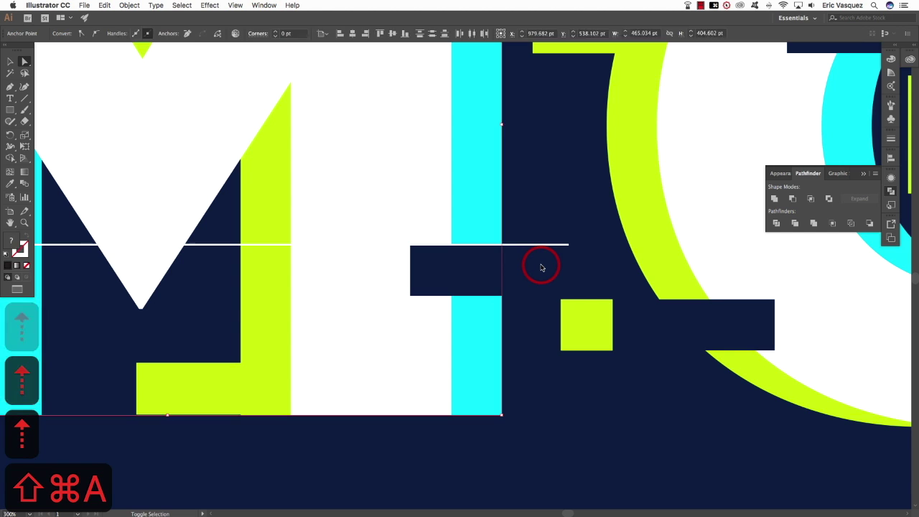
# - Split the M artwork along the white line with the Pathfinder Divide operation
pyautogui.press('v')
pyautogui.press('super+minus')
pyautogui.press('super+minus')
pyautogui.press('v')
pyautogui.press('space')
pyautogui.moveTo(420, 255); pyautogui.dragTo(511, 272)
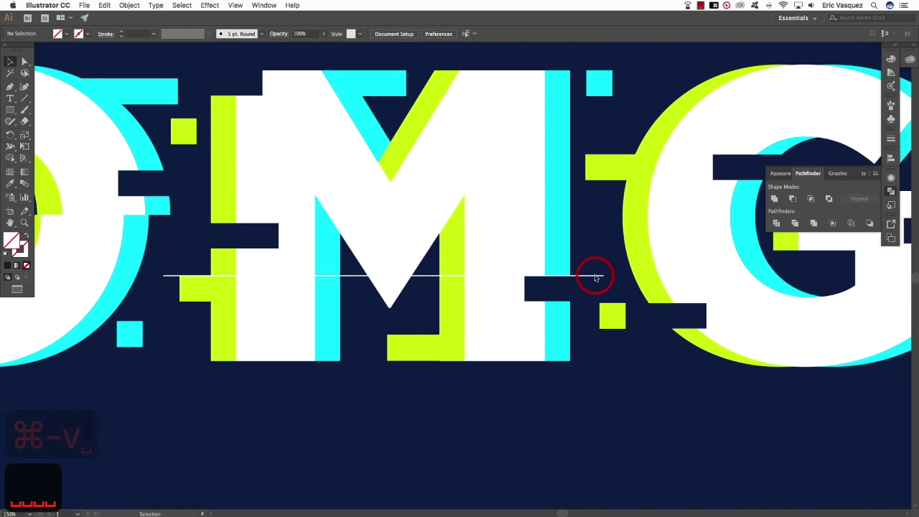
pyautogui.moveTo(563, 381); pyautogui.dragTo(206, 67)
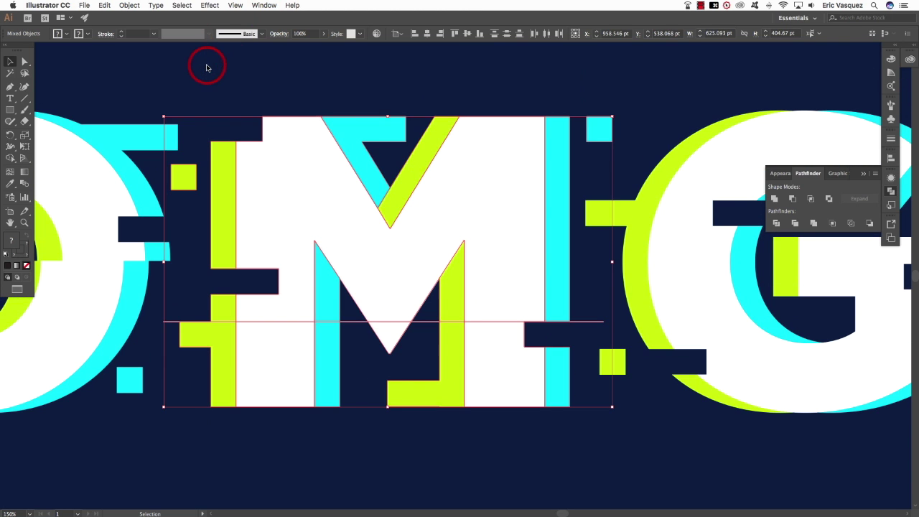
pyautogui.keyDown('shift'); pyautogui.click(596, 325); pyautogui.keyUp('shift')
pyautogui.keyDown('shift'); pyautogui.click(596, 324); pyautogui.keyUp('shift')
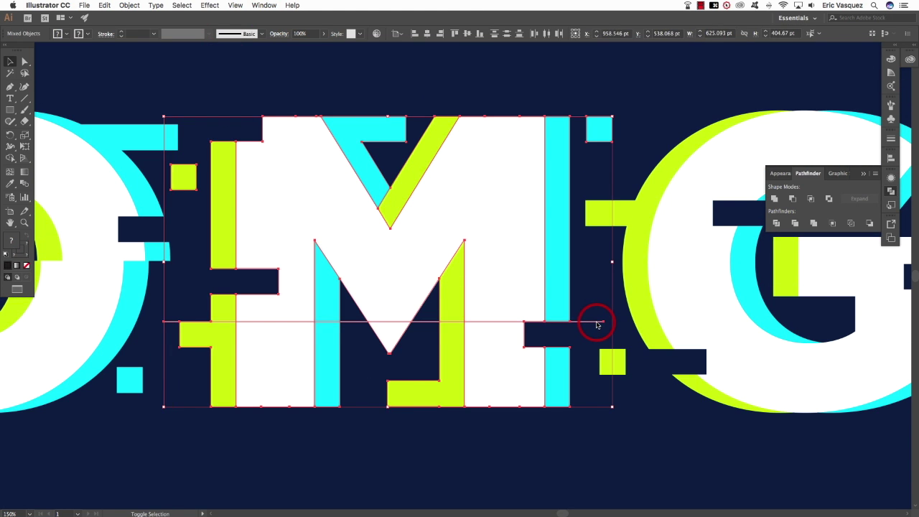
pyautogui.click(776, 226)
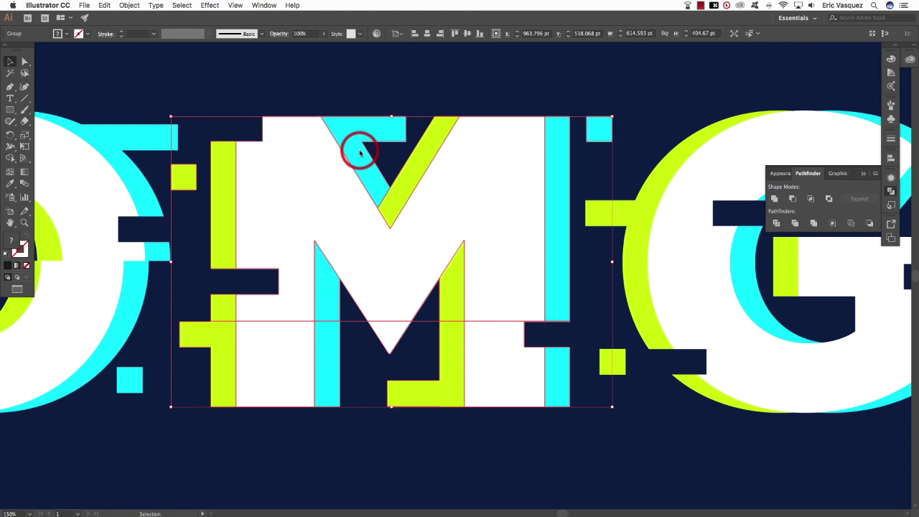
# - Ungroup the divided M
pyautogui.press('shift+super+a')
pyautogui.moveTo(570, 431); pyautogui.dragTo(171, 328)
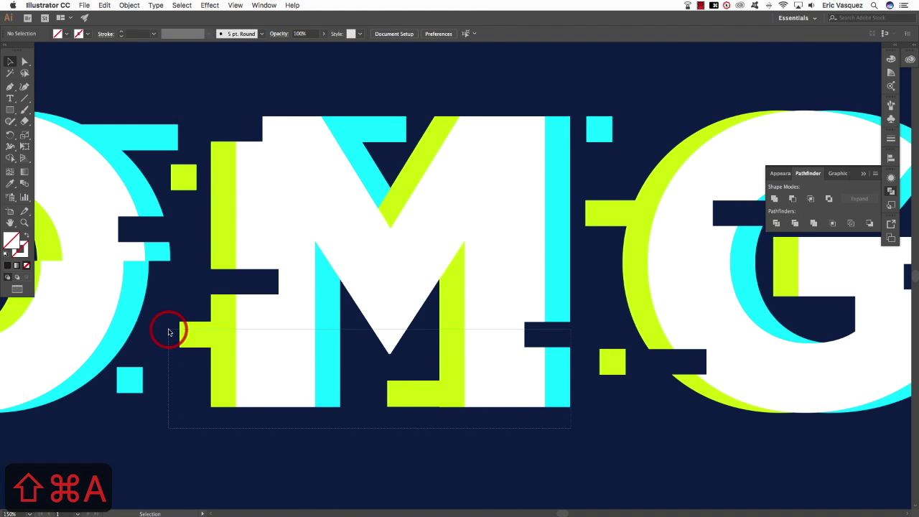
pyautogui.click(130, 5)
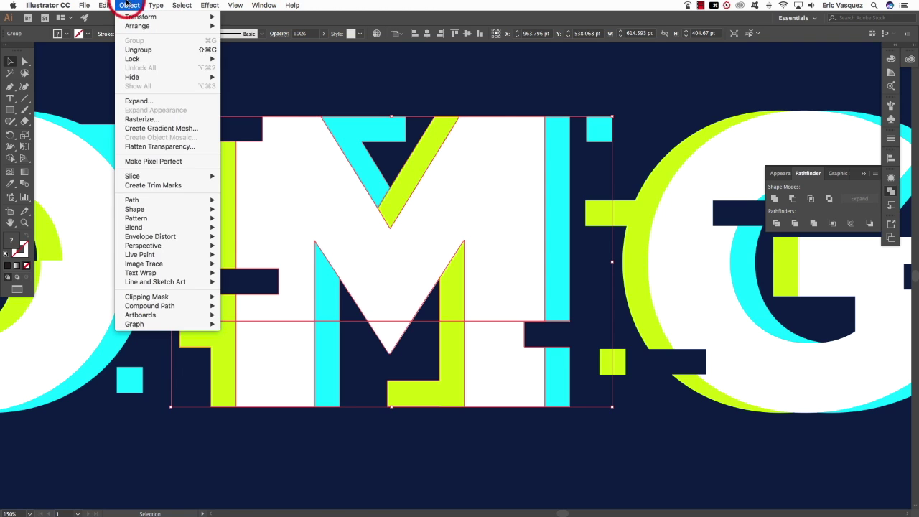
pyautogui.click(138, 39)
# - Shift all pieces of the M below the cut 20 pt to the left
pyautogui.press('shift+super+a')
pyautogui.moveTo(570, 423); pyautogui.dragTo(181, 329)
pyautogui.hotkey('shift', 'Left')
pyautogui.hotkey('shift', 'Left')
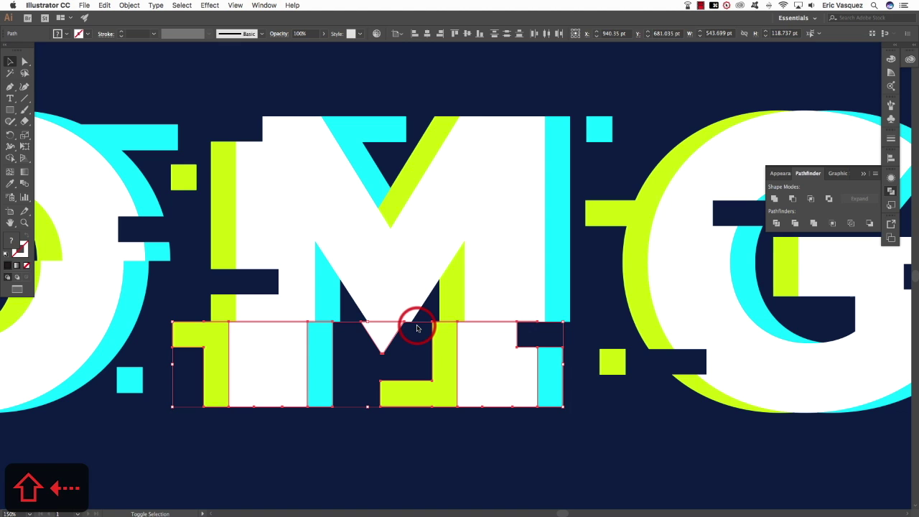
pyautogui.press('shift+super+a')
# - Move only the loose lime square beside the G's lower notch 20 pt to the left, without moving the rest of the G group
pyautogui.hscroll(5, 445, 384)
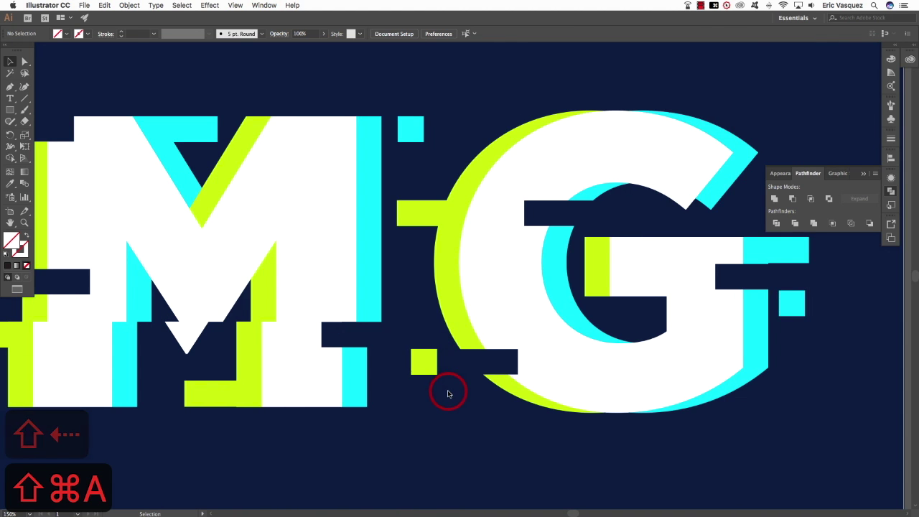
pyautogui.press('space')
pyautogui.moveTo(369, 419); pyautogui.dragTo(560, 426)
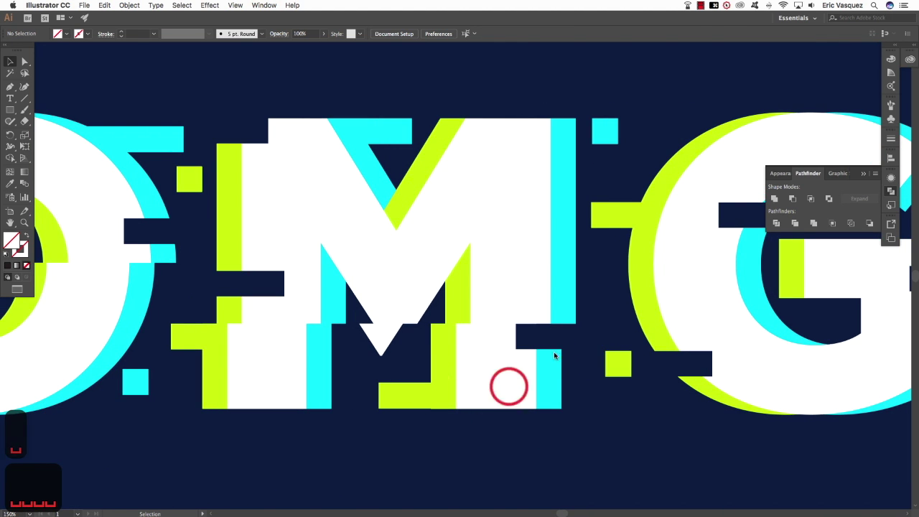
pyautogui.click(615, 364)
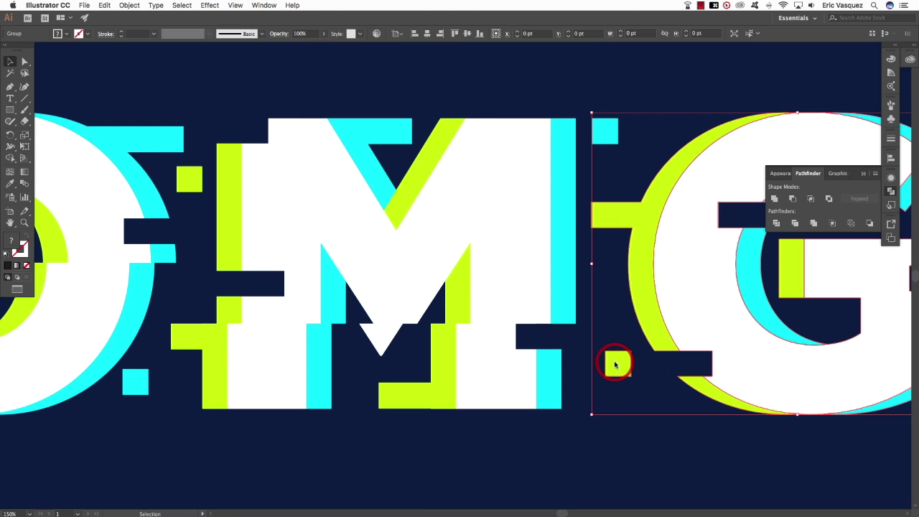
pyautogui.press('shift+super+a')
pyautogui.press('a')
pyautogui.click(615, 364)
pyautogui.press('v')
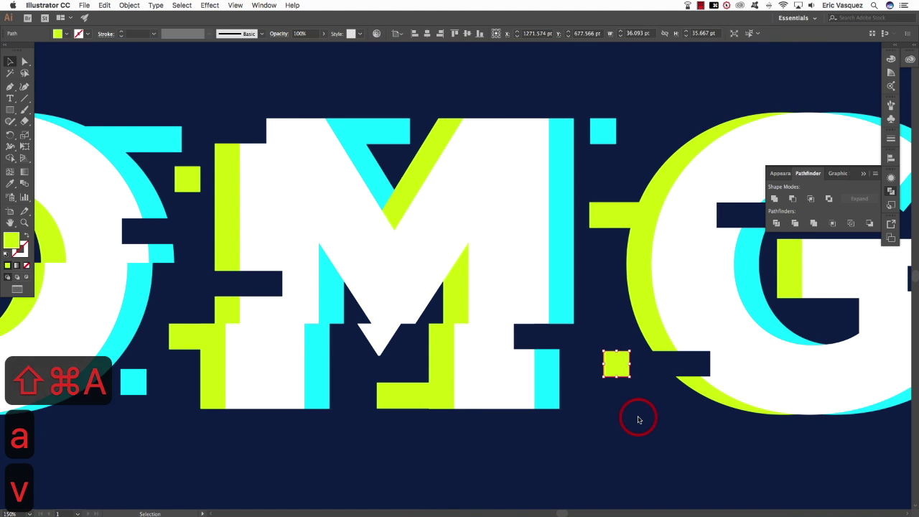
pyautogui.hotkey('shift', 'Left')
pyautogui.hotkey('shift', 'Left')
pyautogui.press('shift+super+a')
# - Draw a horizontal white 1 pt line about 574 pt long across the middle of the G, with no fill
pyautogui.moveTo(691, 331); pyautogui.dragTo(332, 344)
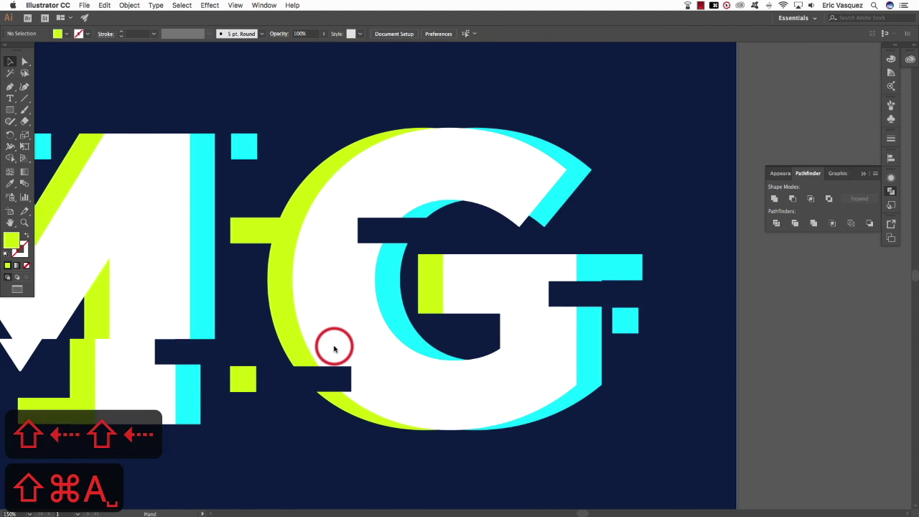
pyautogui.press('p')
pyautogui.press('d')
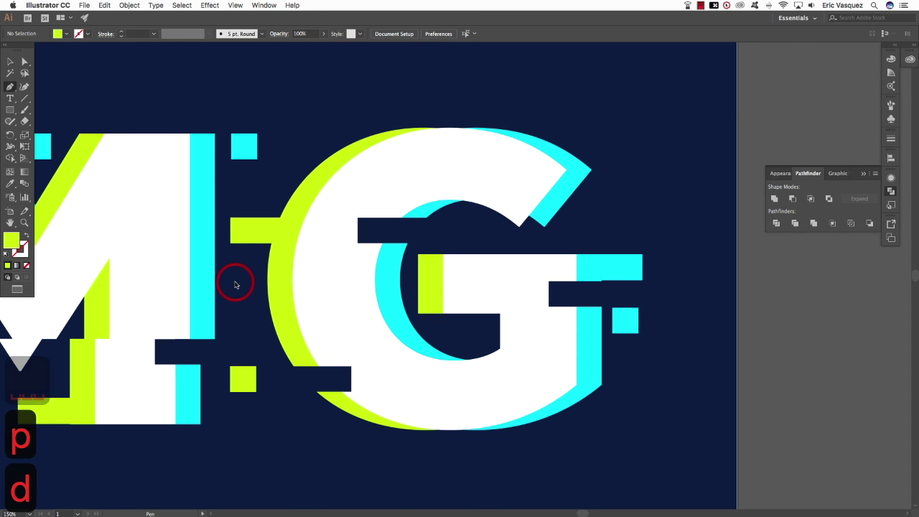
pyautogui.hotkey('shift', 'x')
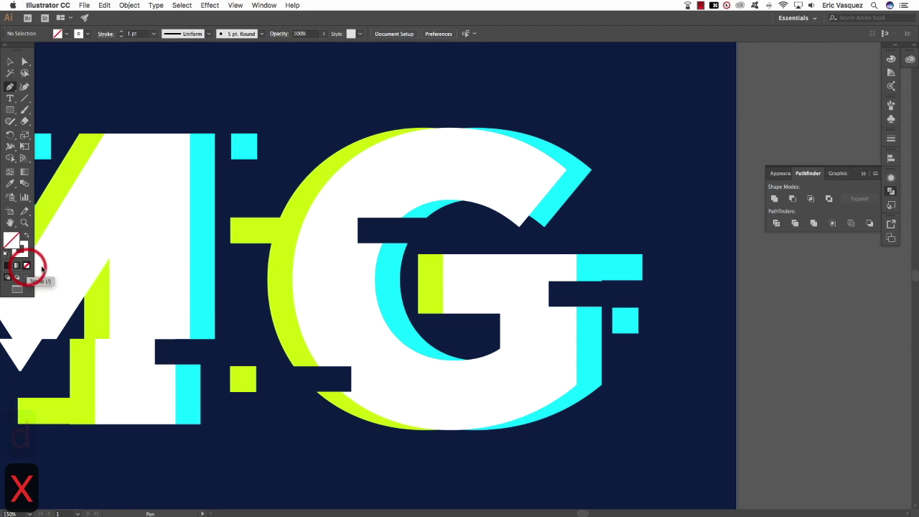
pyautogui.click(654, 281)
pyautogui.click(243, 280)
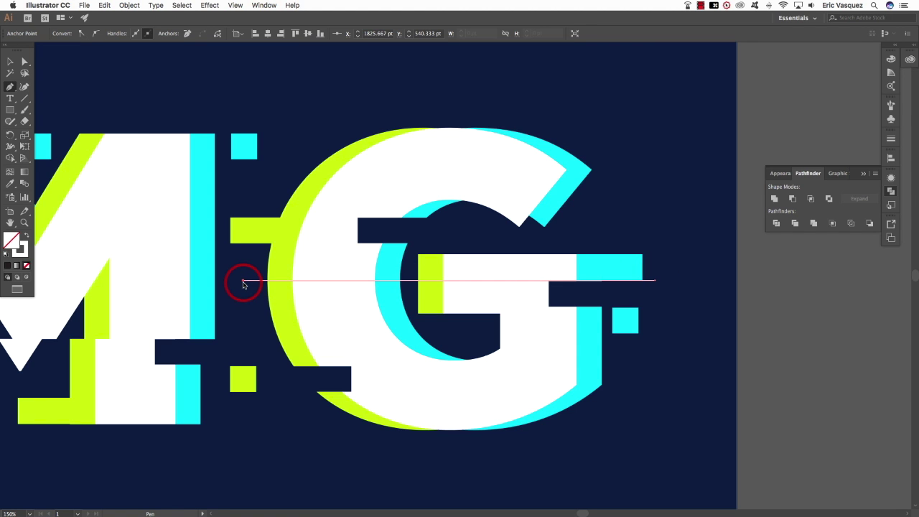
# - Move the white line slightly down toward the upper edge of the notch below the G's cyan crossbar block
pyautogui.press('v')
pyautogui.hotkey('ctrl', '=')
pyautogui.hotkey('ctrl', '=')
pyautogui.hotkey('ctrl', 'shift', 'a')
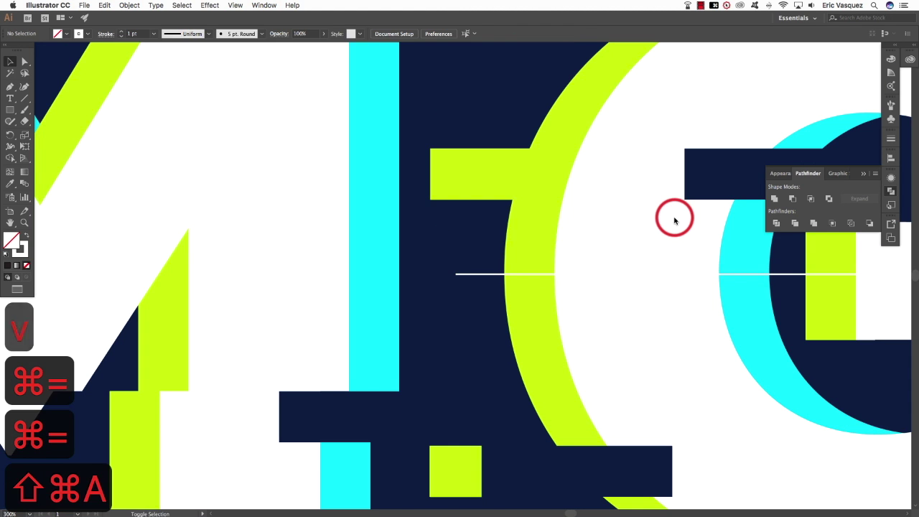
pyautogui.moveTo(675, 215); pyautogui.dragTo(96, 287)
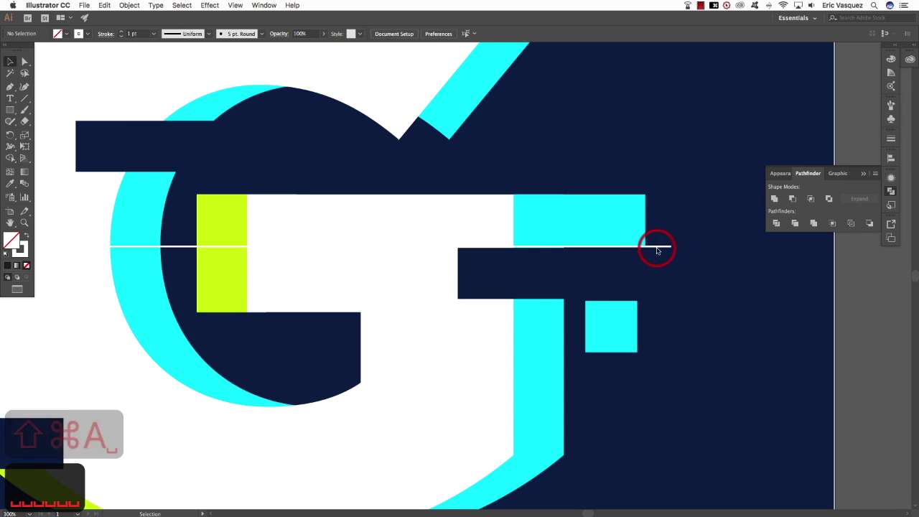
pyautogui.moveTo(657, 247); pyautogui.dragTo(657, 249)
# - Lower the outer bottom corner of the G's cyan crossbar block to the white line and delete the extra anchor on its stepped edge
pyautogui.hotkey('ctrl', '=')
pyautogui.hotkey('ctrl', '=')
pyautogui.hotkey('ctrl', '=')
pyautogui.hotkey('ctrl', 'shift', 'a')
pyautogui.press('space')
pyautogui.moveTo(475, 229); pyautogui.dragTo(193, 205)
pyautogui.press('a')
pyautogui.click(477, 164)
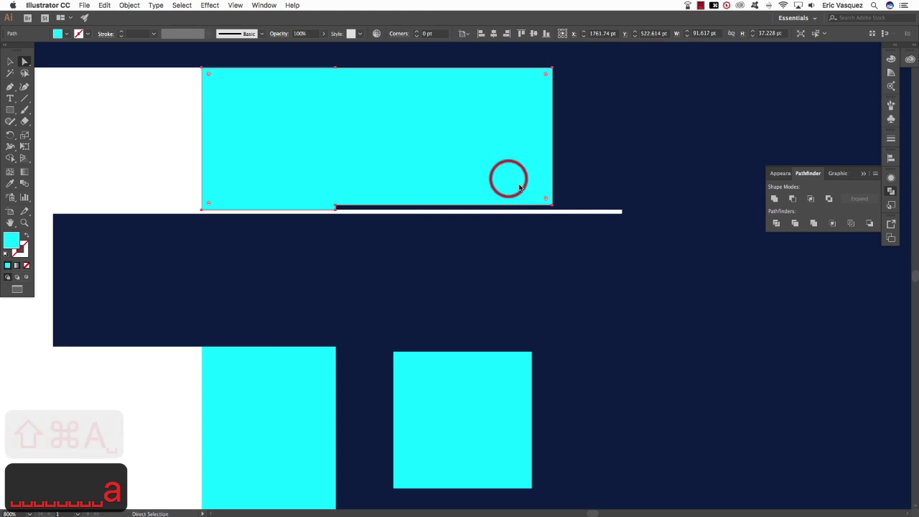
pyautogui.click(552, 207)
pyautogui.click(553, 207)
pyautogui.moveTo(552, 207); pyautogui.dragTo(552, 212)
pyautogui.click(335, 206)
pyautogui.press('super+x')
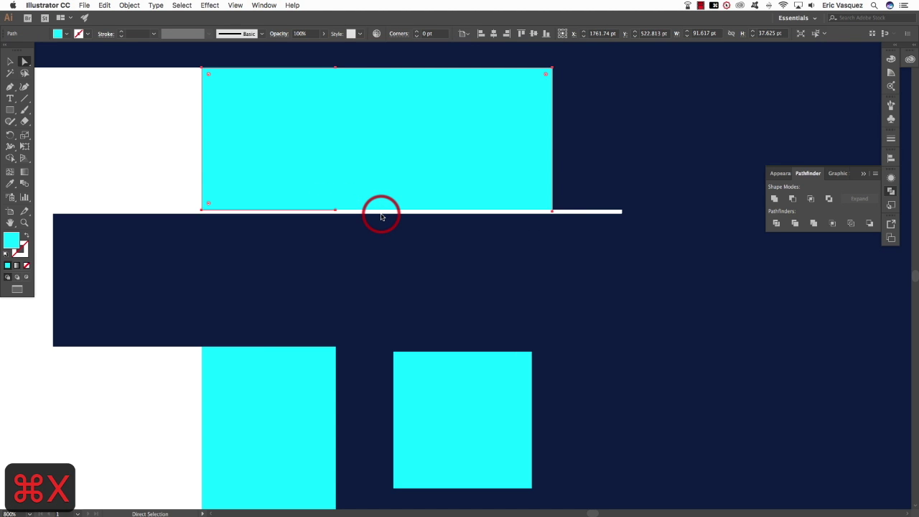
# - Close the open bottom edge of the cyan crossbar block with the Pen tool
pyautogui.press('p')
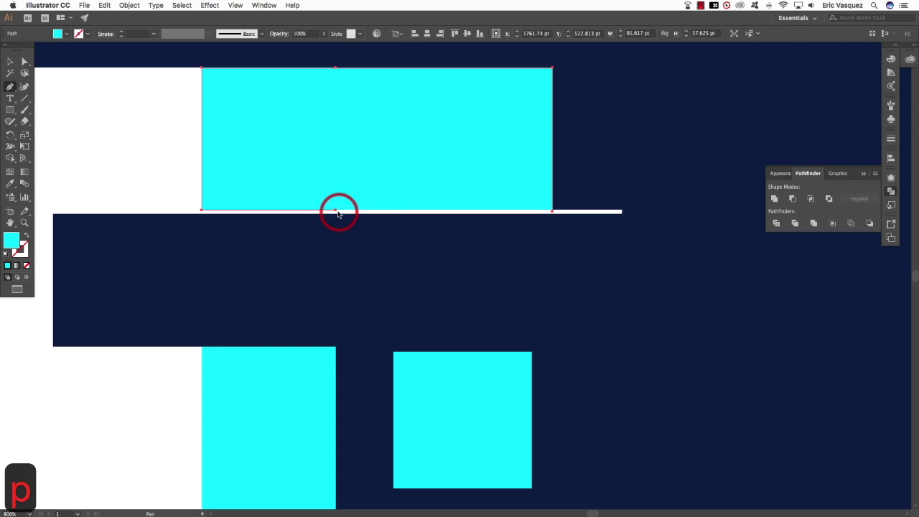
pyautogui.click(335, 210)
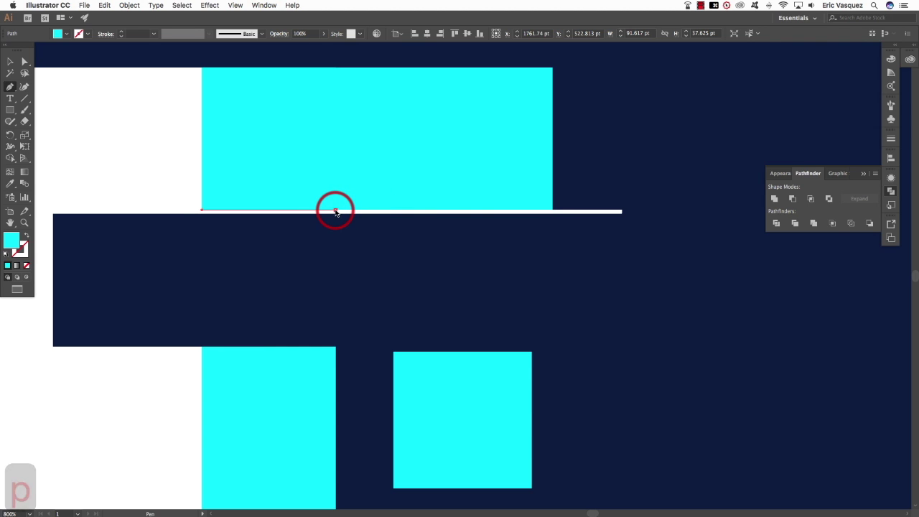
pyautogui.click(551, 211)
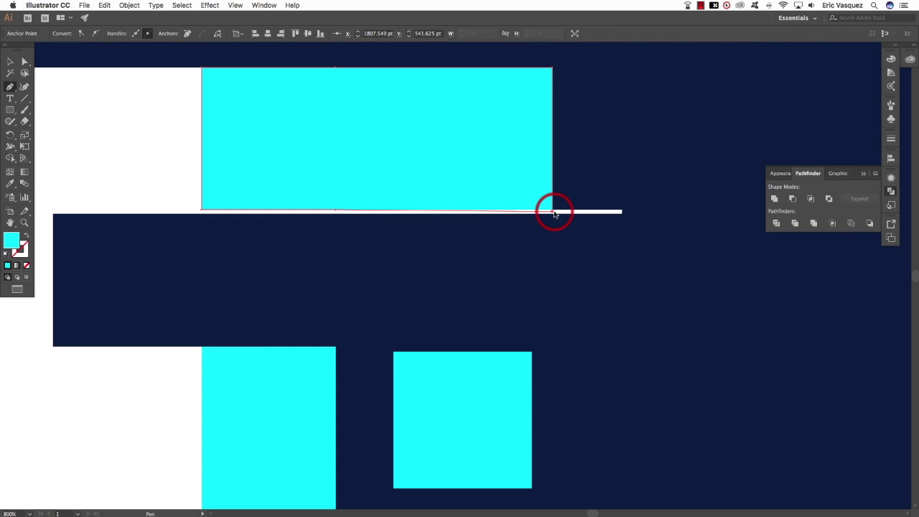
# - Move the white line down clear of the cyan crossbar block and delete the block's outer bottom corner point
pyautogui.press('a')
pyautogui.click(564, 212)
pyautogui.moveTo(564, 211); pyautogui.dragTo(564, 224)
pyautogui.click(552, 211)
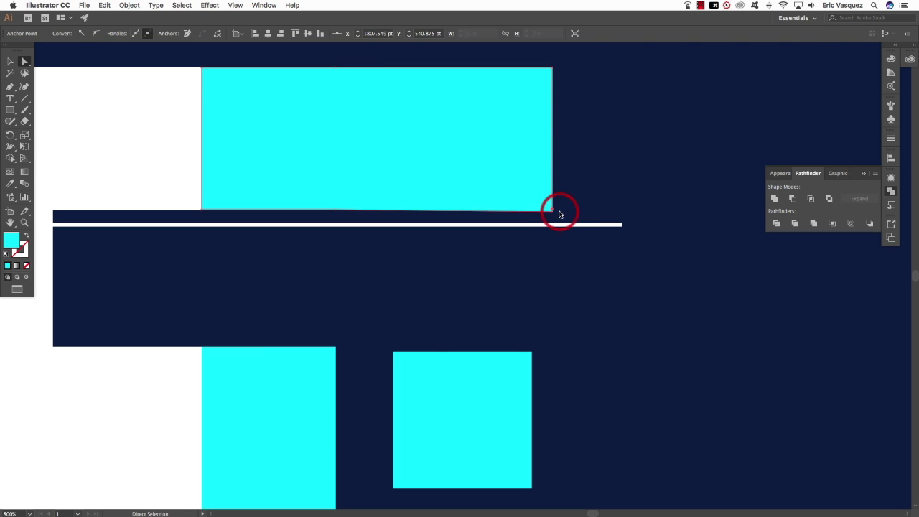
pyautogui.press('super+x')
pyautogui.press('super+x')
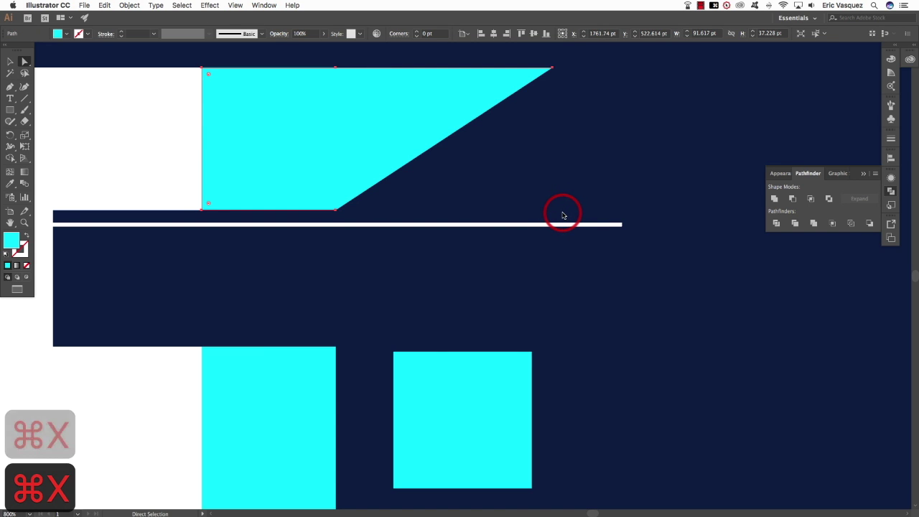
# - Redraw the cyan block's outer bottom corner with the Pen tool, level with its inner bottom edge, and close the path
pyautogui.press('p')
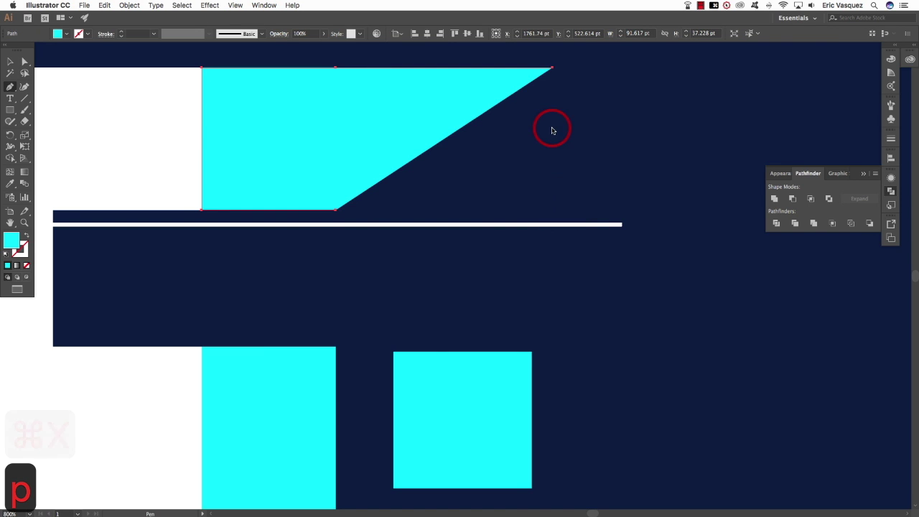
pyautogui.click(551, 68)
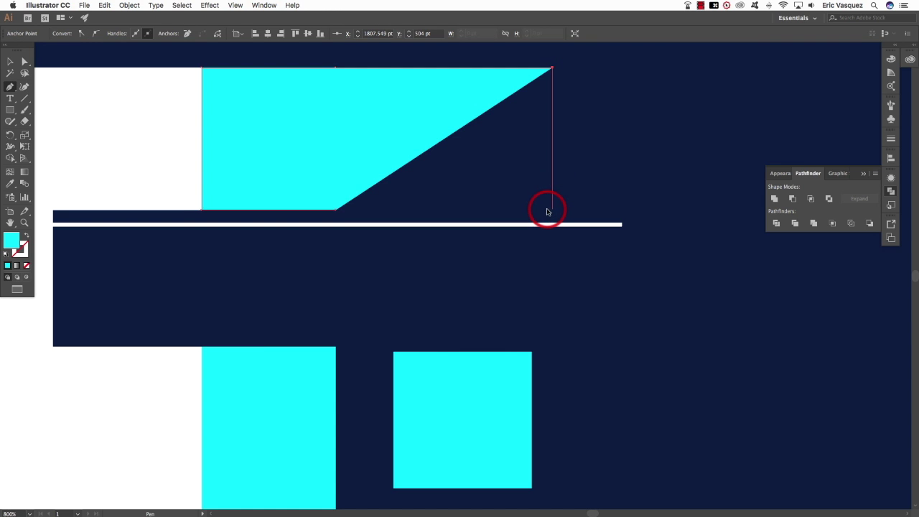
pyautogui.click(548, 210)
pyautogui.click(335, 212)
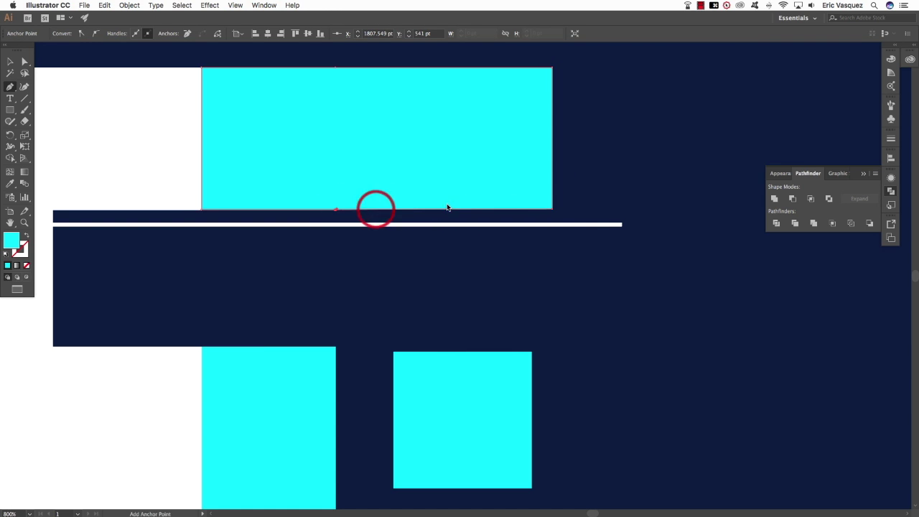
# - Move the white line back up to the bottom edge of the cyan crossbar block
pyautogui.press('shift+super+a')
pyautogui.press('v')
pyautogui.click(509, 223)
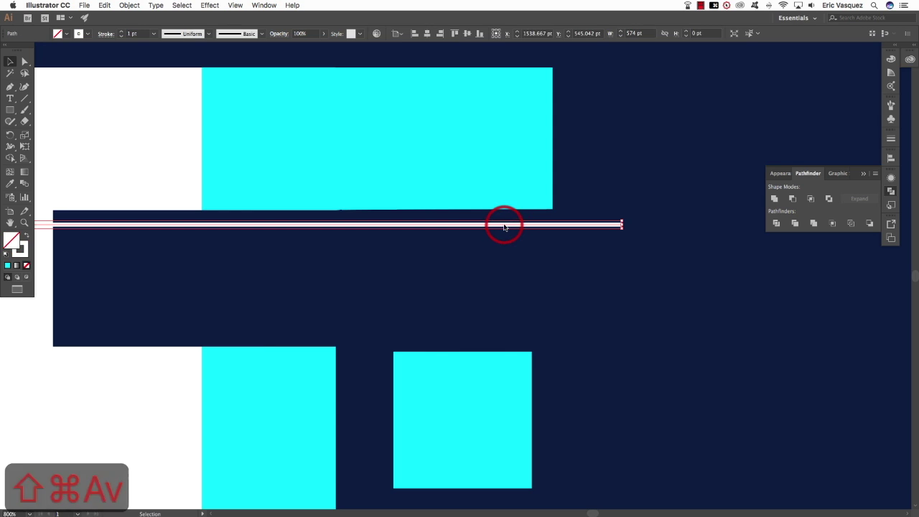
pyautogui.keyDown('shift'); pyautogui.click(503, 213); pyautogui.keyUp('shift')
pyautogui.moveTo(505, 212); pyautogui.dragTo(505, 211)
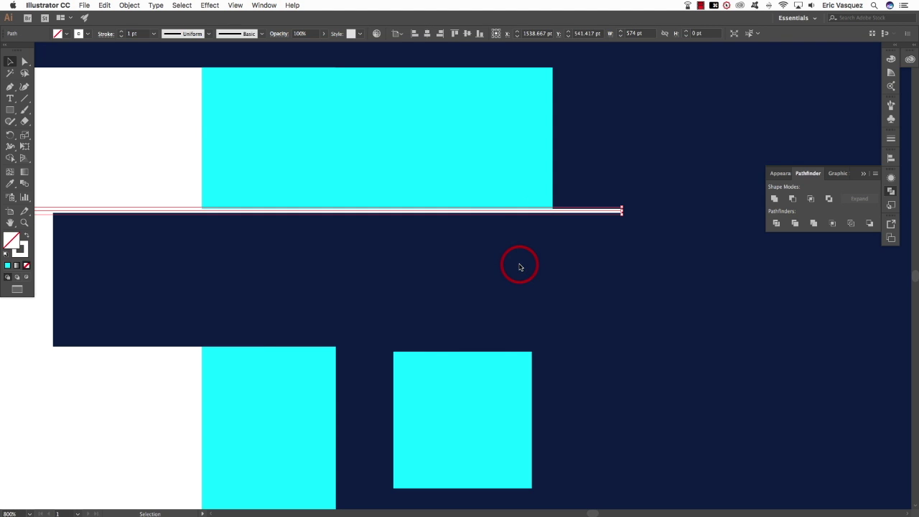
# - Split the G artwork along the white line with the Pathfinder Divide operation and ungroup the resulting pieces
pyautogui.press('super+minus')
pyautogui.press('super+minus')
pyautogui.press('super+minus')
pyautogui.press('super+minus')
pyautogui.press('super+minus')
pyautogui.press('shift+super+a')
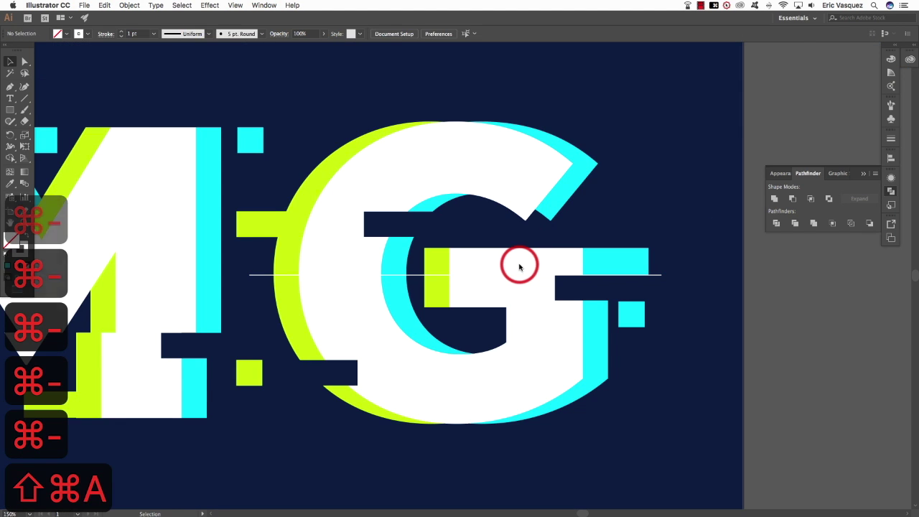
pyautogui.moveTo(667, 118); pyautogui.dragTo(309, 467)
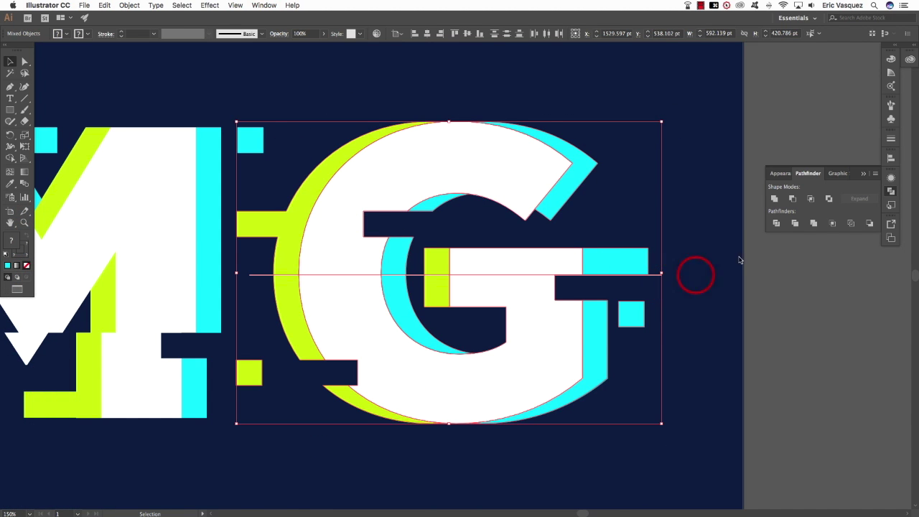
pyautogui.click(774, 224)
pyautogui.click(129, 5)
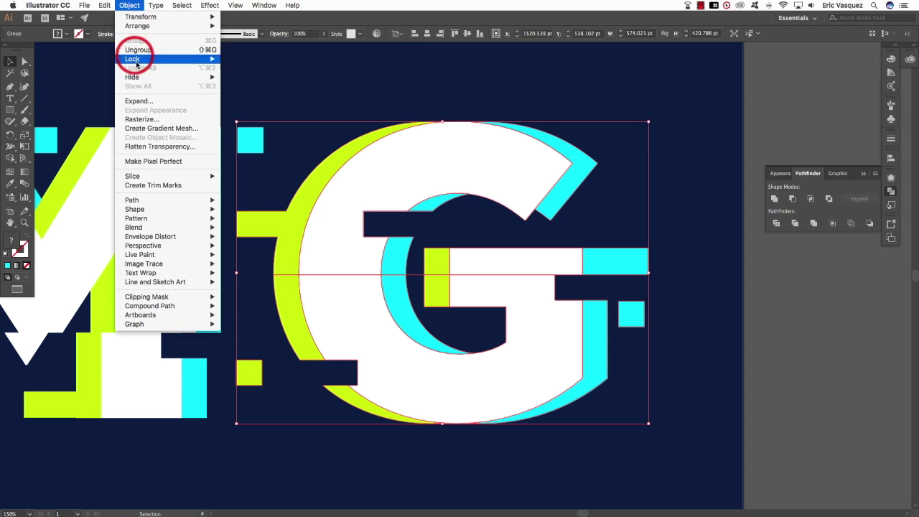
pyautogui.click(139, 50)
pyautogui.press('shift+super+a')
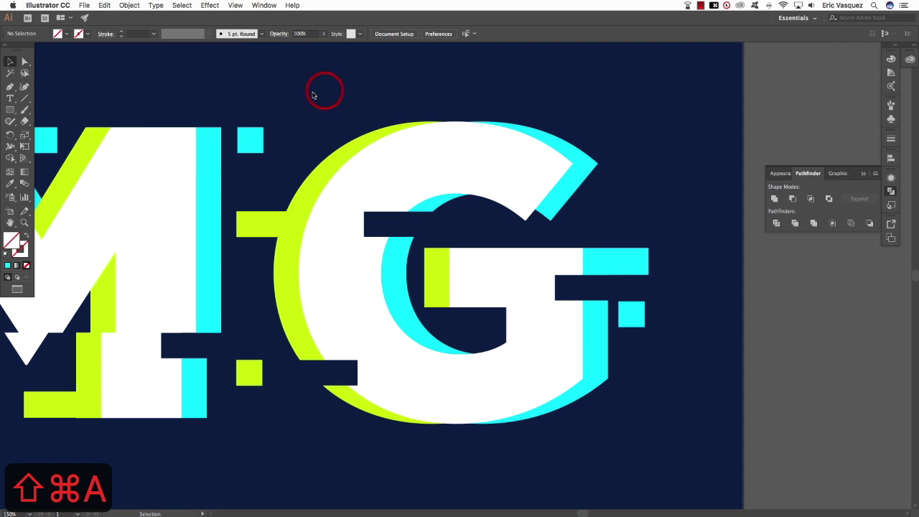
# - Shift all pieces of the G above the cut 34 pt to the right
pyautogui.moveTo(287, 97); pyautogui.dragTo(685, 264)
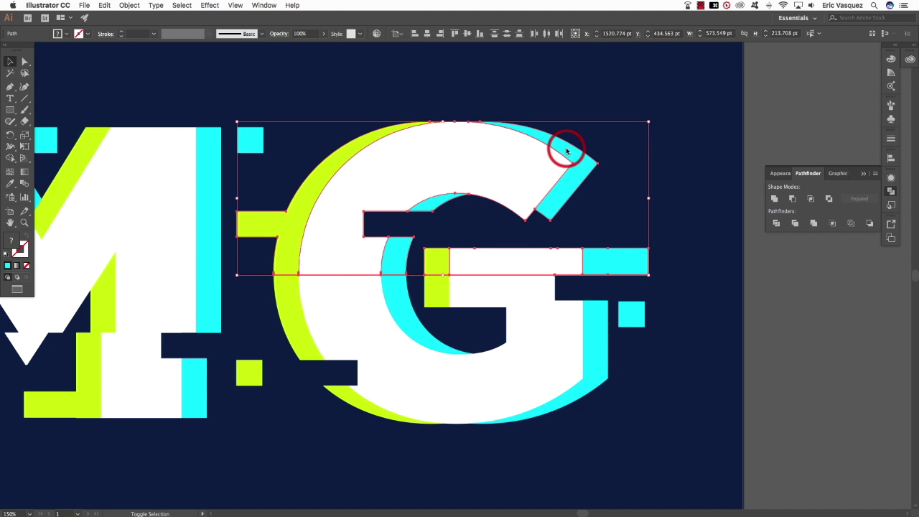
pyautogui.hotkey('shift', 'Right')
pyautogui.hotkey('shift', 'Right')
pyautogui.hotkey('shift', 'Right')
pyautogui.hotkey('shift', 'Right')
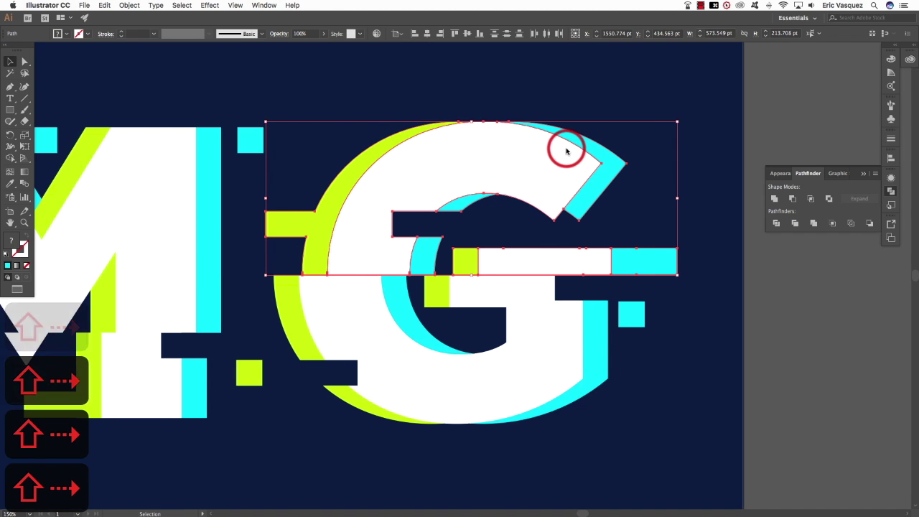
pyautogui.press('Left')
pyautogui.press('Left')
pyautogui.press('Left')
pyautogui.press('Left')
pyautogui.press('Left')
pyautogui.press('Left')
pyautogui.press('shift+super+a')
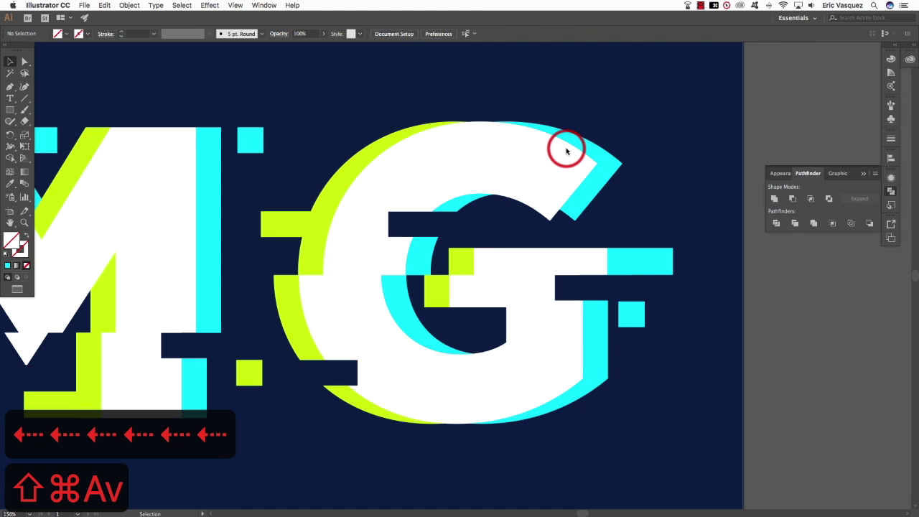
# - Move the loose lime square at the upper left of the O 40 pt to the right
pyautogui.press('super+minus')
pyautogui.press('super+minus')
pyautogui.press('super+minus')
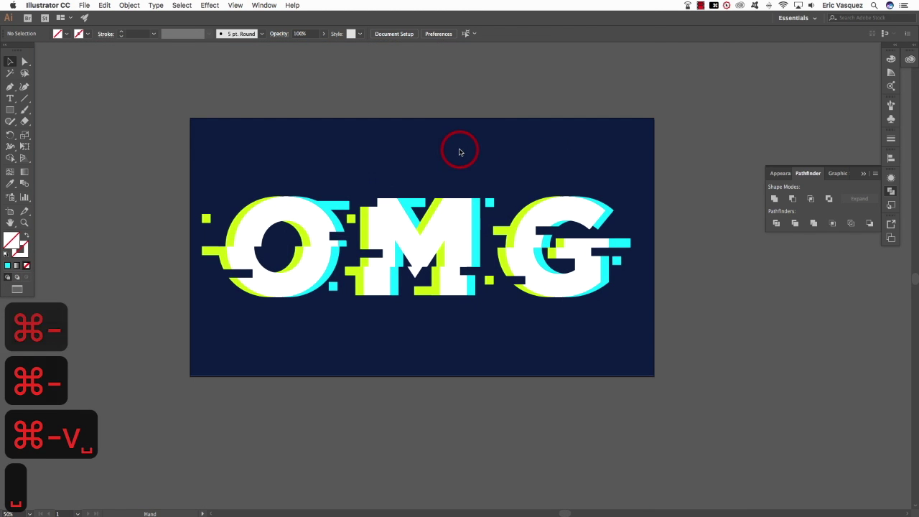
pyautogui.moveTo(634, 167); pyautogui.dragTo(192, 341)
pyautogui.moveTo(427, 307); pyautogui.dragTo(679, 165)
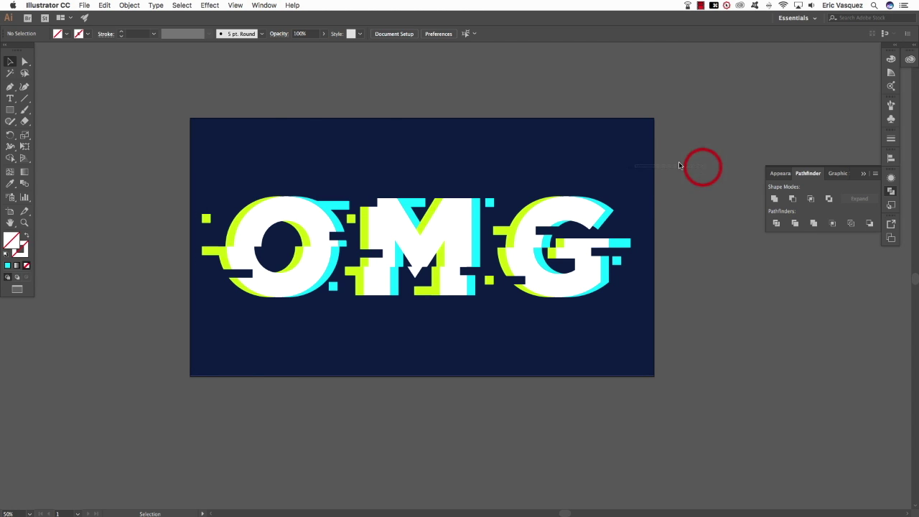
pyautogui.click(206, 218)
pyautogui.hotkey('shift', 'Right')
pyautogui.hotkey('shift', 'Right')
pyautogui.hotkey('shift', 'Right')
pyautogui.hotkey('shift', 'Right')
pyautogui.press('shift+super+a')
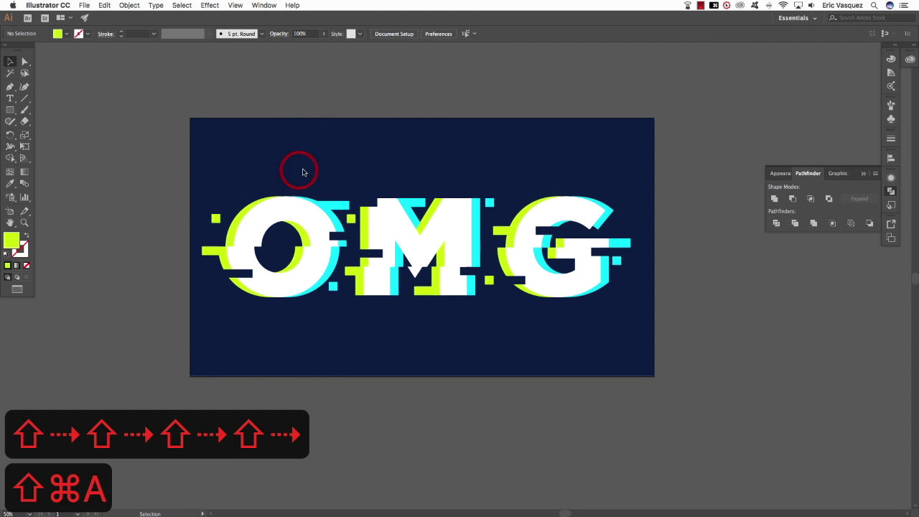
# - Move the loose cyan square between the tops of the M and the G 30 pt to the right
pyautogui.press('space')
pyautogui.moveTo(351, 175); pyautogui.dragTo(317, 173)
pyautogui.click(455, 201)
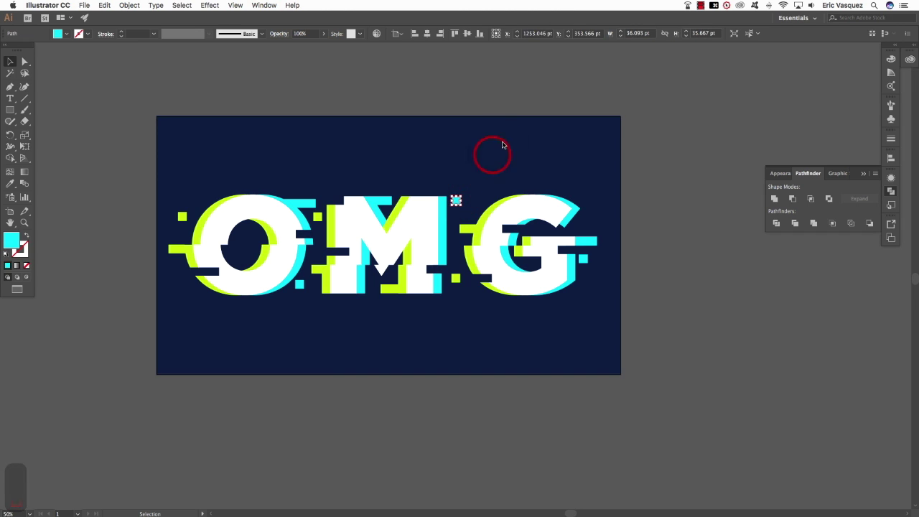
pyautogui.hotkey('shift', 'Right')
pyautogui.hotkey('shift', 'Right')
pyautogui.hotkey('shift', 'Right')
pyautogui.press('shift+super+a')
# - Shift the entire OMG artwork 10 pt to the right on the artboard
pyautogui.press('space')
pyautogui.moveTo(503, 145); pyautogui.dragTo(599, 170)
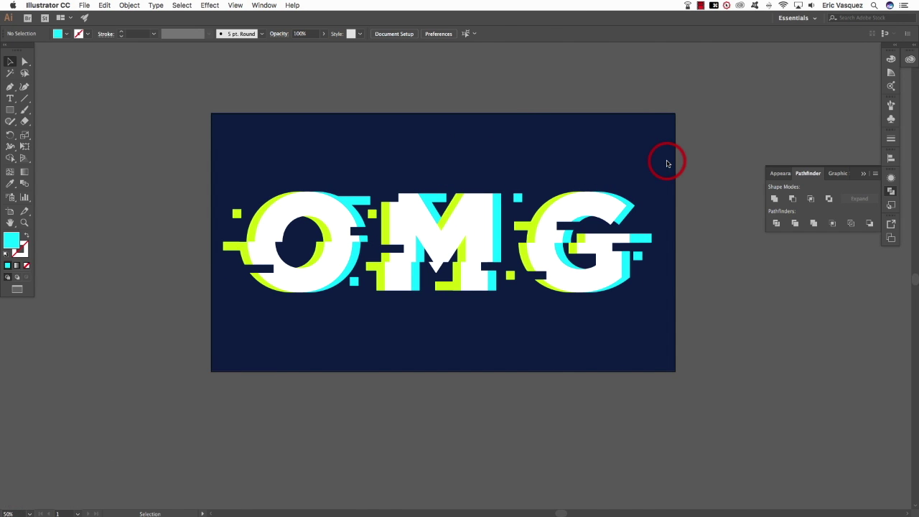
pyautogui.scroll(1, 668, 164)
pyautogui.hscroll(-1, 667, 164)
pyautogui.scroll(1, 667, 164)
pyautogui.hscroll(-2, 667, 163)
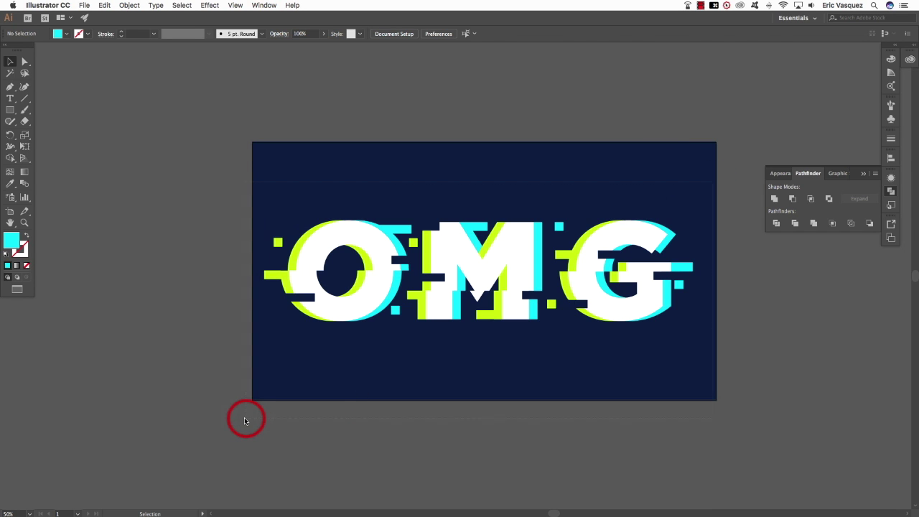
pyautogui.press('super+a')
pyautogui.hotkey('shift', 'Right')
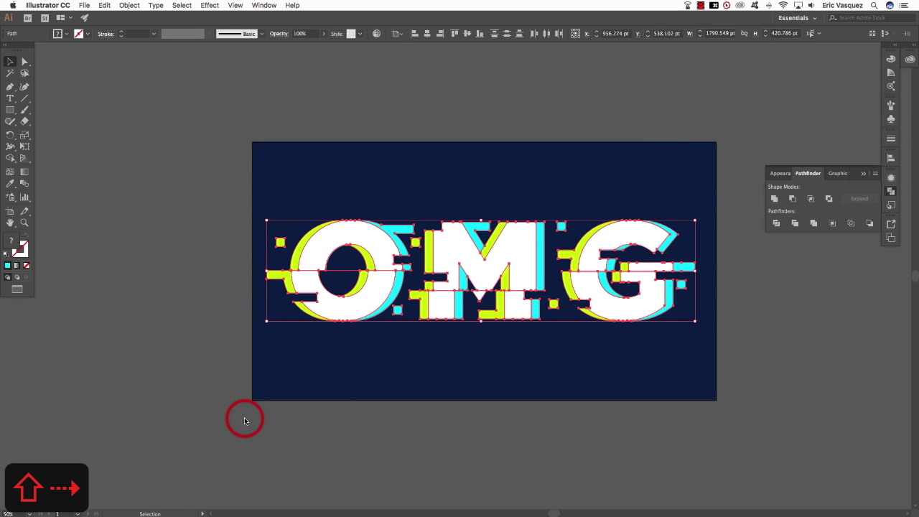
# - Select every piece that shares the cyan fill and recolor them all orange, #ffa300
pyautogui.press('super+equal')
pyautogui.press('super+shift+a')
pyautogui.click(406, 167)
pyautogui.press('a')
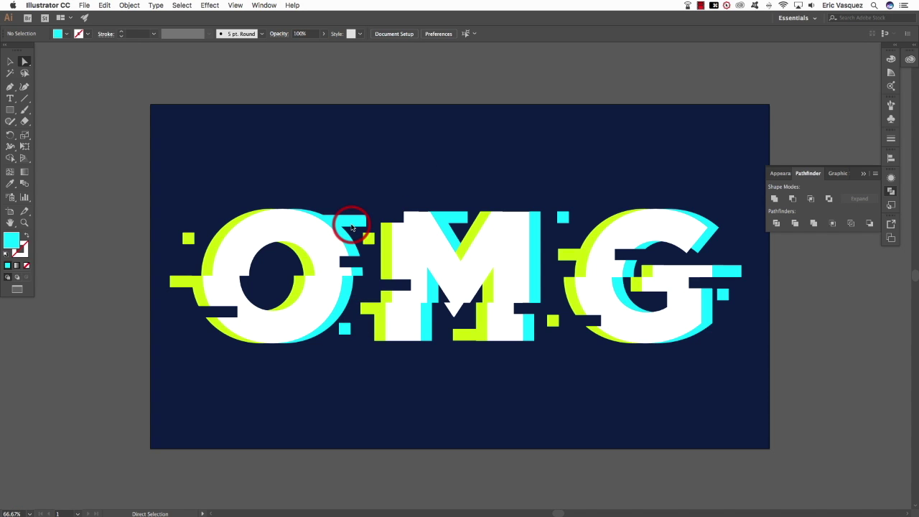
pyautogui.click(351, 221)
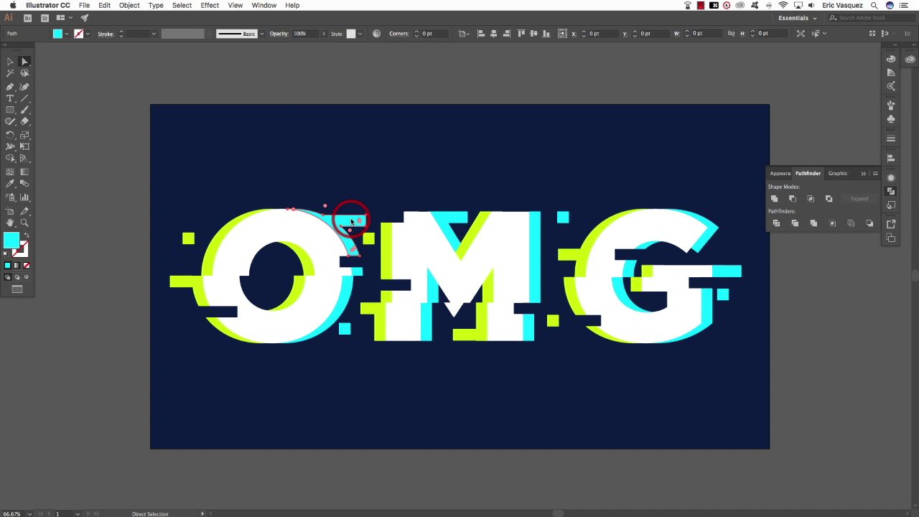
pyautogui.click(182, 5)
pyautogui.click(188, 92)
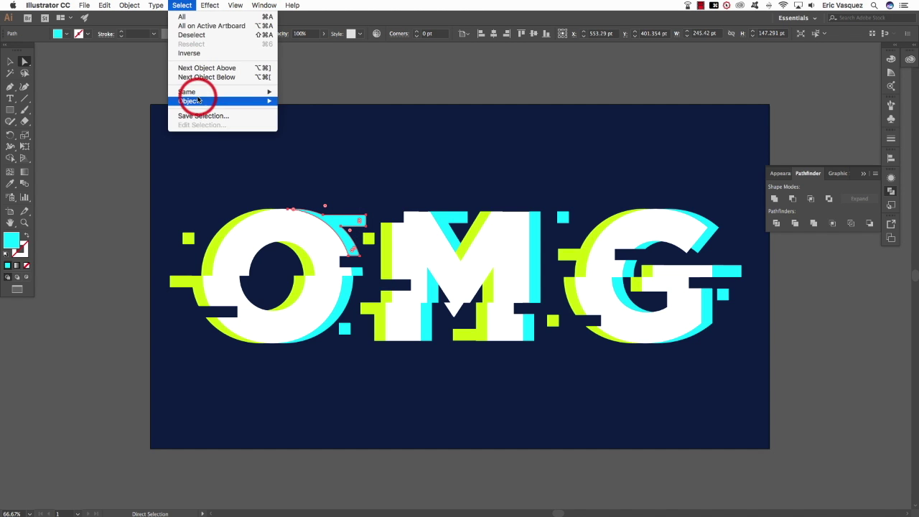
pyautogui.click(322, 120)
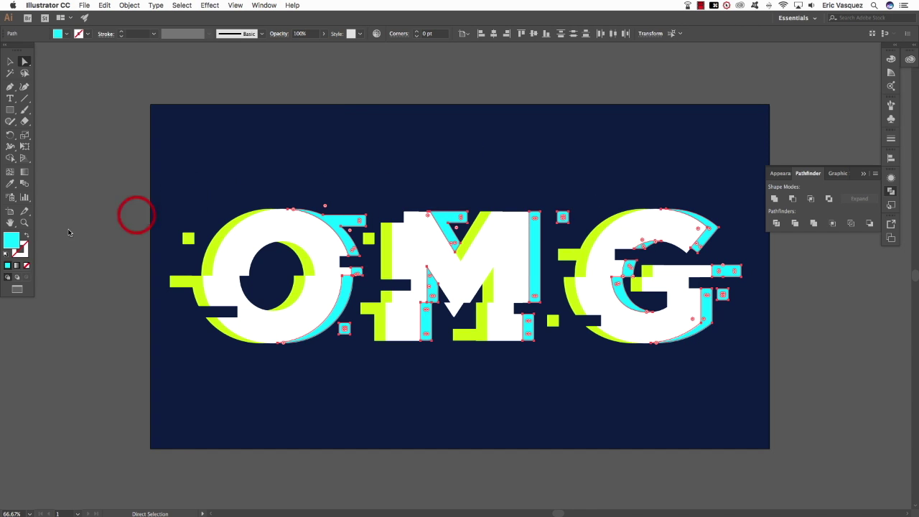
pyautogui.doubleClick(10, 241)
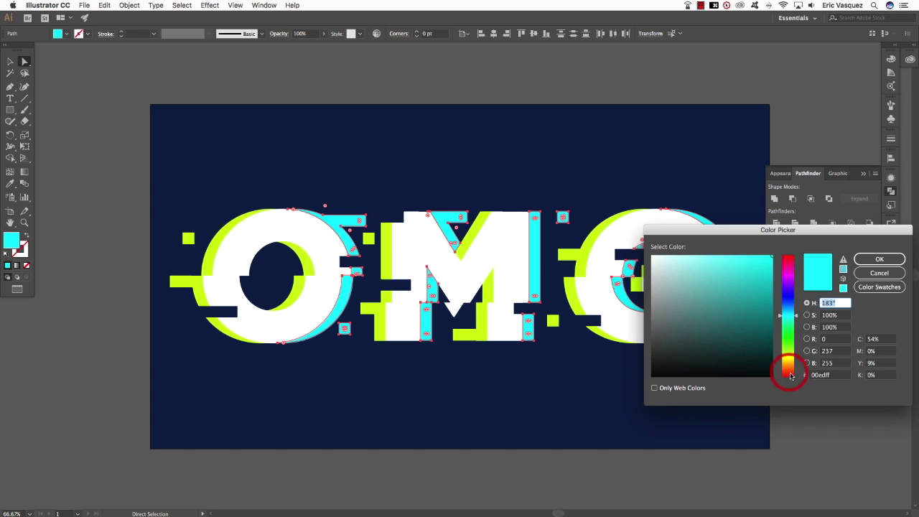
pyautogui.moveTo(790, 375); pyautogui.dragTo(787, 366)
pyautogui.click(879, 260)
pyautogui.click(589, 155)
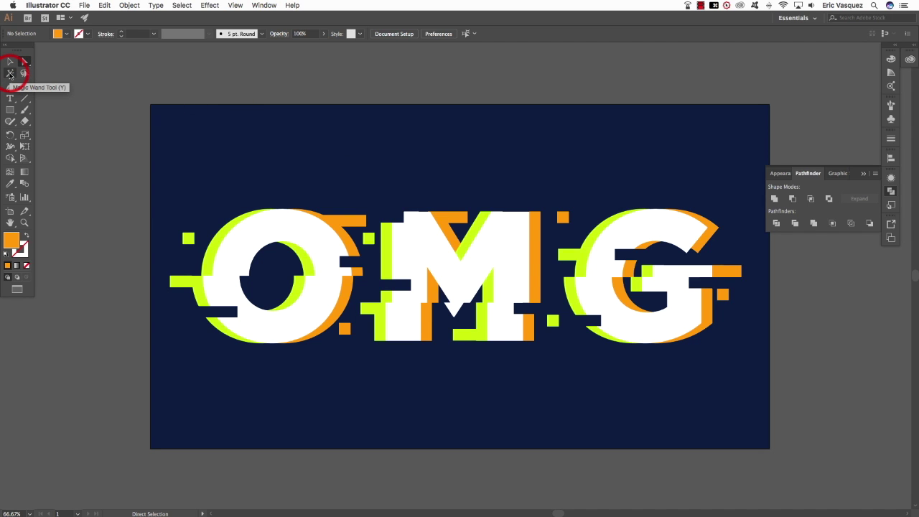
# - Select all orange pieces across the OMG letters with the Magic Wand tool and change their fill to violet
pyautogui.click(10, 74)
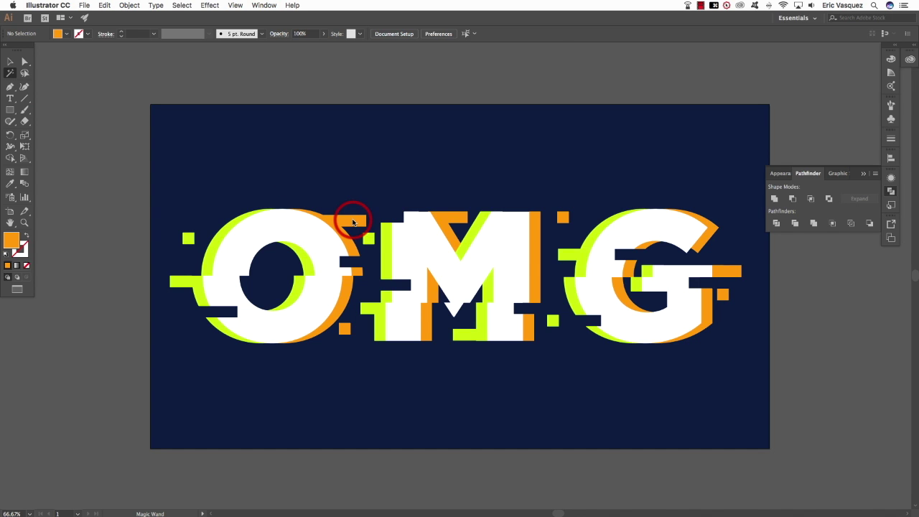
pyautogui.click(352, 220)
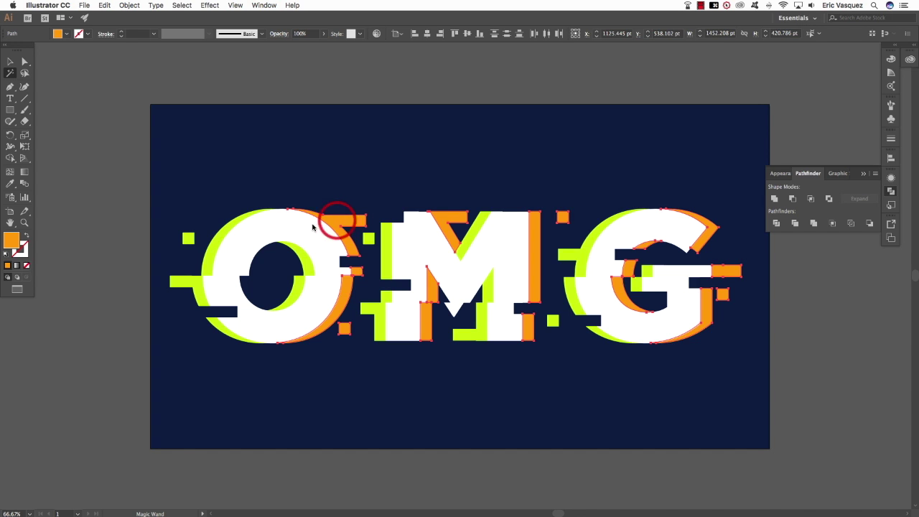
pyautogui.click(224, 229)
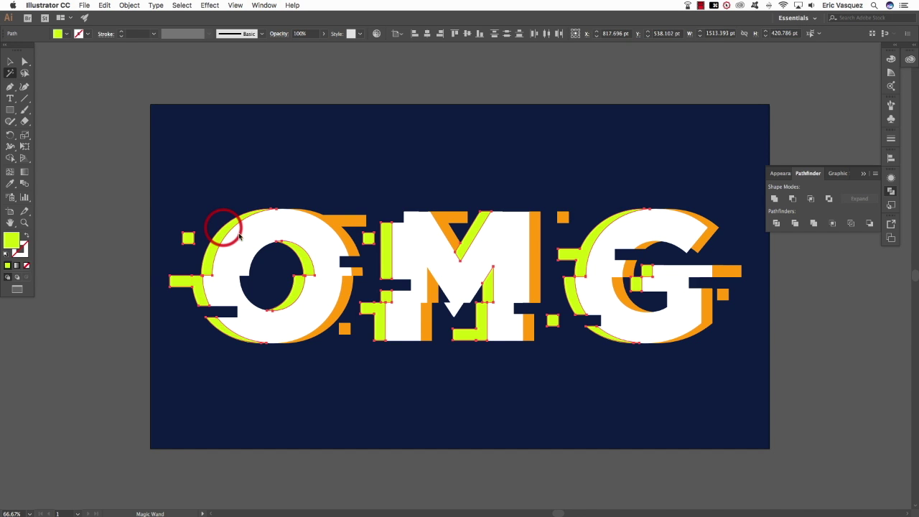
pyautogui.click(448, 219)
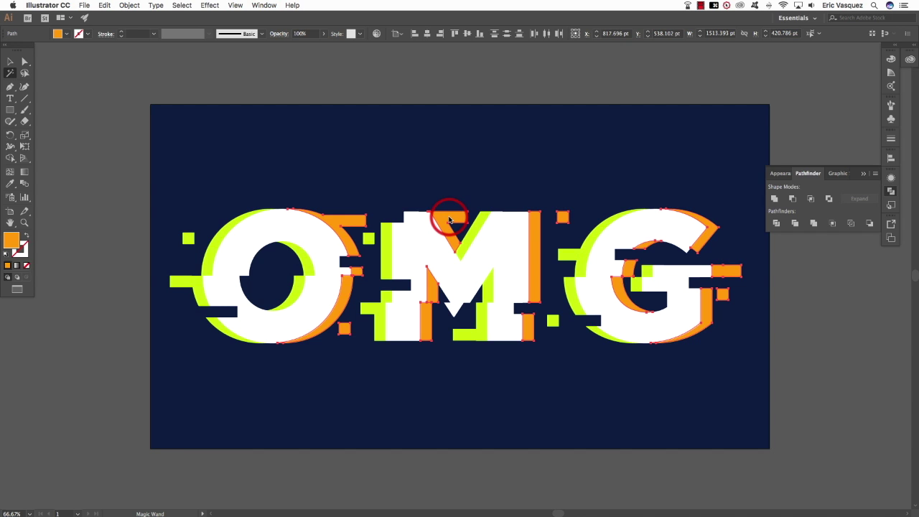
pyautogui.doubleClick(11, 243)
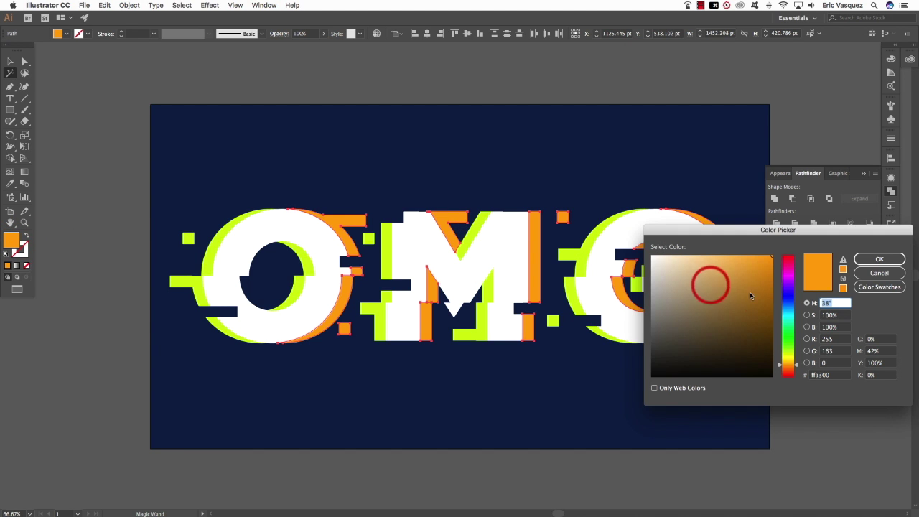
pyautogui.moveTo(784, 323); pyautogui.dragTo(787, 318)
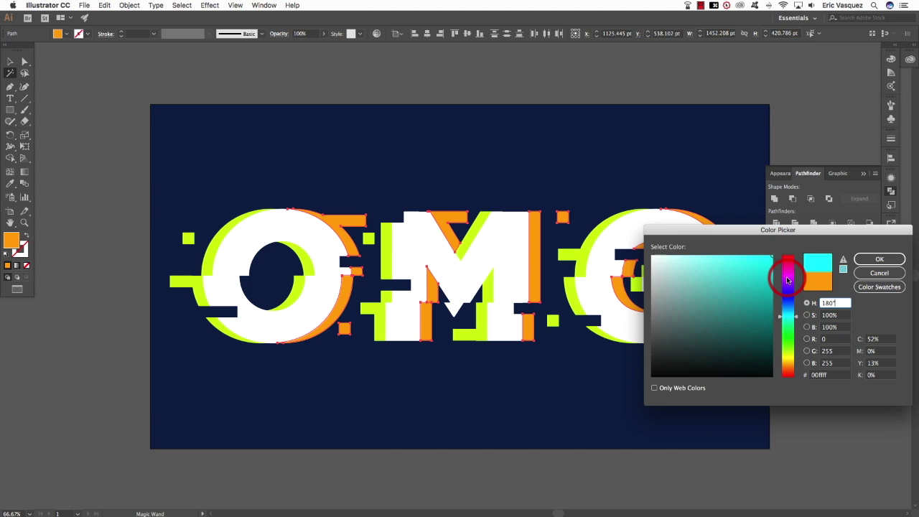
pyautogui.click(787, 280)
pyautogui.click(878, 259)
pyautogui.press('shift+super+a')
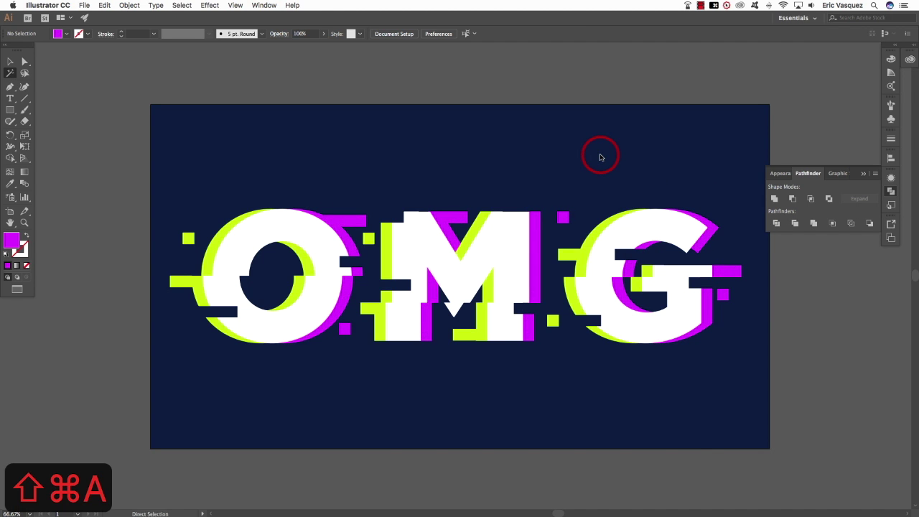
# - Select all violet pieces with the Magic Wand and change their fill to magenta, #ff00db
pyautogui.click(453, 218)
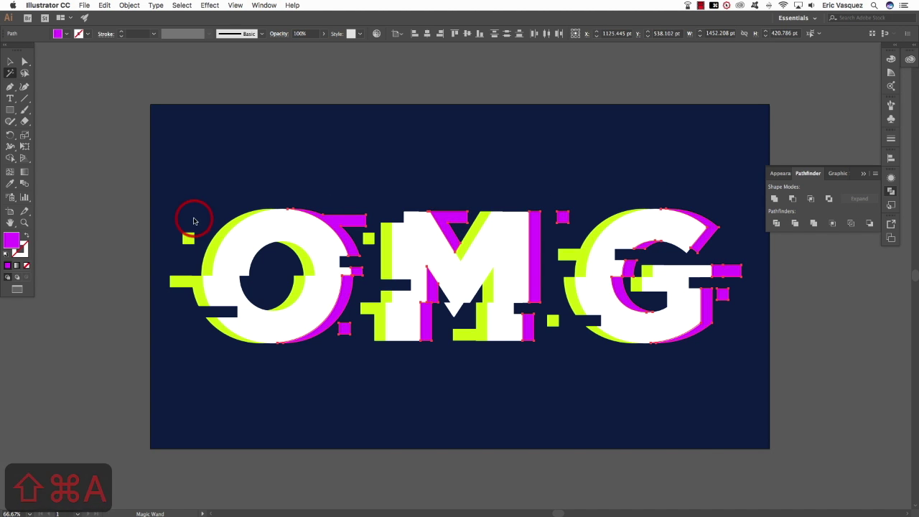
pyautogui.doubleClick(11, 241)
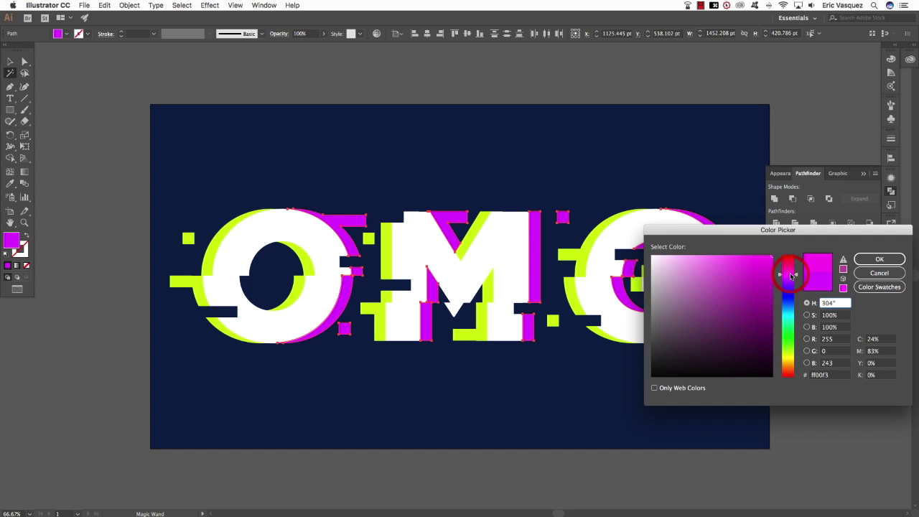
pyautogui.click(879, 258)
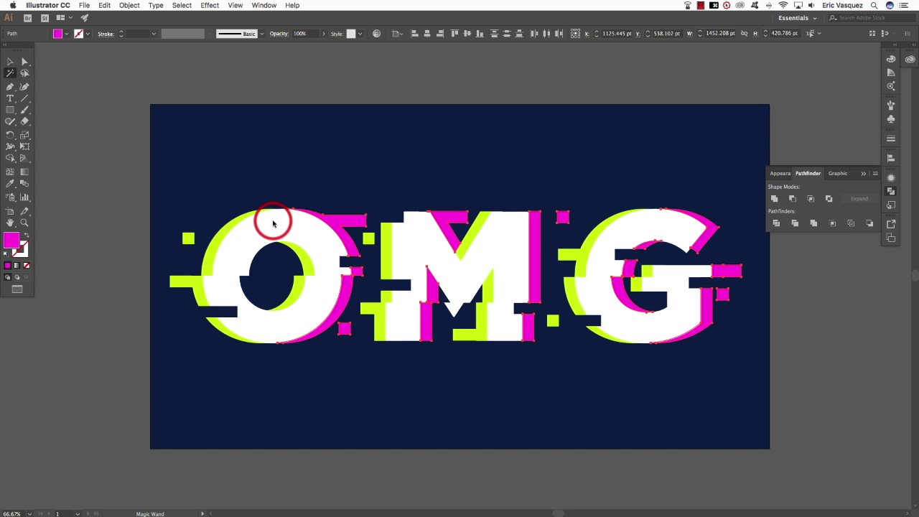
pyautogui.press('shift+super+a')
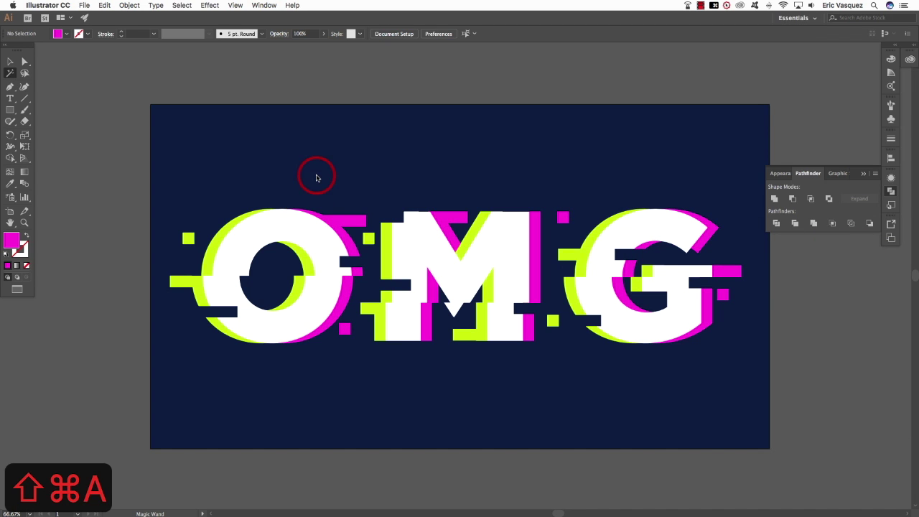
# - Recolor all magenta pieces turquoise, #00ffe0, and collapse the Pathfinder panel
pyautogui.click(447, 218)
pyautogui.doubleClick(12, 239)
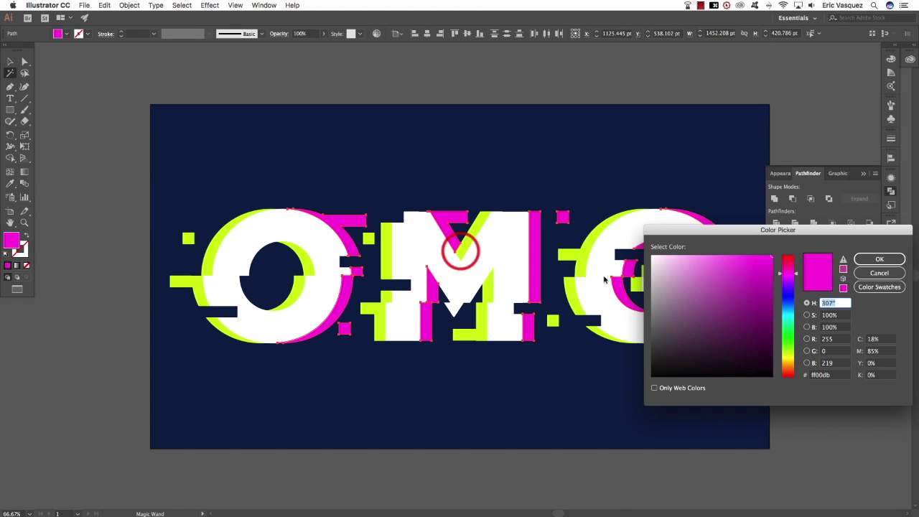
pyautogui.click(785, 323)
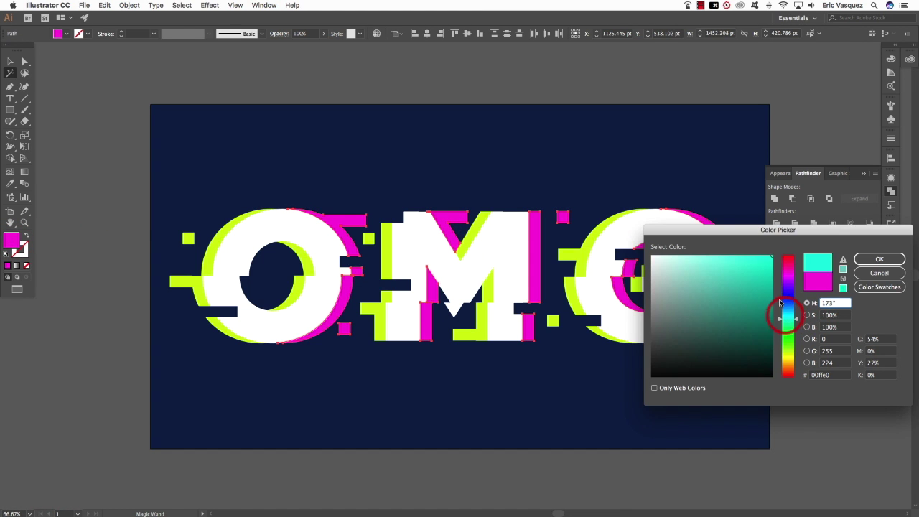
pyautogui.click(879, 258)
pyautogui.press('v')
pyautogui.press('shift+super+a')
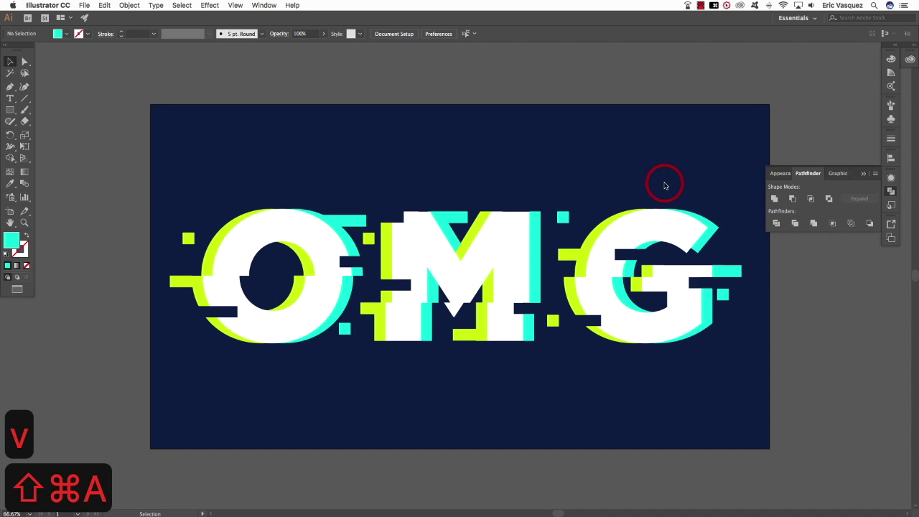
pyautogui.click(806, 173)
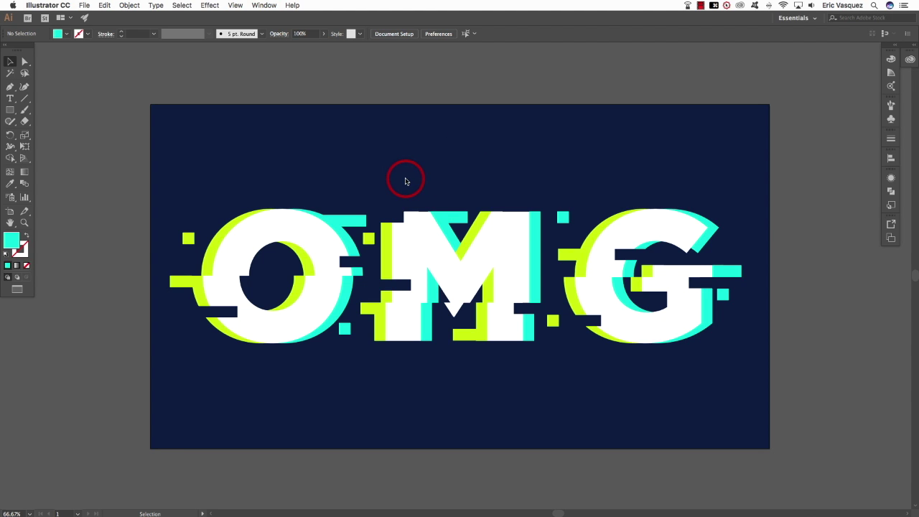
# - Shorten the lime strip at the lower left of the M by raising its bottom edge 58 pt
pyautogui.press('super+equal')
pyautogui.press('super+equal')
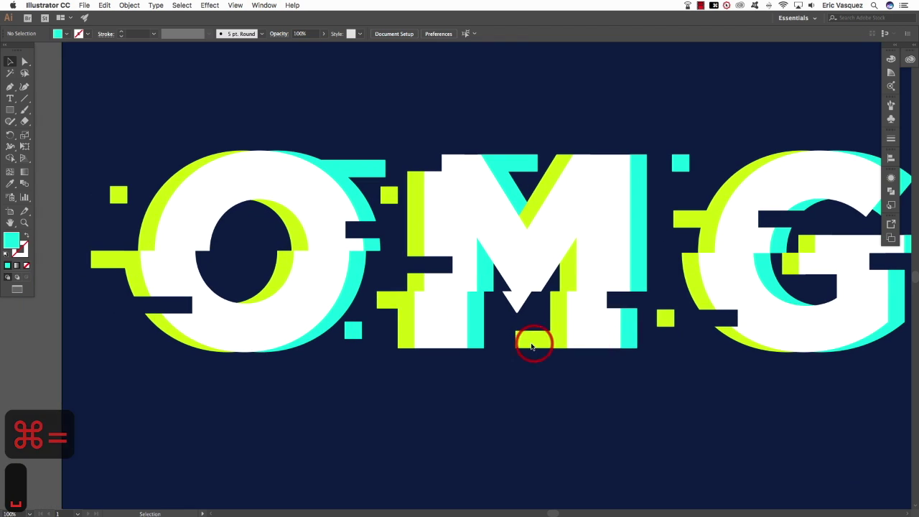
pyautogui.press('a')
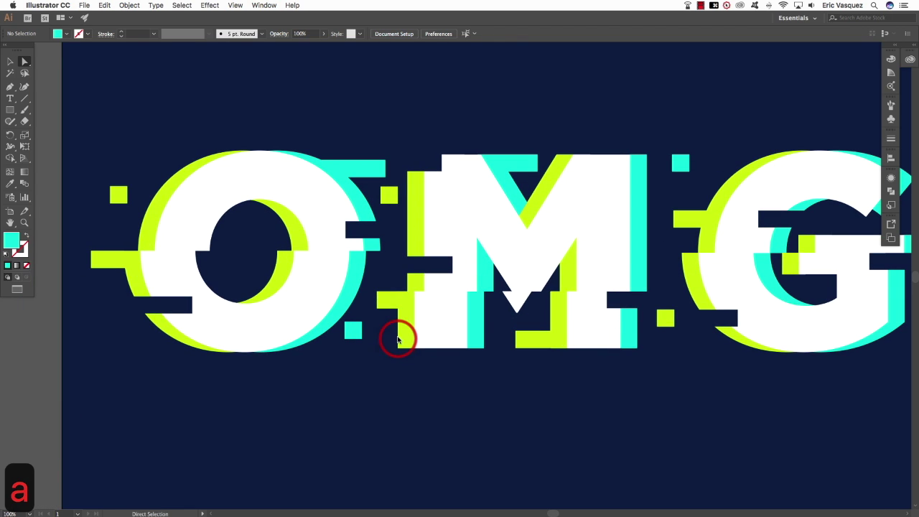
pyautogui.click(398, 338)
pyautogui.click(397, 347)
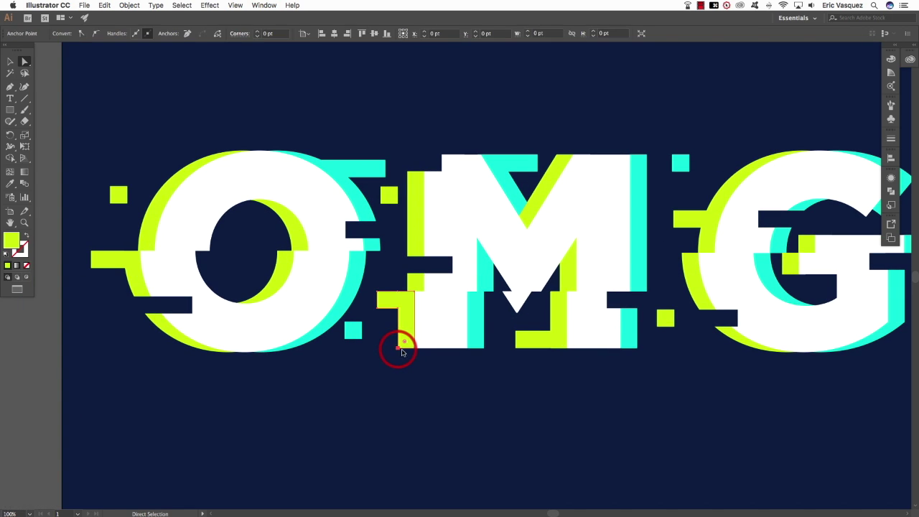
pyautogui.hotkey('shift', 'Up')
pyautogui.hotkey('shift', 'Up')
pyautogui.hotkey('shift', 'Up')
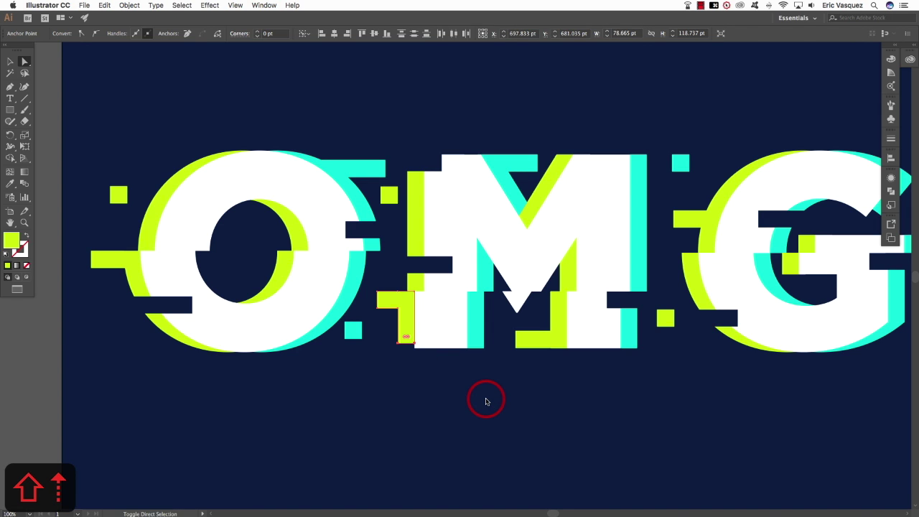
pyautogui.hotkey('shift', 'Up')
pyautogui.hotkey('shift', 'Up')
pyautogui.hotkey('shift', 'Up')
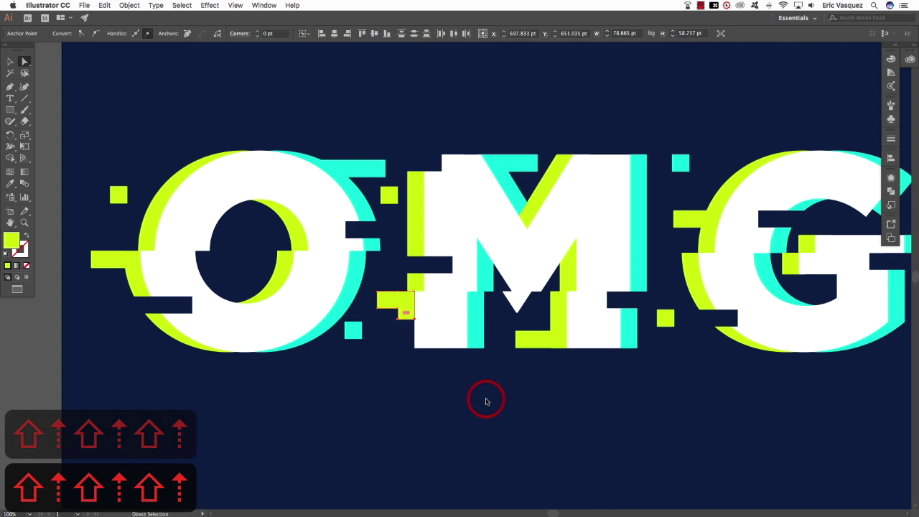
pyautogui.press('Down')
pyautogui.press('Down')
pyautogui.press('shift+super+a')
# - Lower the top edge of the turquoise strip at the lower right of the M by 40 pt
pyautogui.moveTo(513, 353); pyautogui.dragTo(560, 375)
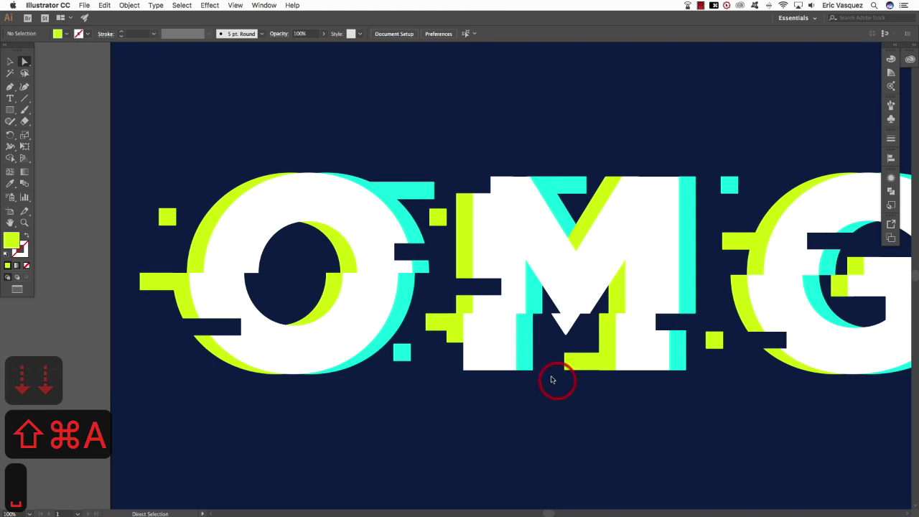
pyautogui.press('a')
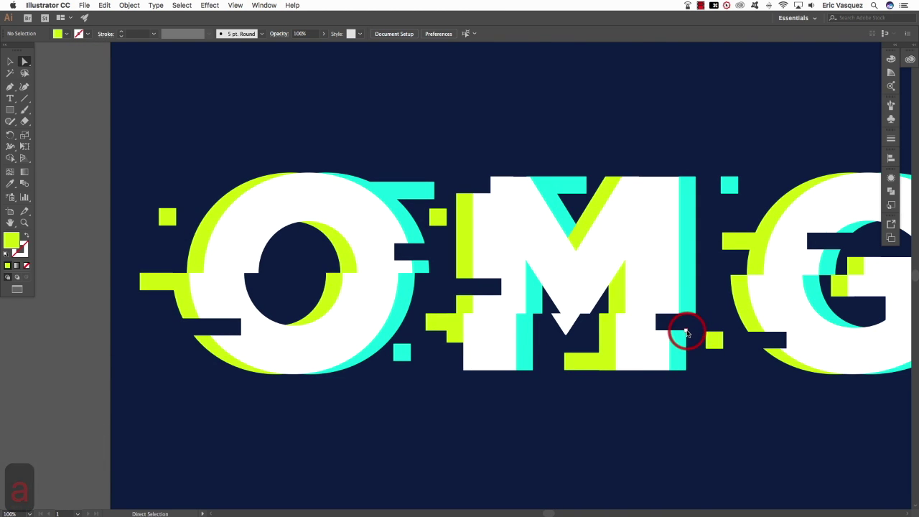
pyautogui.click(668, 331)
pyautogui.hotkey('shift', 'Down')
pyautogui.hotkey('shift', 'Down')
pyautogui.hotkey('shift', 'Down')
pyautogui.hotkey('shift', 'Down')
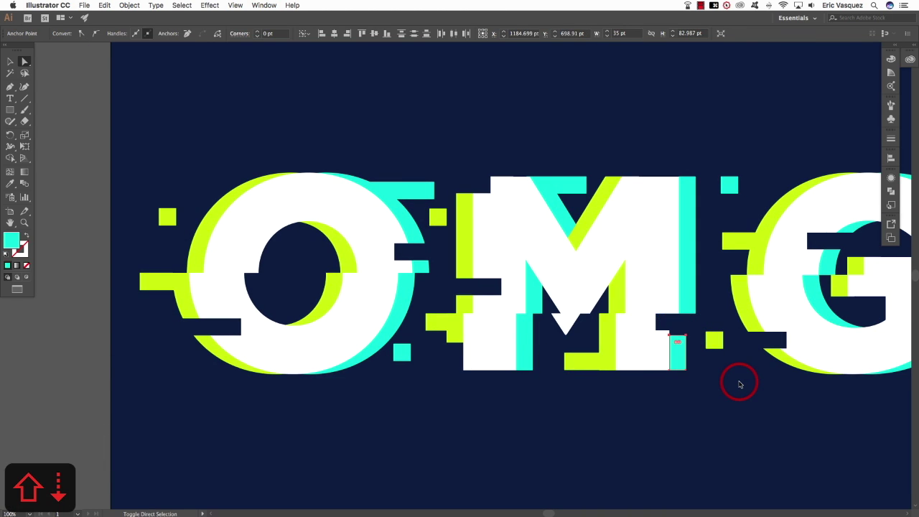
pyautogui.press('shift+super+a')
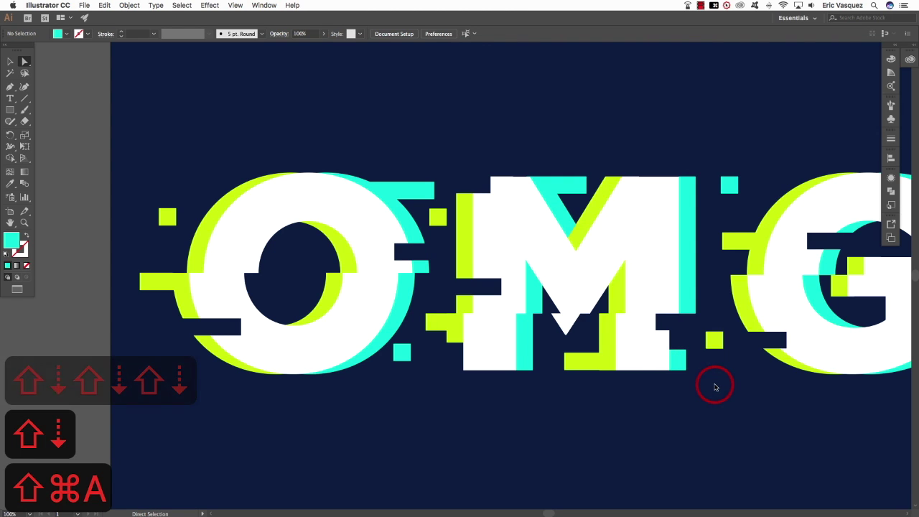
# - Extend the lime bar on the upper left of the G 30 pt further left by moving its end points
pyautogui.press('a')
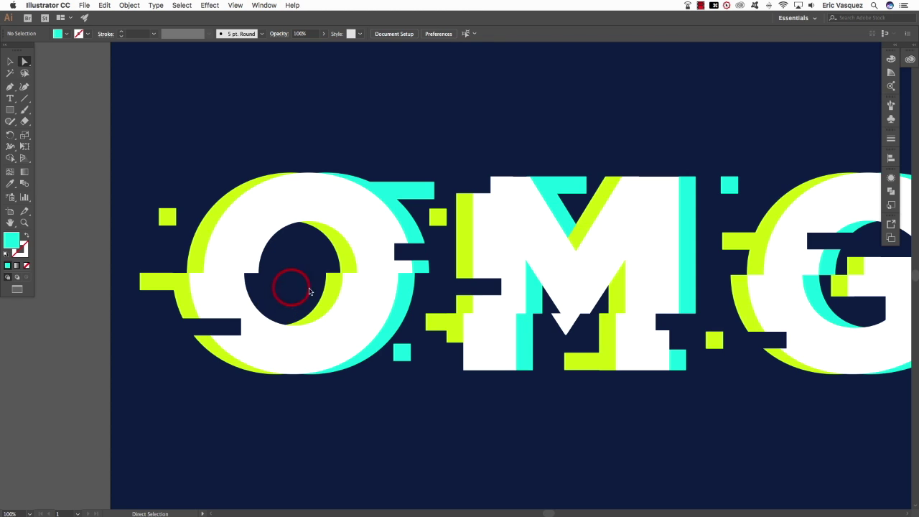
pyautogui.press('space')
pyautogui.moveTo(521, 293); pyautogui.dragTo(170, 292)
pyautogui.moveTo(366, 225); pyautogui.dragTo(381, 258)
pyautogui.hotkey('shift', 'Left')
pyautogui.hotkey('shift', 'Left')
pyautogui.hotkey('shift', 'Left')
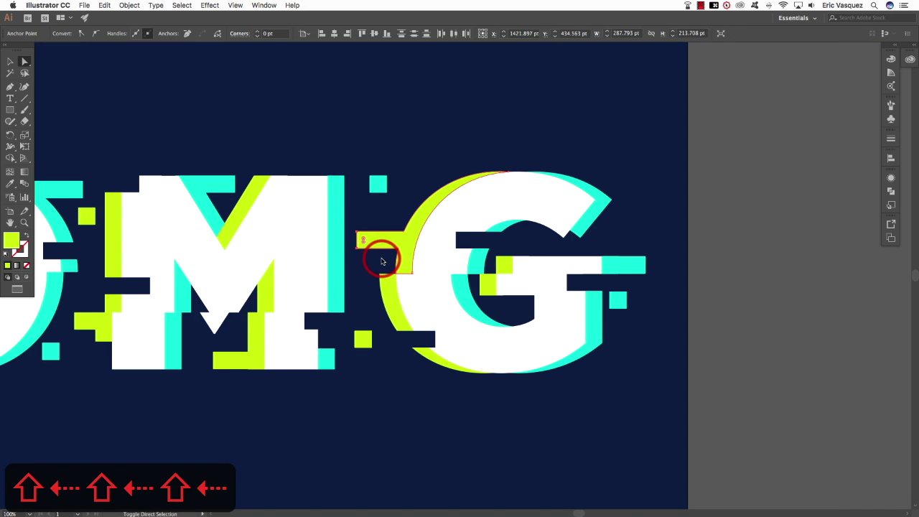
pyautogui.press('shift+super+a')
# - Remove the small turquoise piece on the inner left curve of the G, just above the horizontal cut
pyautogui.click(488, 258)
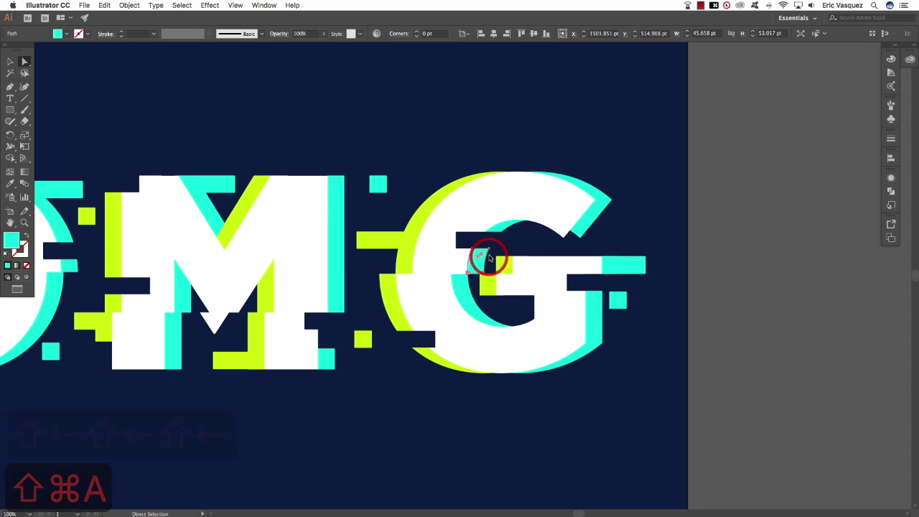
pyautogui.press('super+x')
pyautogui.press('super+x')
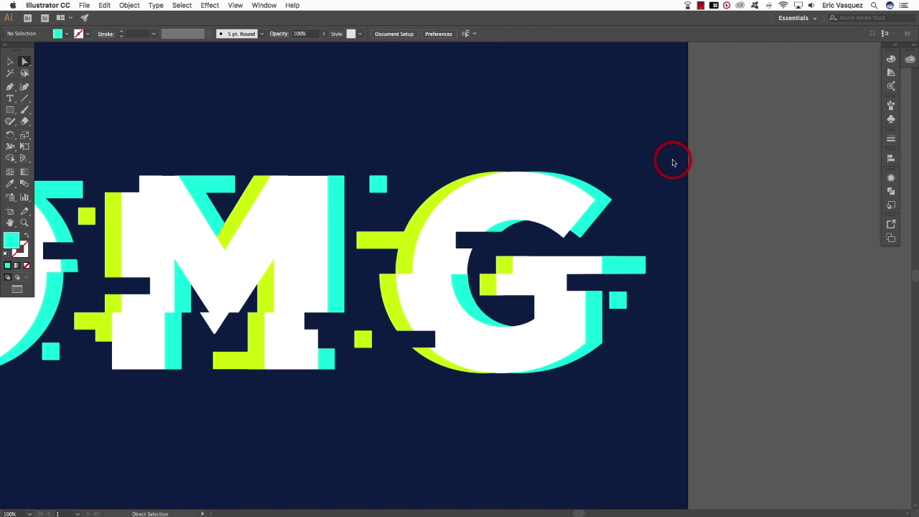
# - Nudge the loose turquoise square at the right of the G 1 pt up and 1 pt right
pyautogui.click(620, 302)
pyautogui.press('Right')
pyautogui.press('shift+super+a')
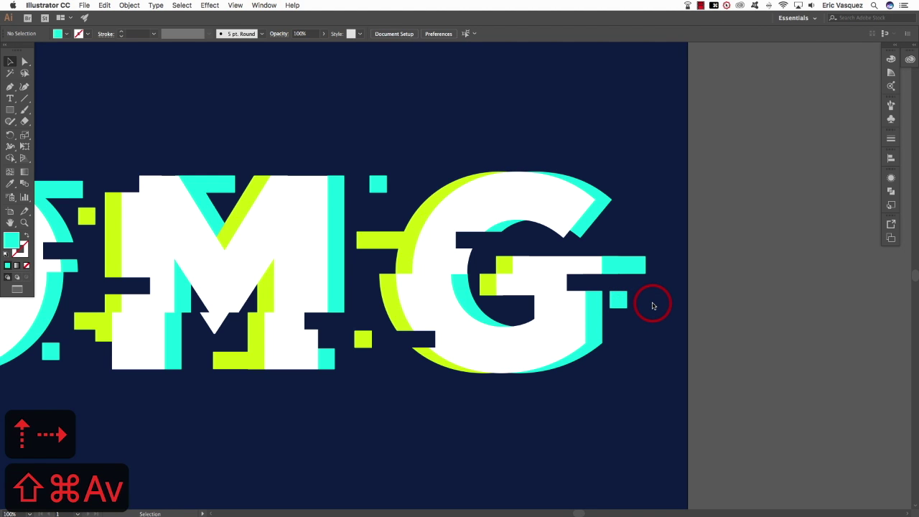
pyautogui.press('super+minus')
pyautogui.hscroll(-5, 361, 277)
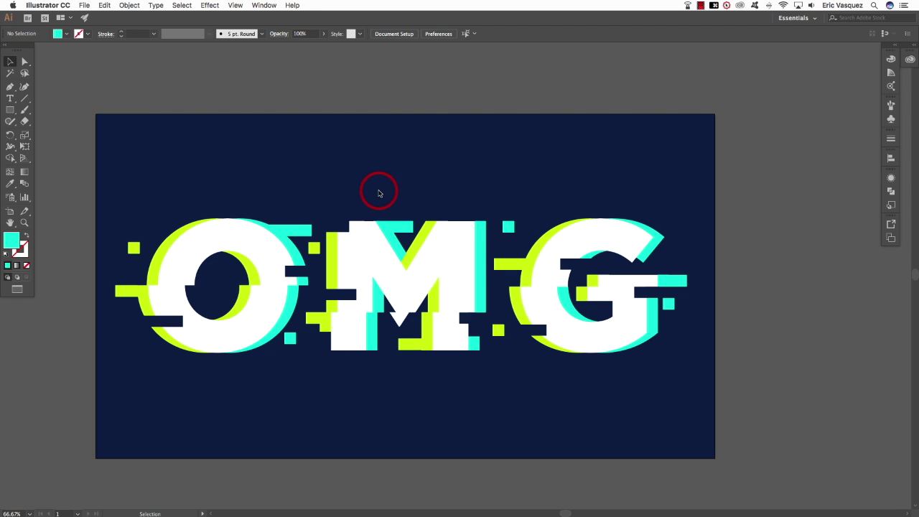
pyautogui.hscroll(-1, 379, 193)
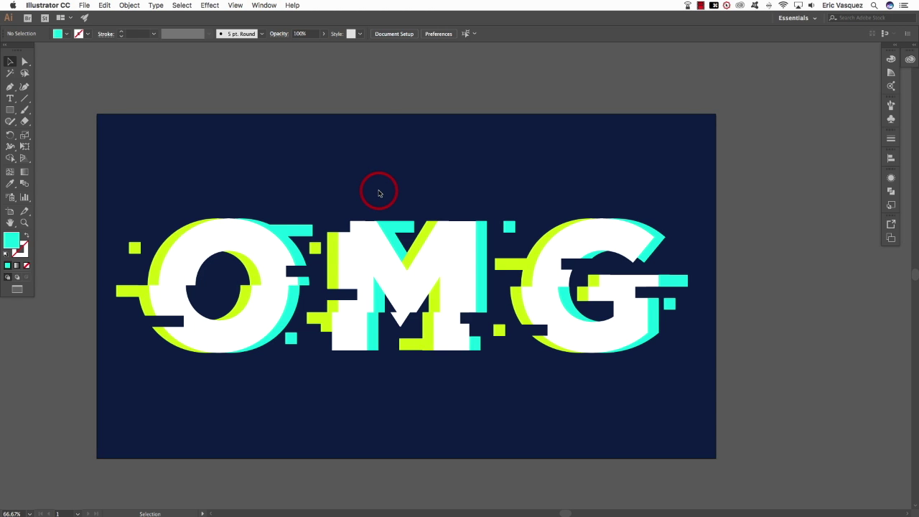